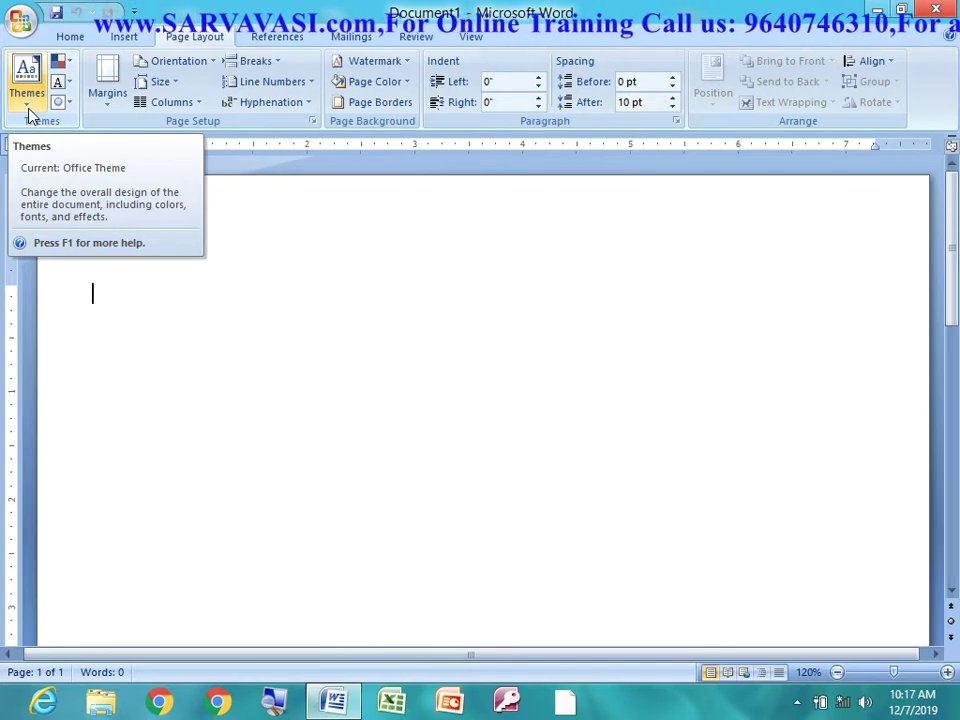
- Browse the Themes gallery, keep the Office theme, and return to Page Layout
click(28, 112)
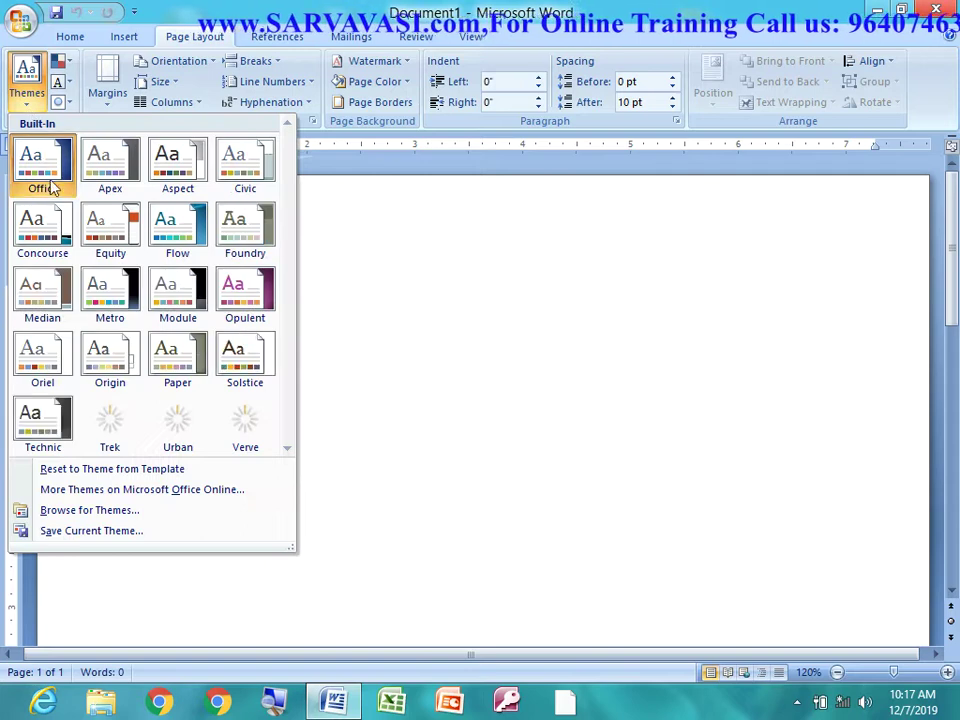
click(482, 324)
click(88, 42)
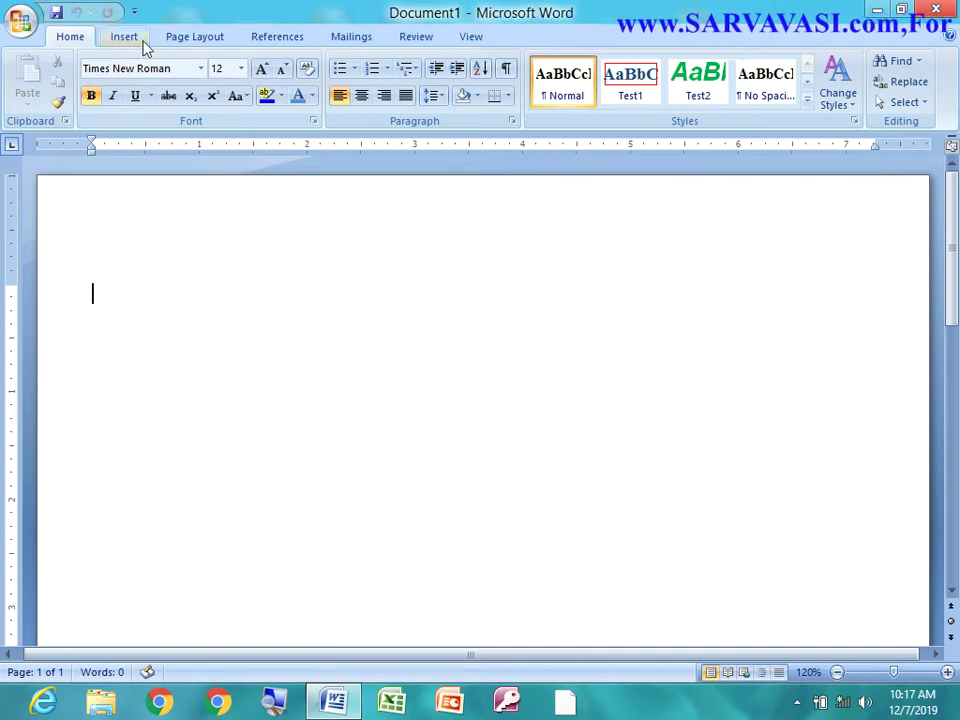
click(190, 35)
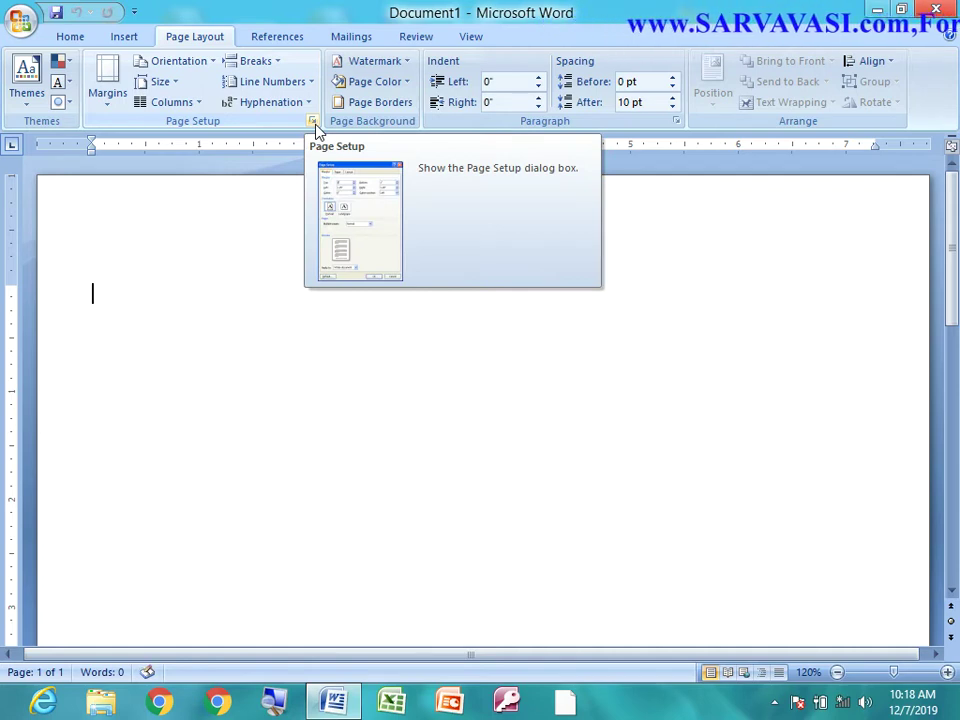
- Look over the Page Setup margins and close the dialog without changes
click(314, 123)
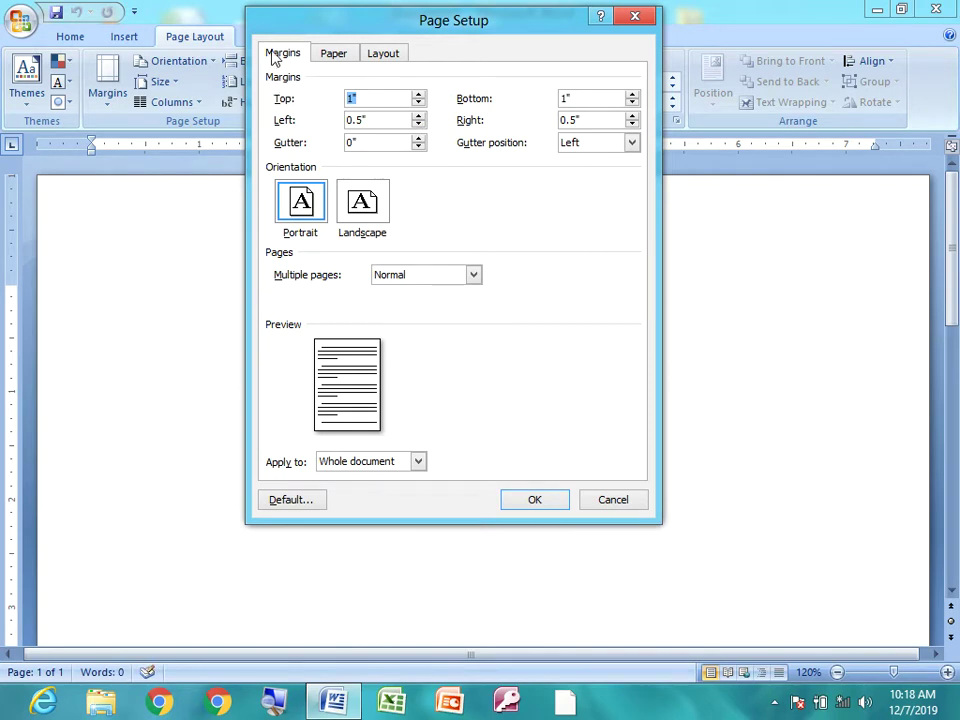
click(277, 58)
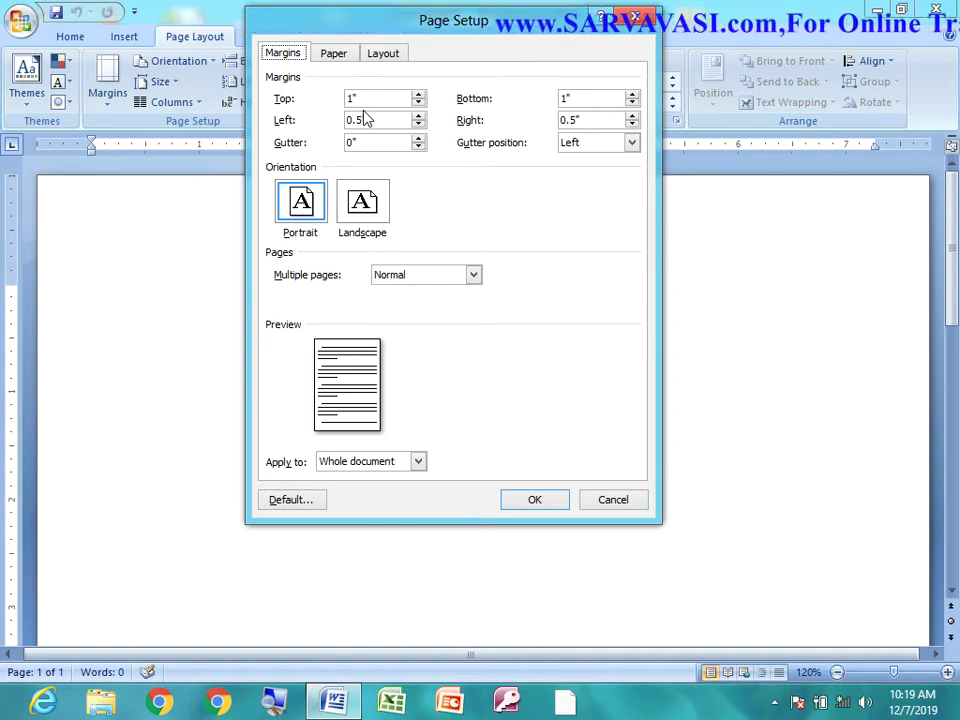
key(Escape)
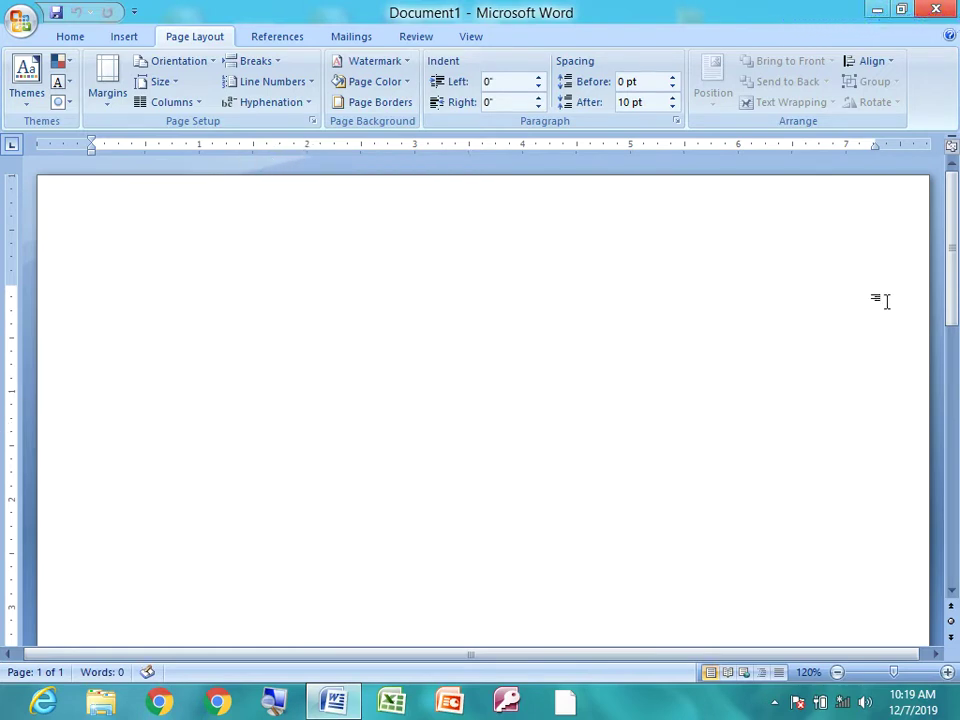
scroll(820, 497, down, 10)
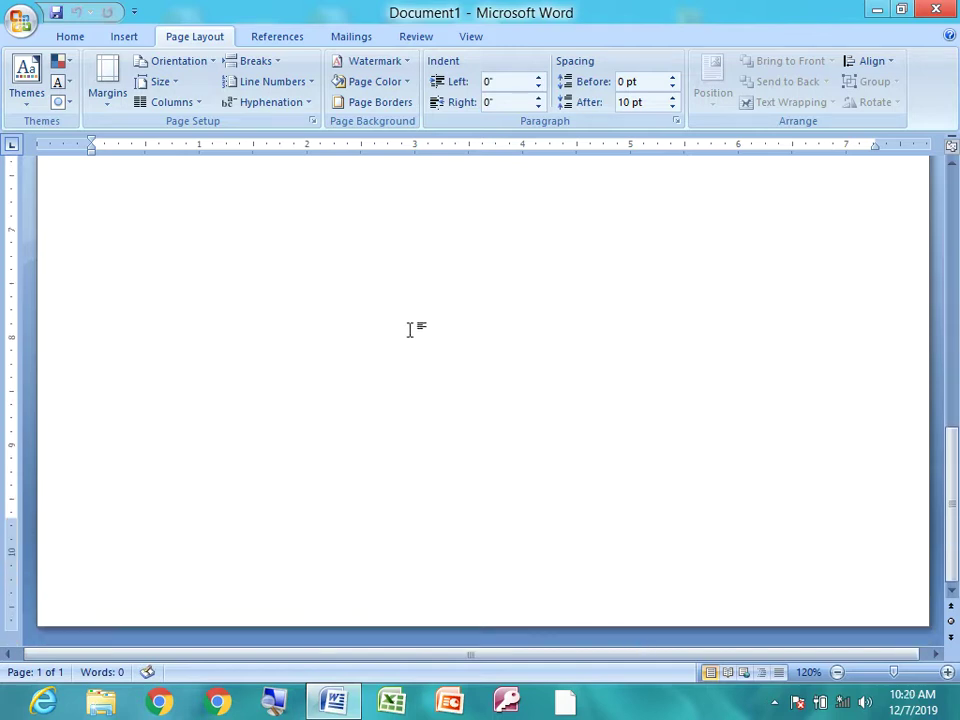
scroll(239, 543, up, 5)
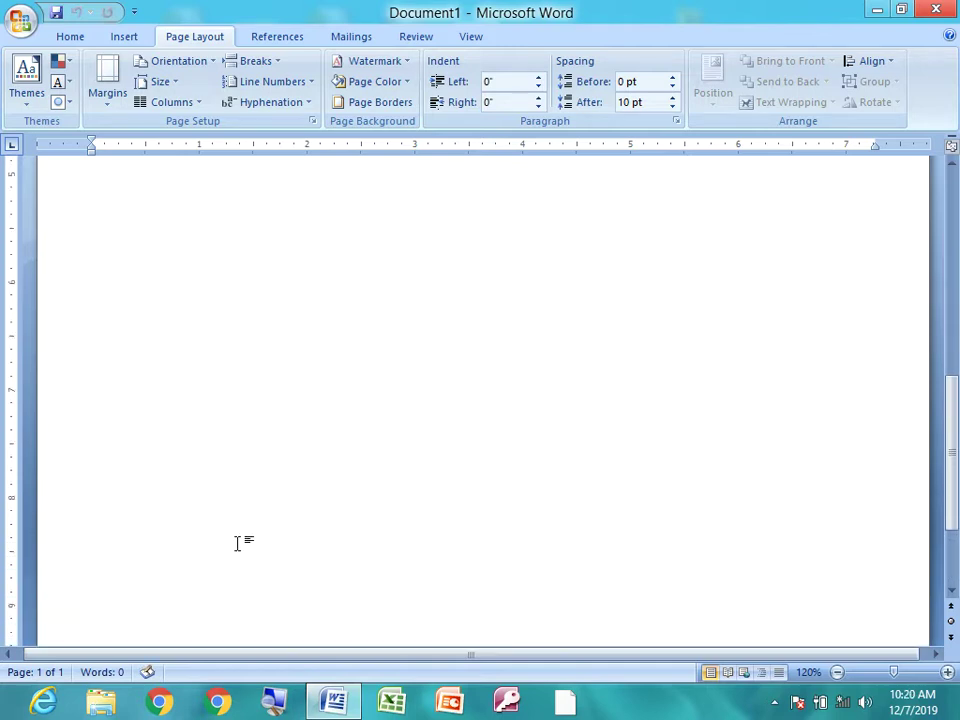
scroll(245, 540, up, 5)
scroll(250, 300, up, 3)
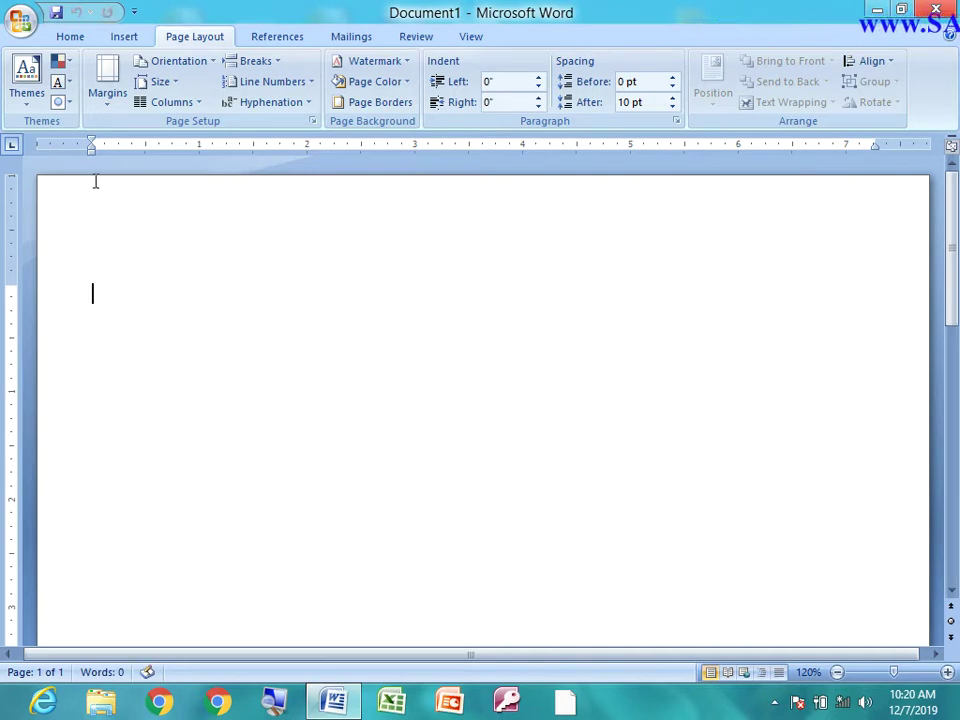
click(313, 122)
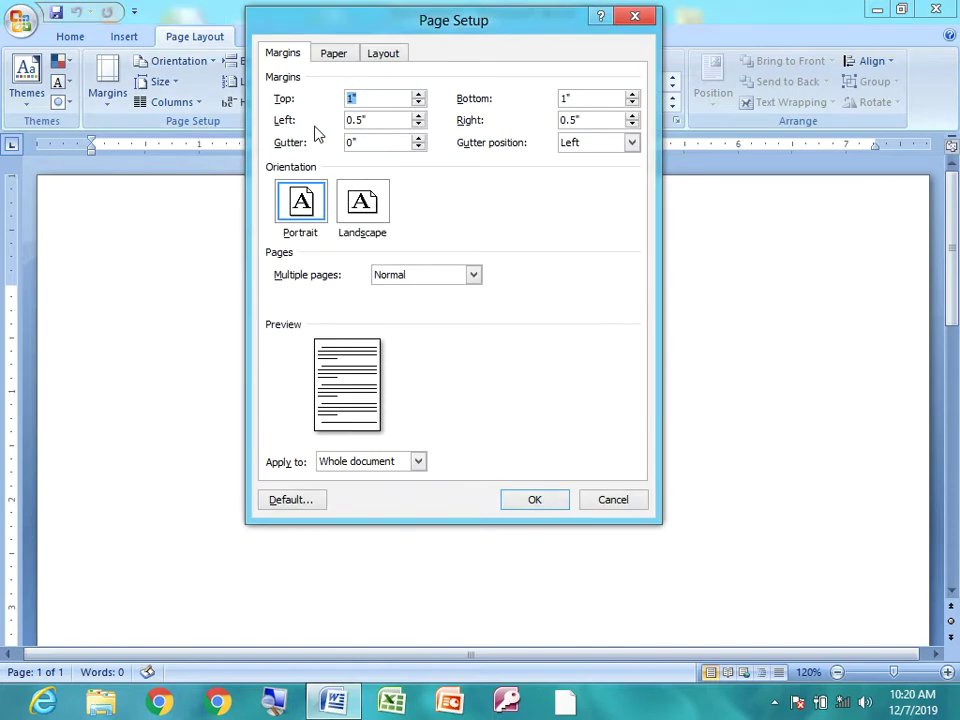
key(Return)
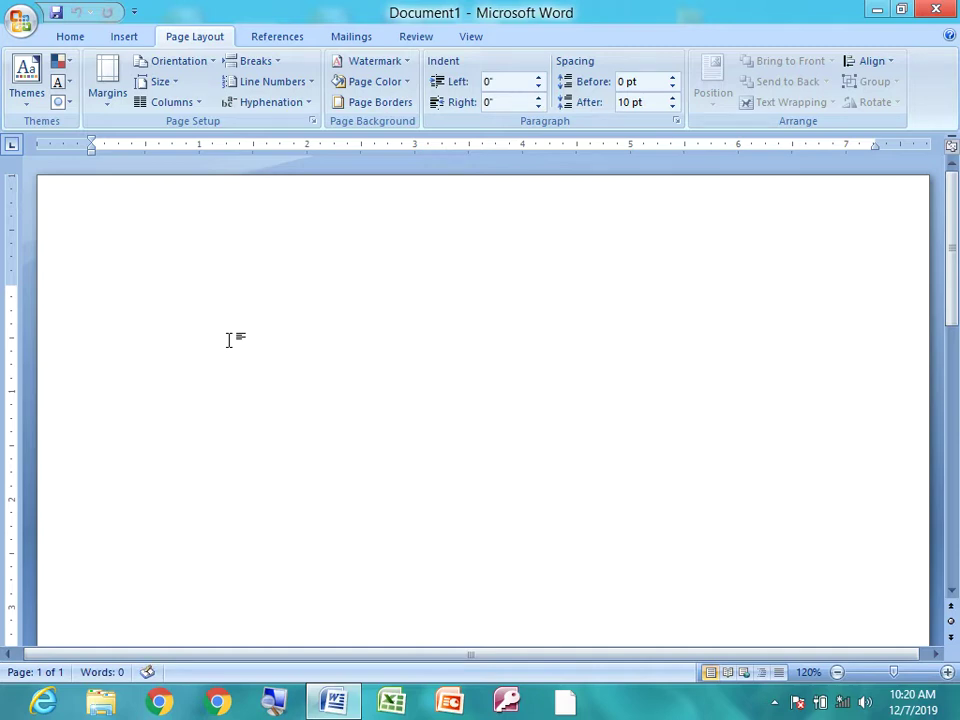
- Generate 11 pages of sample text with =rand(100) and view them in Print Preview at 100%
text(=rand(100))
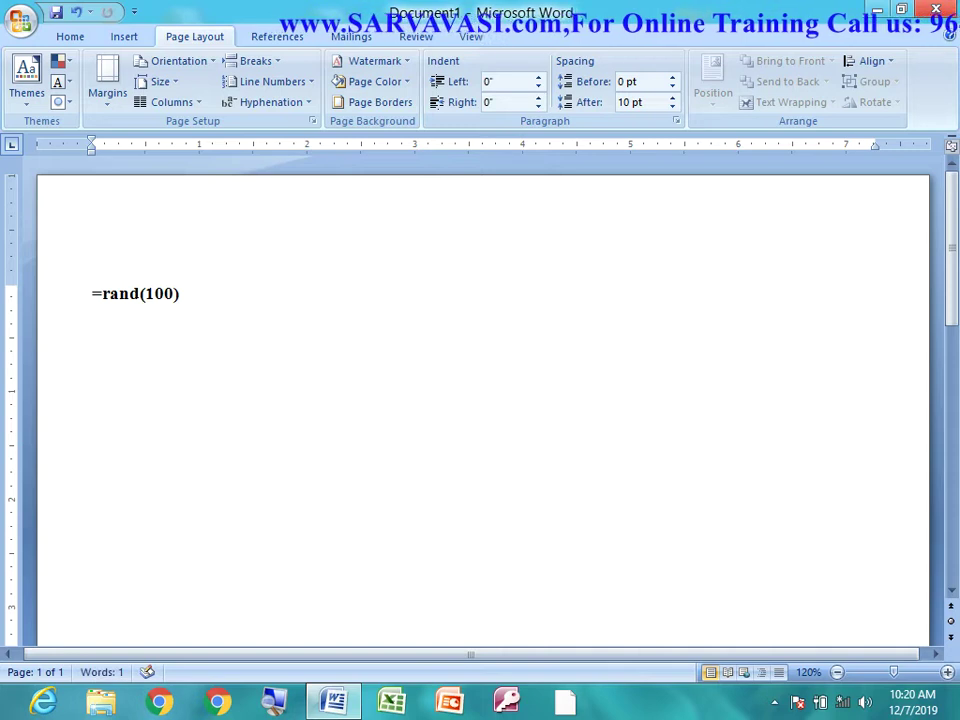
key(Return)
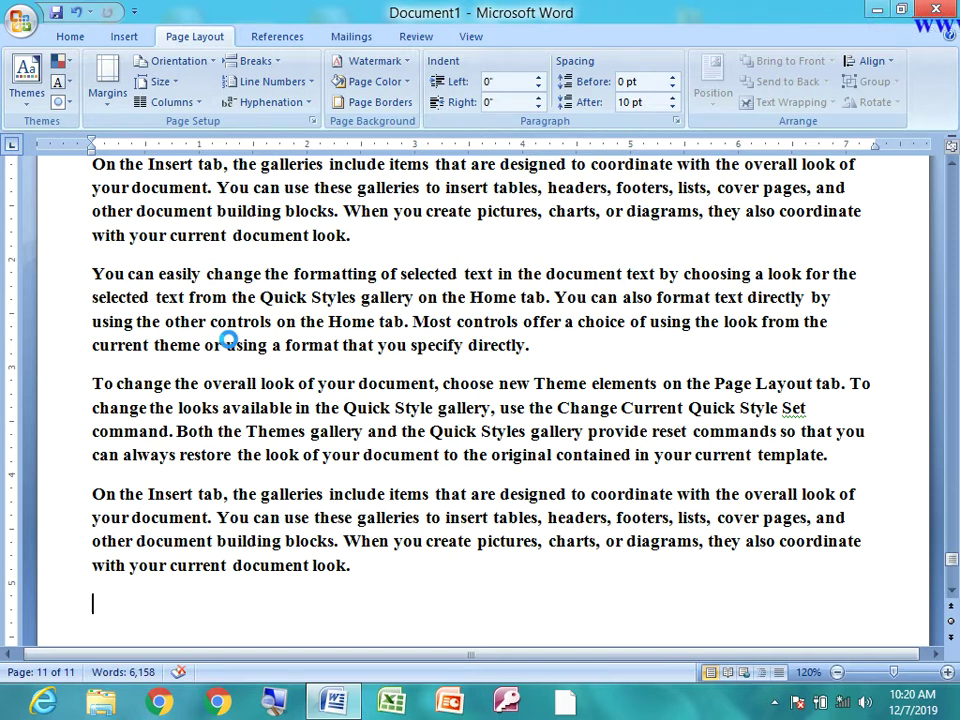
key(ctrl+F2)
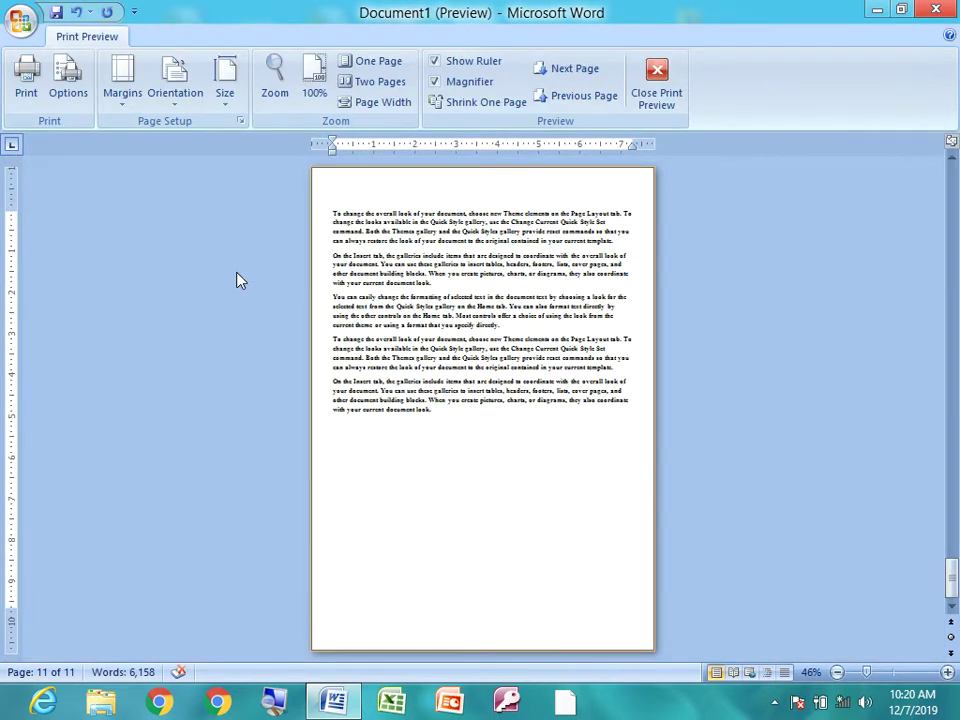
click(376, 207)
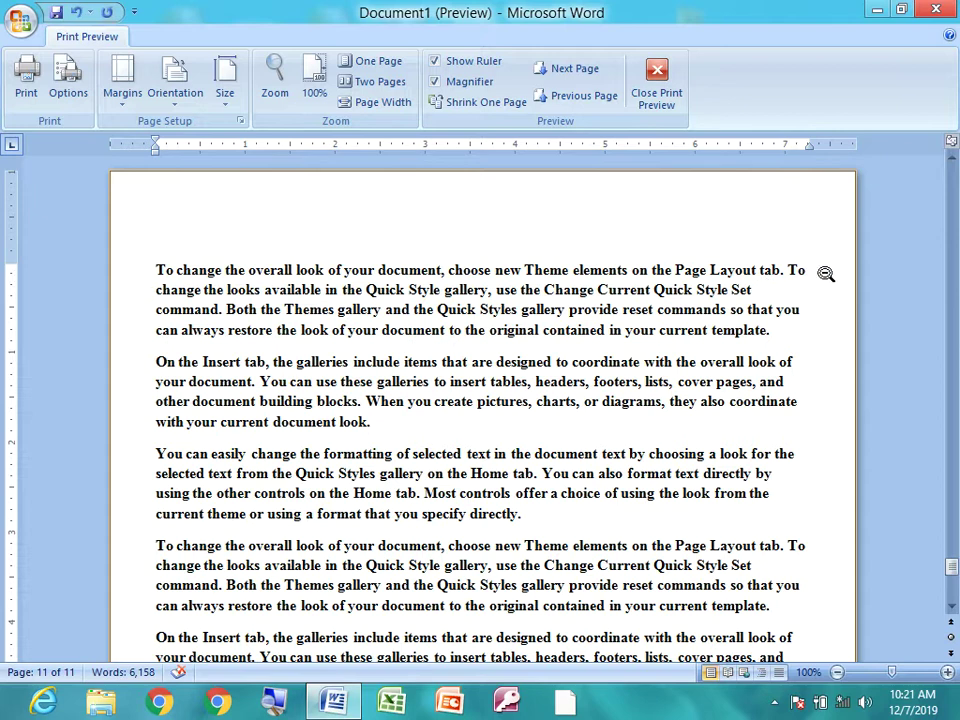
scroll(752, 456, down, 5)
scroll(752, 456, down, 5)
scroll(617, 501, up, 5)
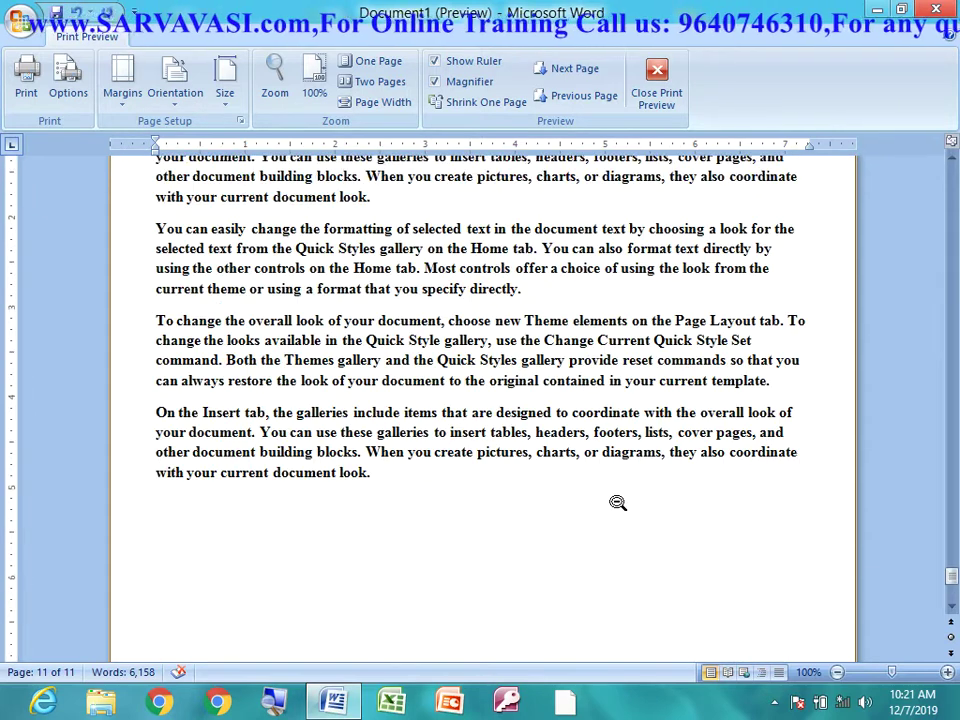
scroll(560, 470, up, 3)
scroll(537, 457, down, 3)
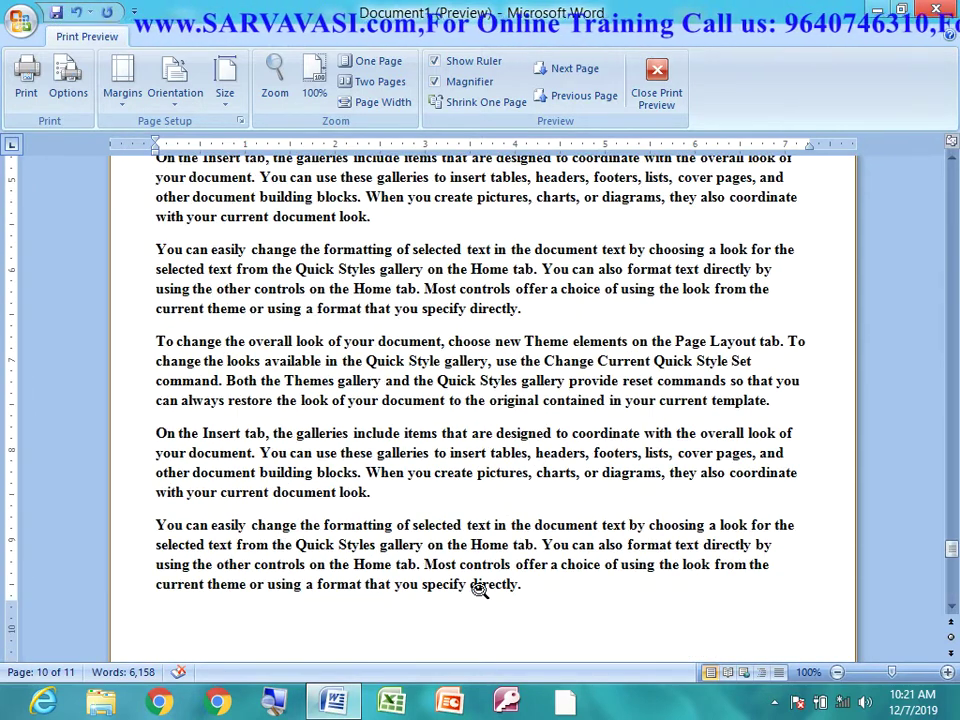
click(480, 591)
click(339, 638)
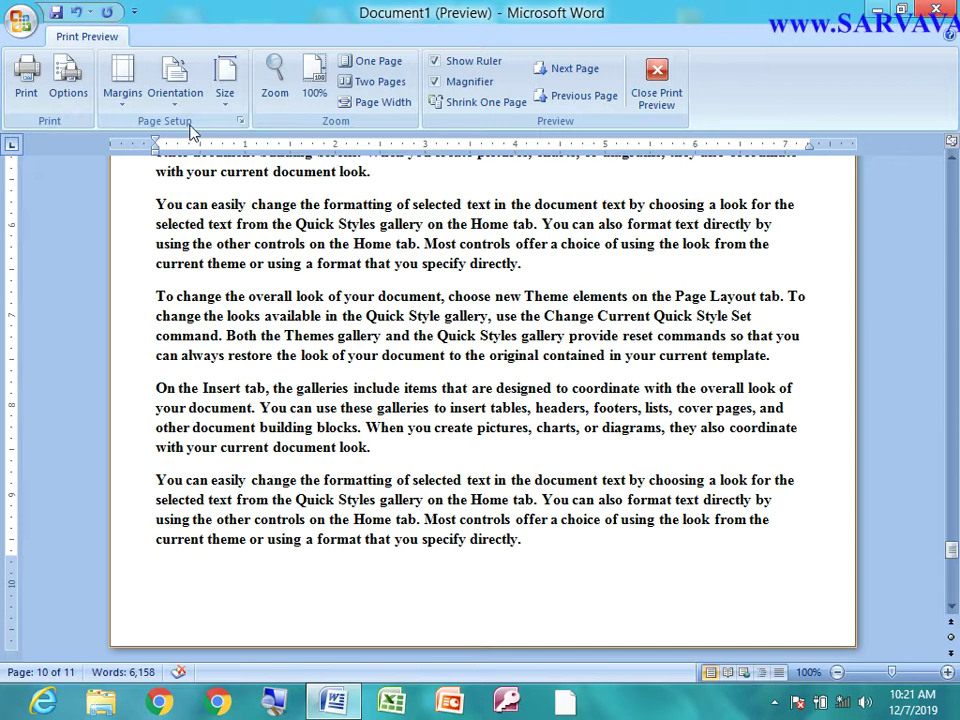
click(240, 121)
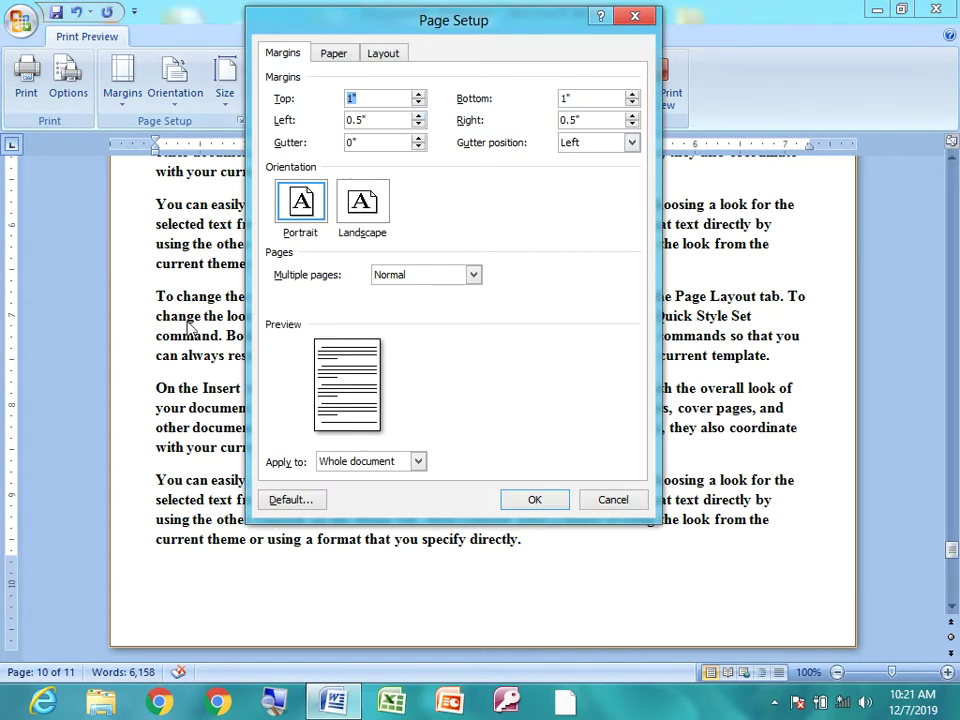
- Close Page Setup unchanged and zoom the preview to inspect page 9
click(613, 499)
scroll(360, 420, down, 5)
scroll(317, 410, down, 3)
scroll(253, 394, down, 3)
click(236, 365)
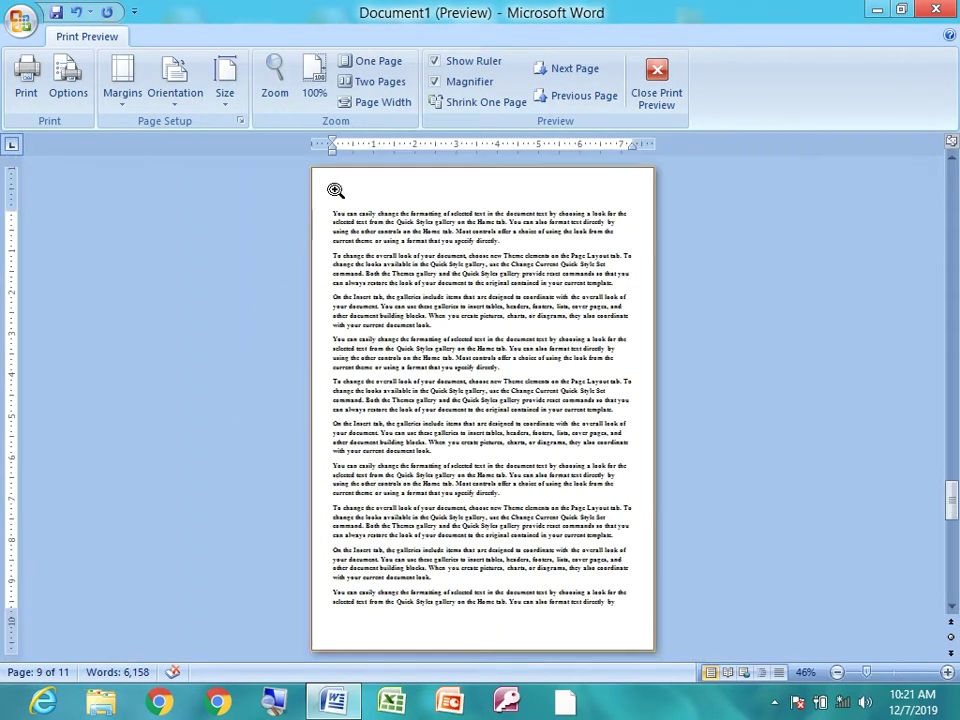
click(334, 192)
- Change the top margin in Page Setup to 0.5 inch
click(246, 121)
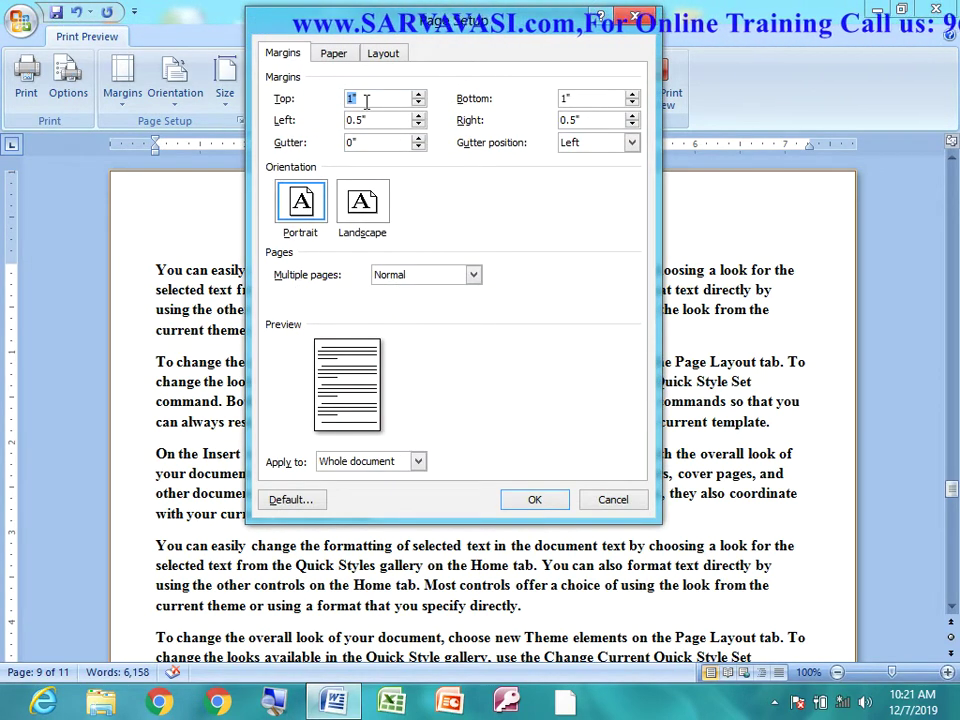
key(BackSpace)
text(0.5)
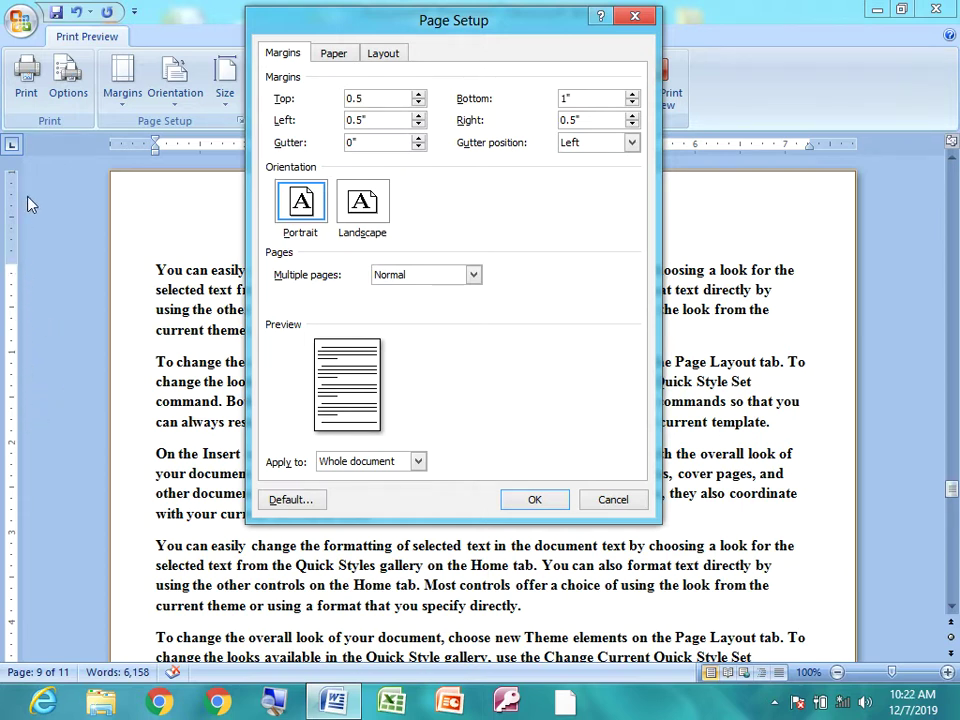
double_click(375, 97)
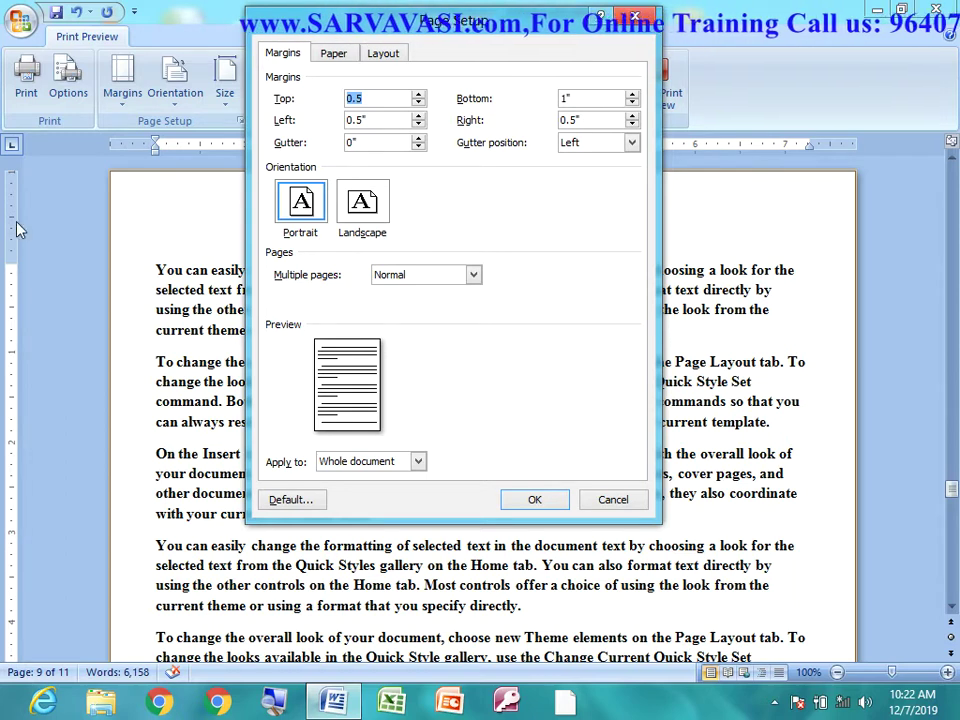
click(525, 502)
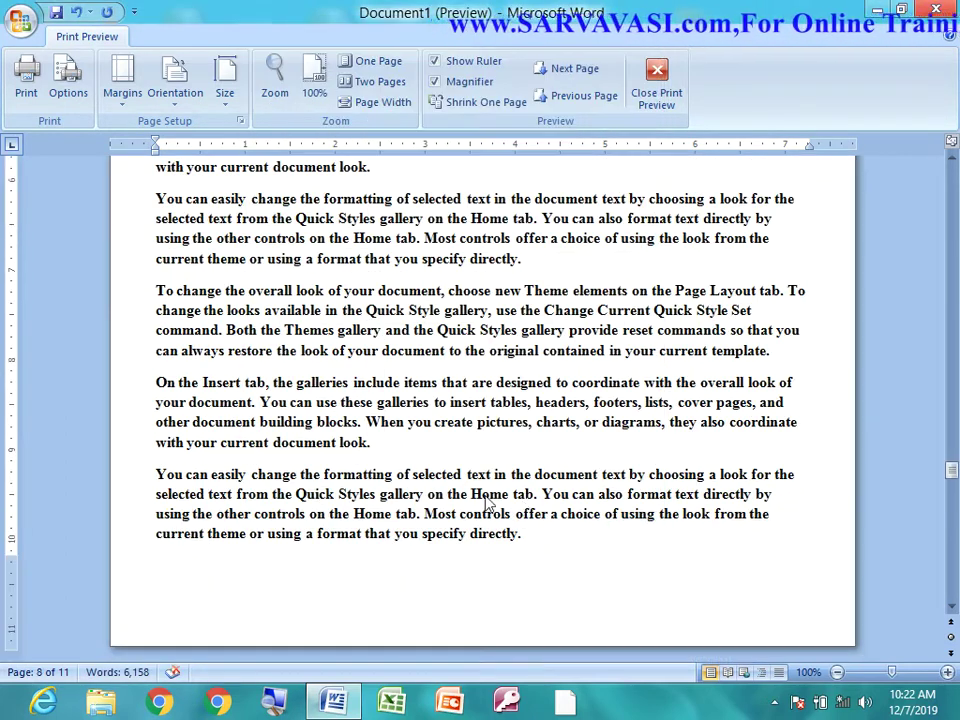
- Apply a 0.2 inch top margin, reducing the document from 11 to 10 pages
scroll(488, 503, up, 5)
scroll(488, 503, up, 5)
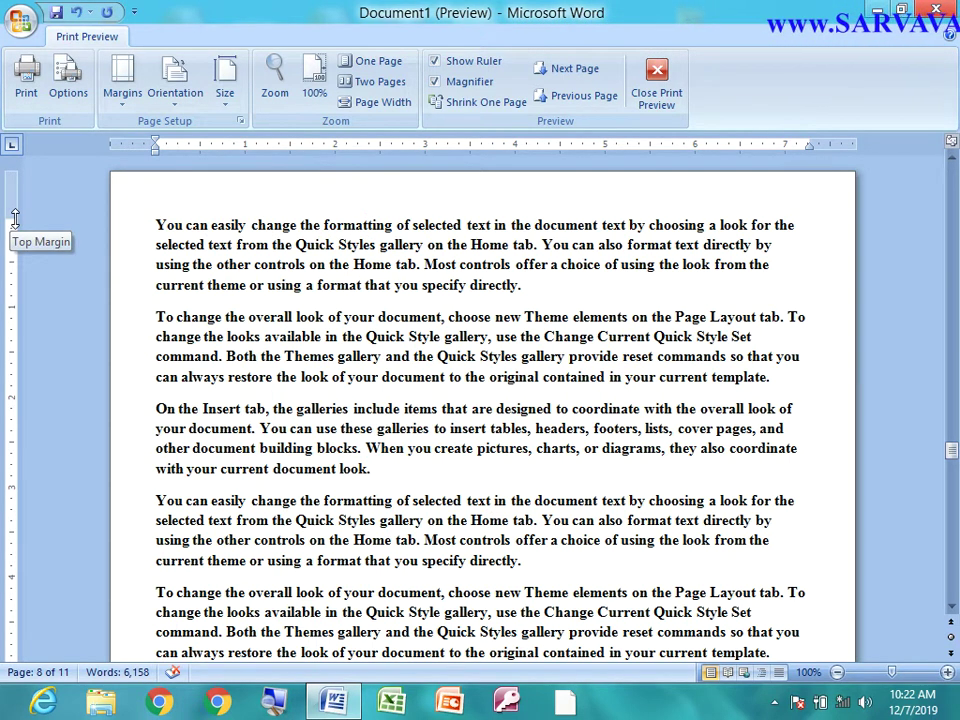
click(280, 230)
click(346, 186)
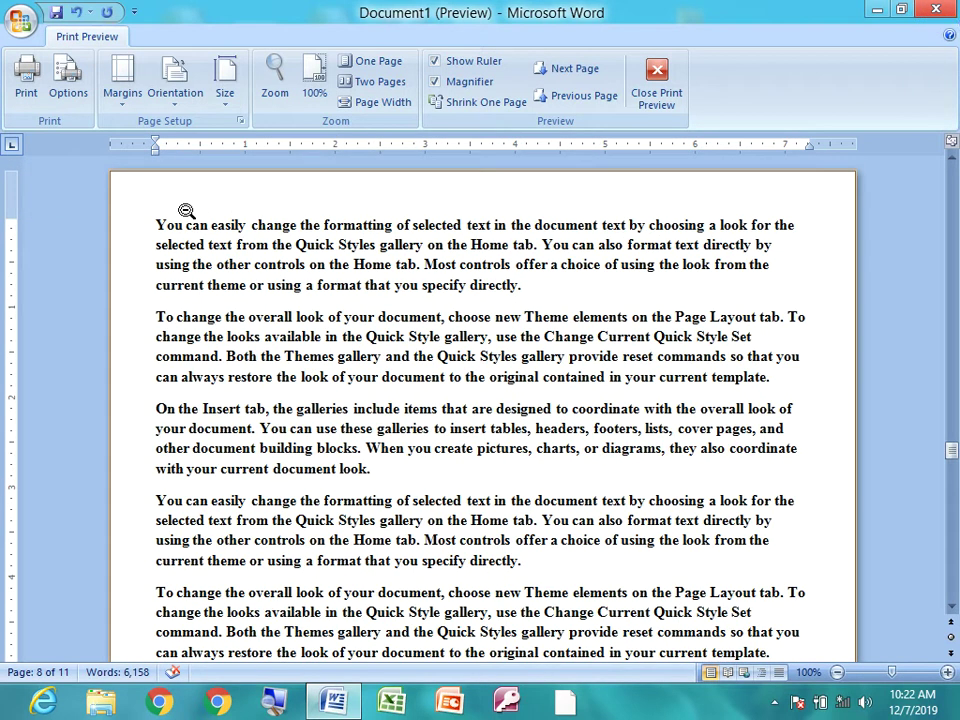
click(240, 121)
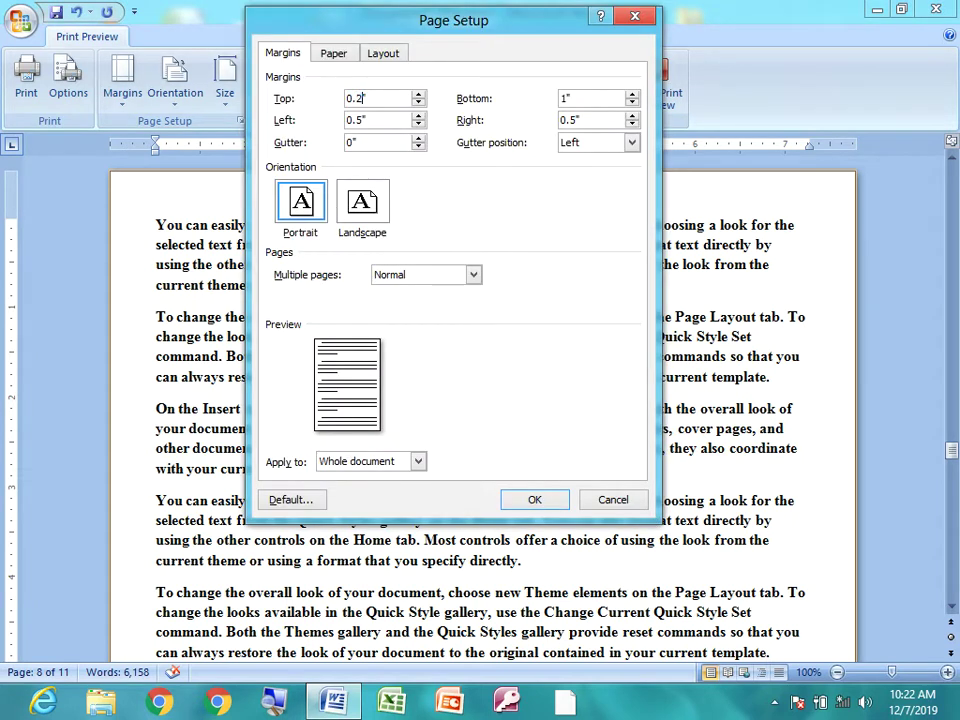
click(530, 500)
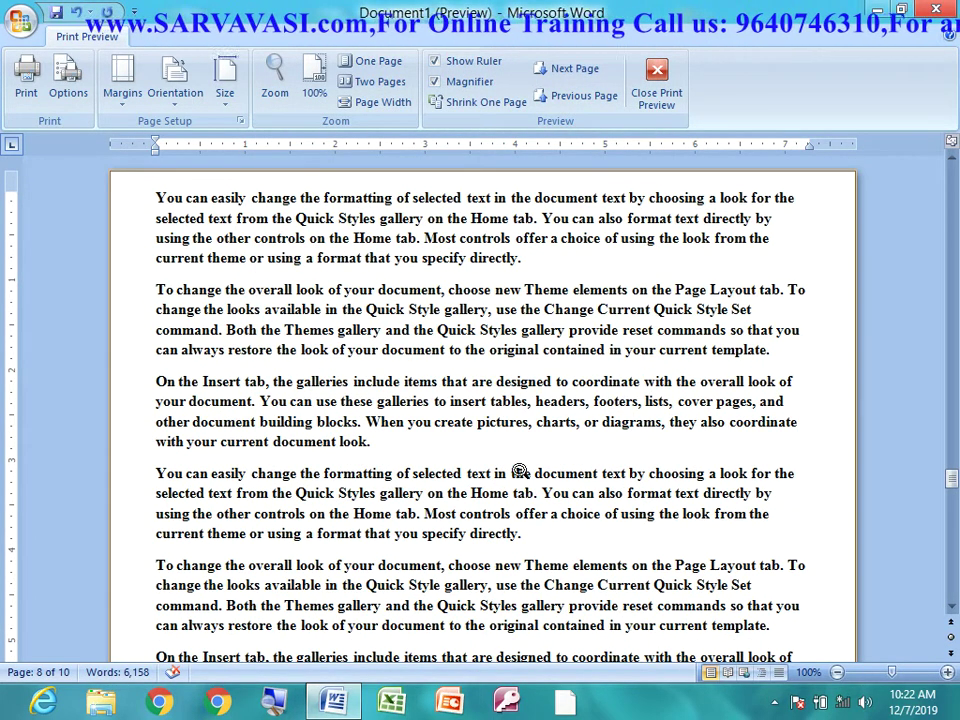
- Enter a 0.1 inch top margin, accept Word's correction to 0.16 inch, and view the whole page
click(243, 120)
click(360, 98)
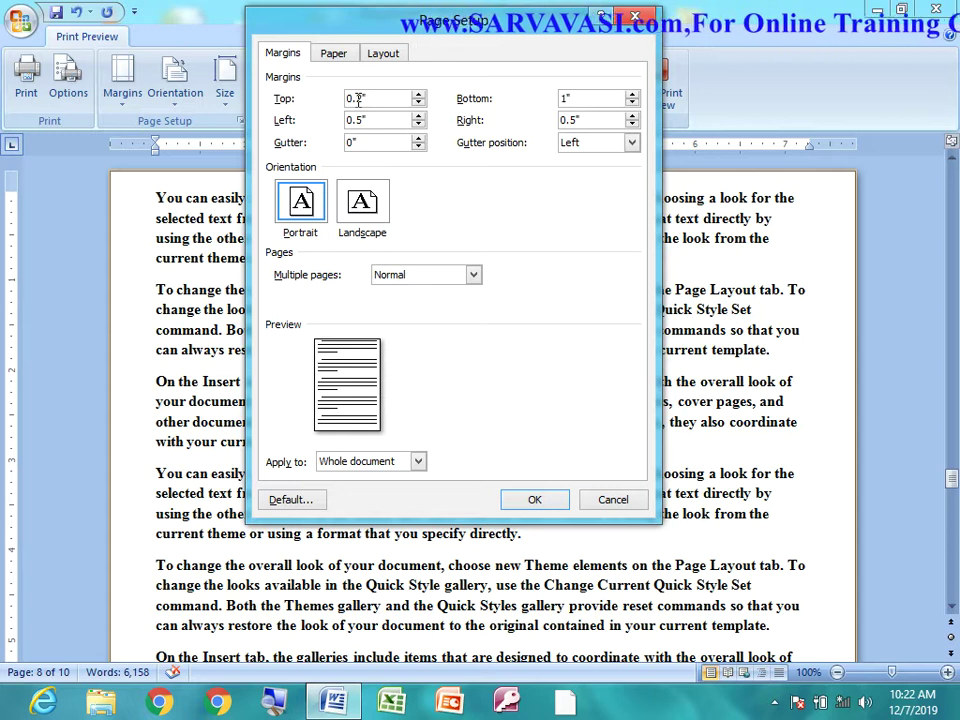
key(BackSpace)
text(1)
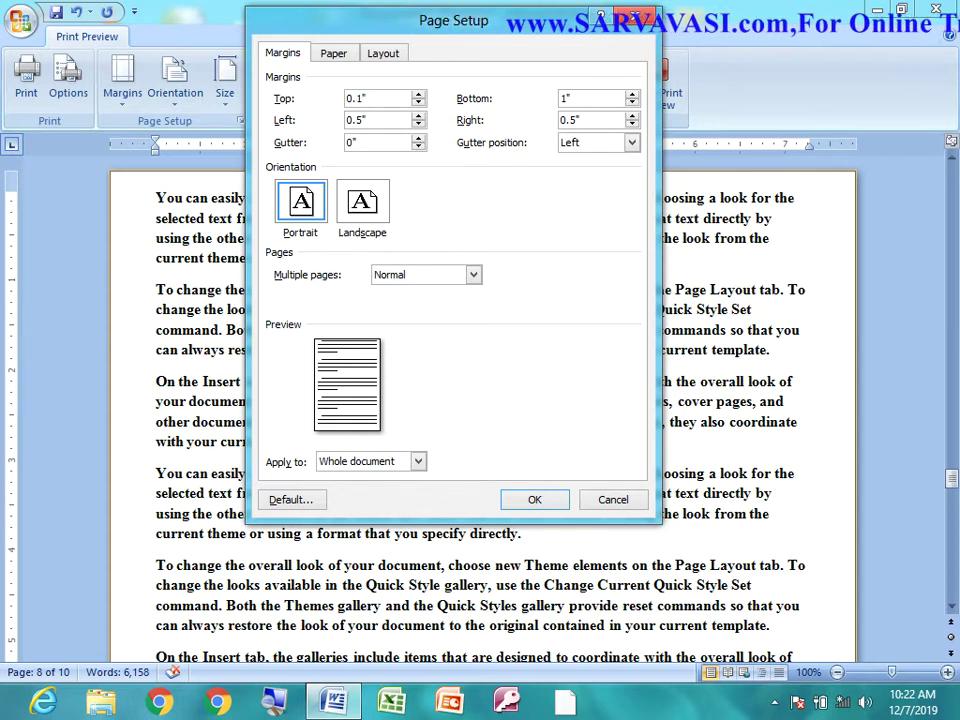
click(533, 499)
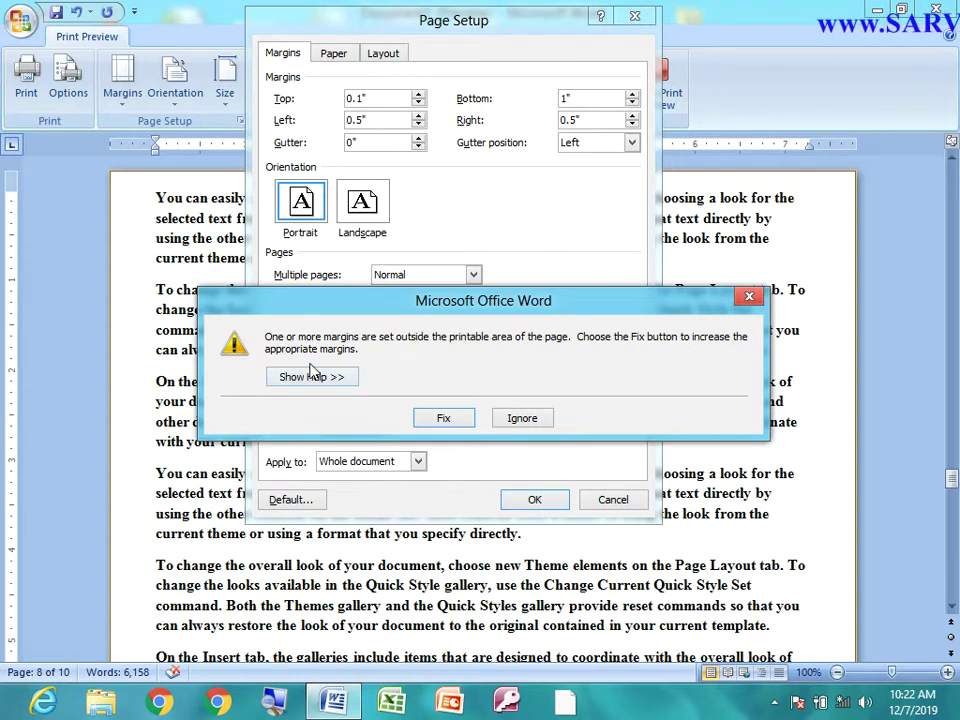
click(445, 418)
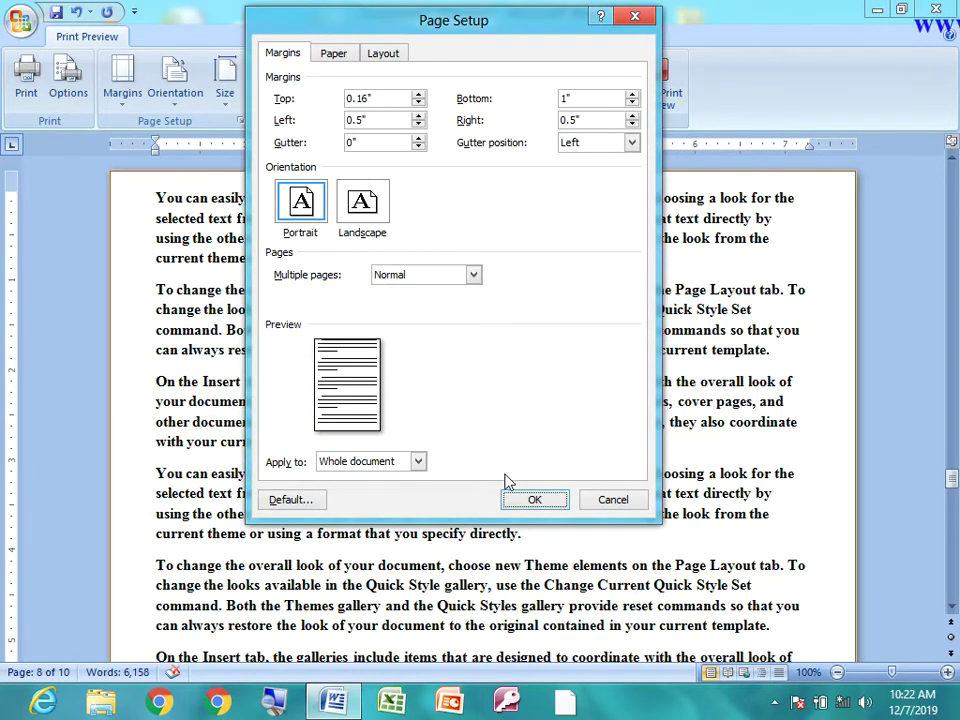
click(535, 500)
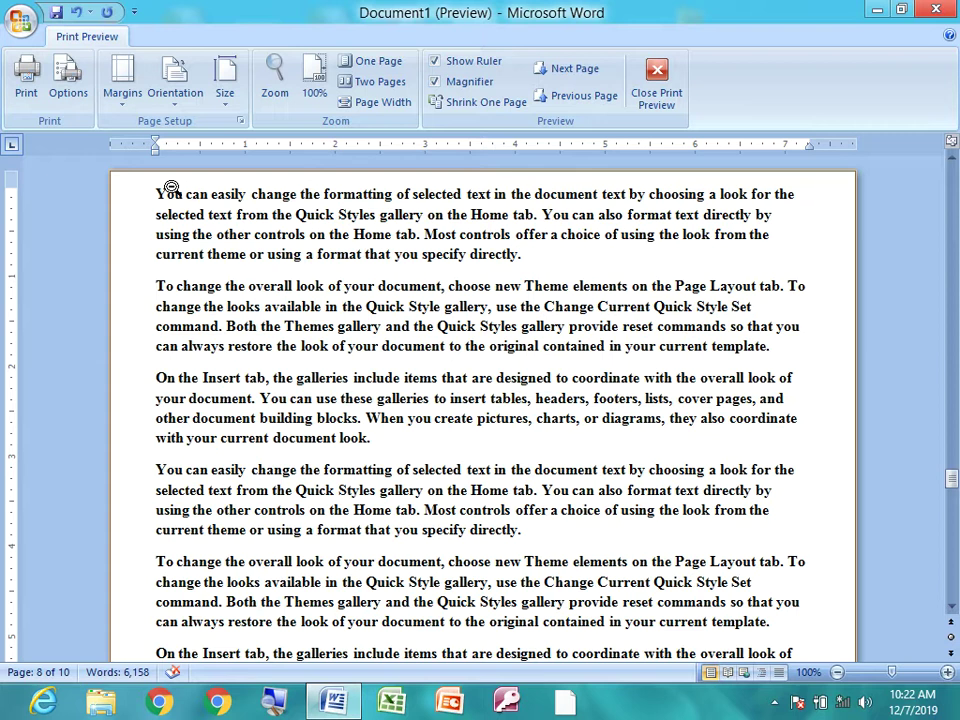
click(172, 178)
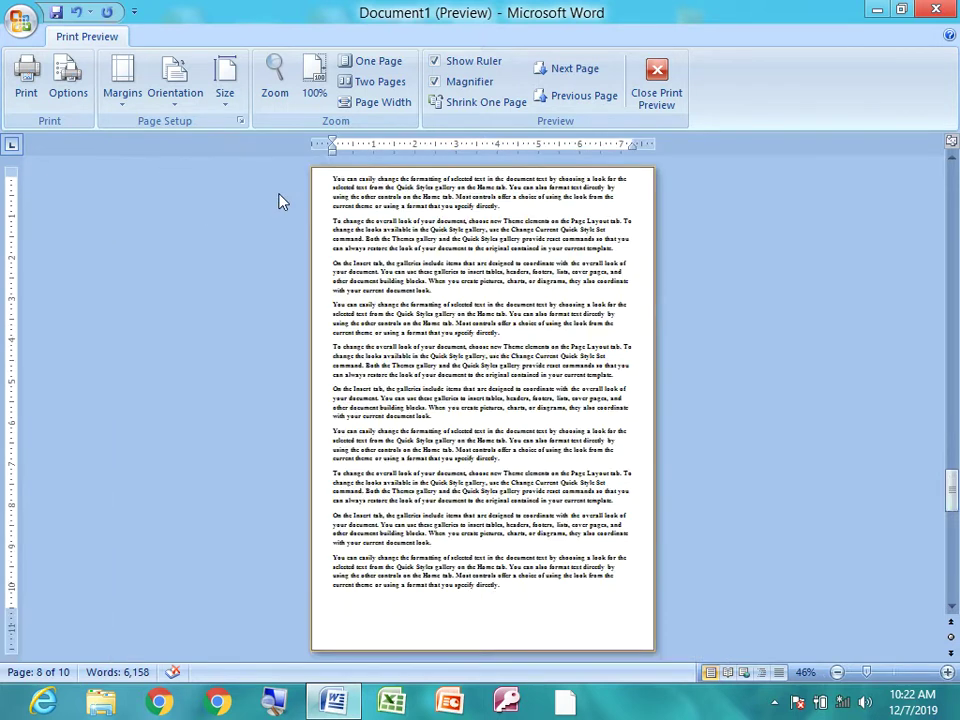
- Change the top margin to 0.8 inch
click(334, 174)
click(240, 121)
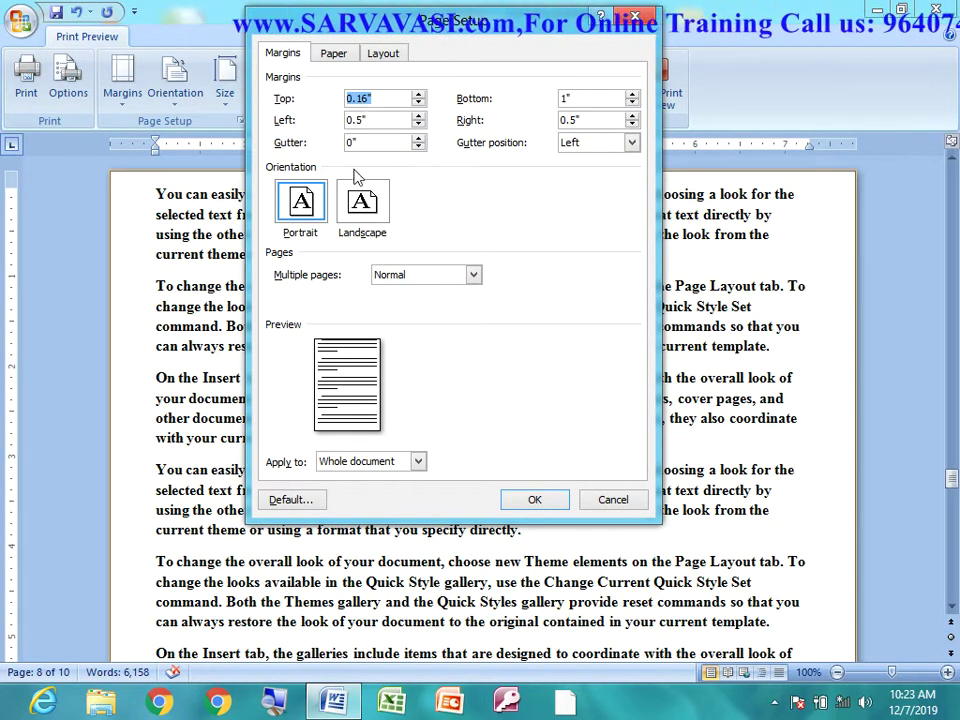
click(366, 98)
key(BackSpace)
key(BackSpace)
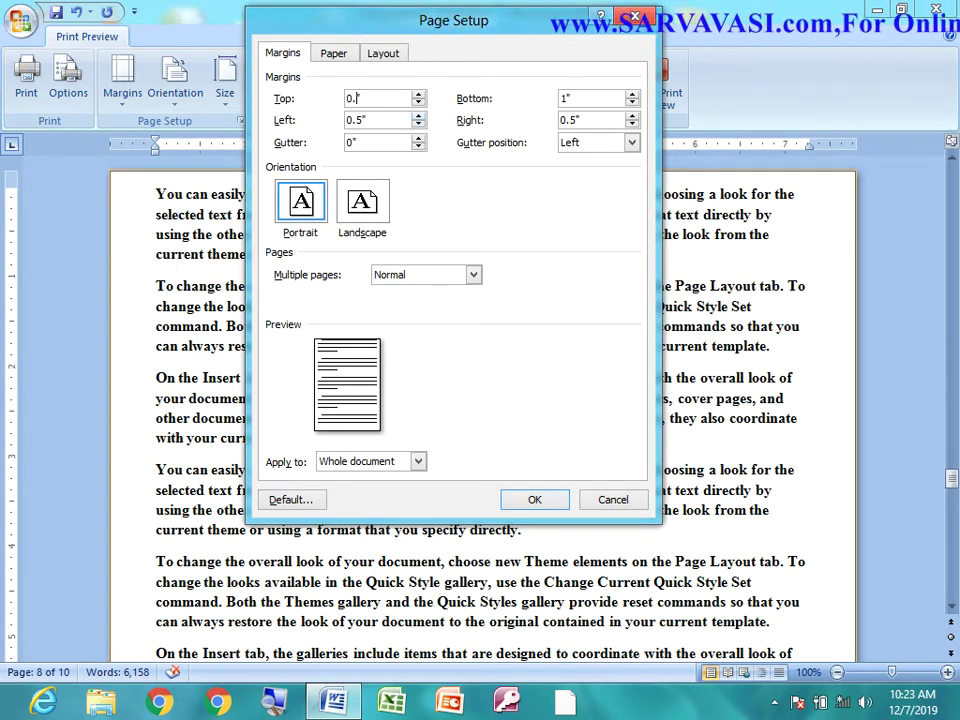
text(8)
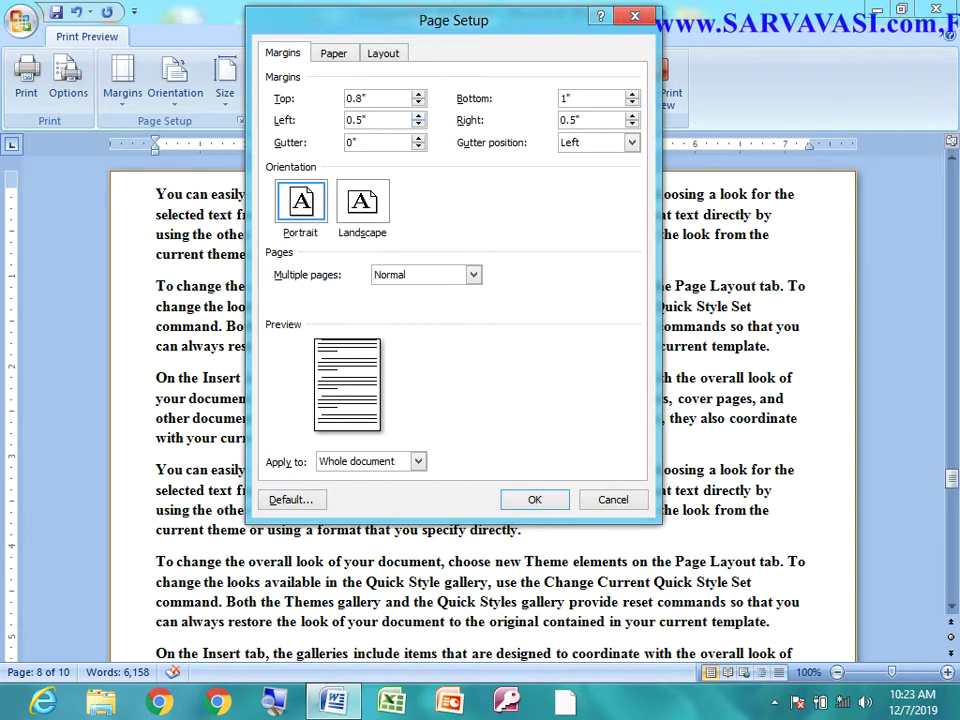
key(Return)
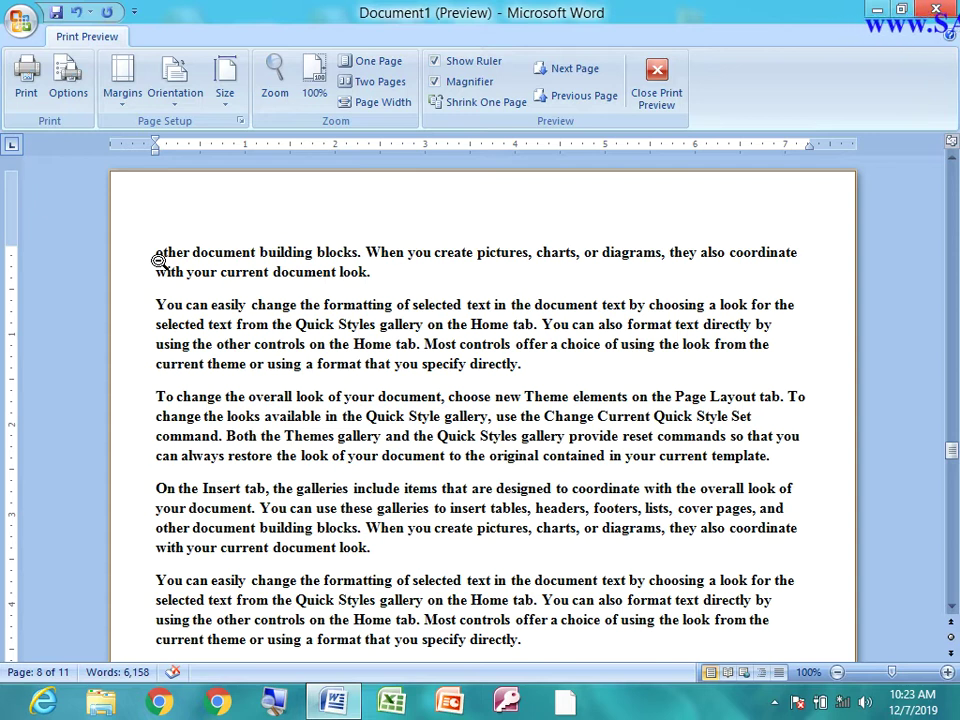
- Set the left margin to 1 inch and leave Print Preview
click(240, 120)
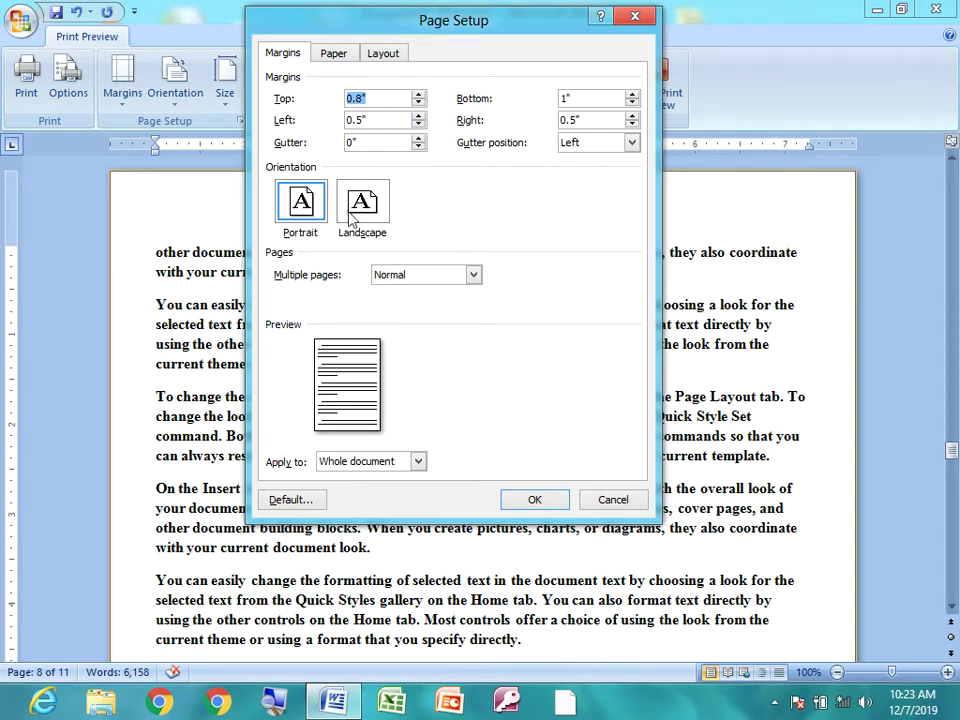
key(Tab)
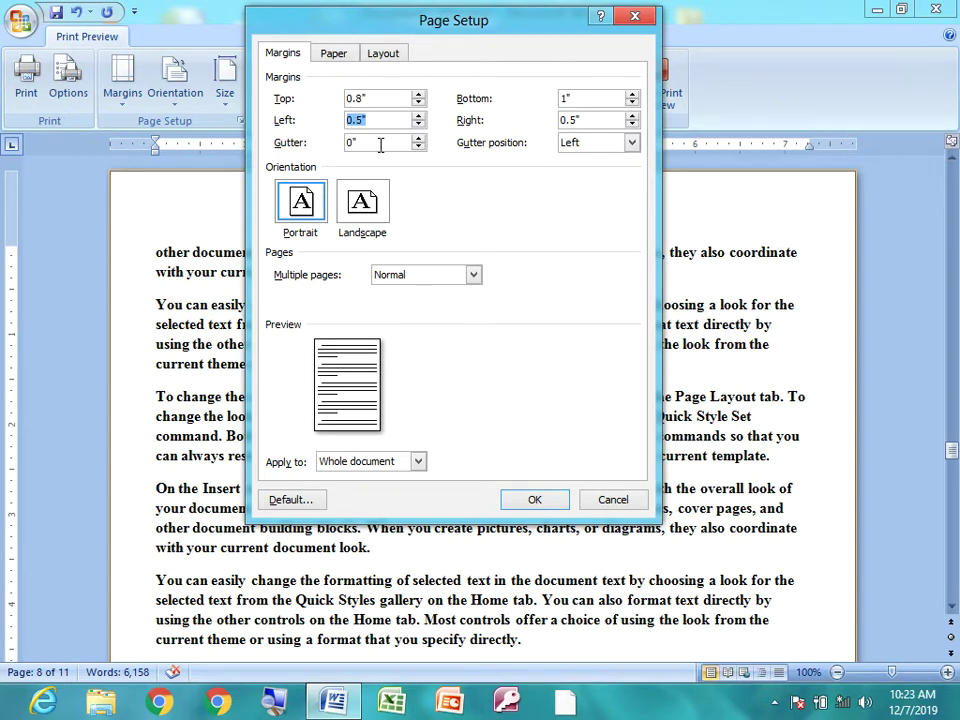
text(1)
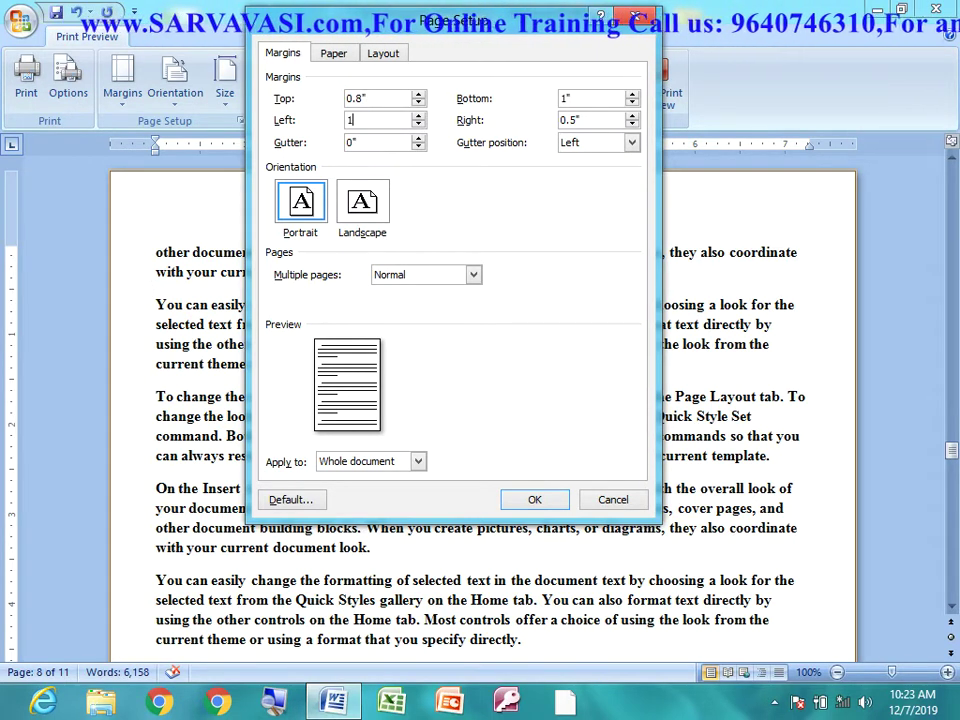
click(546, 505)
scroll(510, 488, down, 3)
scroll(512, 488, down, 3)
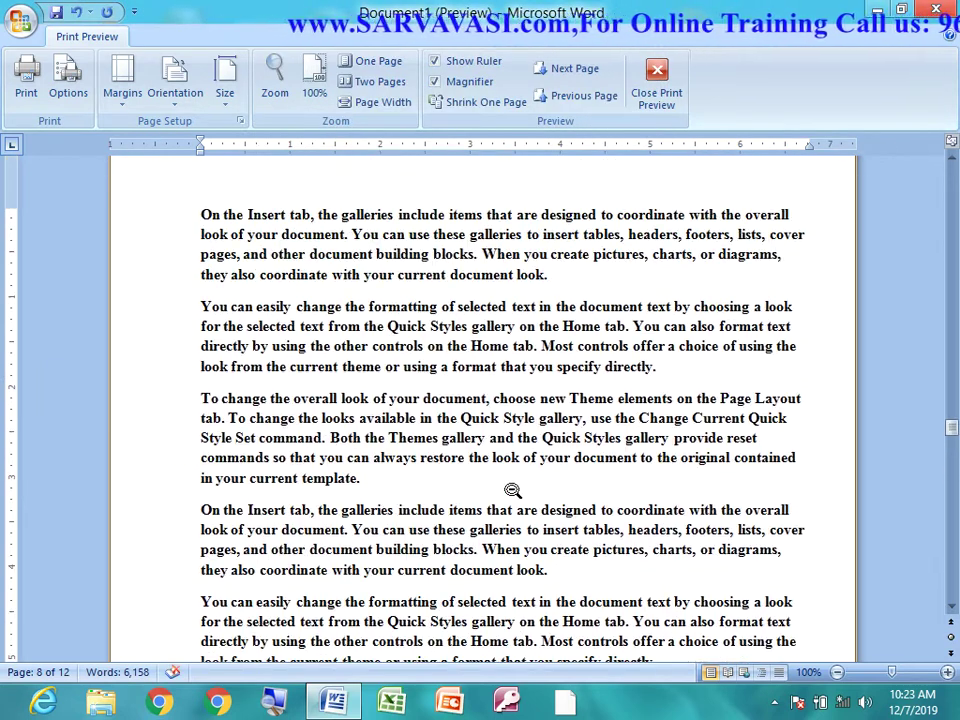
scroll(514, 488, down, 3)
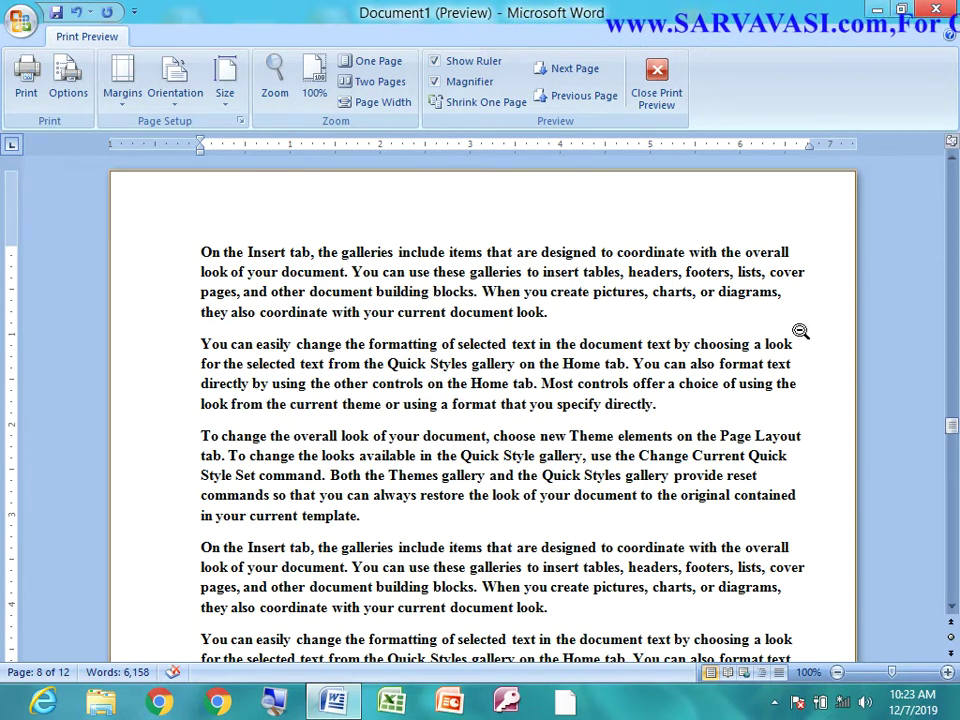
click(660, 102)
- Select the whole document, apply Justify alignment, and return to Print Preview
scroll(579, 396, up, 3)
scroll(579, 396, up, 1)
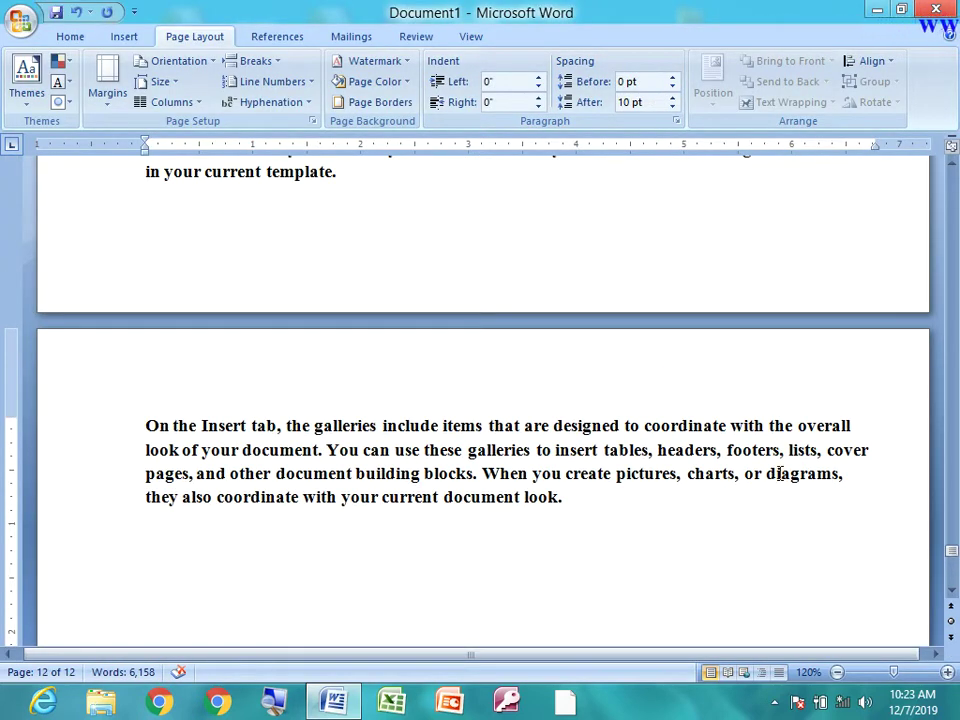
scroll(745, 526, up, 3)
scroll(745, 526, up, 1)
scroll(745, 526, up, 3)
scroll(745, 526, up, 1)
scroll(745, 530, up, 3)
key(ctrl+a)
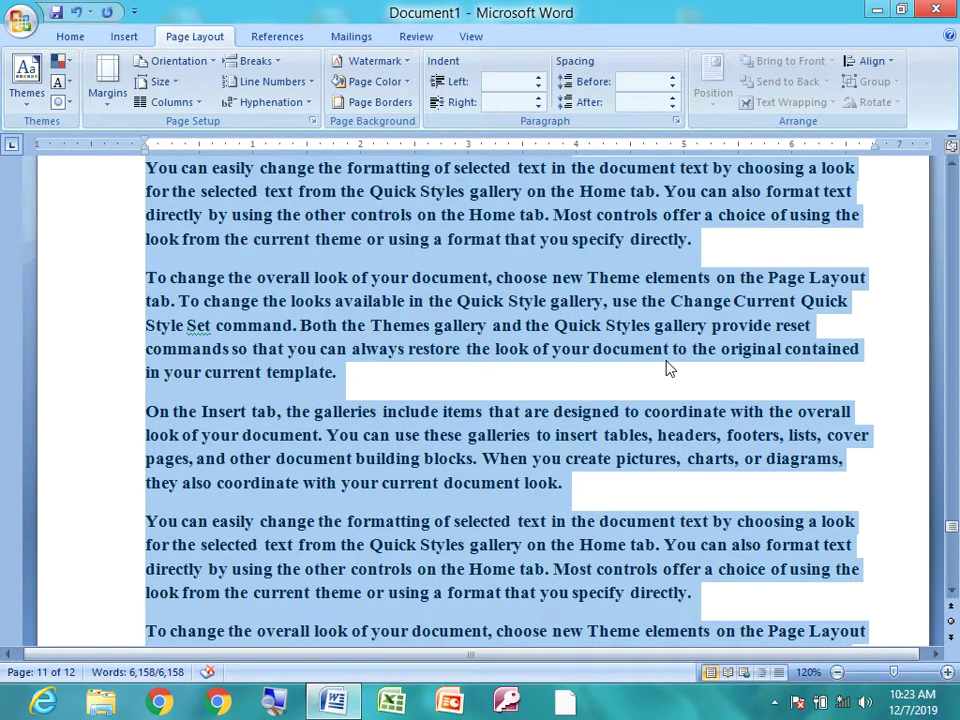
click(68, 36)
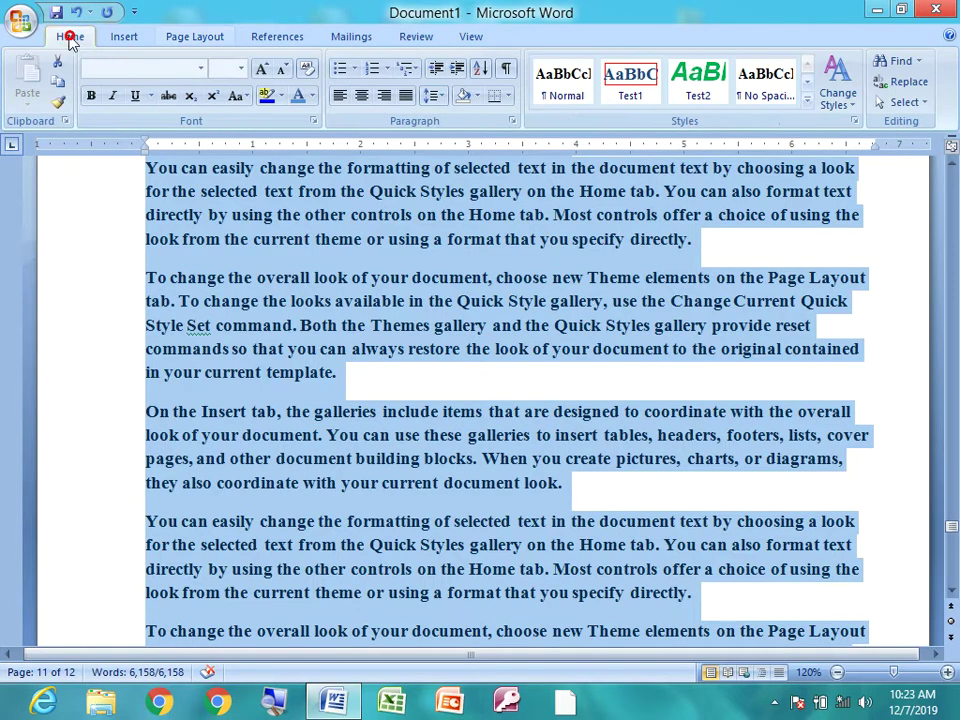
click(405, 96)
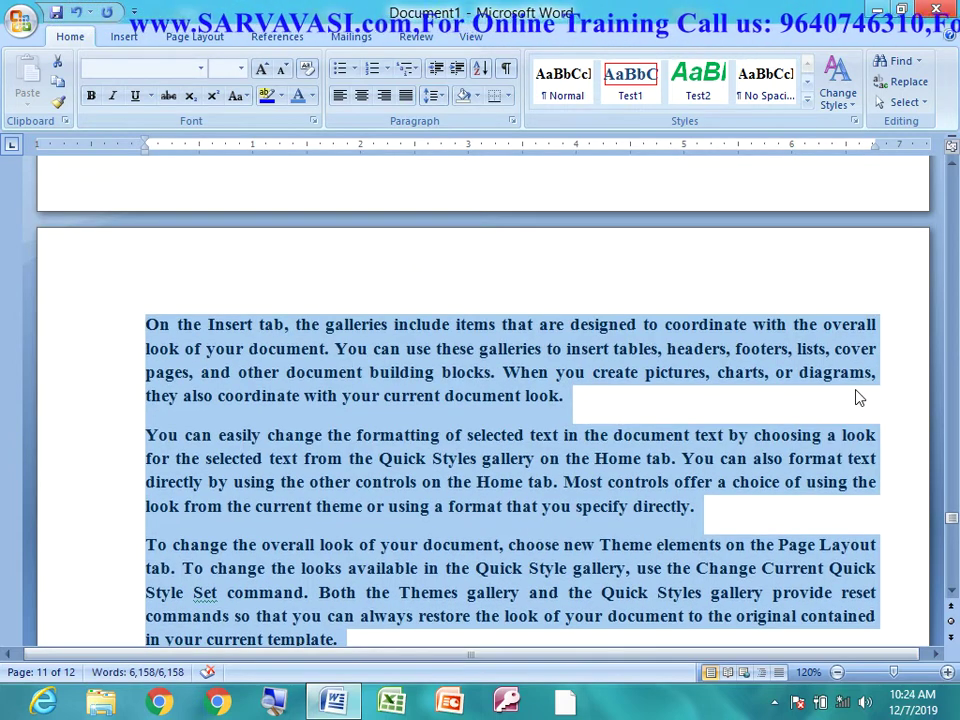
key(ctrl+F2)
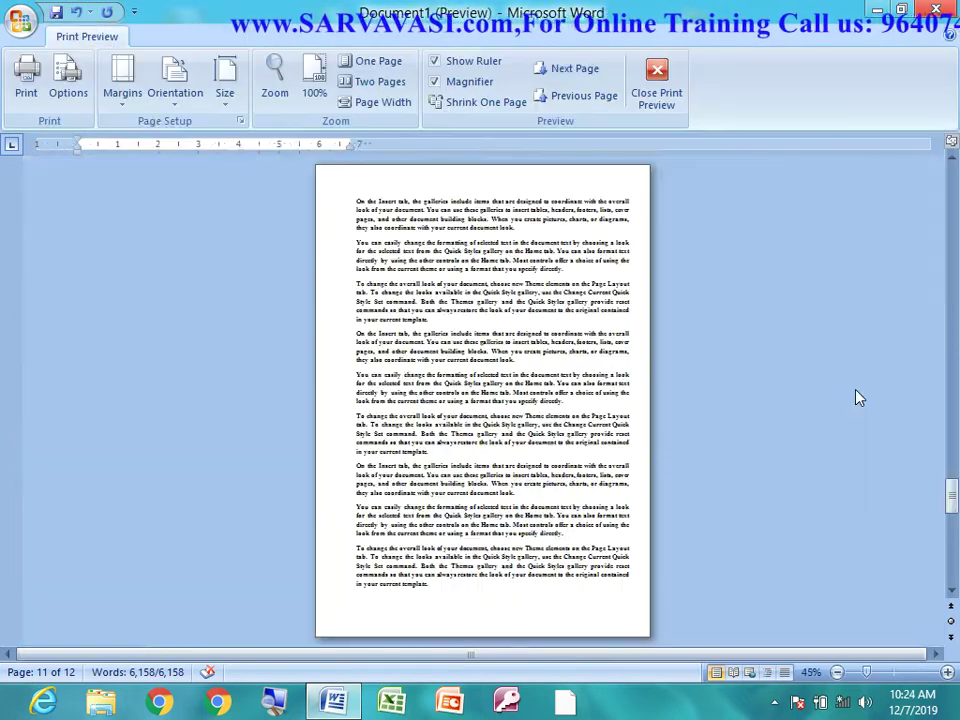
- Set the right margin to 1 inch in Page Setup
click(628, 233)
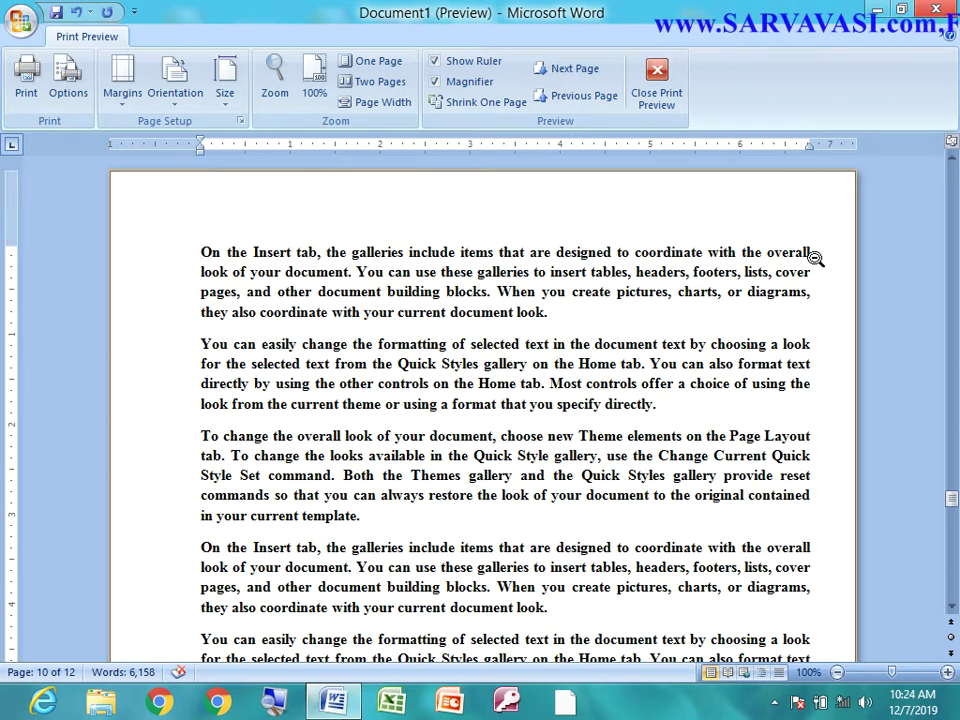
click(240, 120)
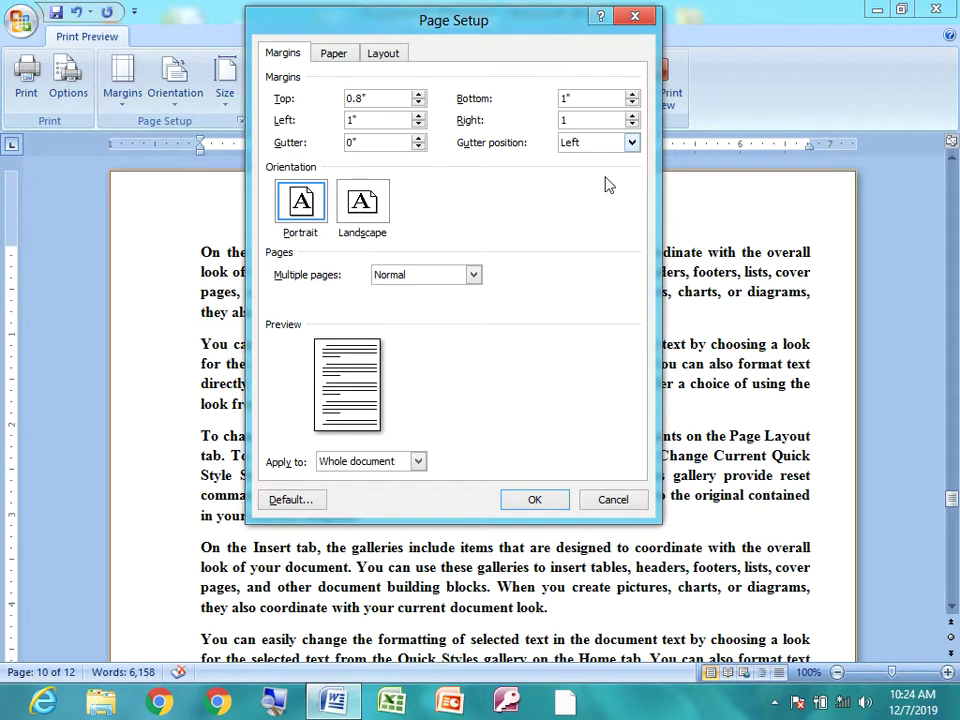
click(534, 500)
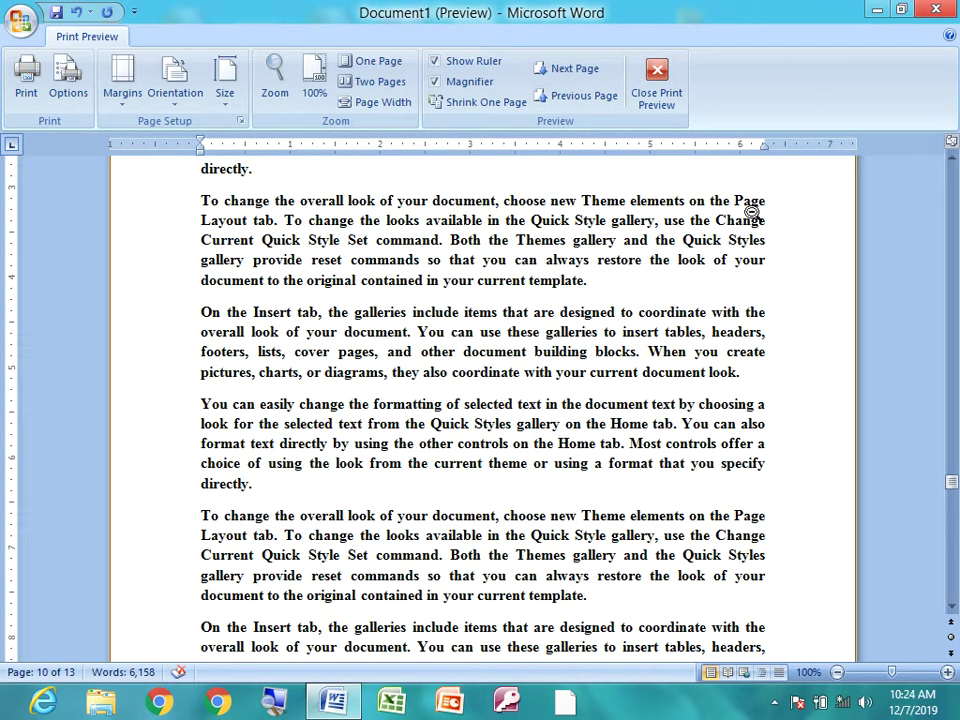
- Scroll through the reflowed 13 pages, zoom out, and reopen Page Setup for the bottom margin
scroll(725, 322, down, 2)
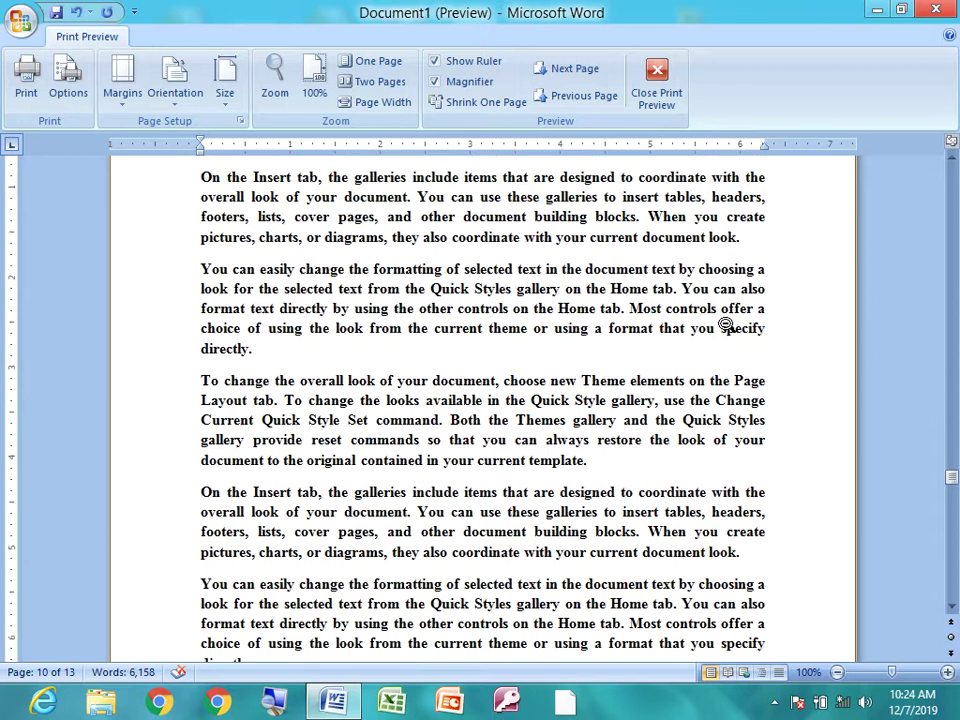
scroll(725, 322, down, 3)
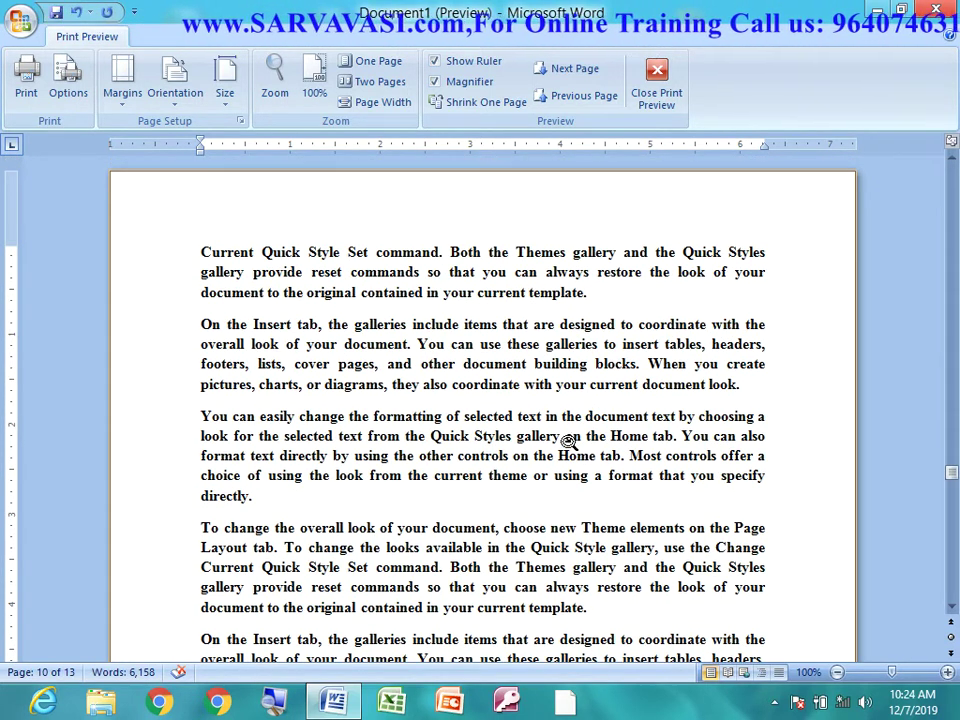
scroll(574, 428, down, 3)
scroll(424, 480, down, 2)
scroll(418, 489, down, 4)
scroll(414, 489, down, 3)
scroll(443, 527, down, 3)
scroll(407, 527, down, 3)
scroll(404, 533, down, 3)
scroll(404, 533, down, 3)
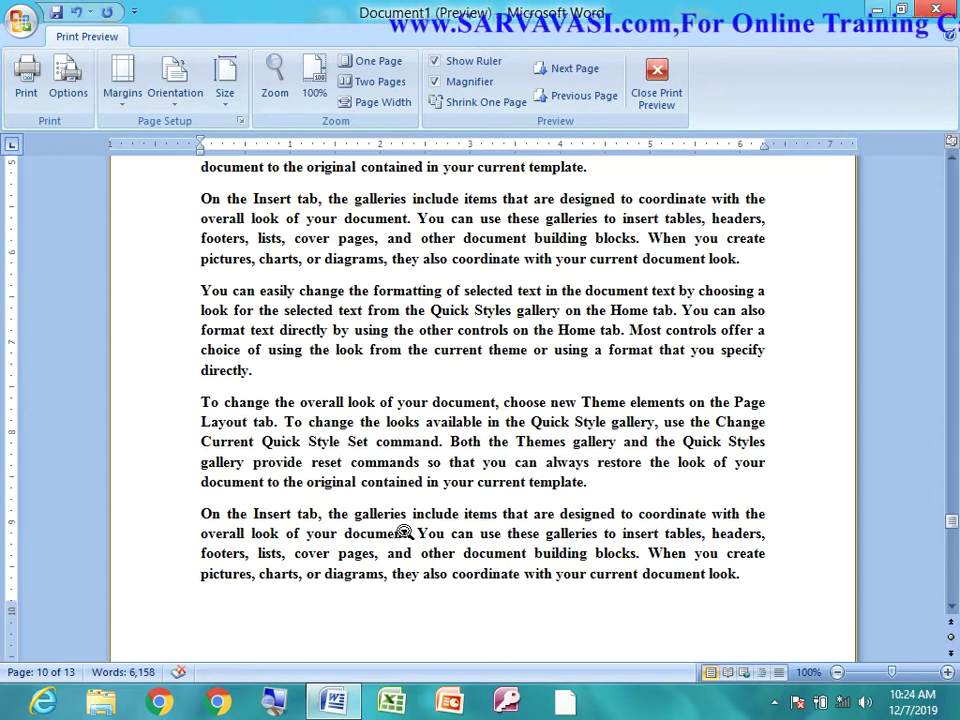
click(376, 560)
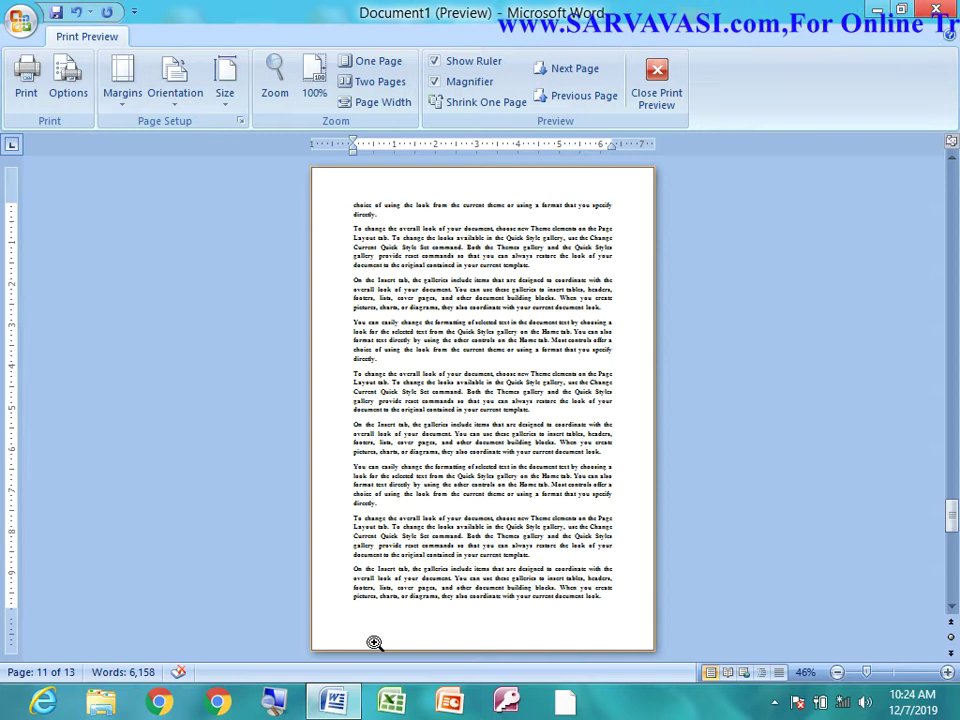
click(240, 121)
text(0.5)
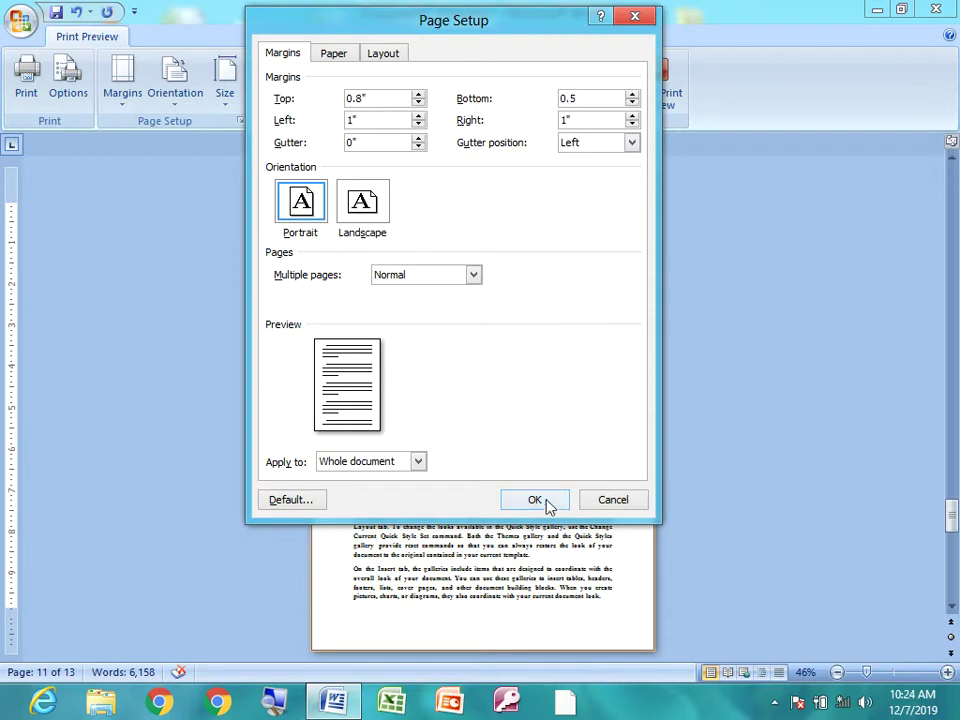
- Apply a 0.5 inch bottom margin so the document returns to 12 pages
click(540, 499)
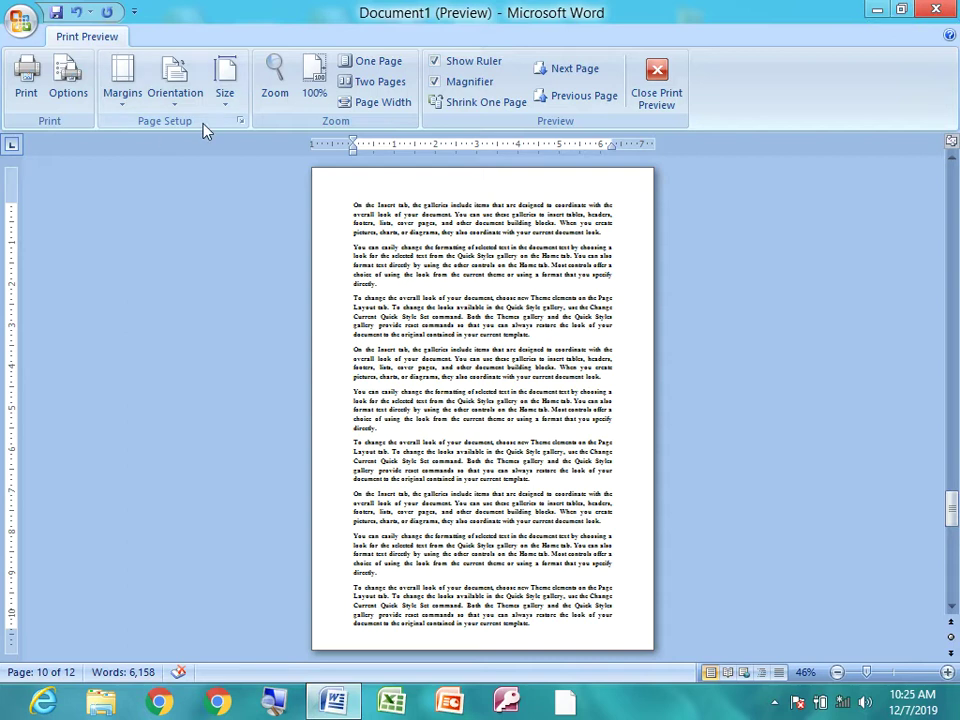
click(239, 121)
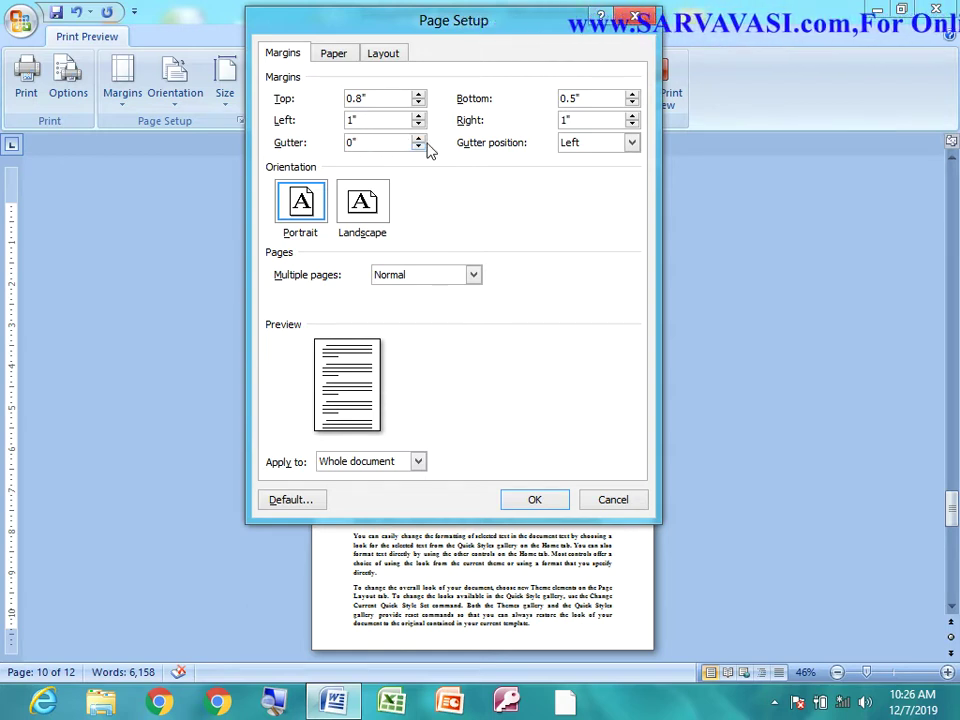
- Raise the gutter to 0.8 inch and apply it, pushing the document to 13 pages
click(419, 139)
click(419, 140)
click(419, 140)
click(419, 140)
click(419, 140)
click(419, 140)
click(419, 140)
click(419, 140)
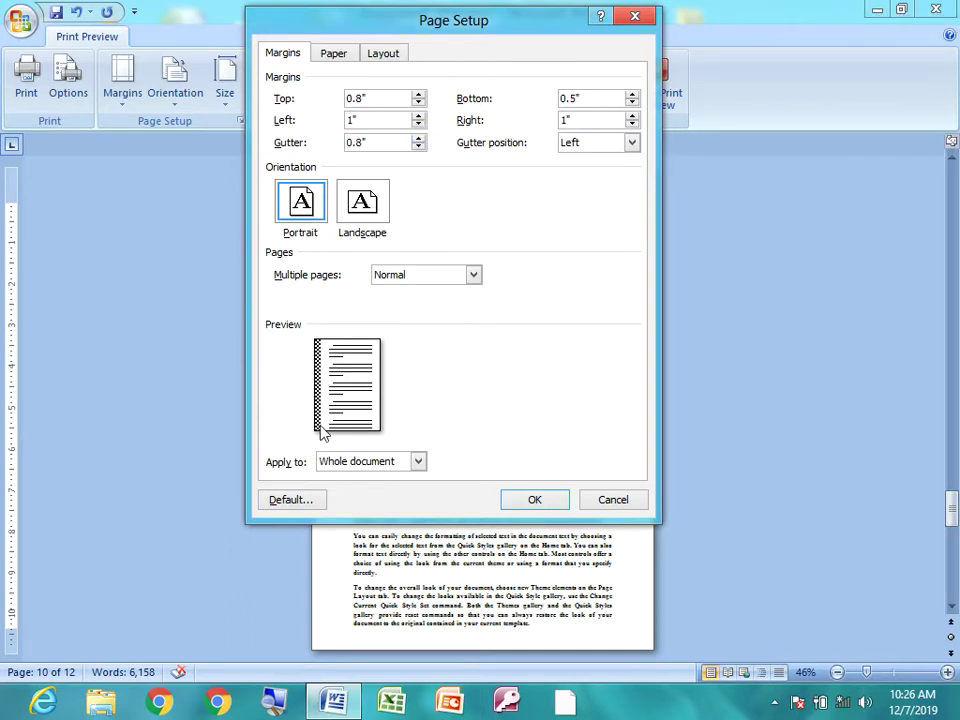
click(536, 499)
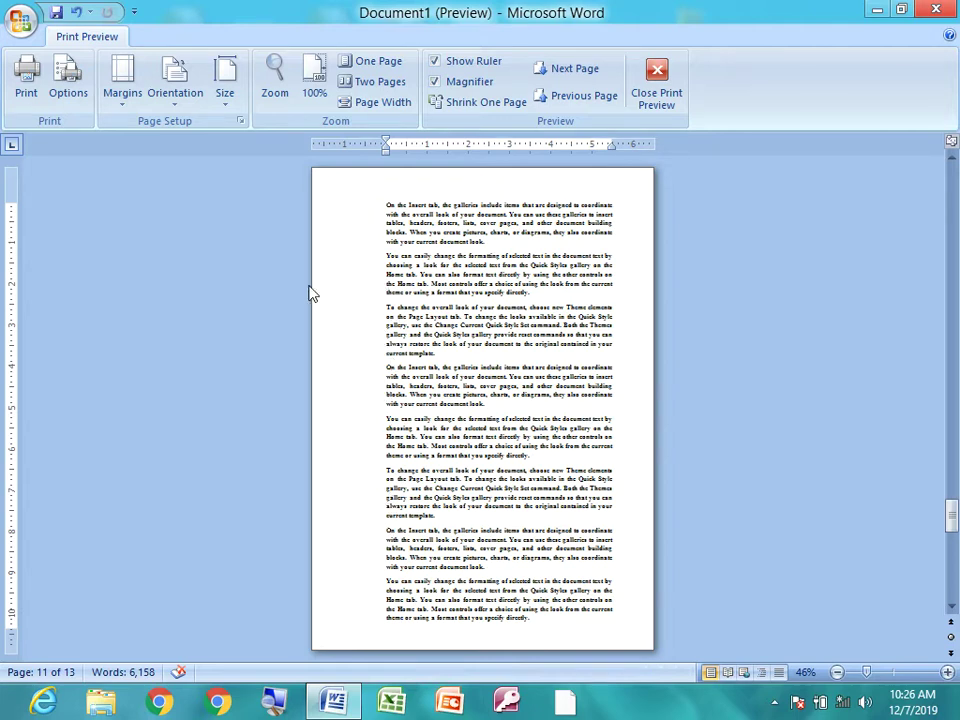
click(240, 121)
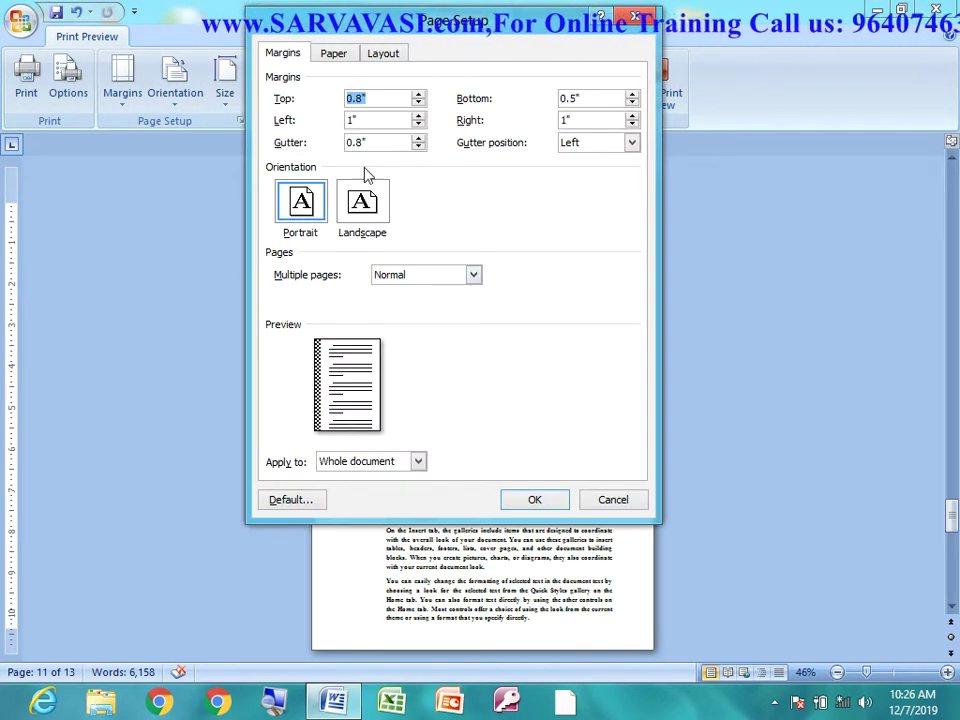
- Change the gutter position to Top and apply it
click(390, 143)
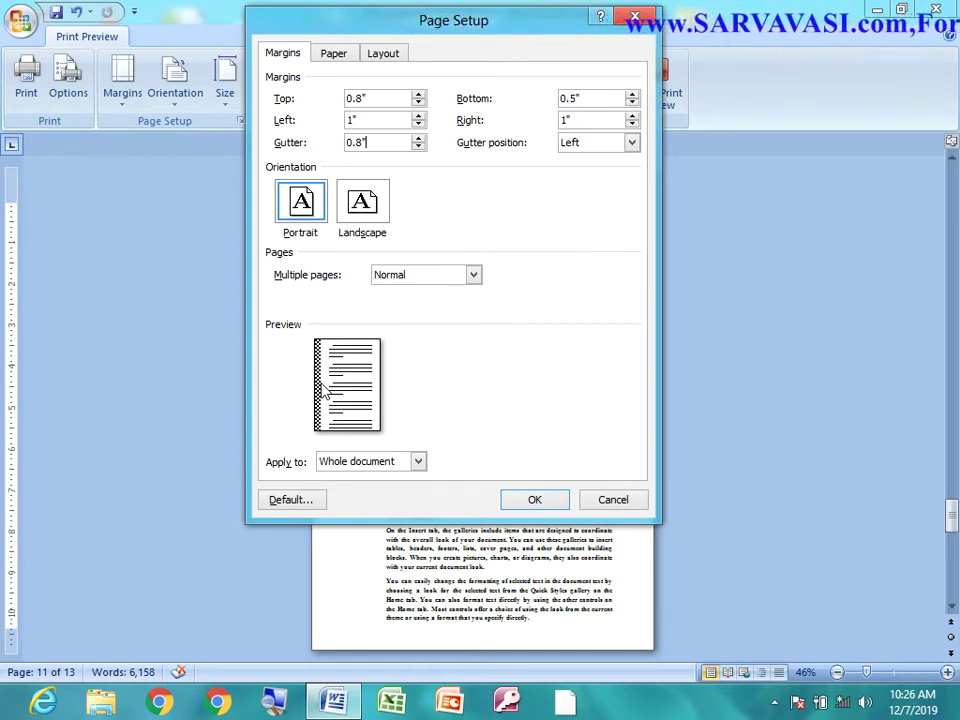
click(605, 146)
click(599, 171)
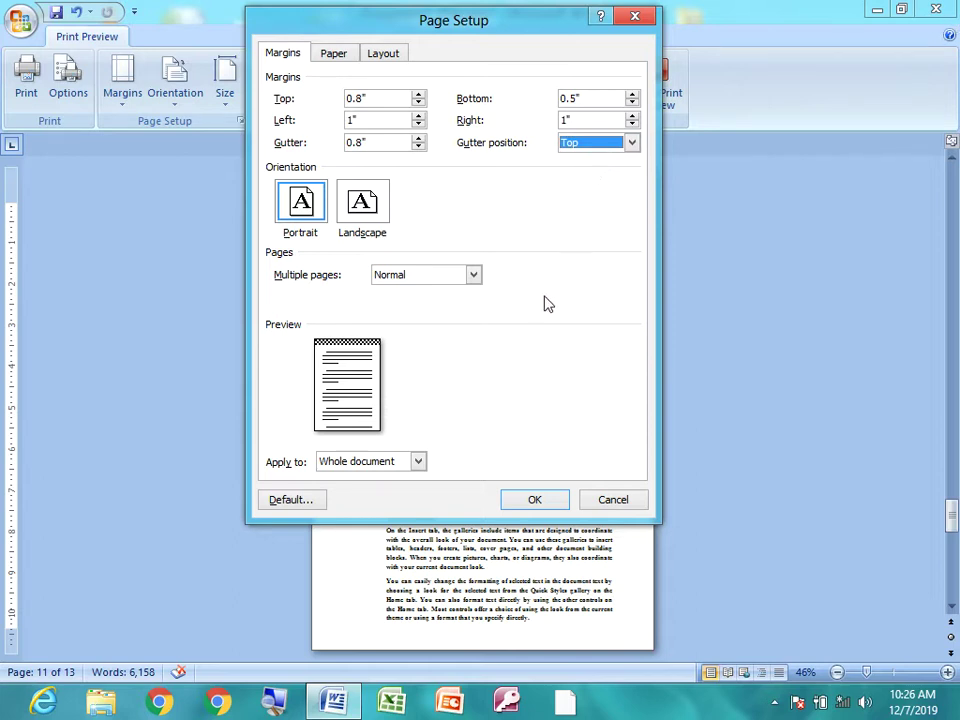
drag(375, 102, 345, 102)
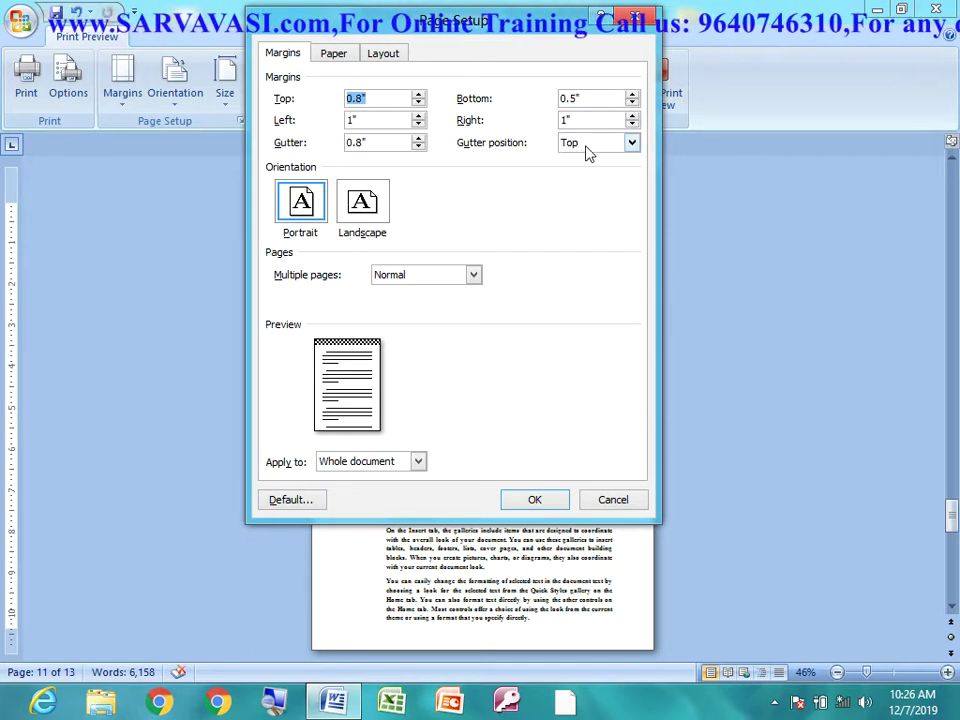
click(537, 501)
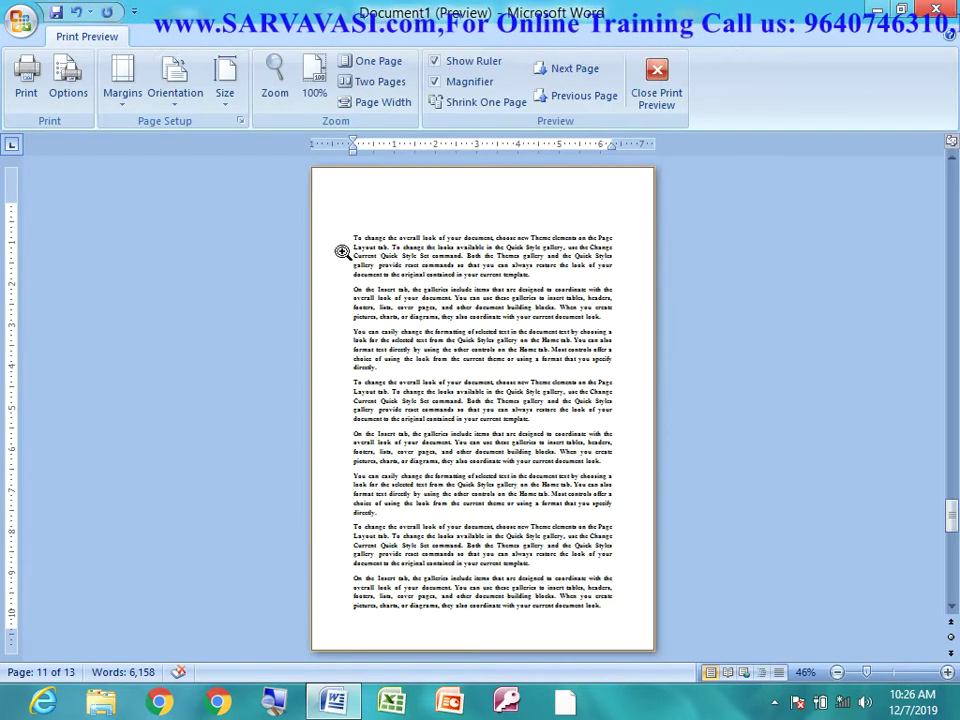
- View the preview page at 100% and reopen Page Setup with the 0.8" top gutter
click(415, 184)
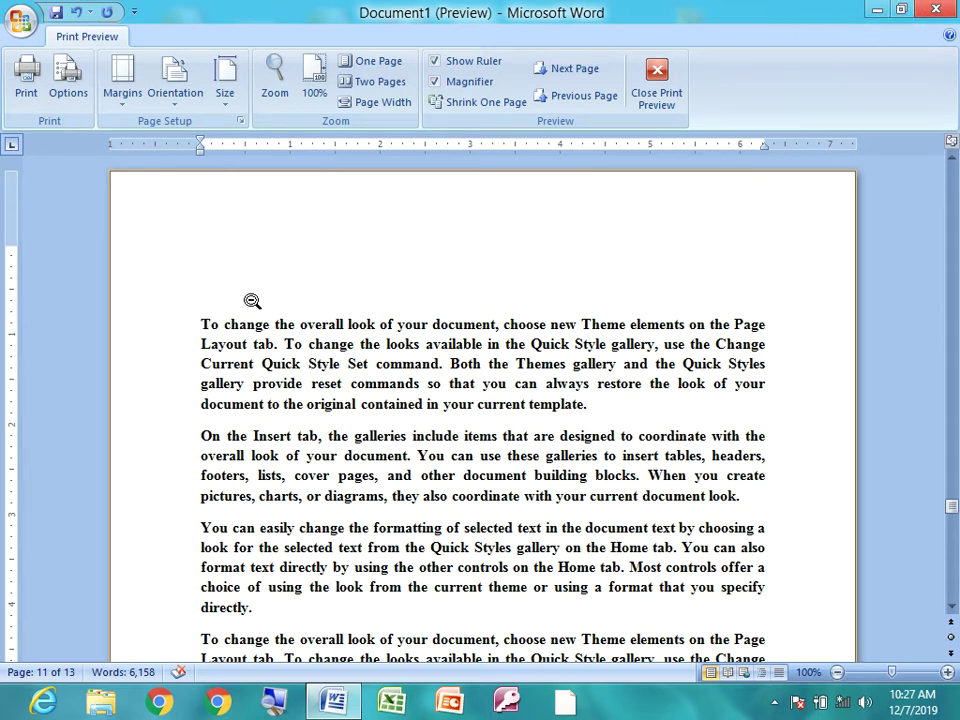
click(239, 123)
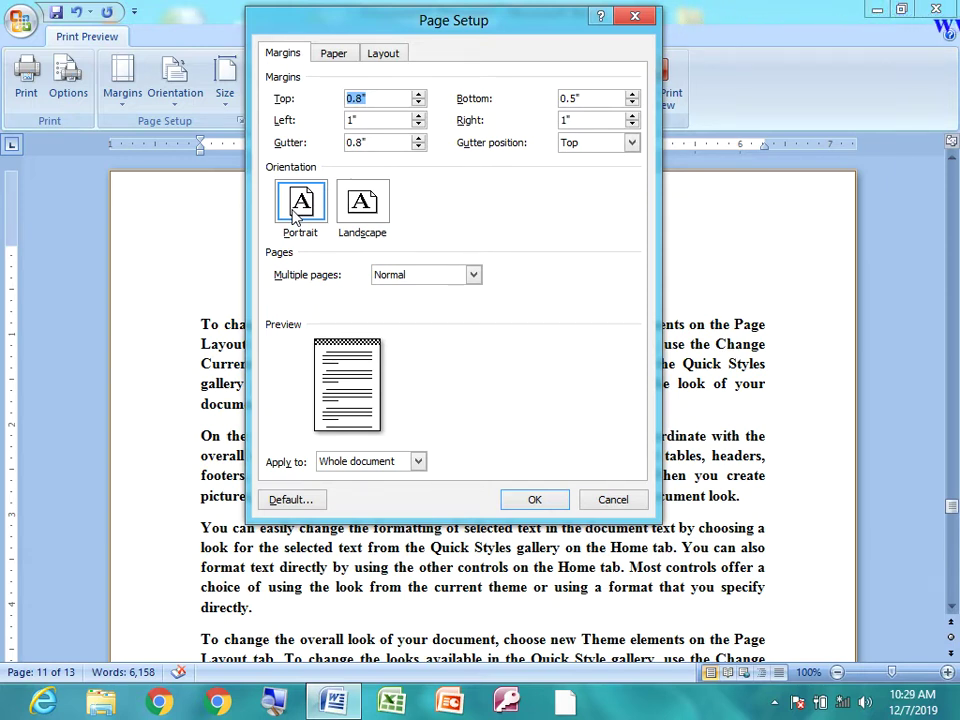
- Set the gutter position back to Left and check the A4 8.27" × 11.69" paper size
click(598, 147)
click(570, 166)
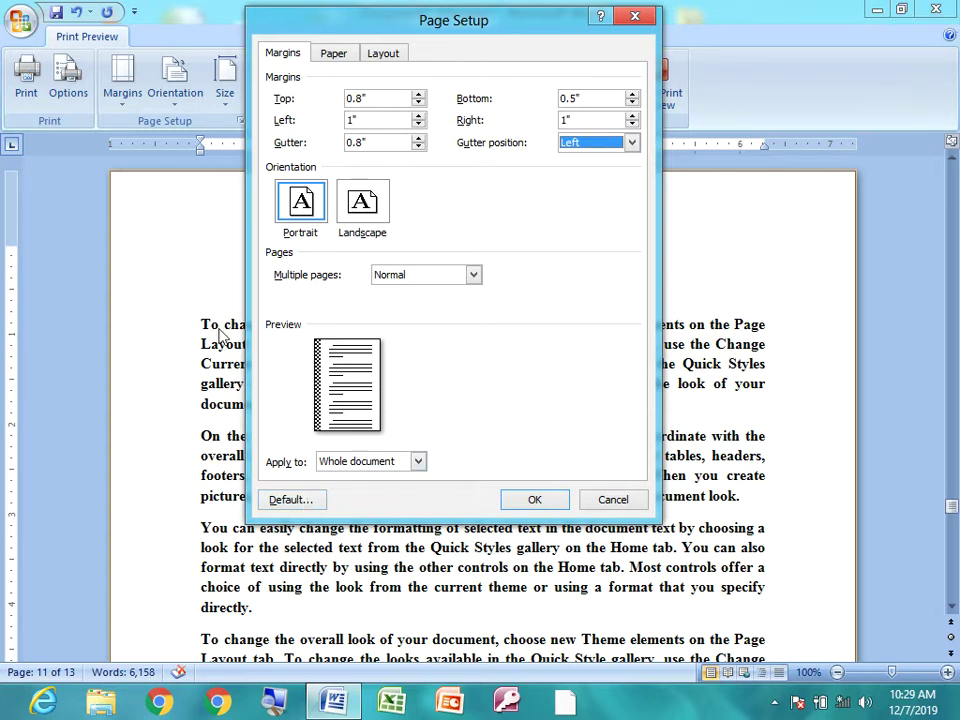
click(279, 58)
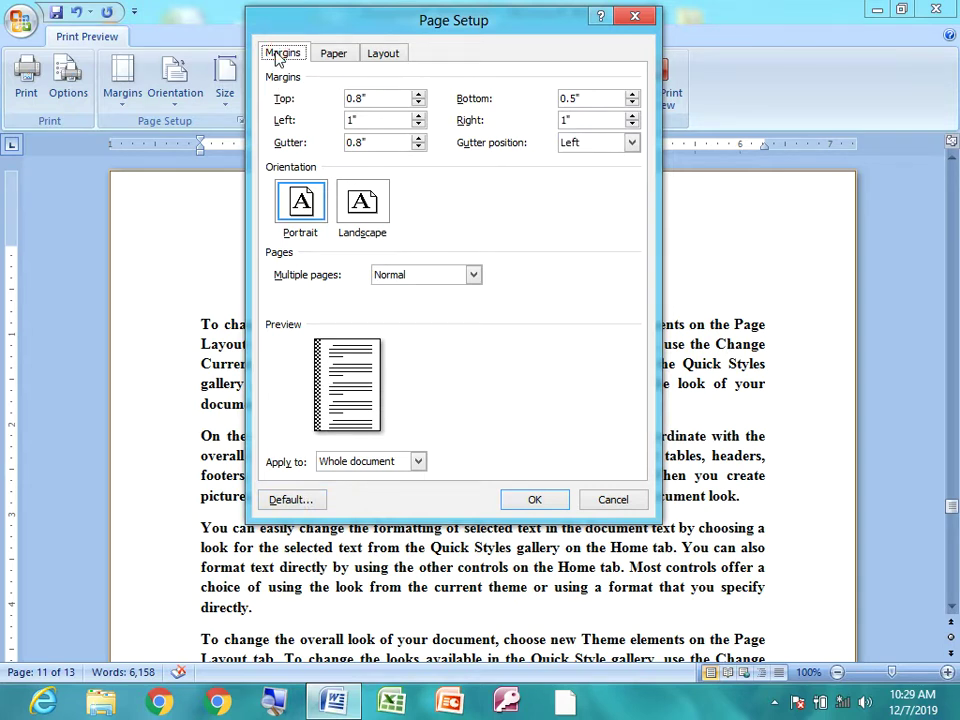
click(336, 54)
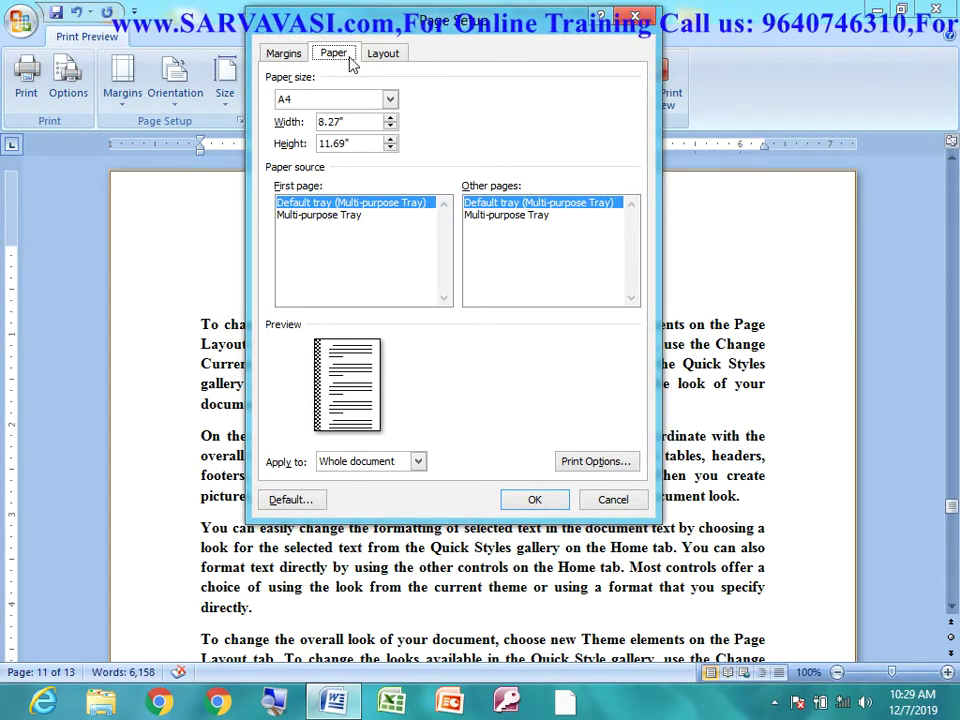
click(336, 109)
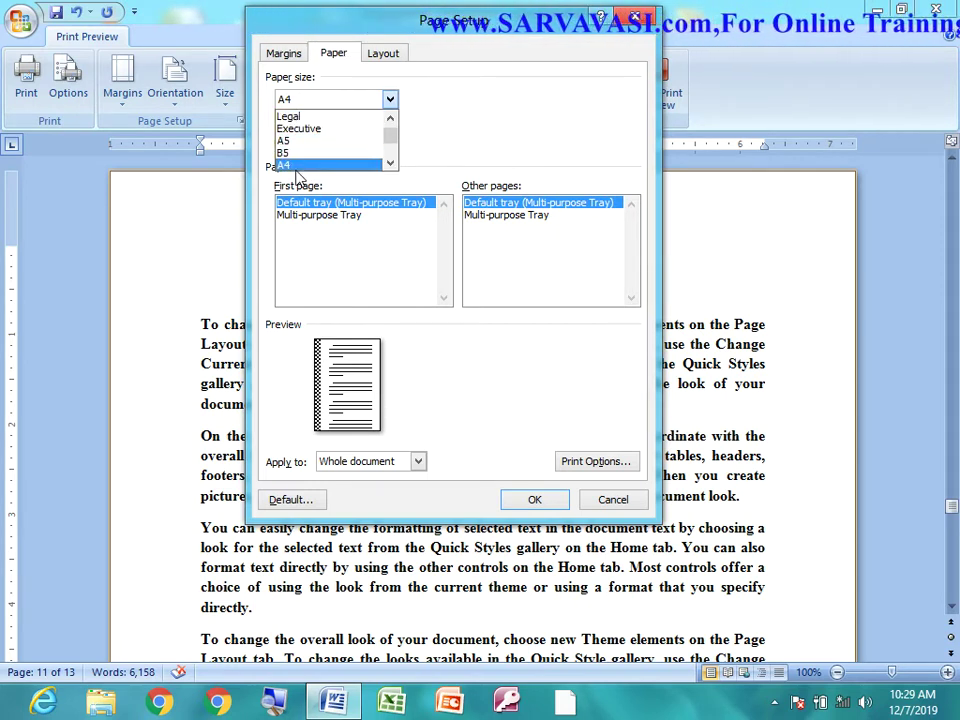
scroll(300, 167, down, 1)
scroll(300, 170, down, 1)
scroll(310, 170, down, 1)
scroll(328, 160, down, 1)
scroll(325, 161, up, 1)
scroll(322, 161, up, 1)
scroll(320, 162, up, 2)
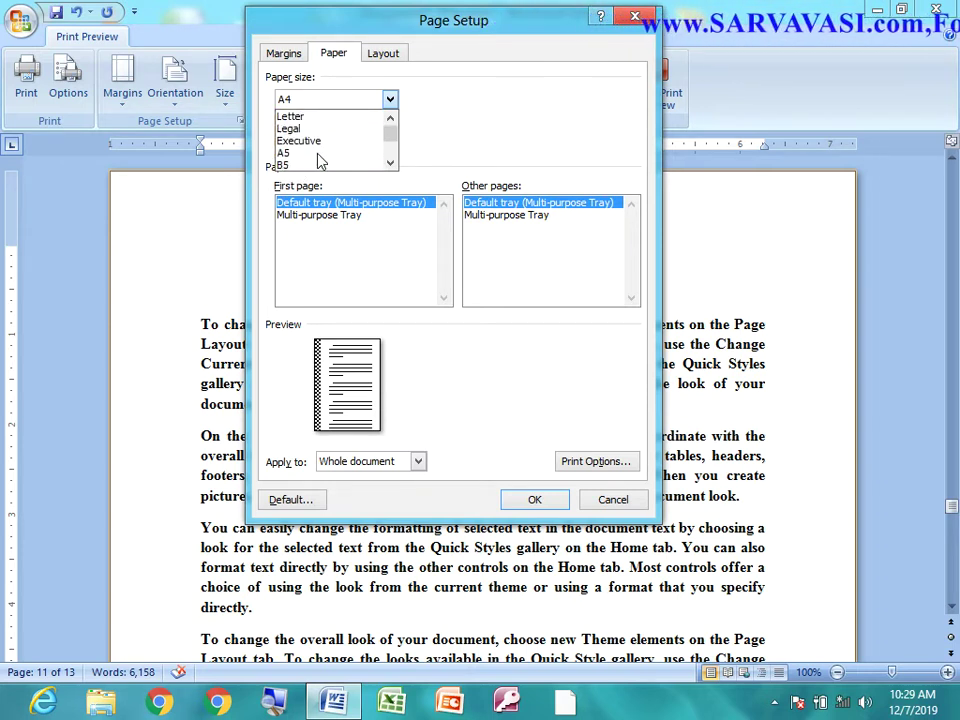
click(305, 128)
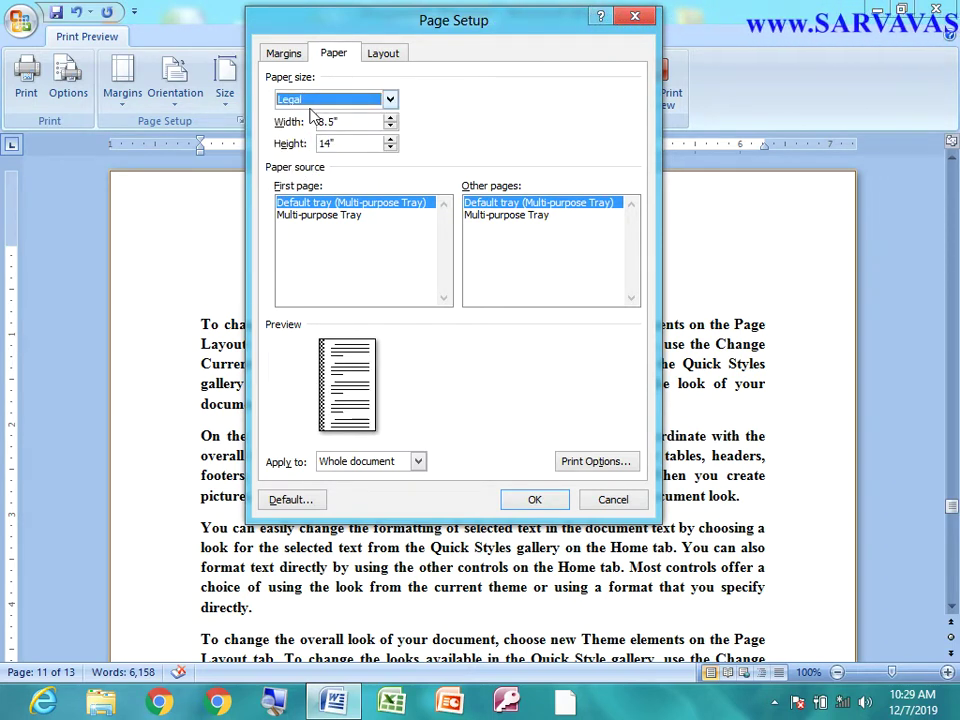
double_click(349, 121)
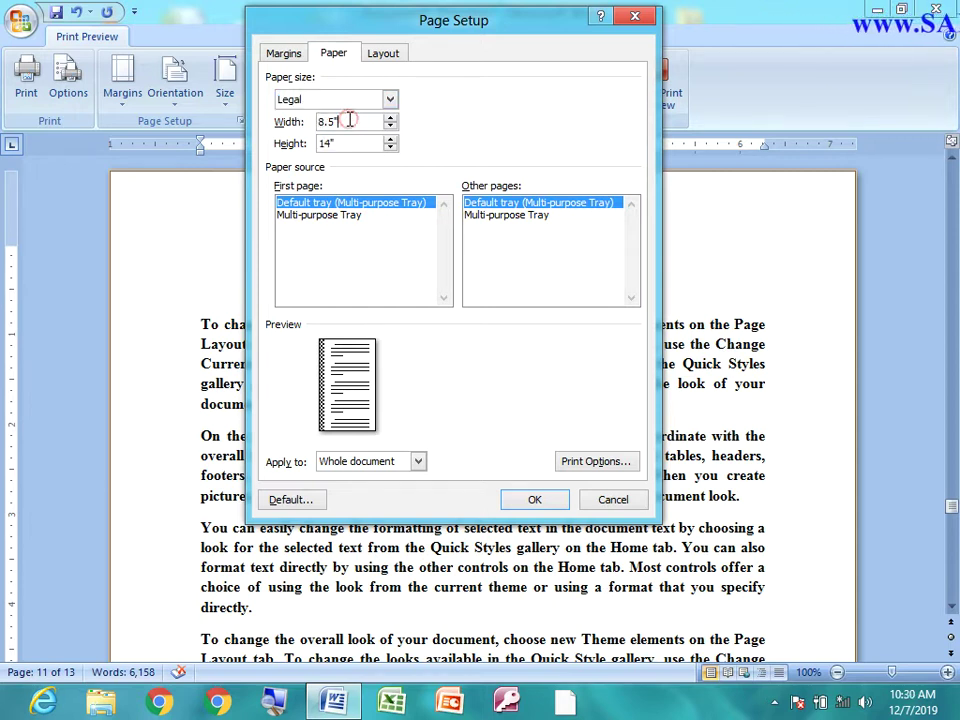
double_click(347, 143)
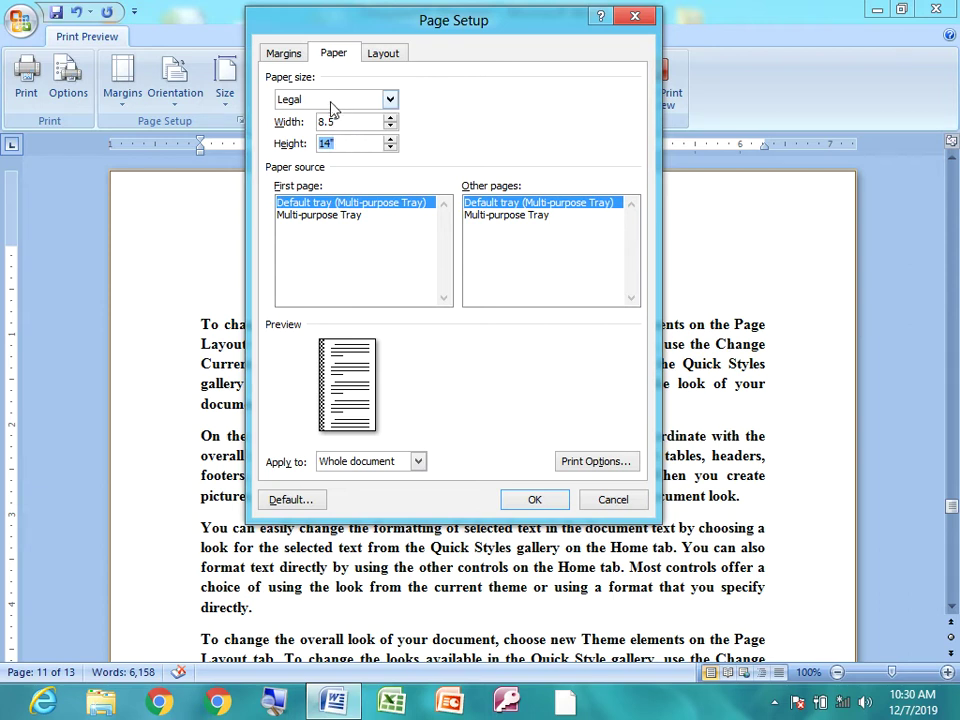
drag(356, 121, 292, 119)
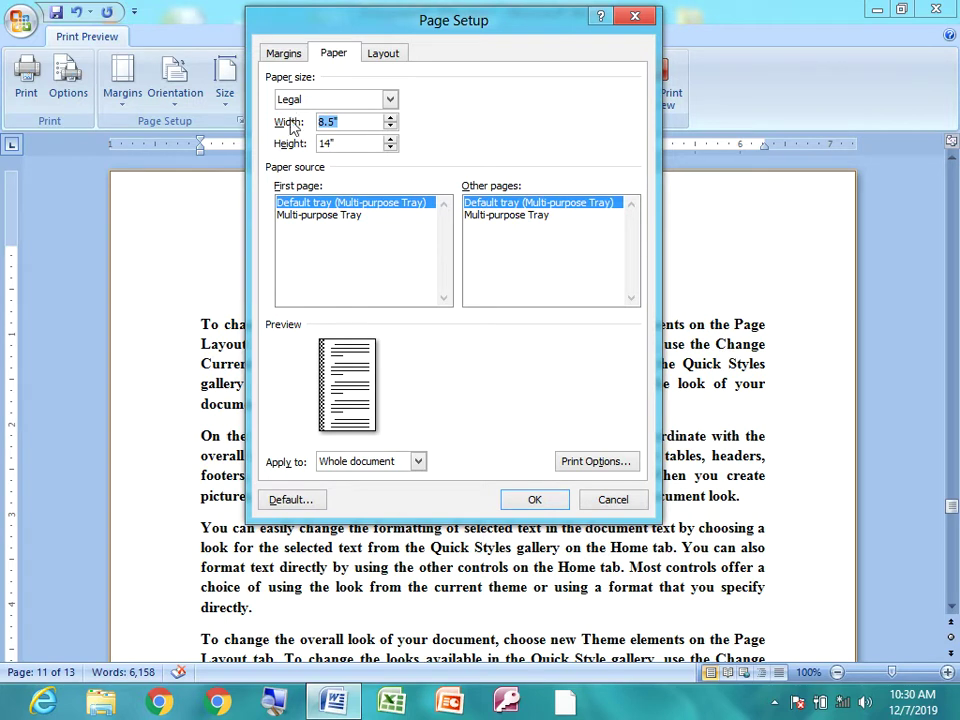
click(343, 142)
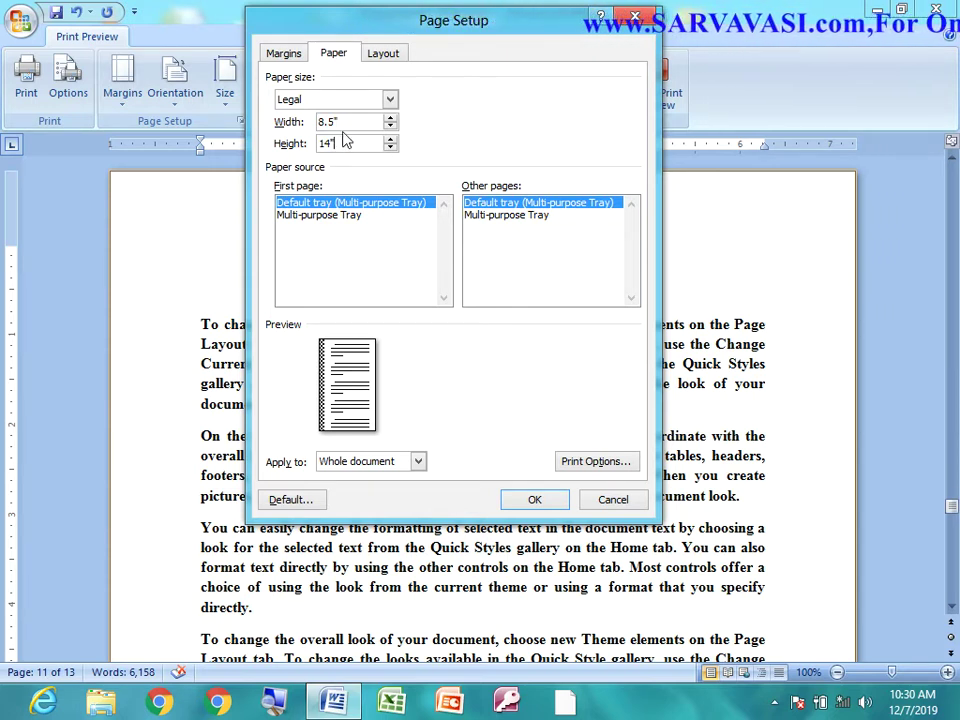
click(311, 104)
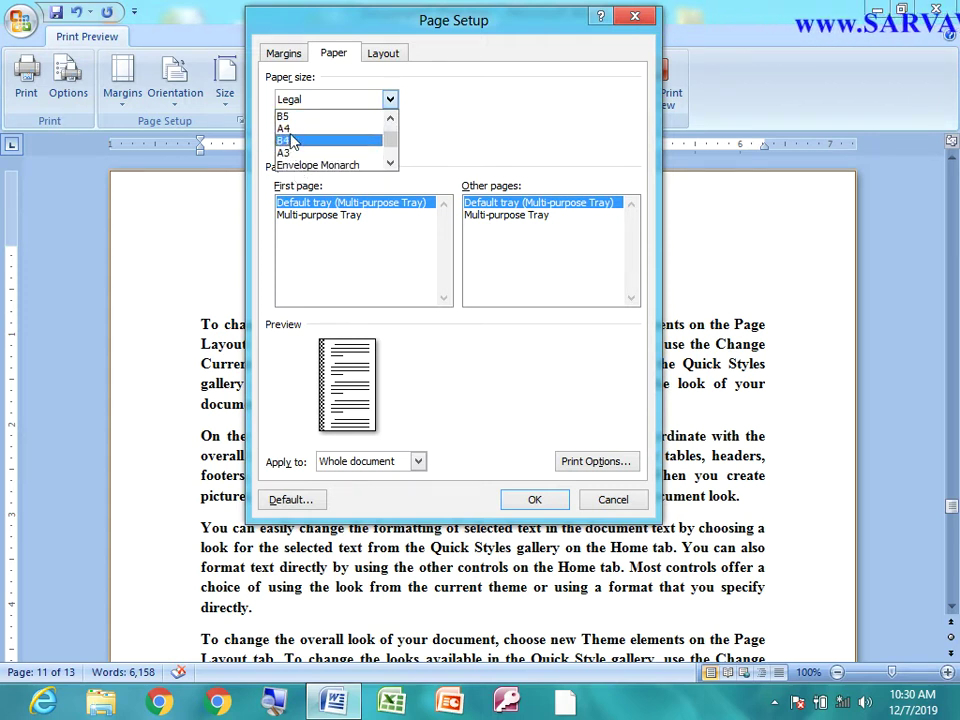
click(296, 128)
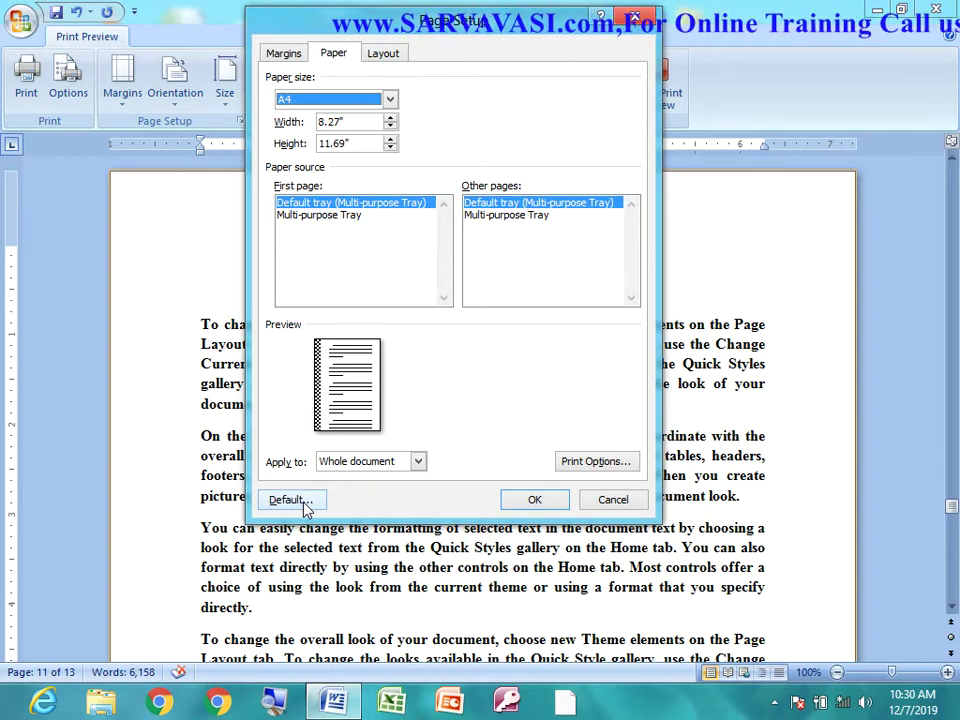
click(382, 55)
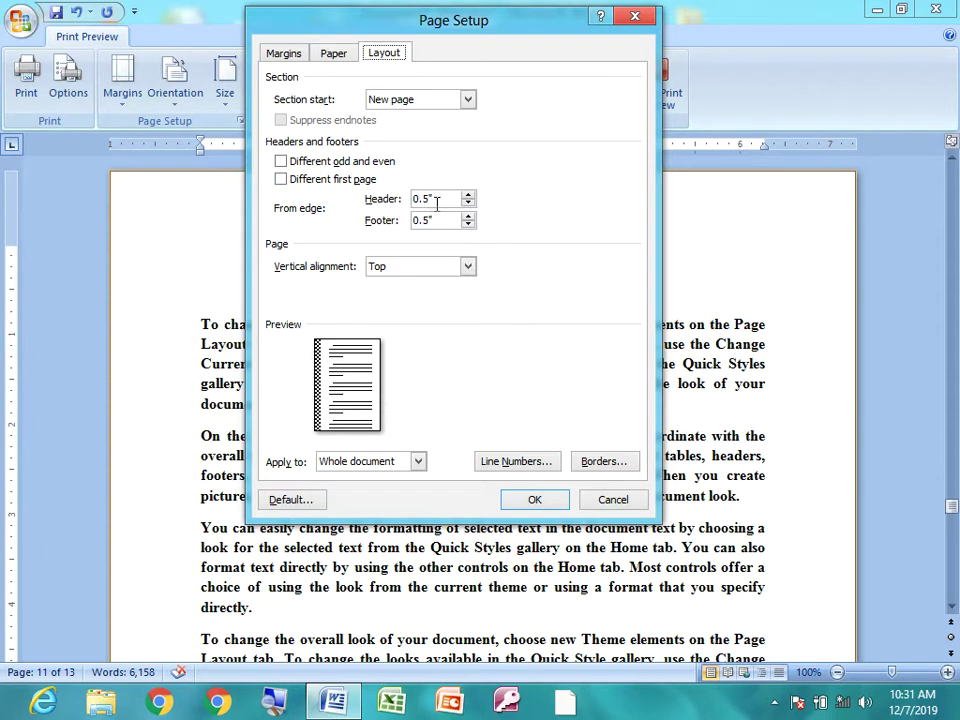
- Review the header and footer distance values on the Layout tab, then bring up Line Numbers
double_click(443, 201)
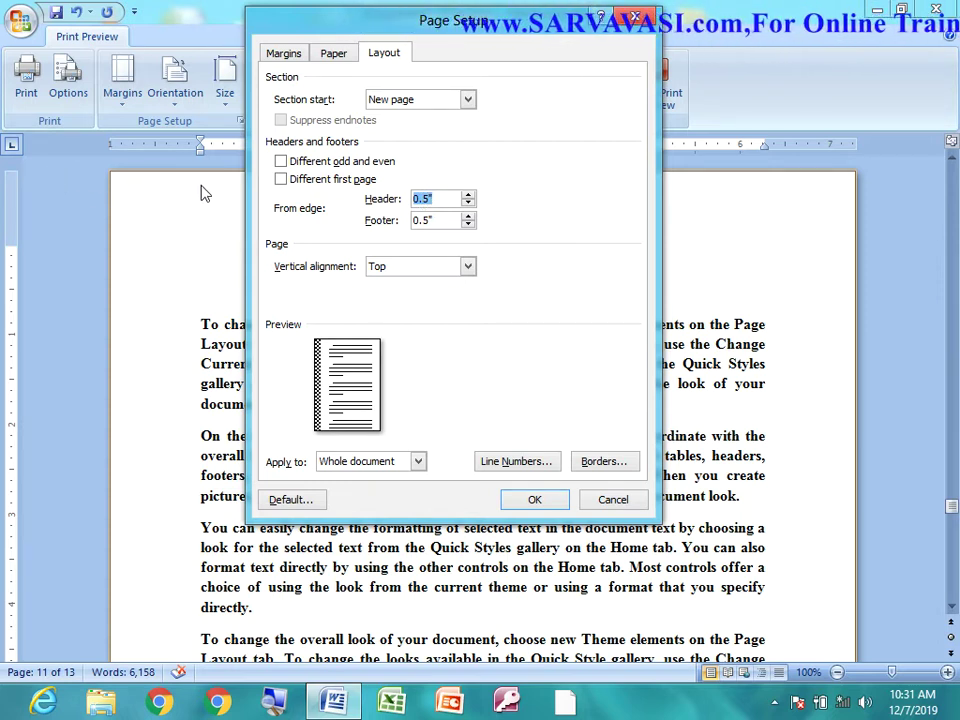
click(433, 220)
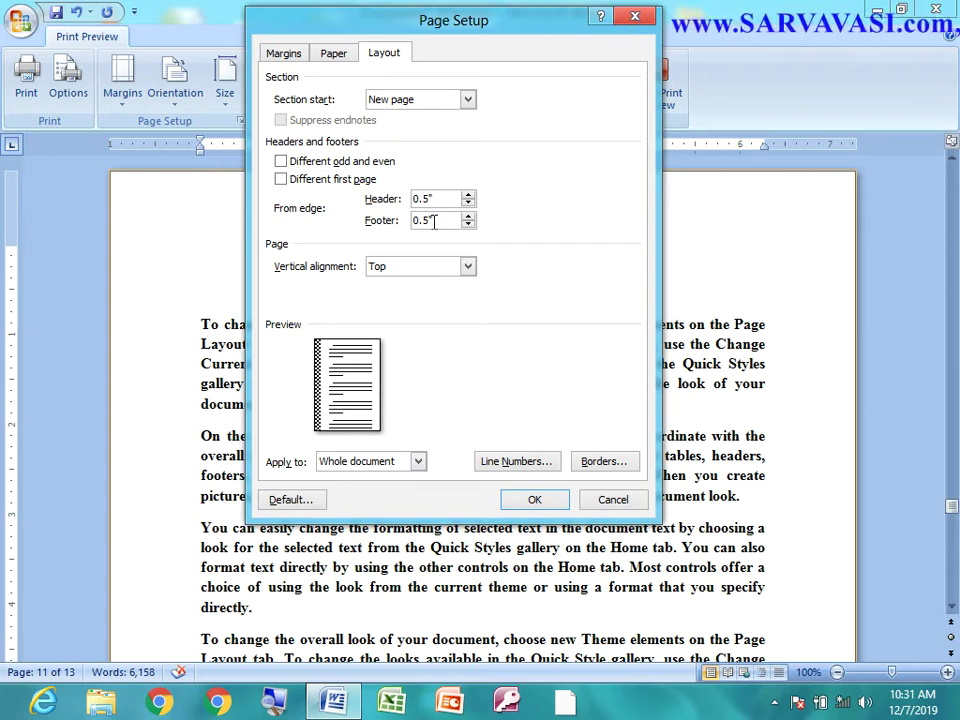
click(428, 199)
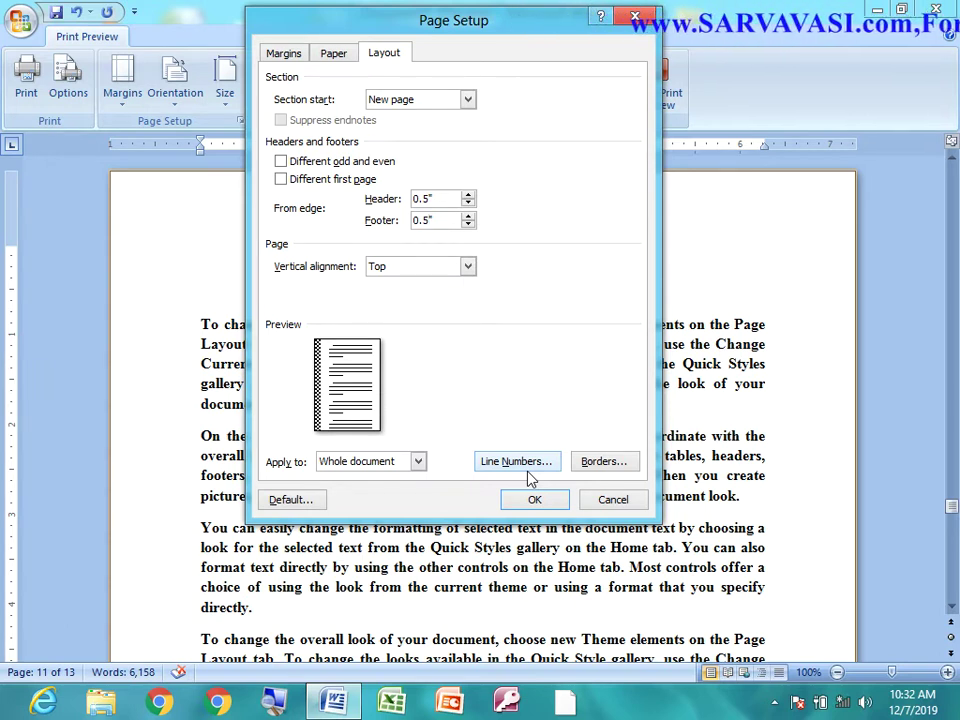
click(526, 464)
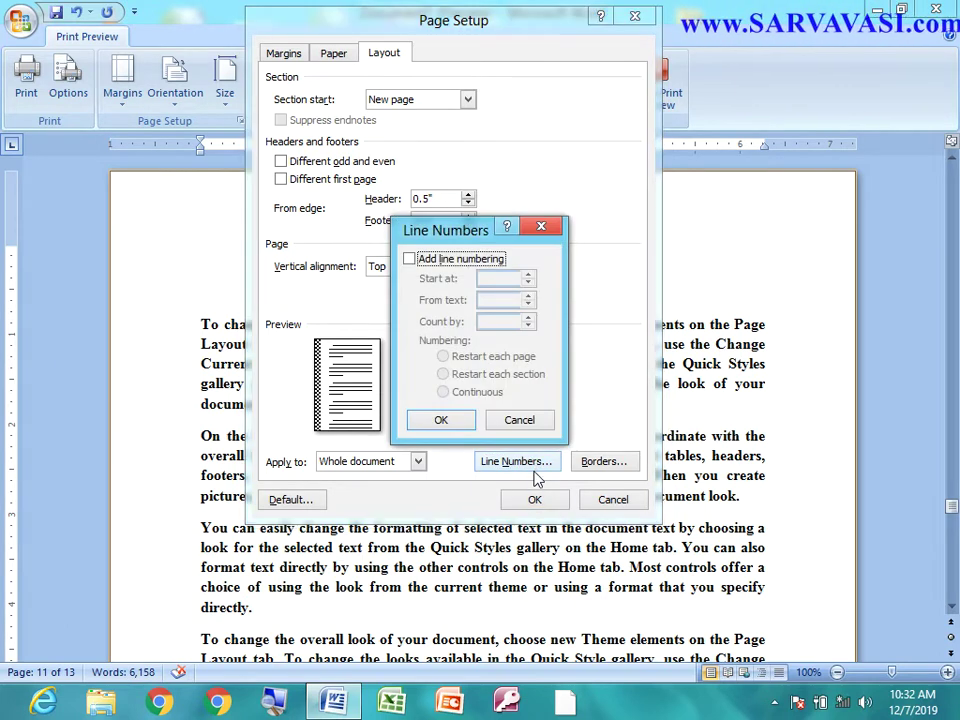
- Add line numbering starting at 1, counting by 1, restarting each page, and apply it
click(443, 260)
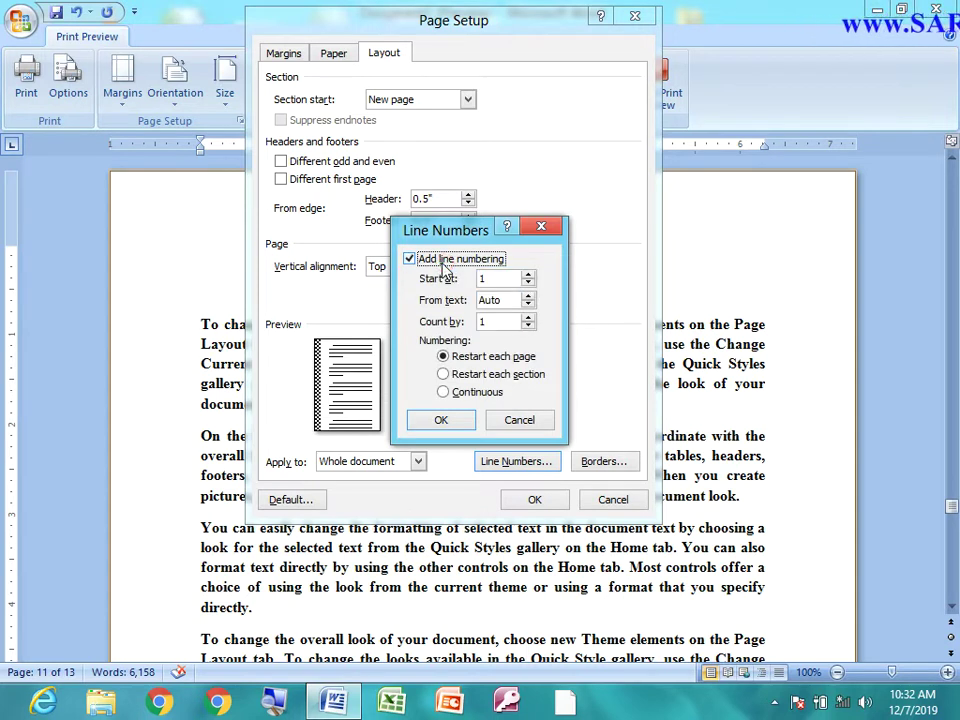
drag(495, 279, 462, 279)
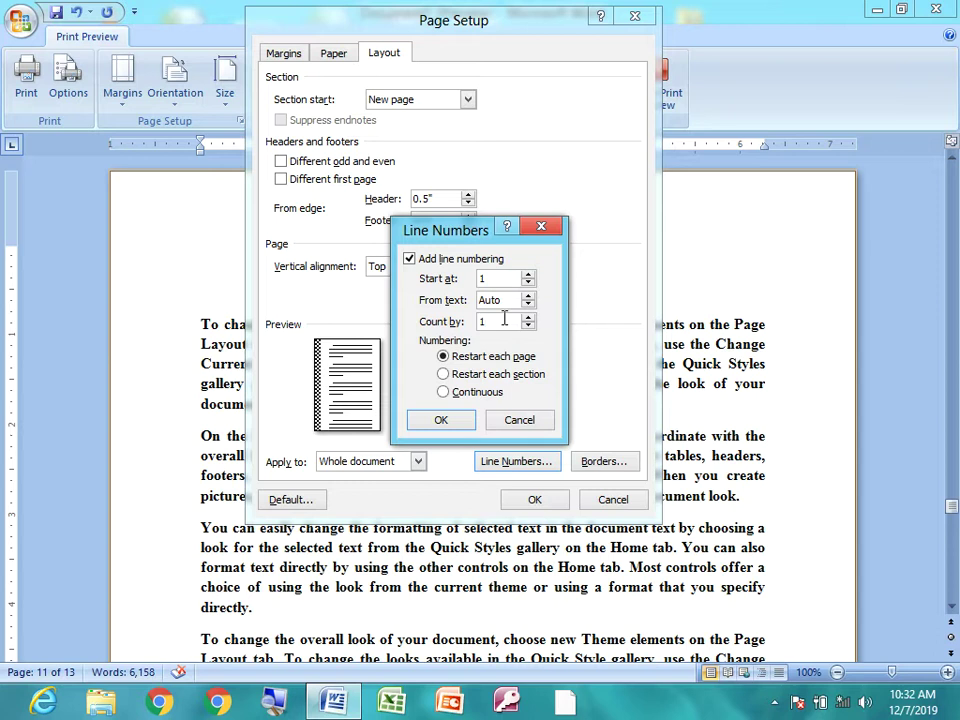
click(504, 320)
click(441, 420)
click(535, 500)
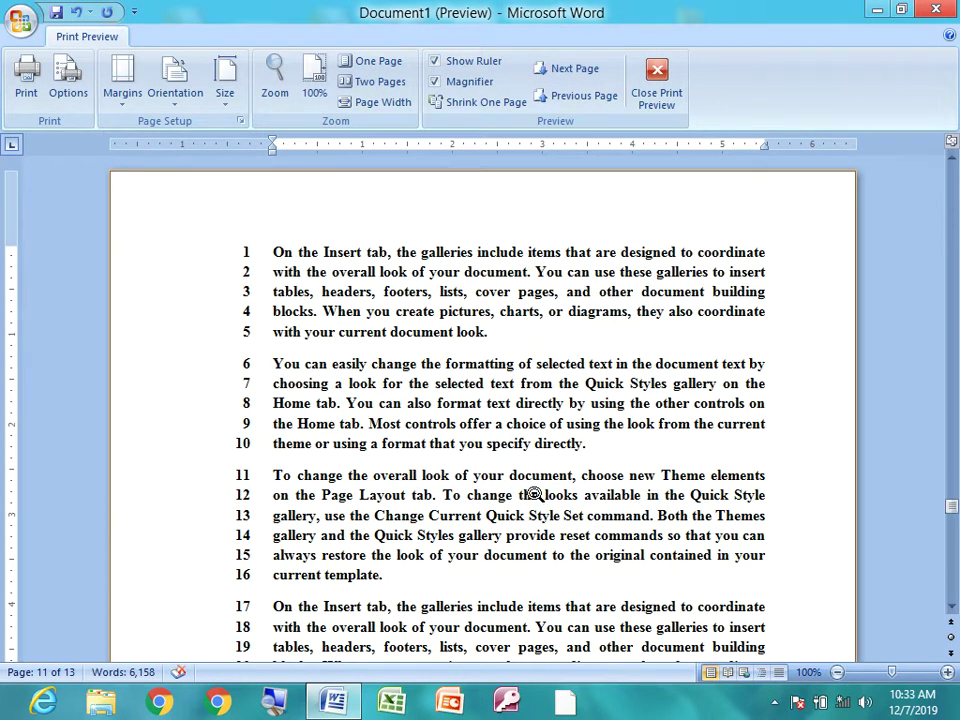
- Return the preview to page 1, zoom in on its lower half, then advance to page 2
scroll(336, 462, down, 1)
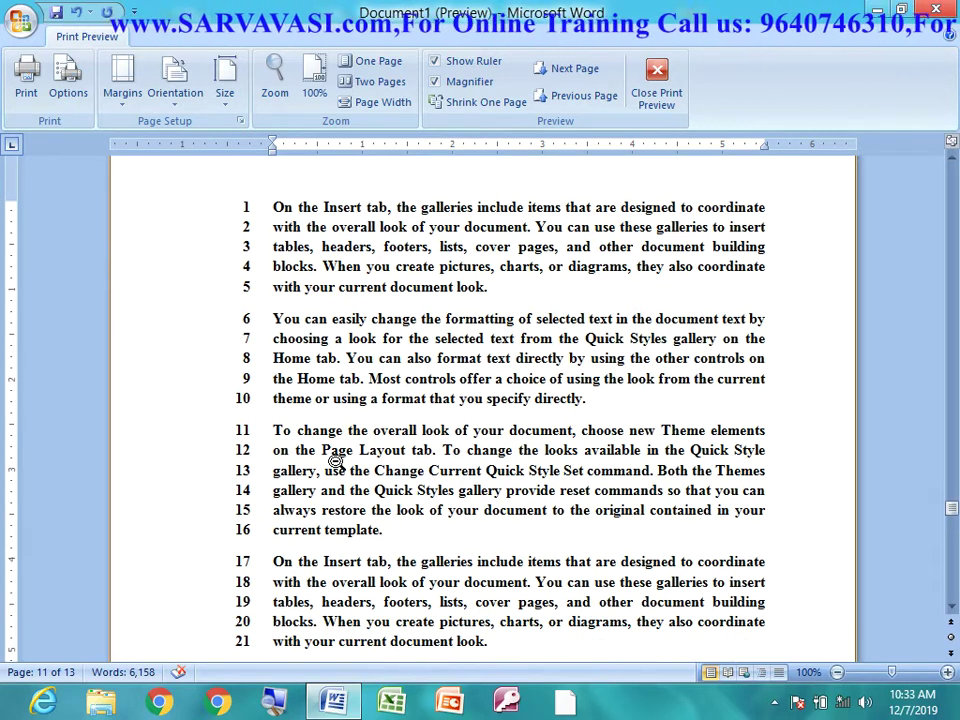
scroll(336, 458, up, 10)
scroll(336, 458, up, 5)
scroll(336, 458, up, 10)
scroll(333, 458, up, 10)
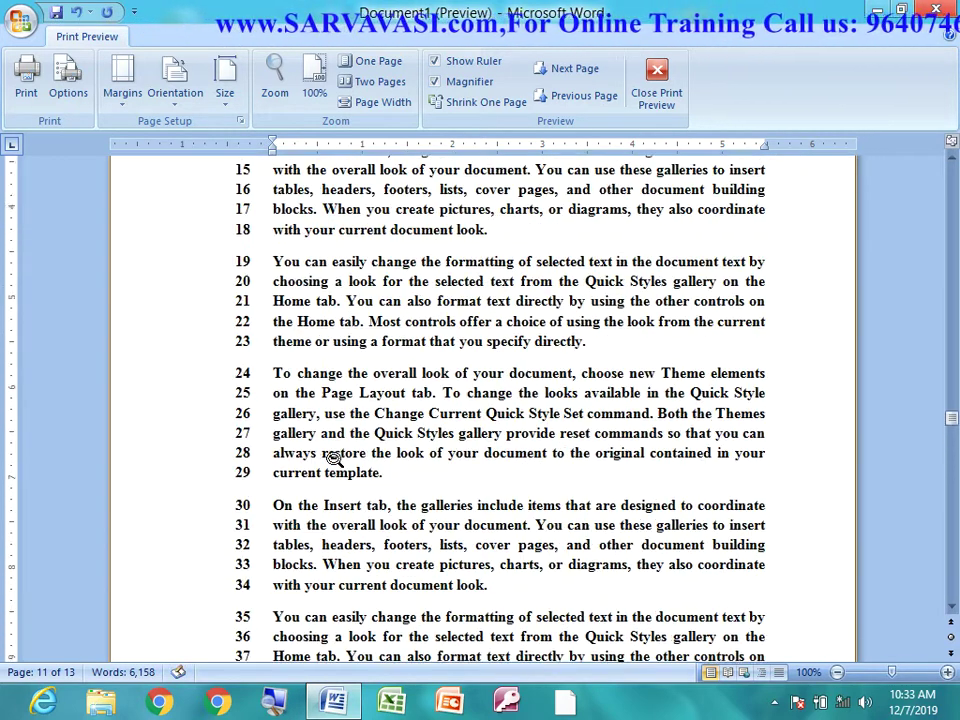
scroll(333, 458, up, 15)
drag(952, 205, 952, 205)
click(289, 285)
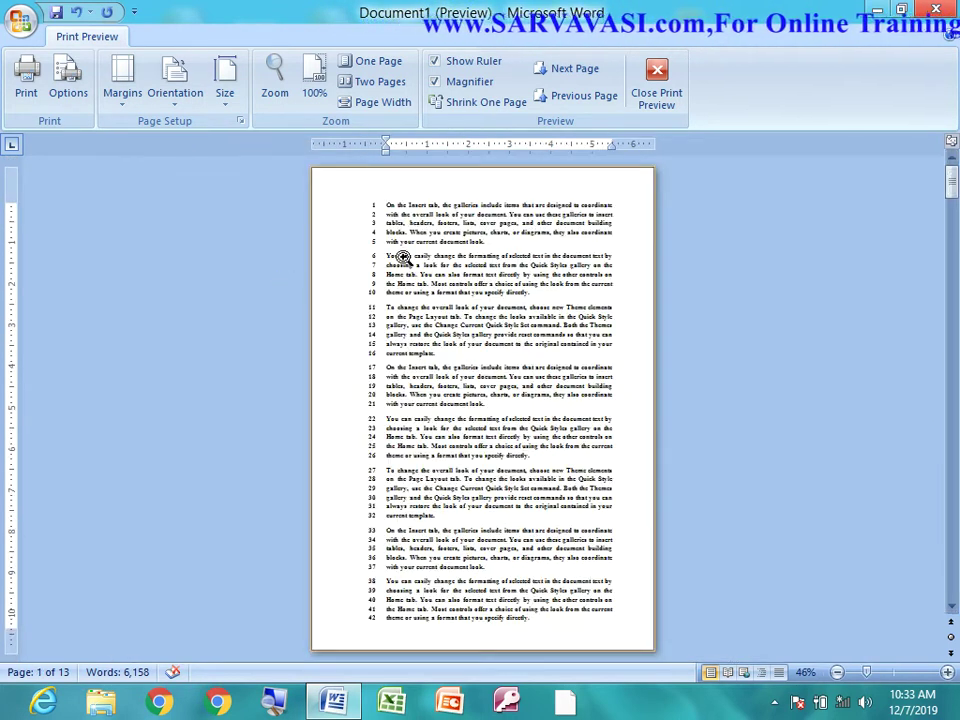
click(394, 626)
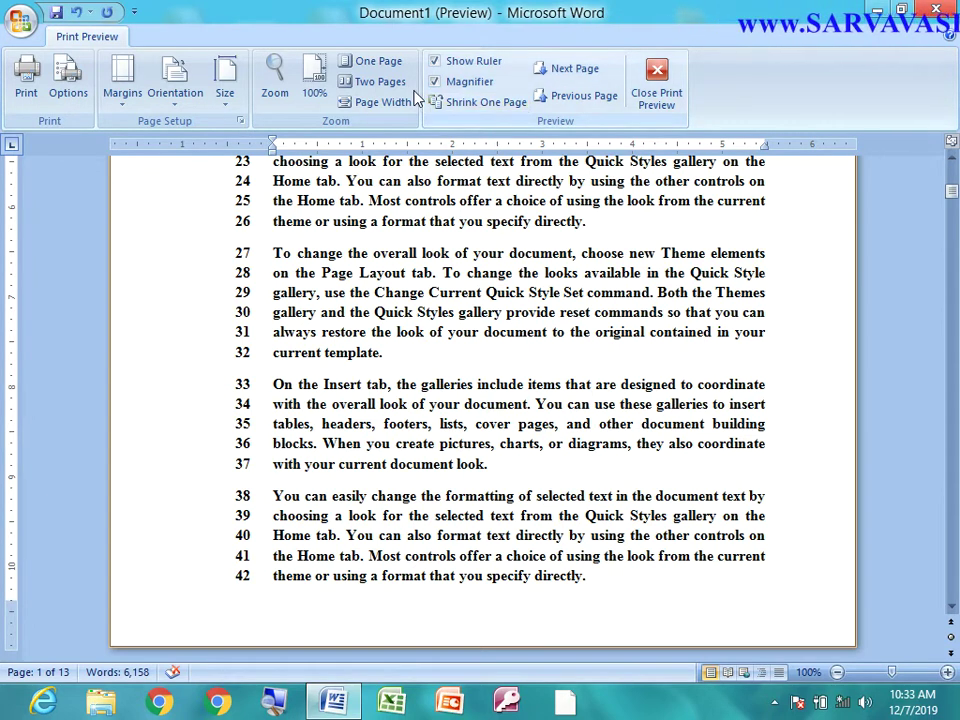
click(560, 70)
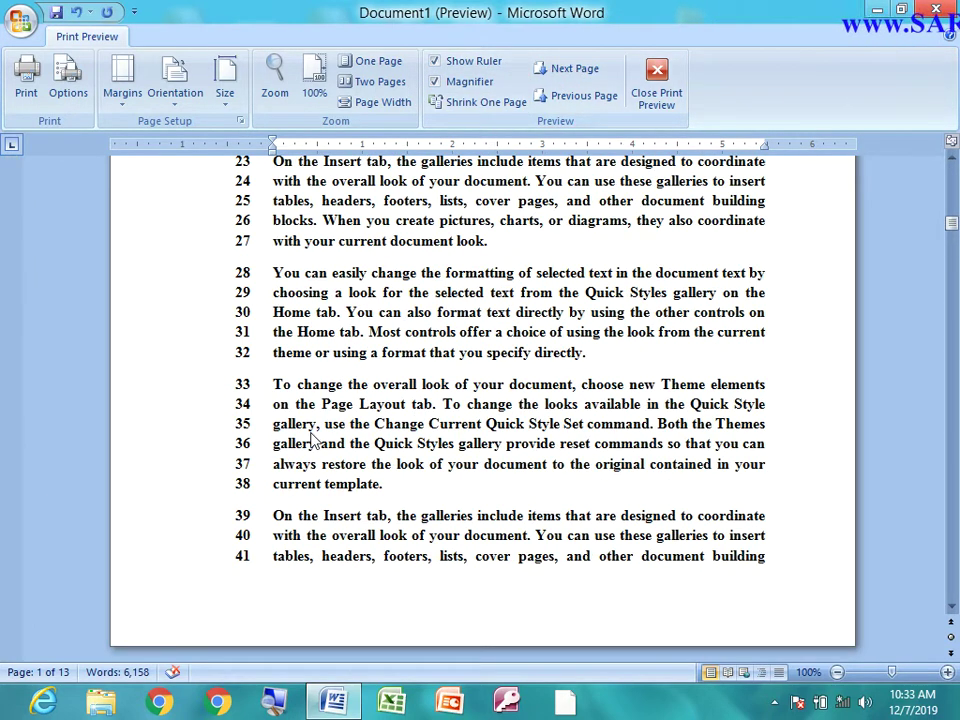
scroll(311, 438, up, 4)
scroll(311, 438, up, 5)
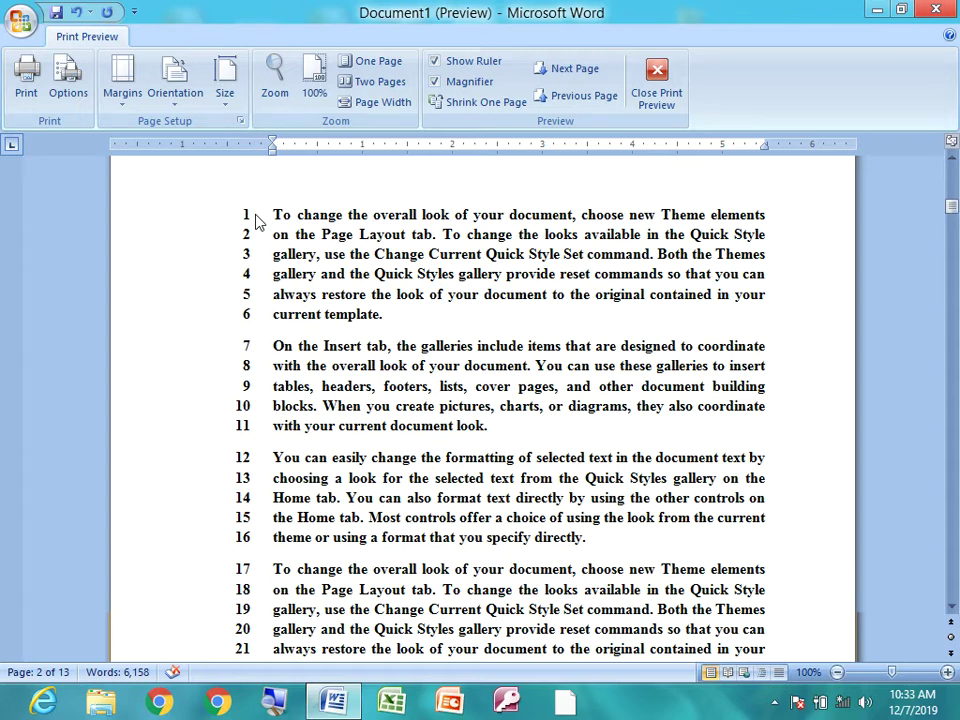
- Change line numbering to Continuous and apply it to the document
click(239, 121)
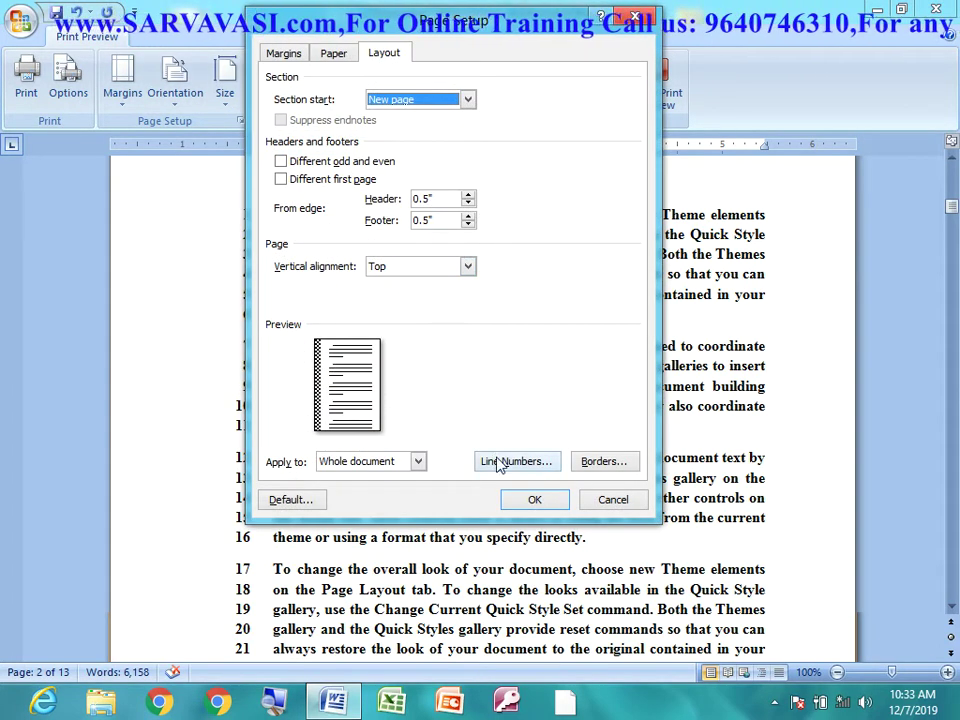
click(503, 459)
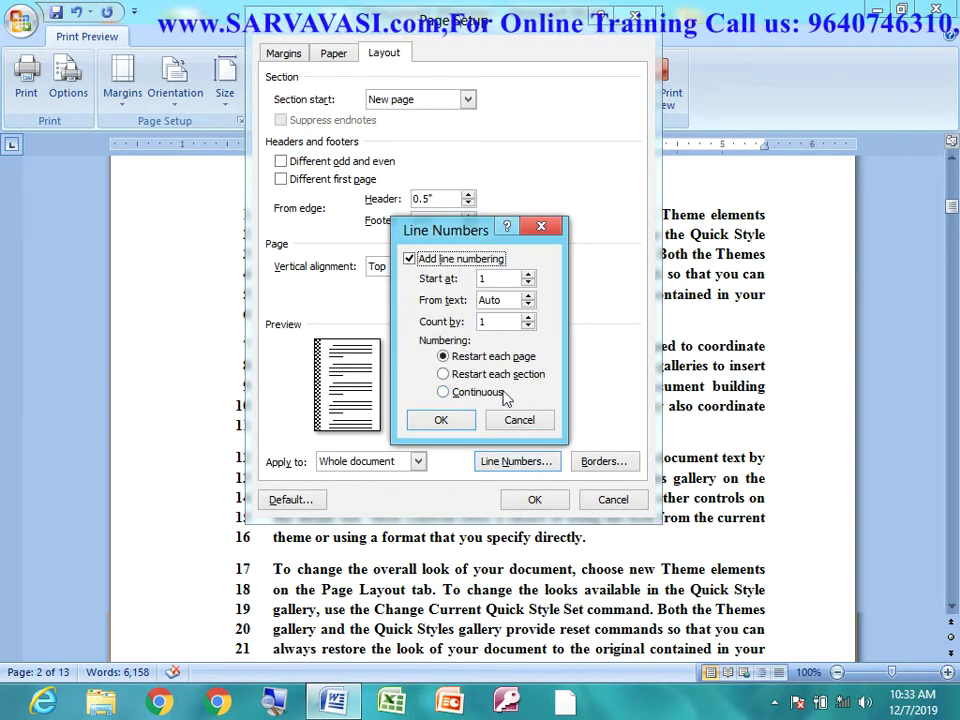
click(463, 395)
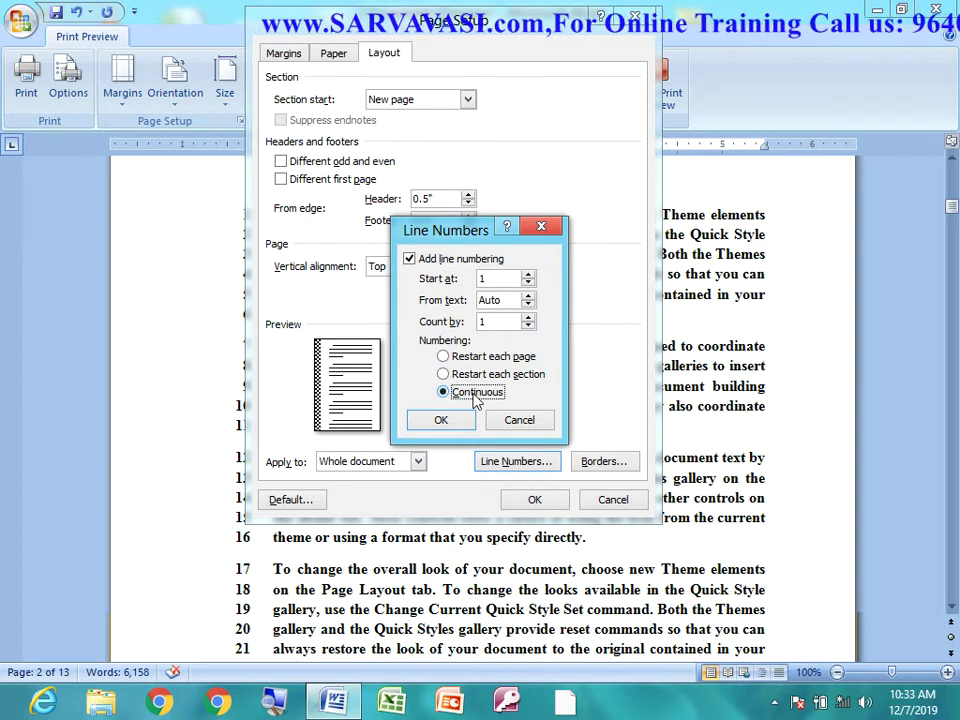
click(461, 422)
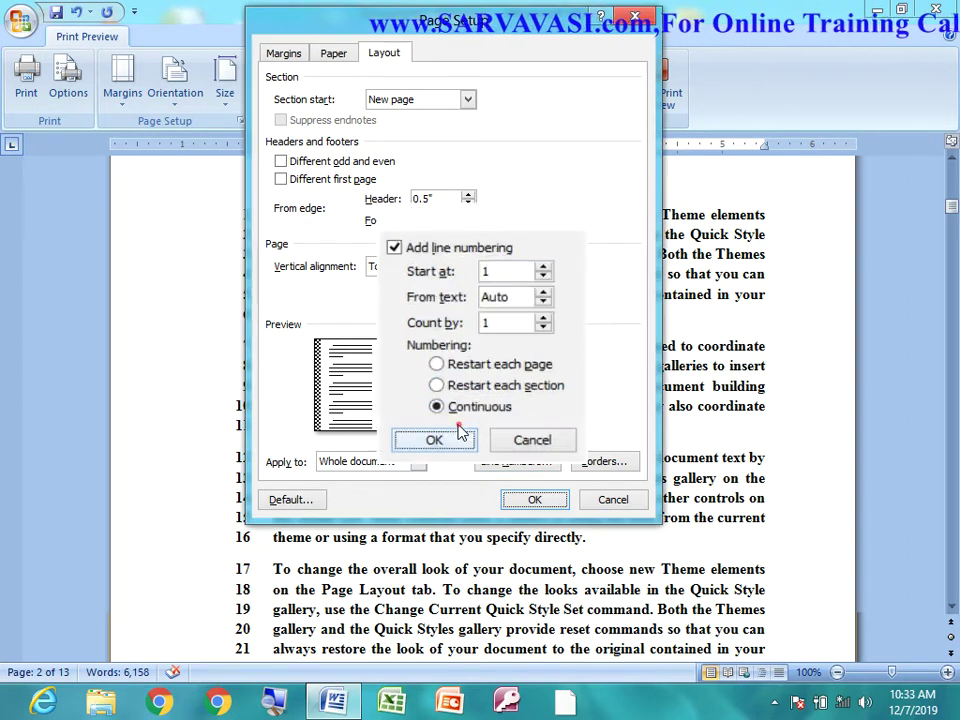
click(532, 500)
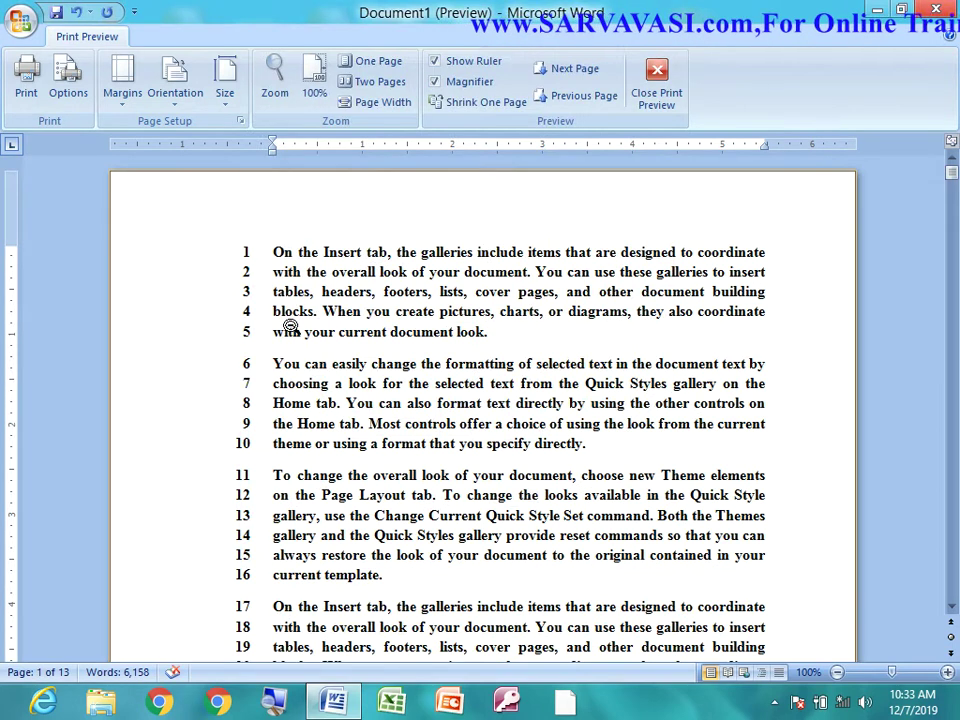
- Zoom through pages 1 and 2 to confirm numbering continues from 43
click(278, 278)
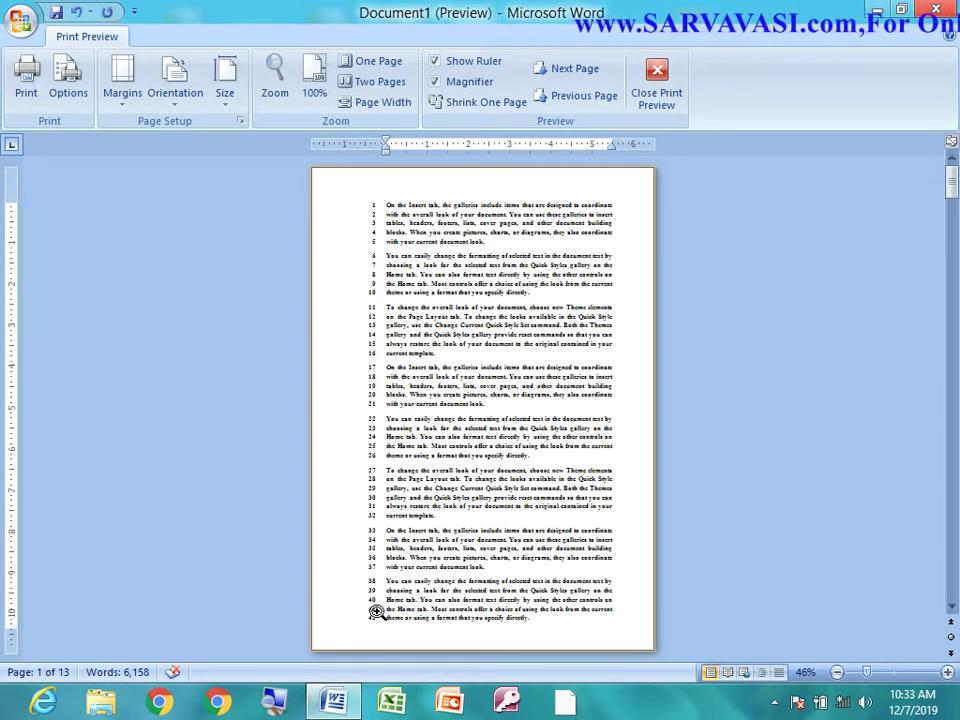
click(377, 618)
click(408, 598)
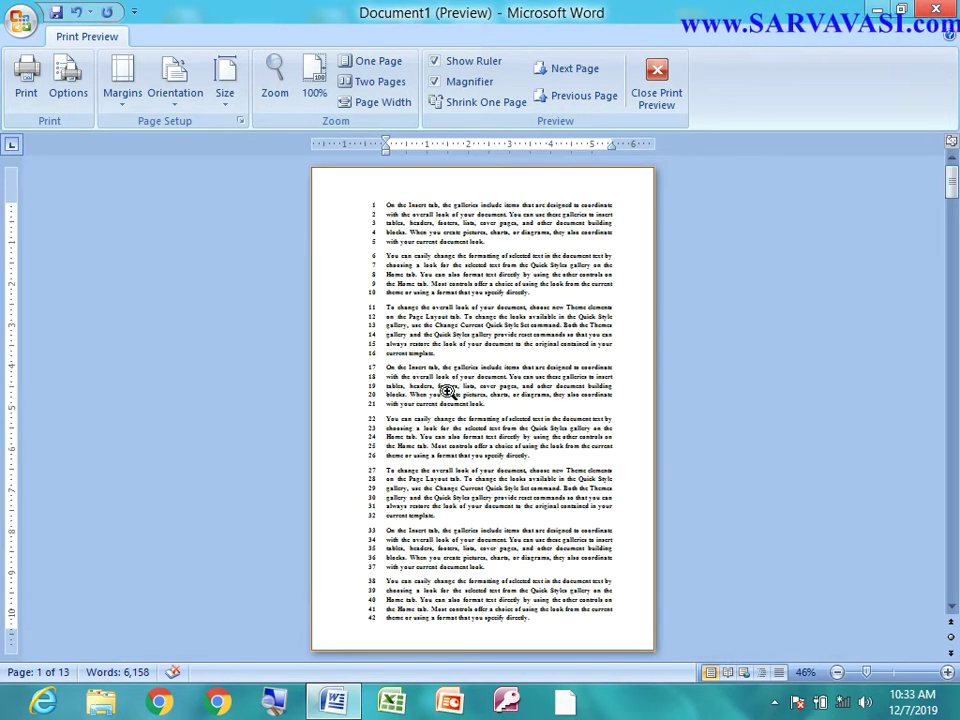
click(568, 80)
click(372, 207)
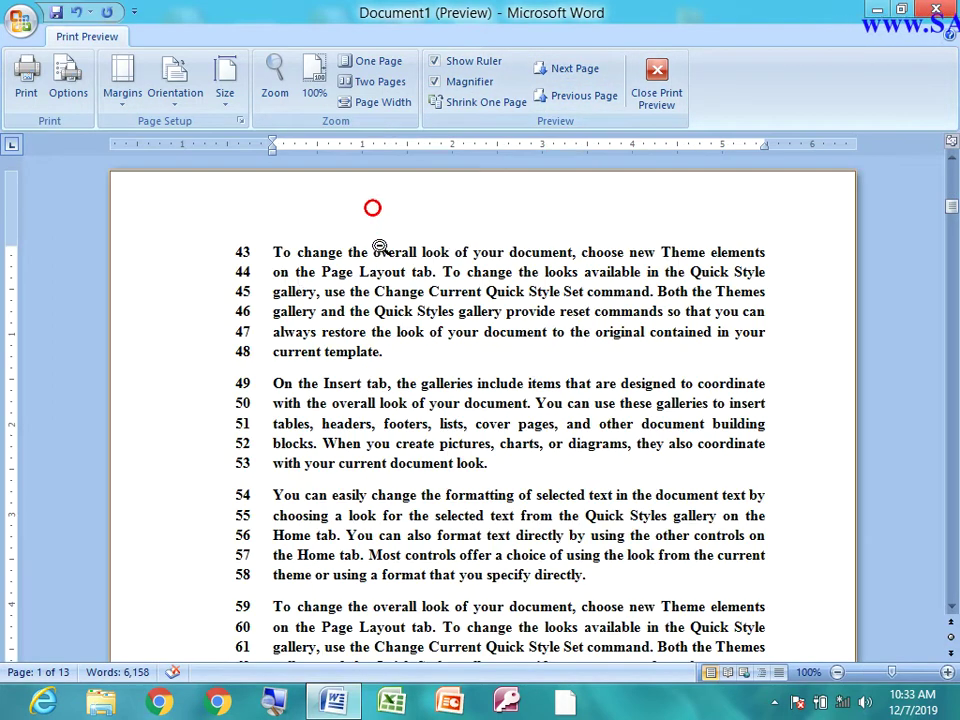
click(280, 276)
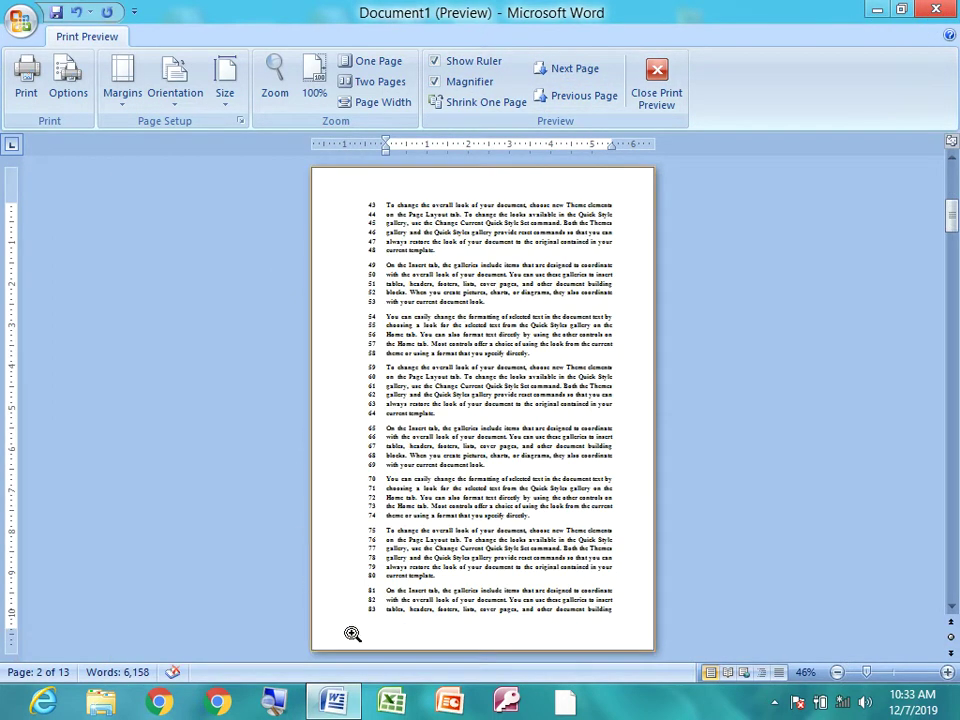
click(352, 633)
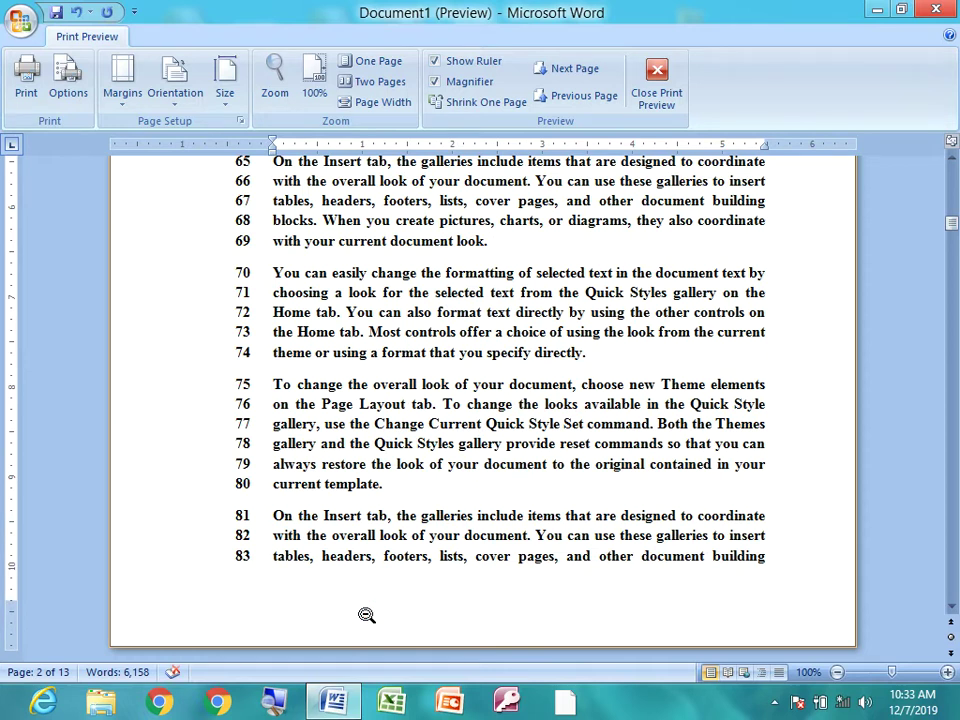
click(366, 615)
- Confirm page 3 continues from 84, then page through to line 534 on page 13
click(566, 69)
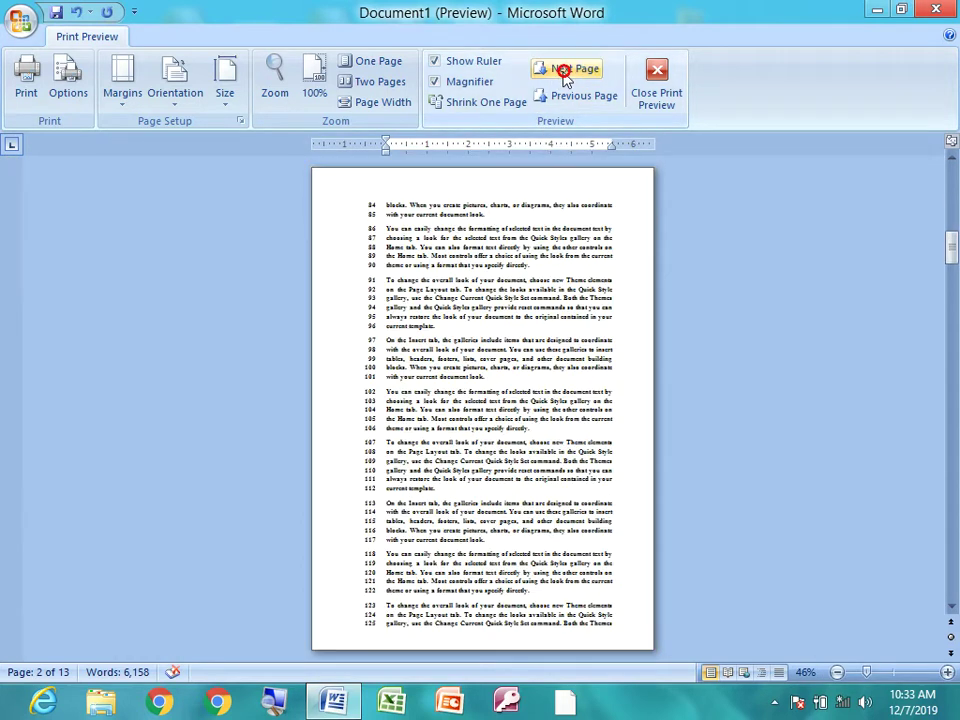
click(358, 205)
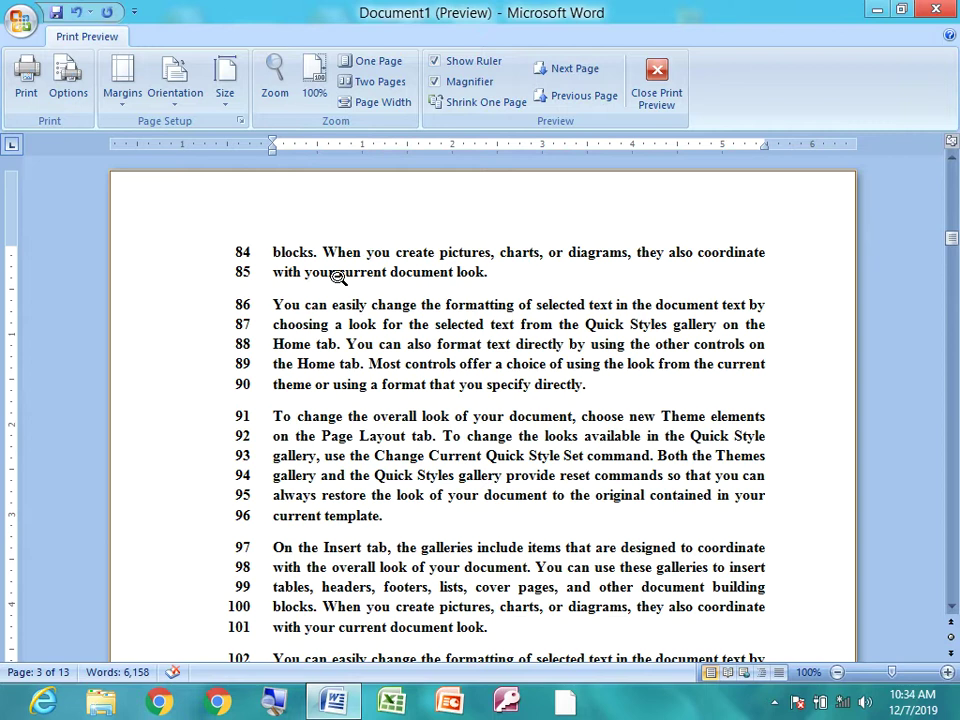
click(338, 277)
click(396, 628)
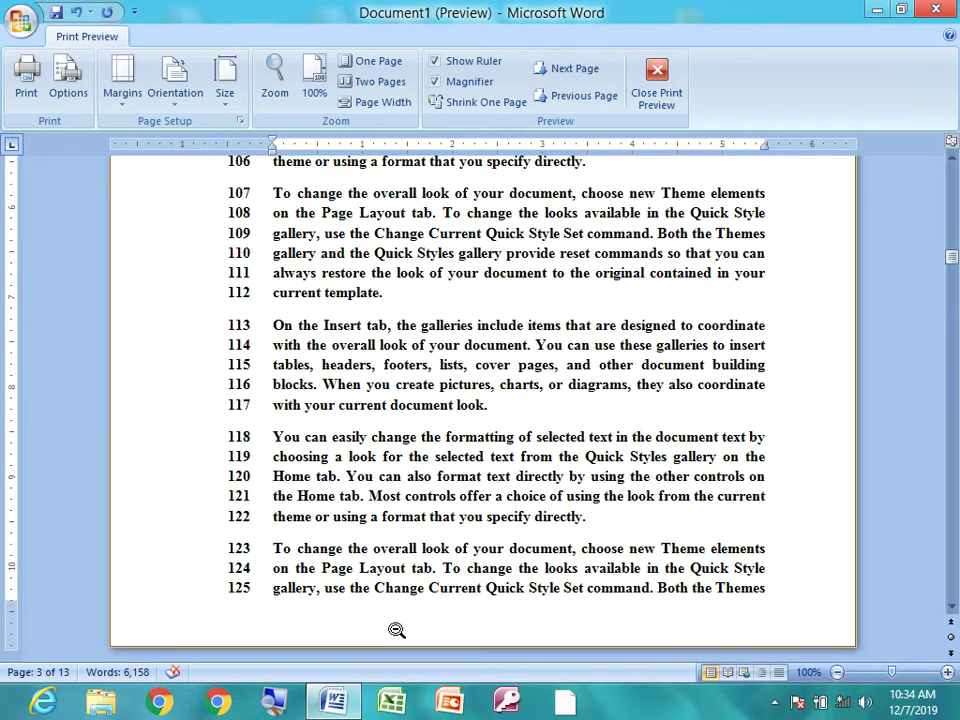
click(396, 628)
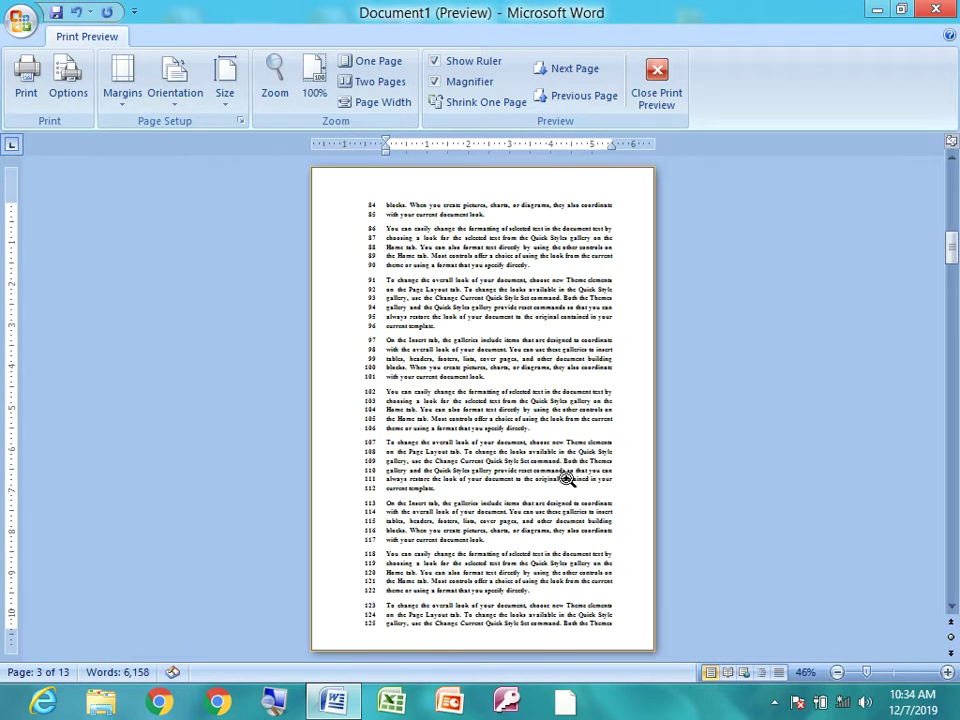
click(575, 72)
click(575, 70)
click(575, 70)
click(575, 70)
click(575, 70)
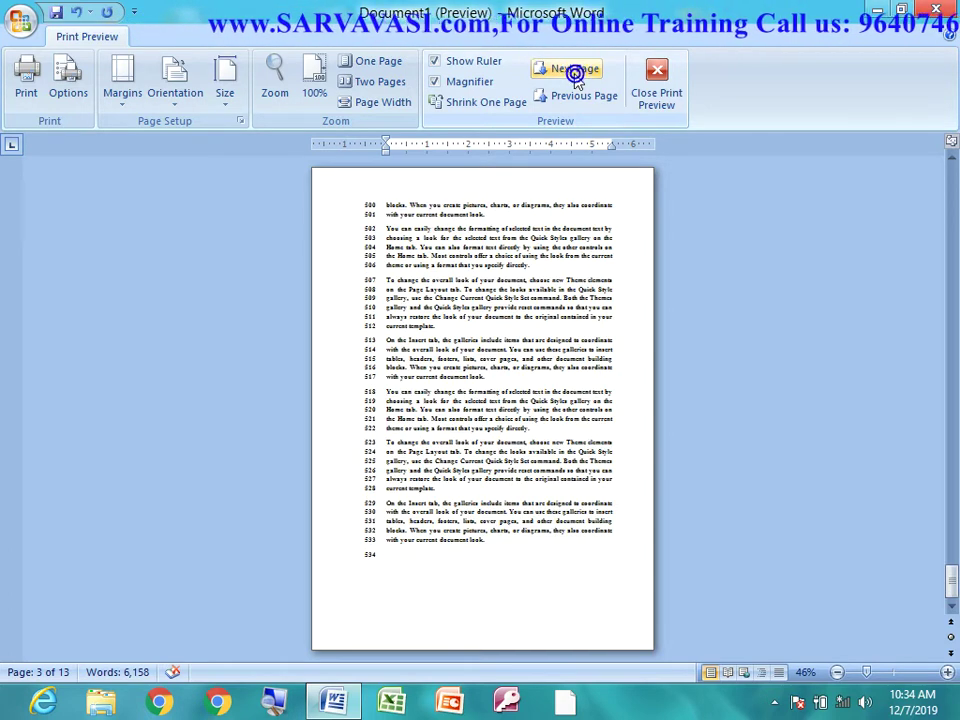
click(575, 72)
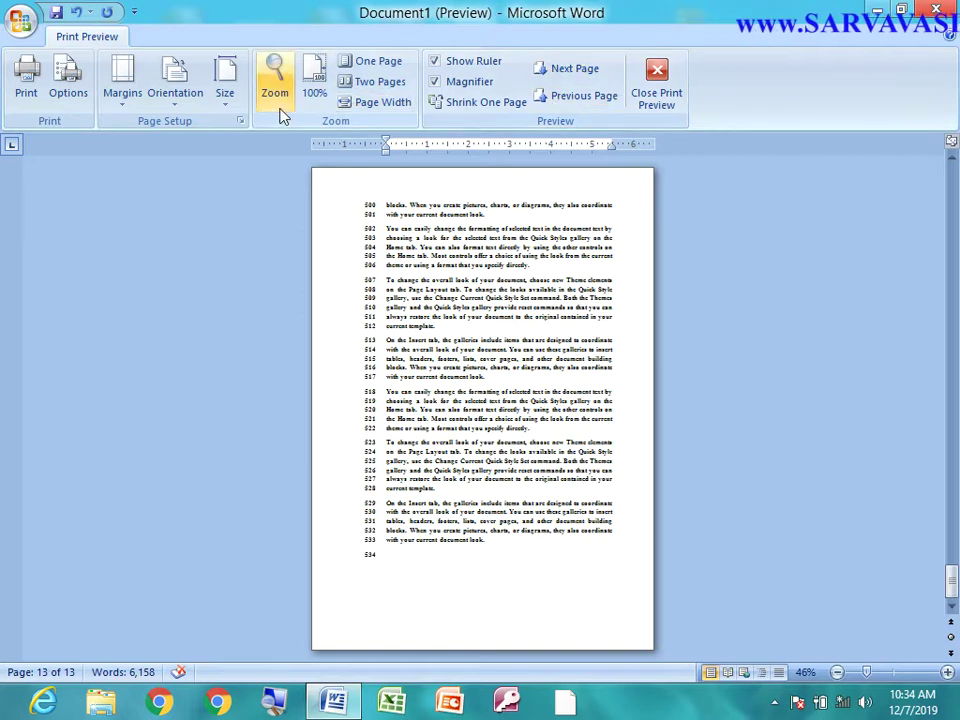
- Turn off line numbering and zoom in to confirm the numbers are gone
click(240, 124)
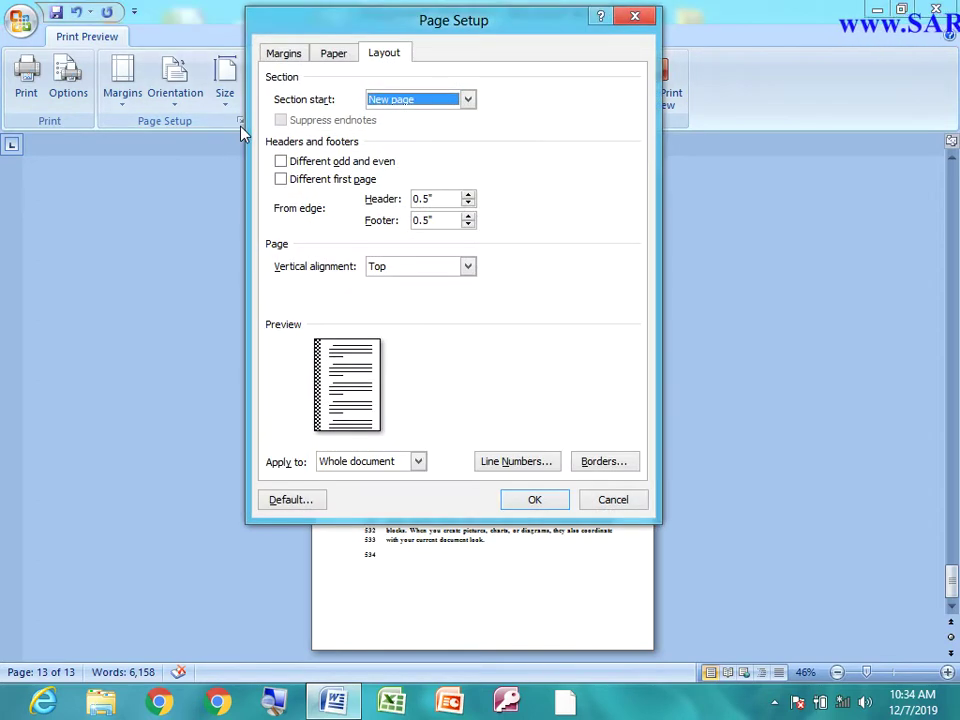
click(508, 461)
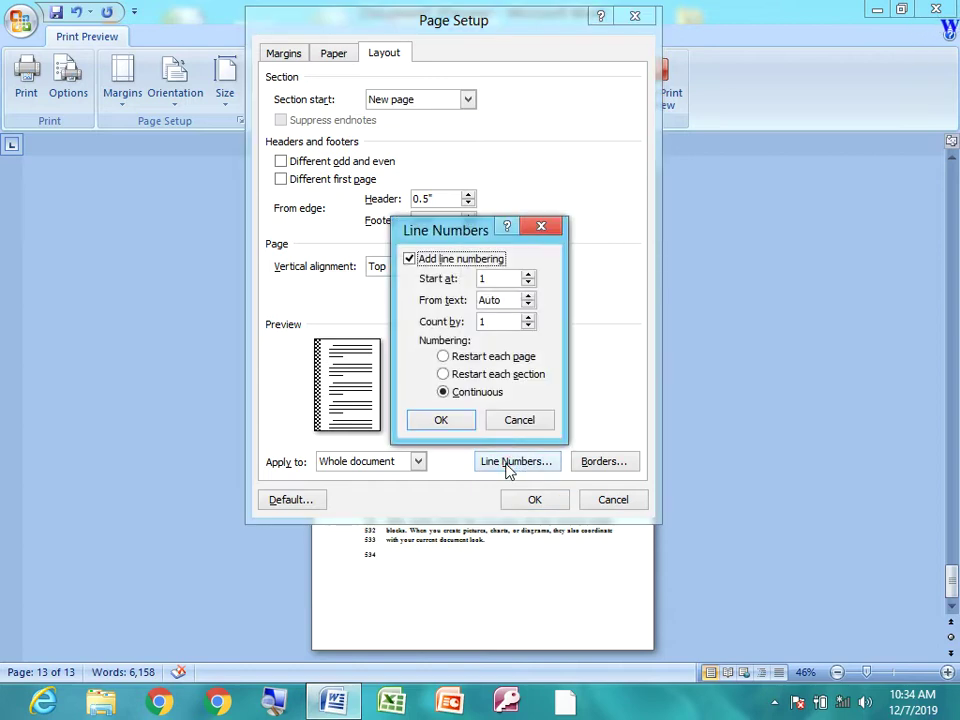
click(432, 261)
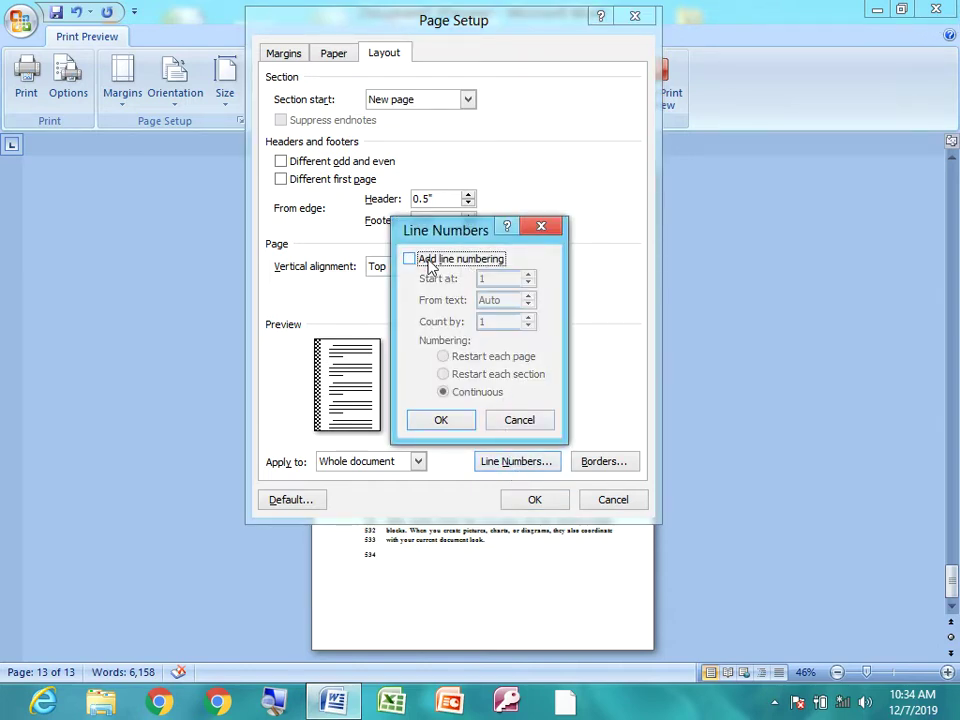
click(455, 420)
click(531, 499)
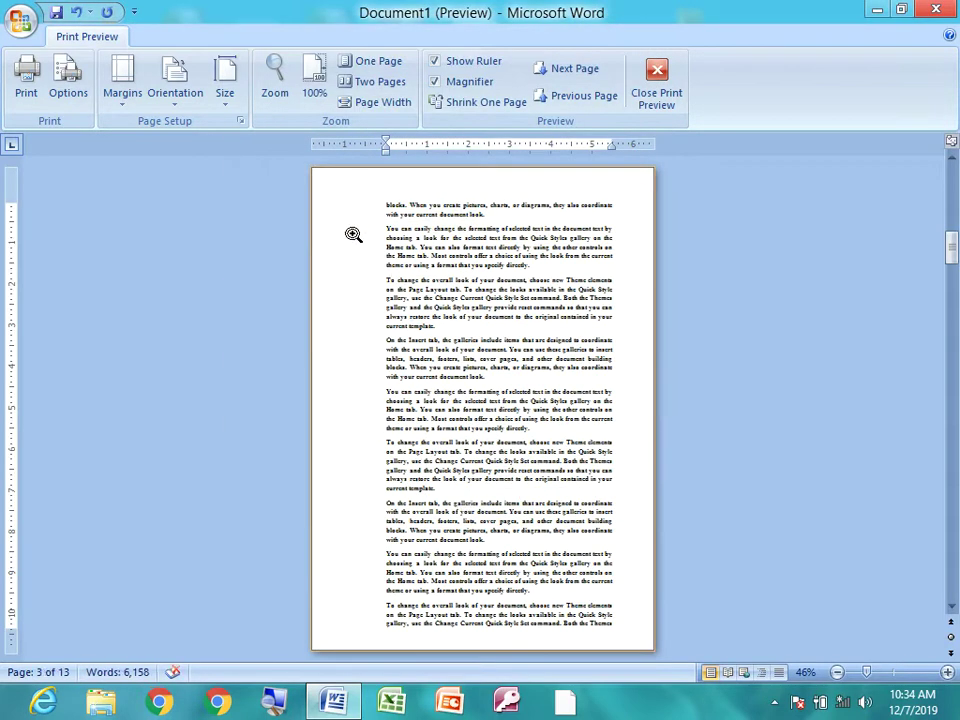
click(353, 234)
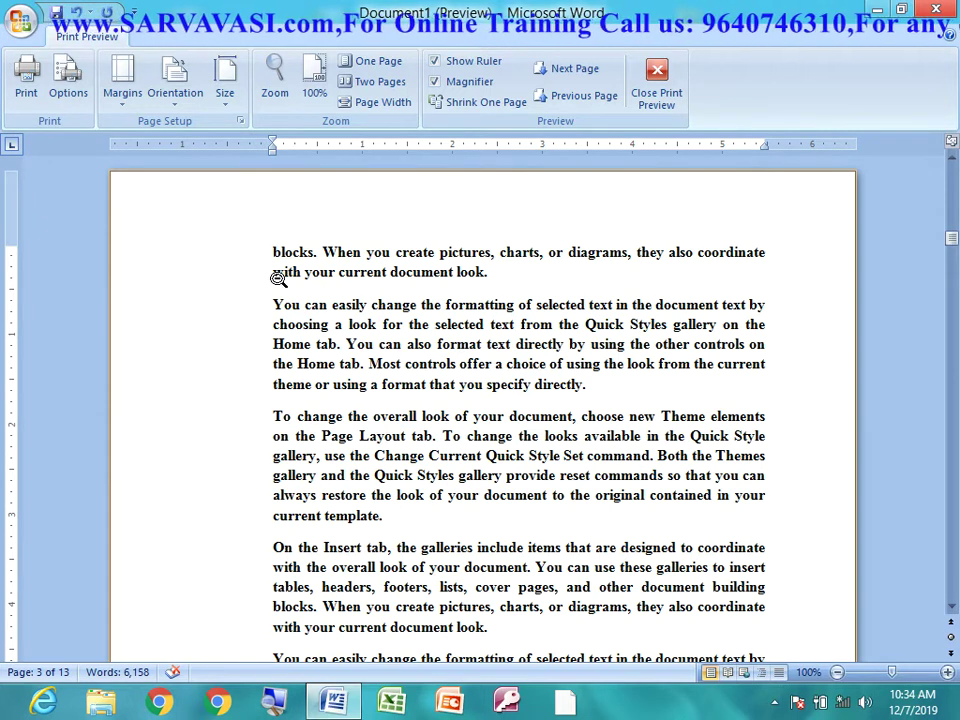
- Close Page Setup unchanged, leave Print Preview, and show the Borders dropdown
click(240, 121)
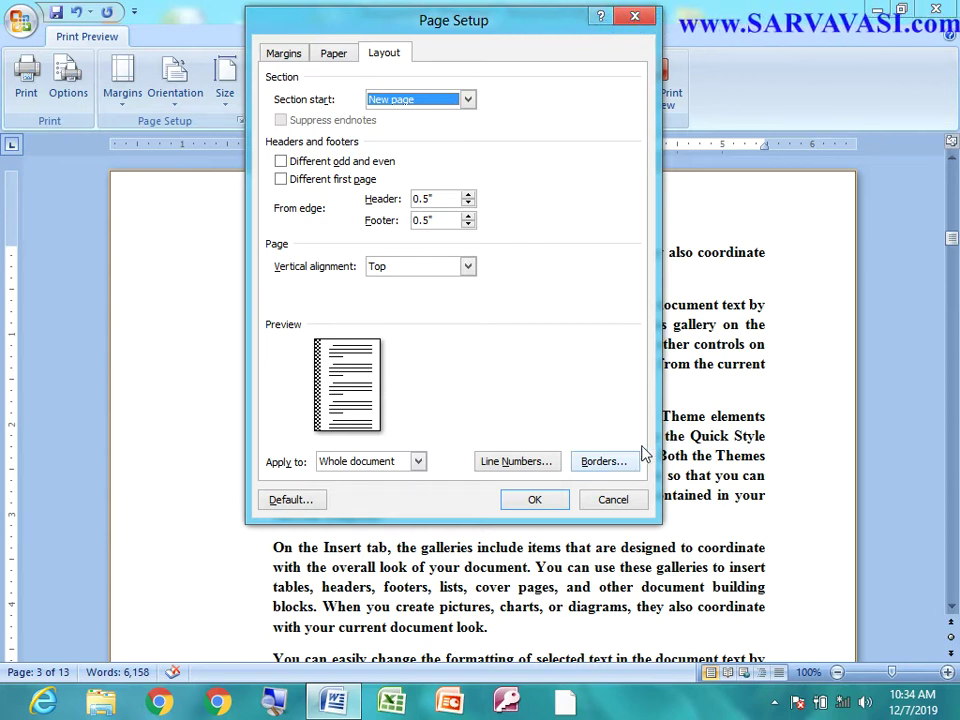
click(614, 499)
click(668, 92)
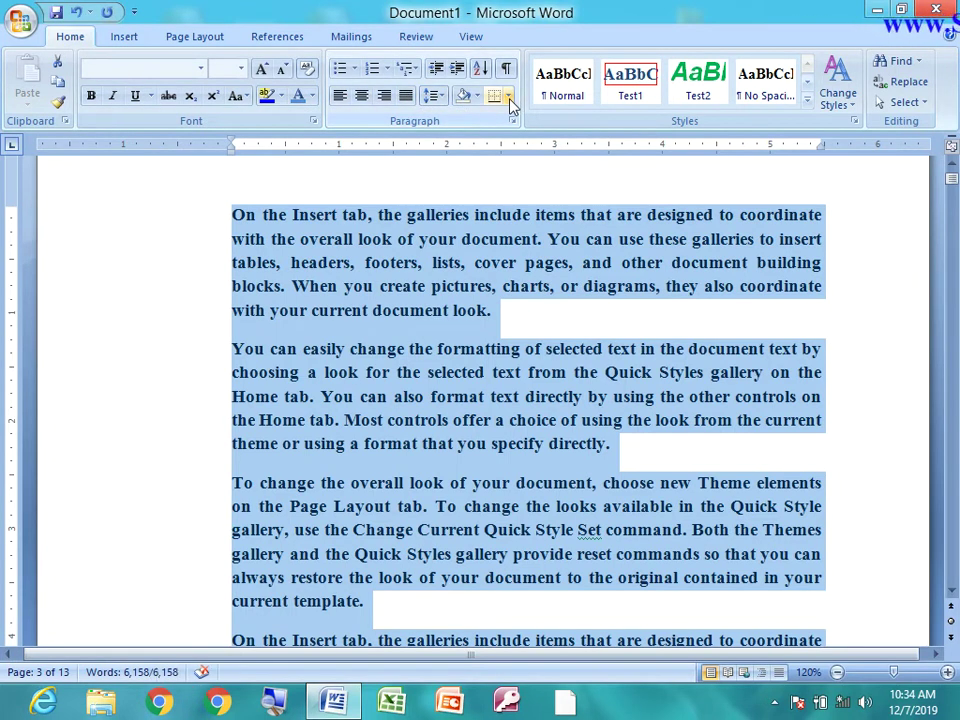
click(509, 96)
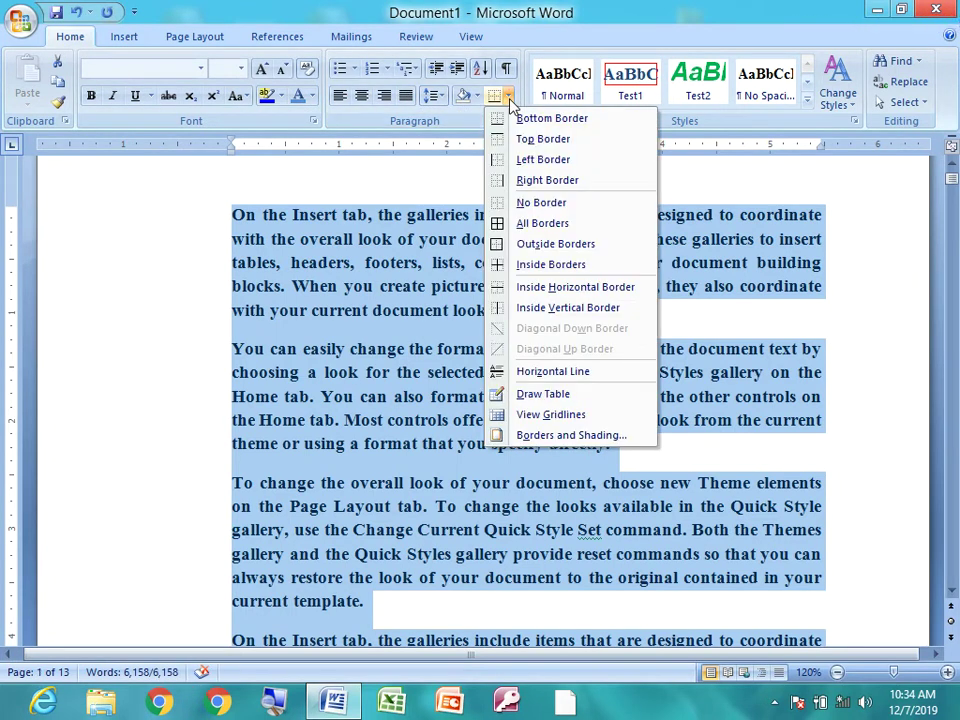
- Select only the first paragraph and apply All Borders to it
click(227, 347)
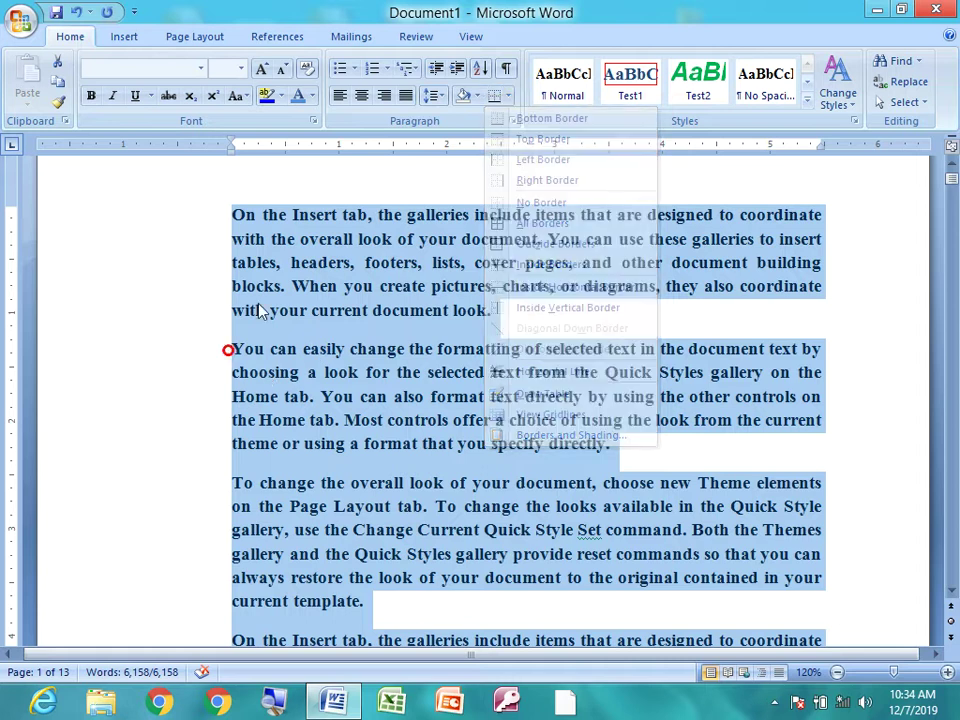
click(287, 240)
drag(231, 214, 498, 310)
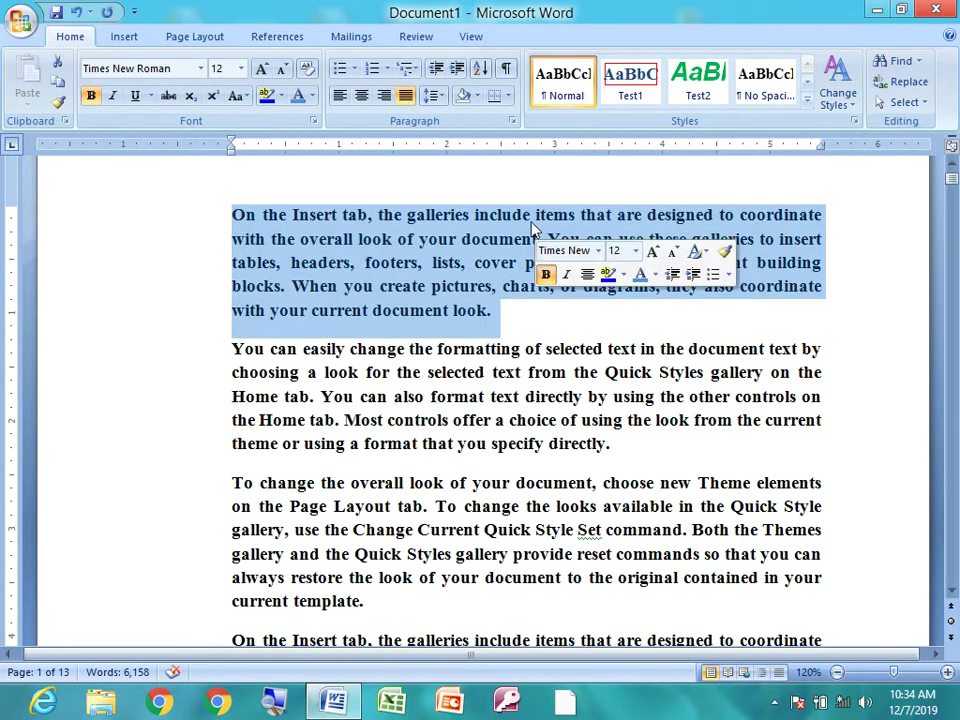
click(507, 96)
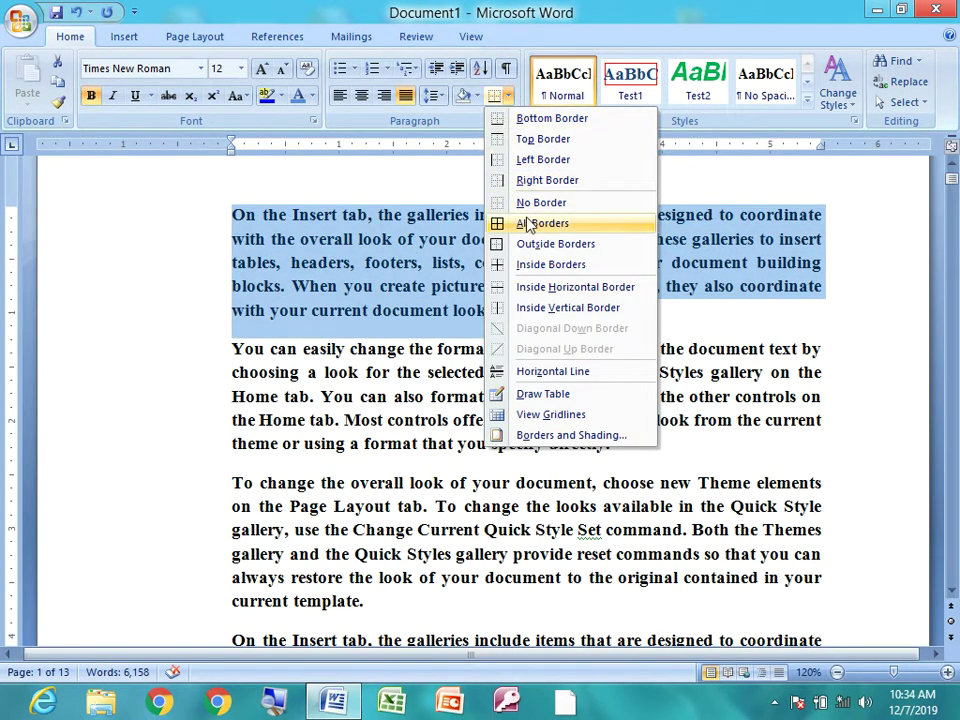
click(527, 221)
click(498, 408)
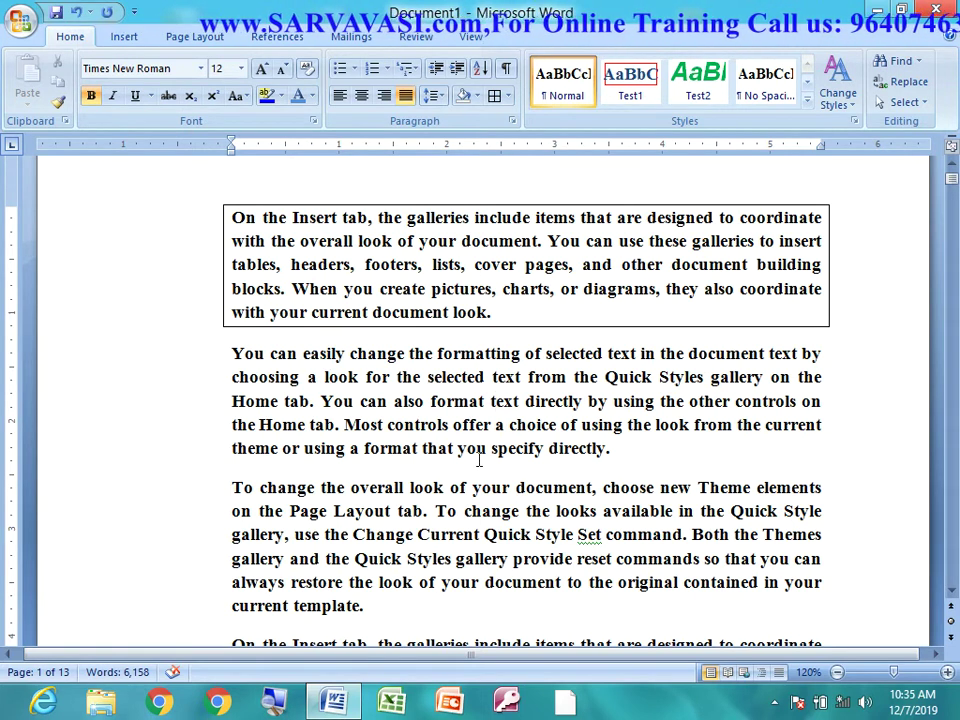
- Scroll and reselect the bordered first paragraph
ctrl+scroll(479, 459, down, 4)
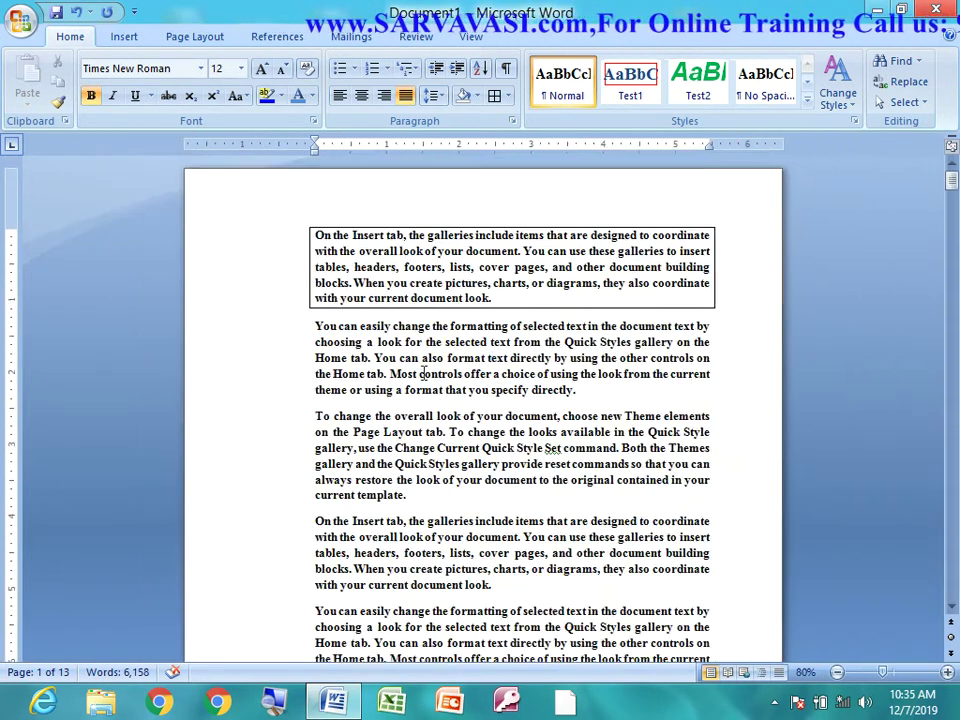
ctrl+scroll(424, 372, down, 1)
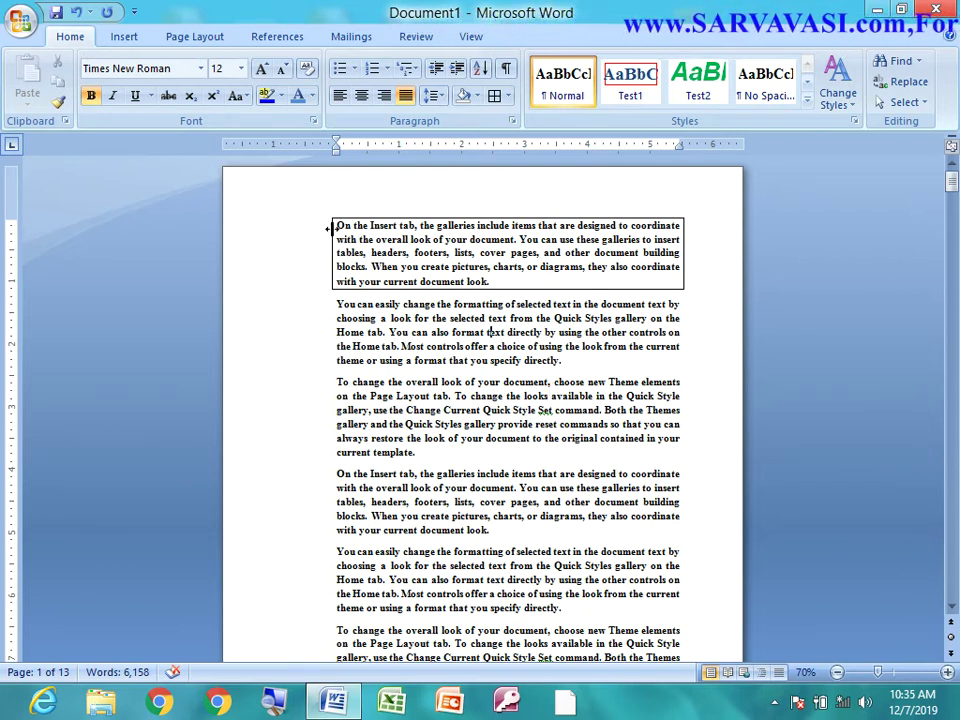
mouse_move(337, 226)
mouse_down()
mouse_move(450, 244)
mouse_move(567, 286)
mouse_up()
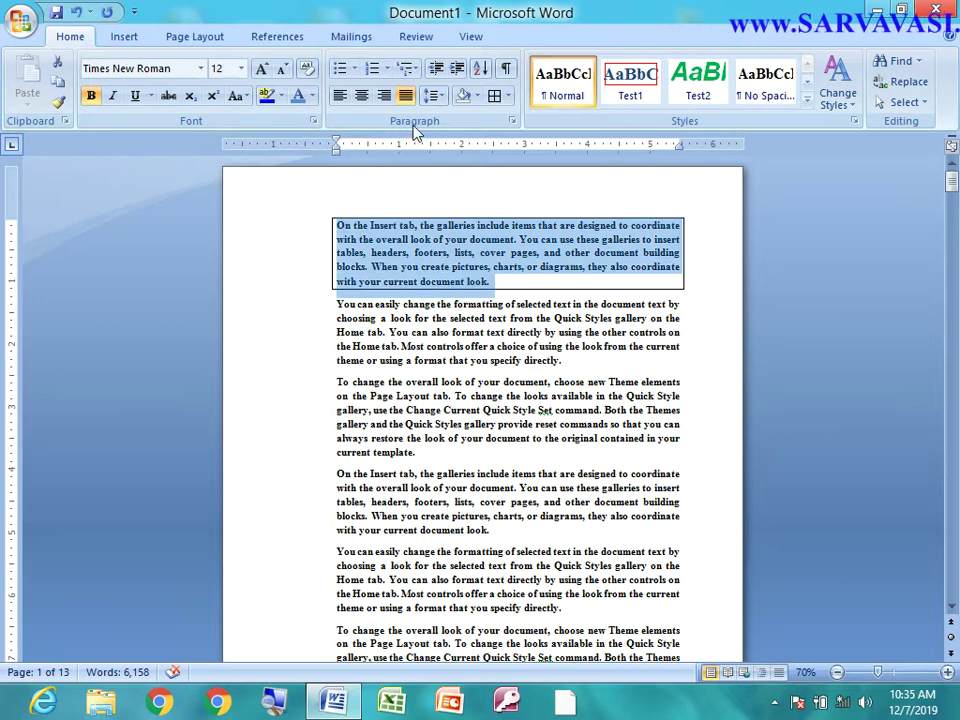
- Choose No Border to remove the box from the first paragraph
click(504, 97)
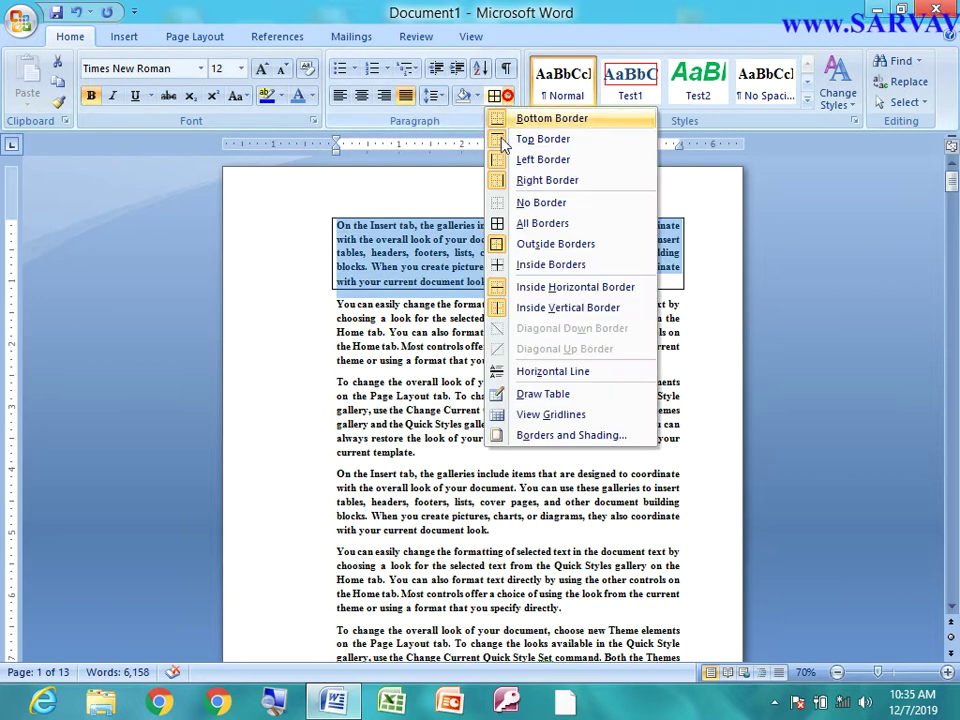
click(540, 203)
click(461, 381)
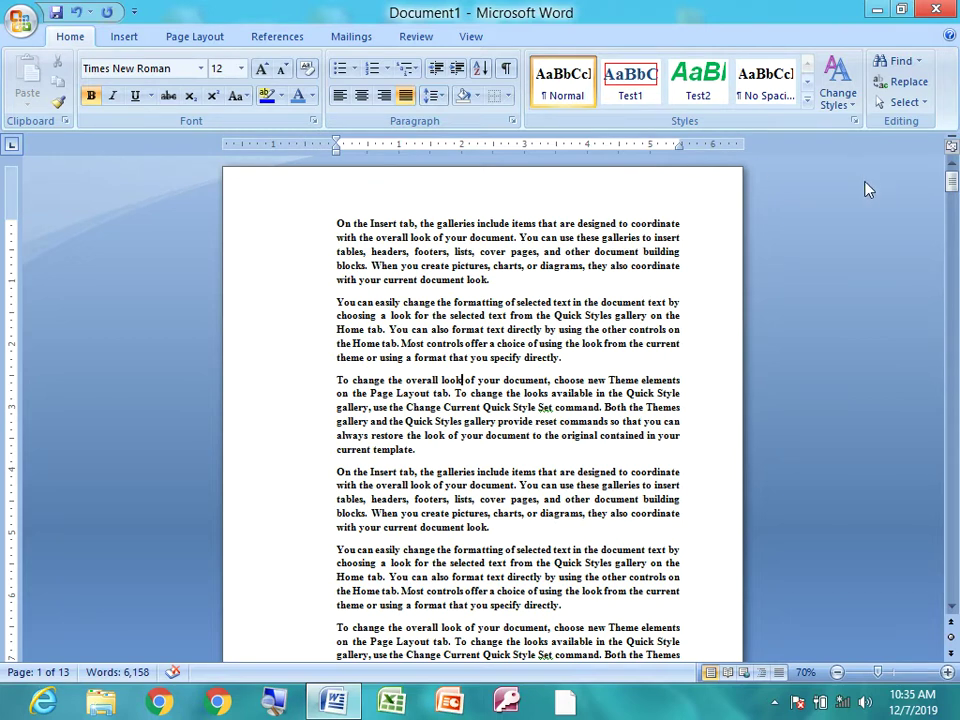
click(195, 37)
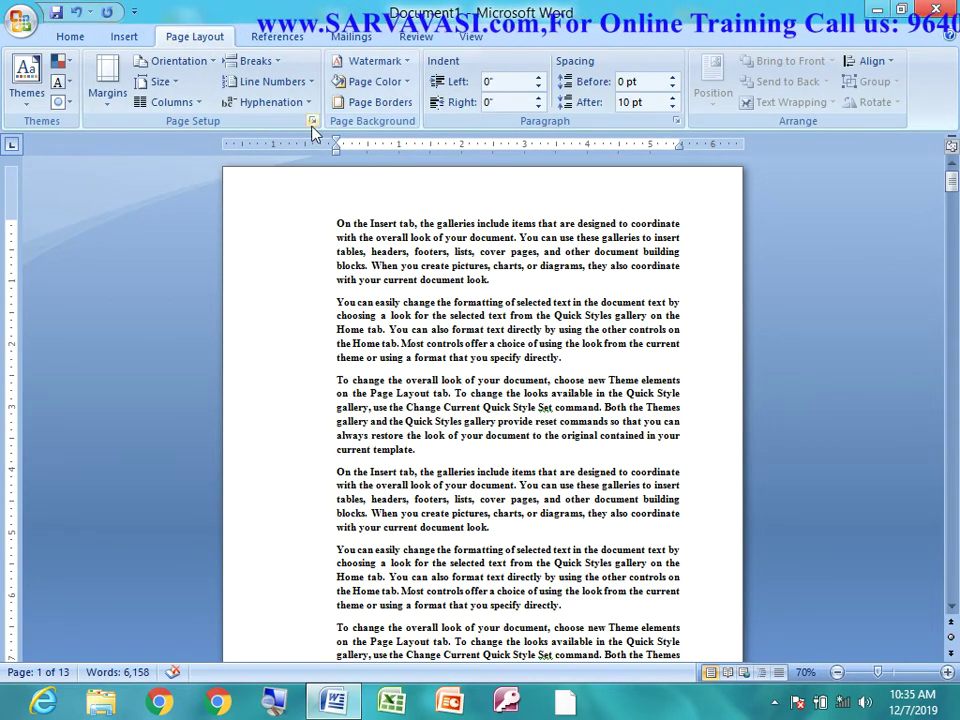
- Apply a plain Box page border to the whole document via Borders and Shading
click(311, 121)
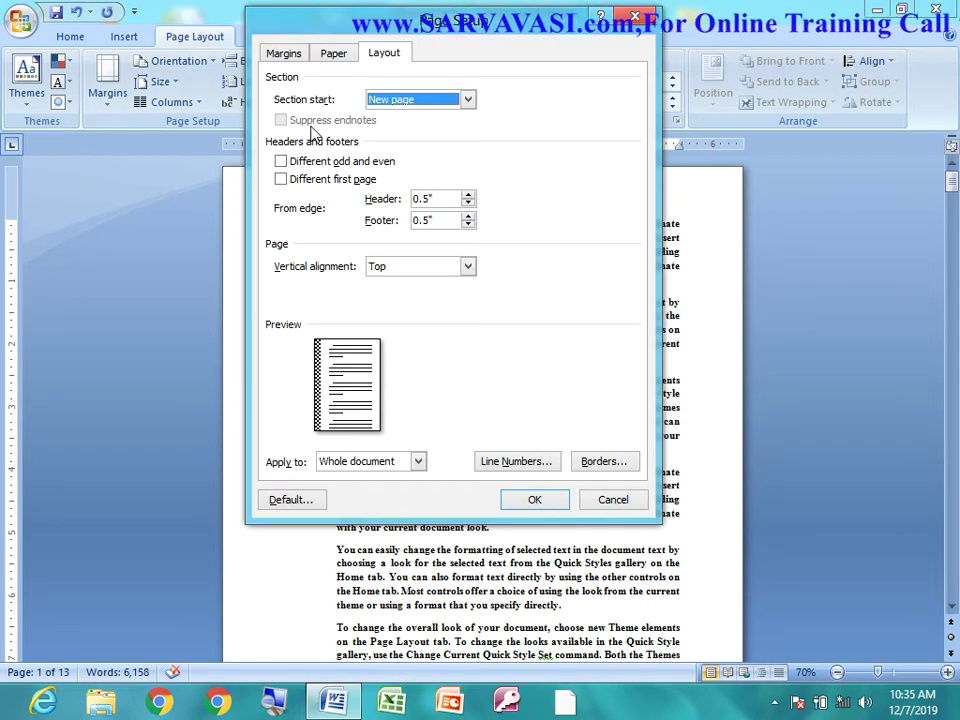
click(606, 464)
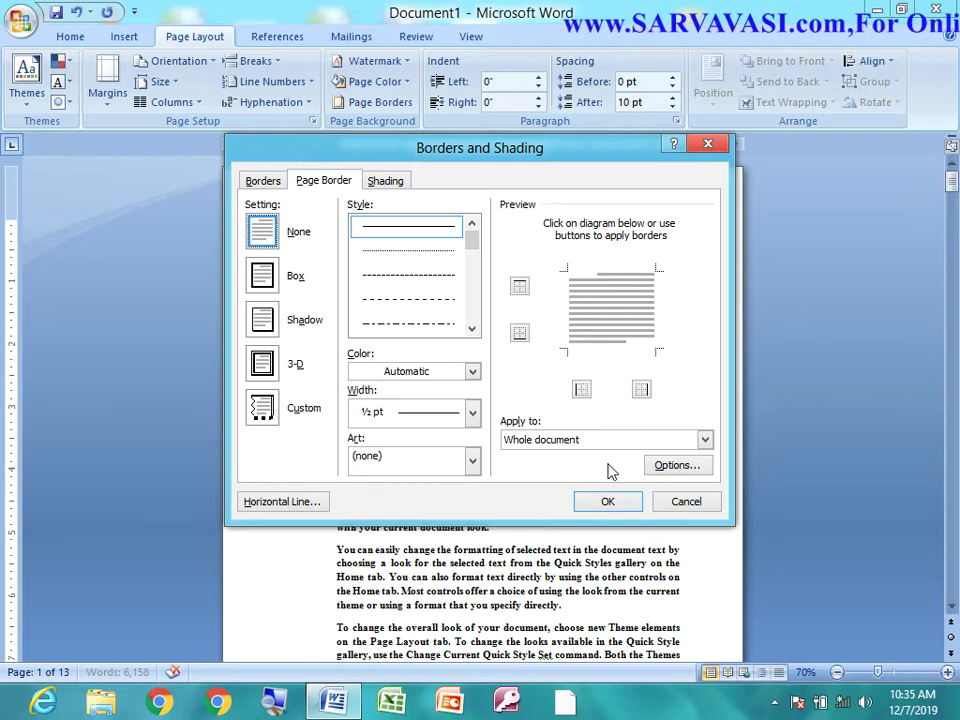
click(261, 183)
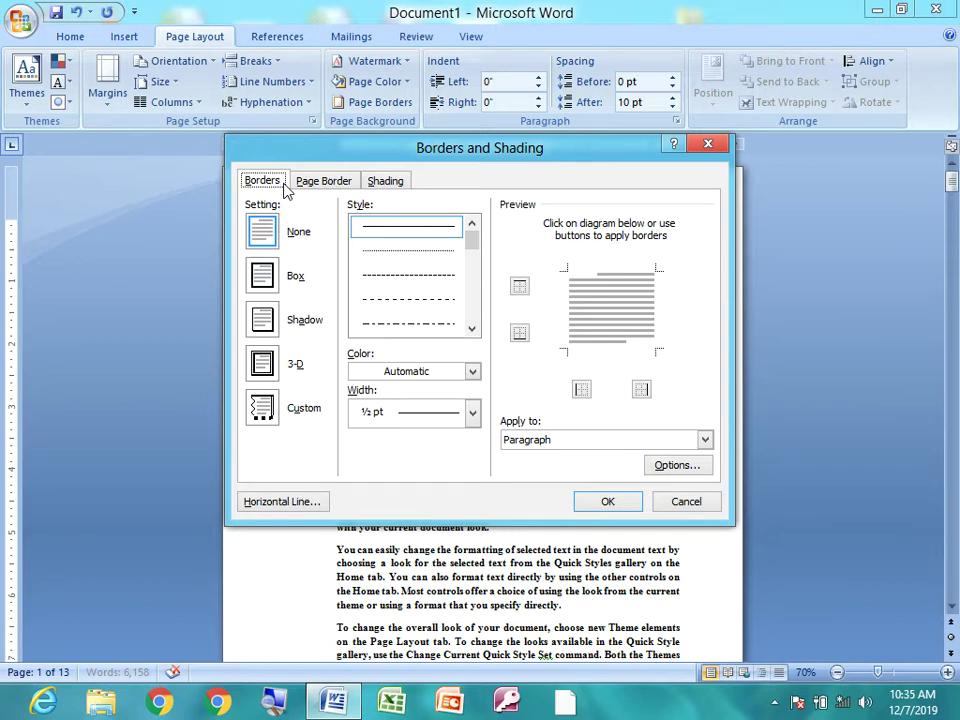
click(324, 182)
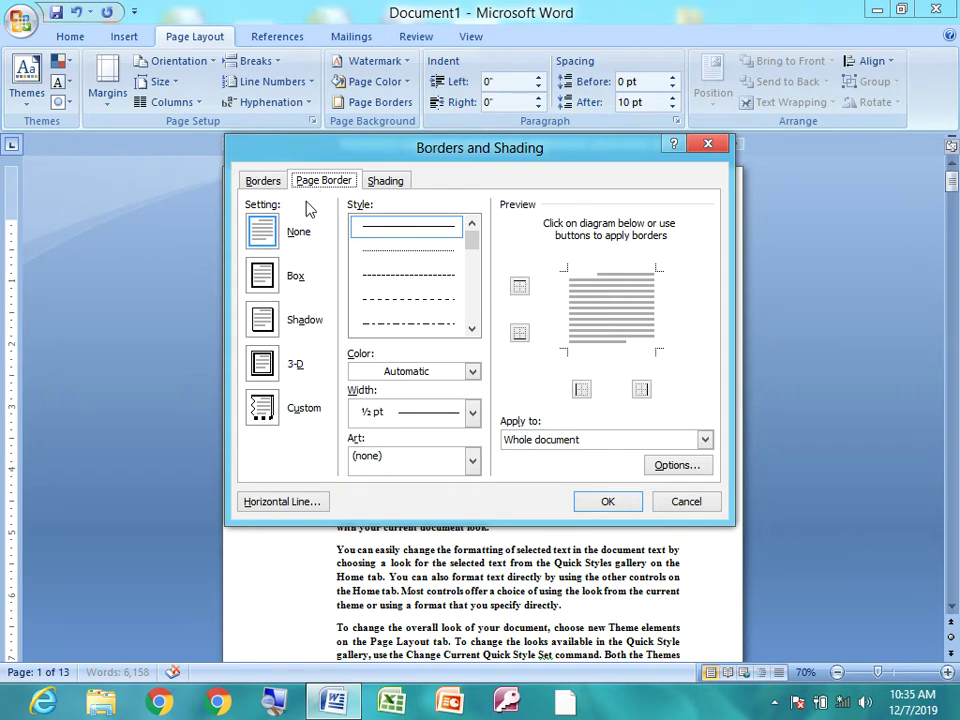
click(262, 275)
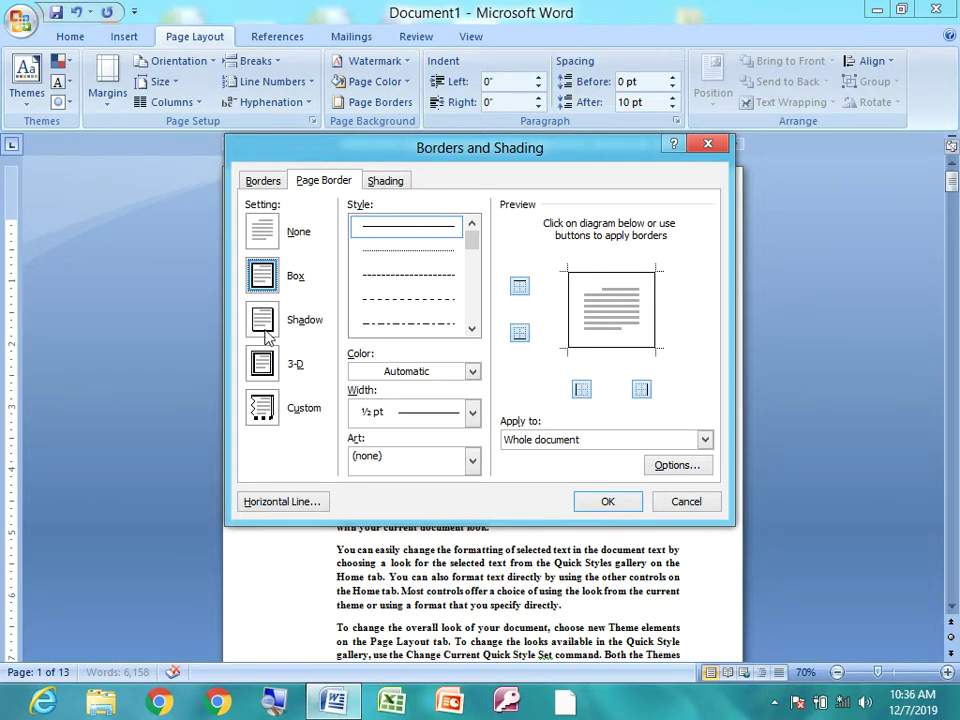
click(262, 318)
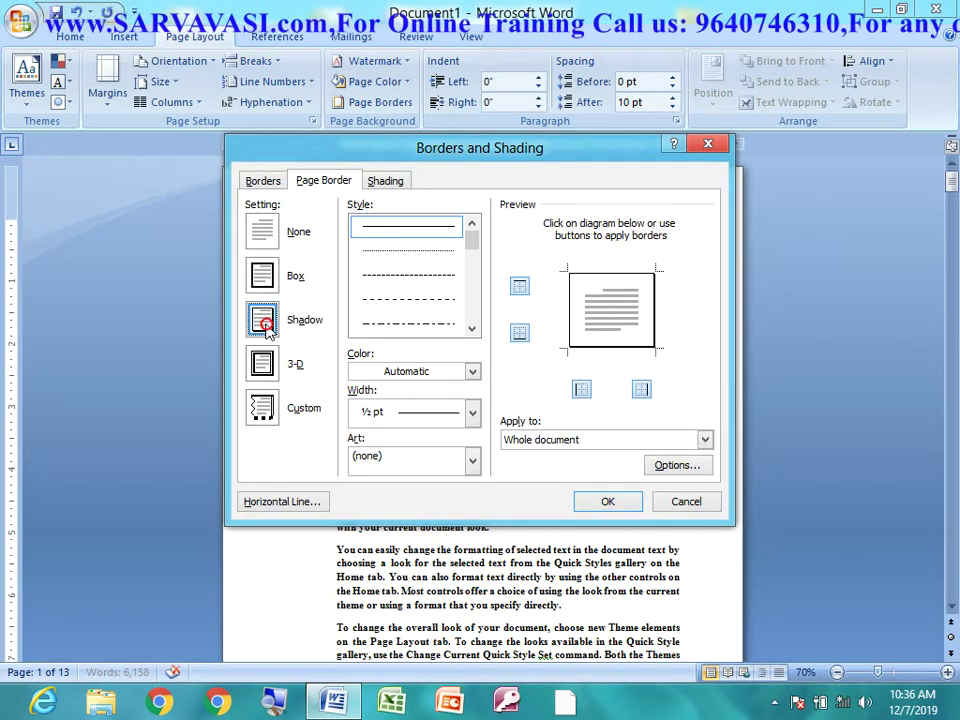
click(262, 406)
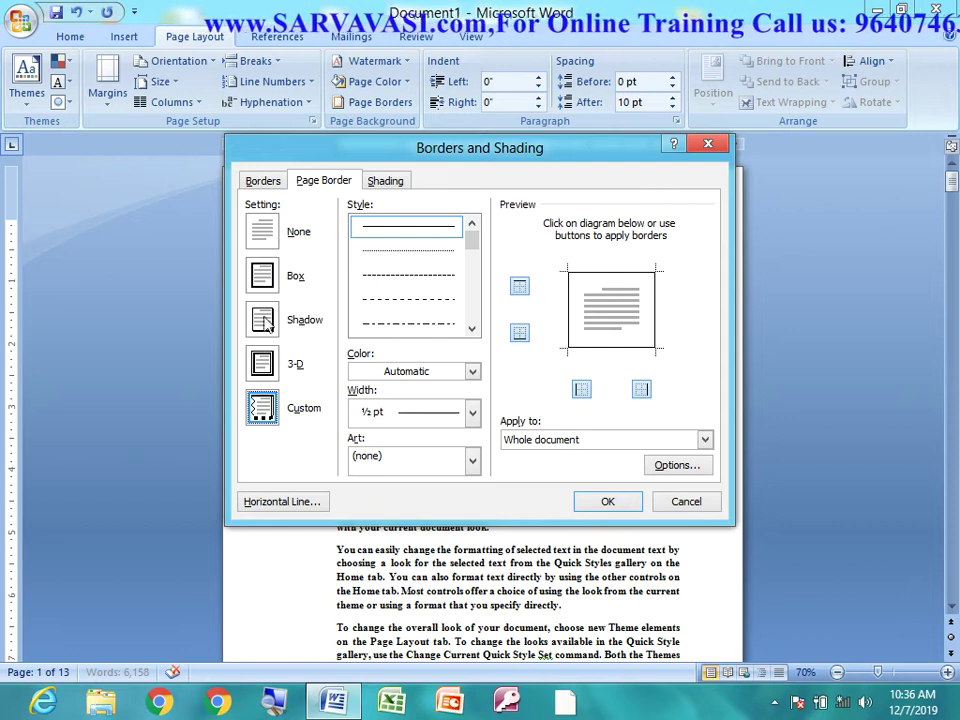
click(266, 277)
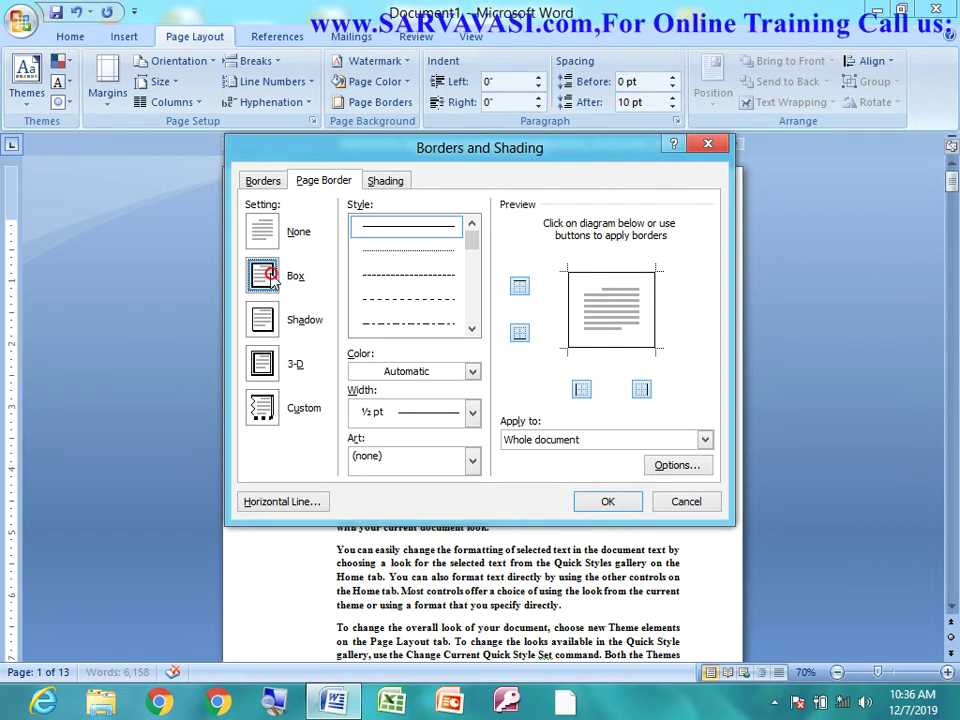
click(607, 501)
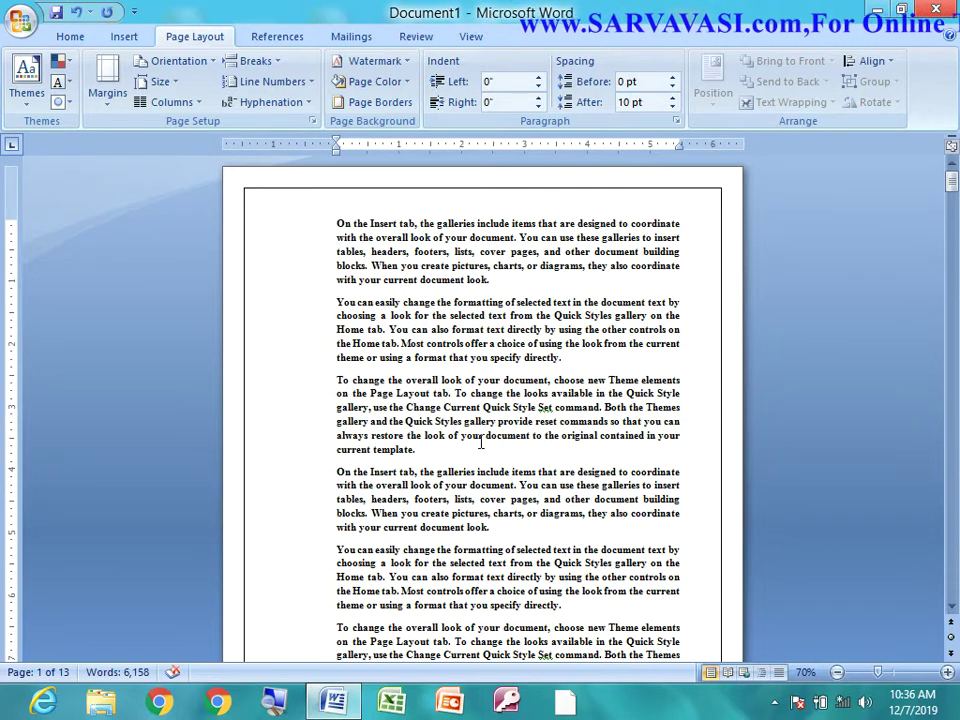
click(278, 188)
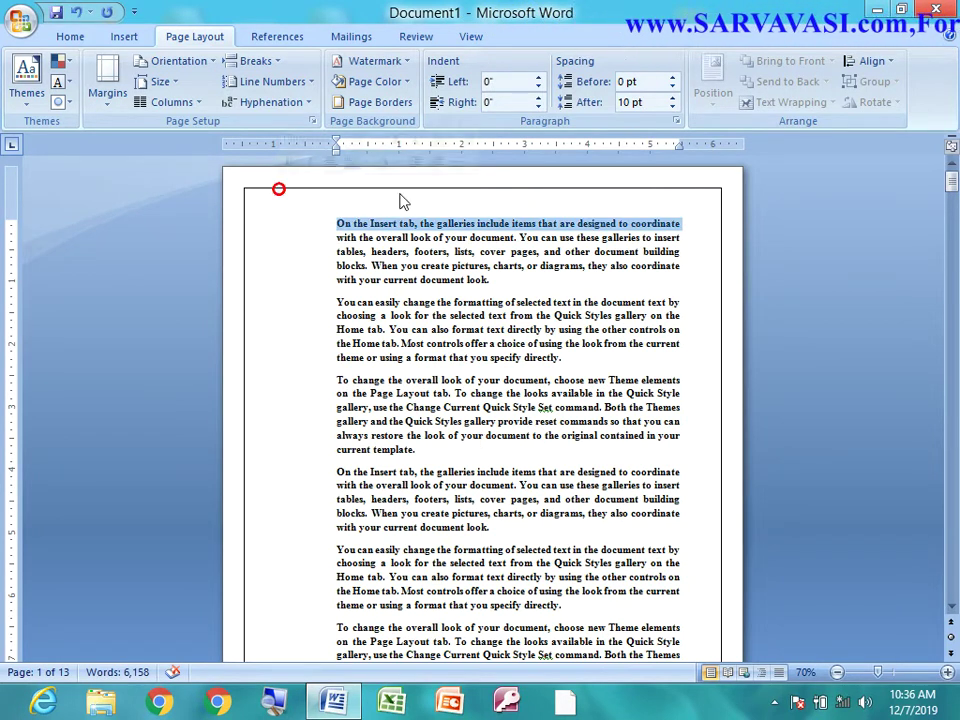
- Deselect the text and open the document's Print Preview with Ctrl+F2
scroll(507, 400, down, 10)
scroll(388, 258, down, 5)
scroll(388, 258, up, 15)
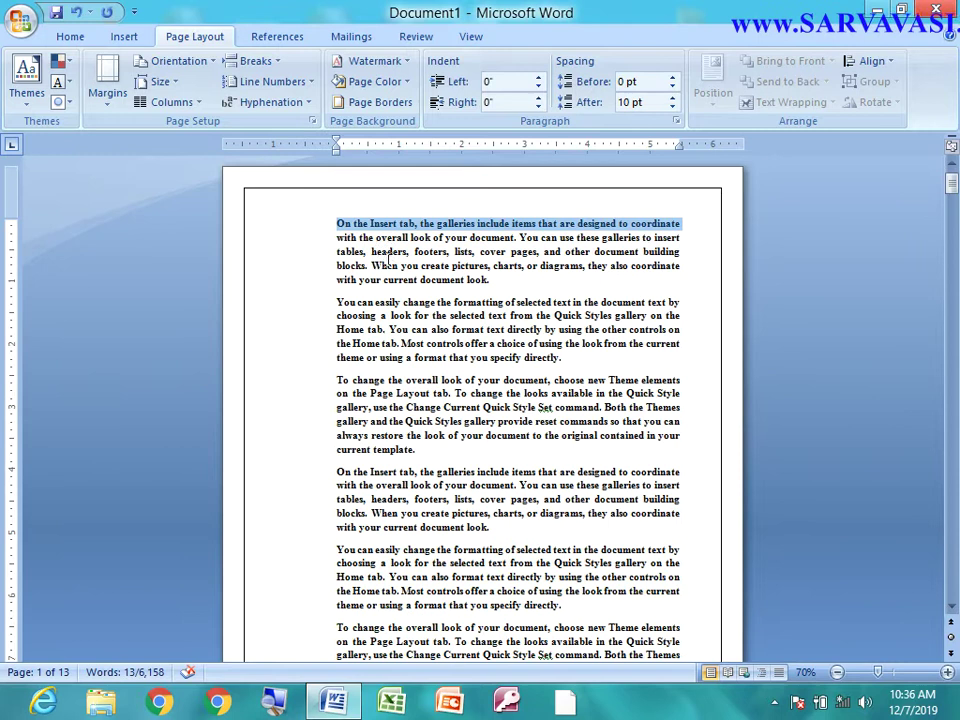
click(471, 36)
click(500, 285)
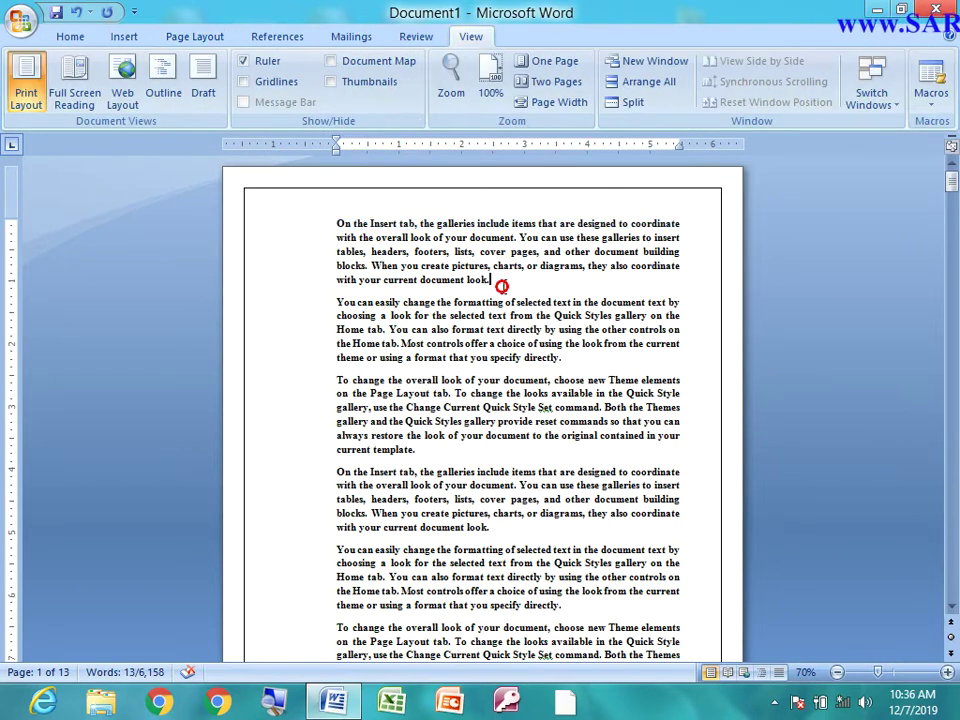
key(ctrl+F2)
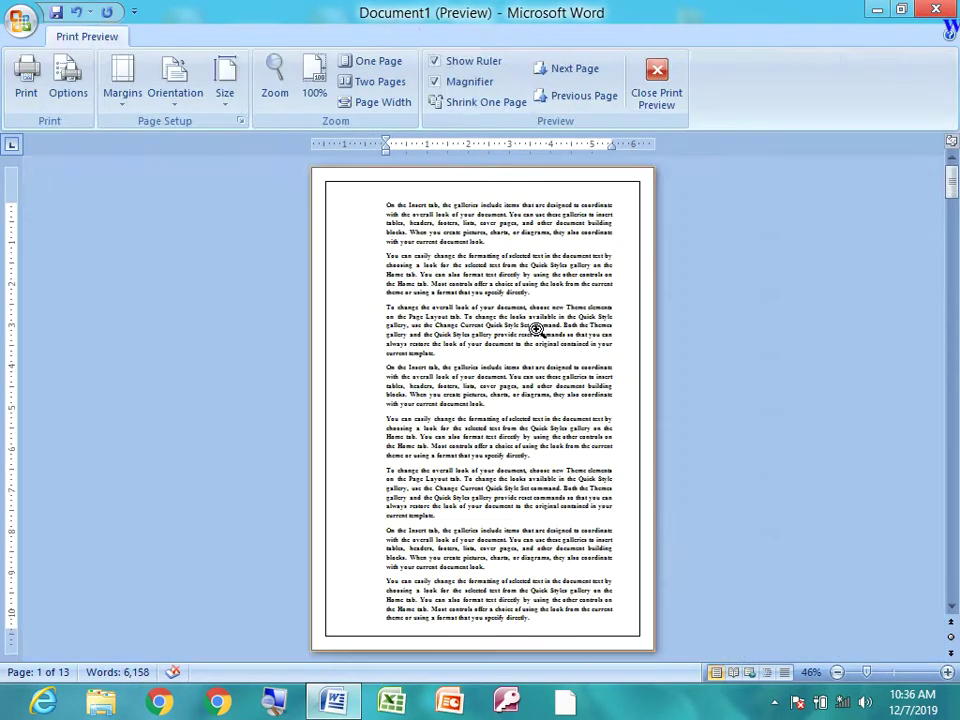
- Scroll through the bordered preview pages and bring up Page Setup
scroll(433, 314, down, 2)
scroll(433, 316, down, 2)
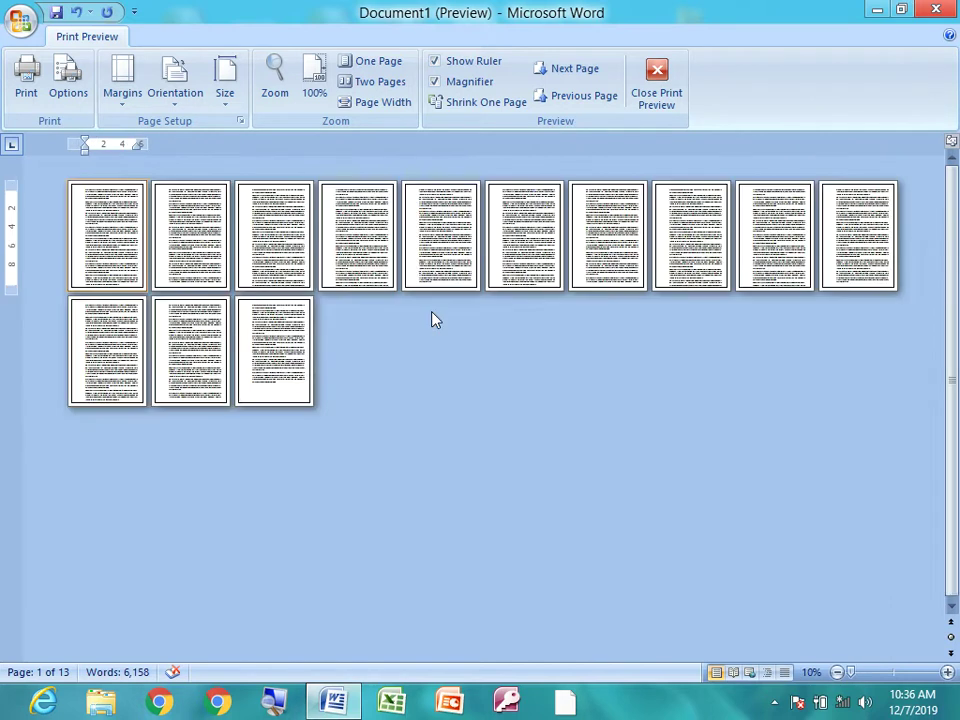
scroll(433, 318, up, 1)
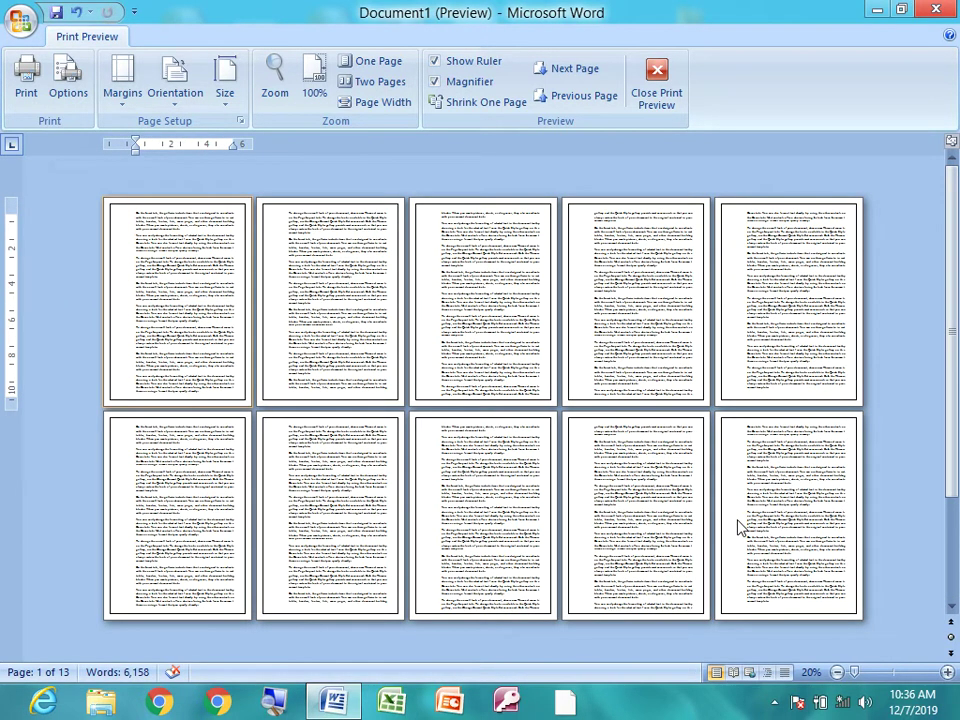
scroll(433, 388, up, 3)
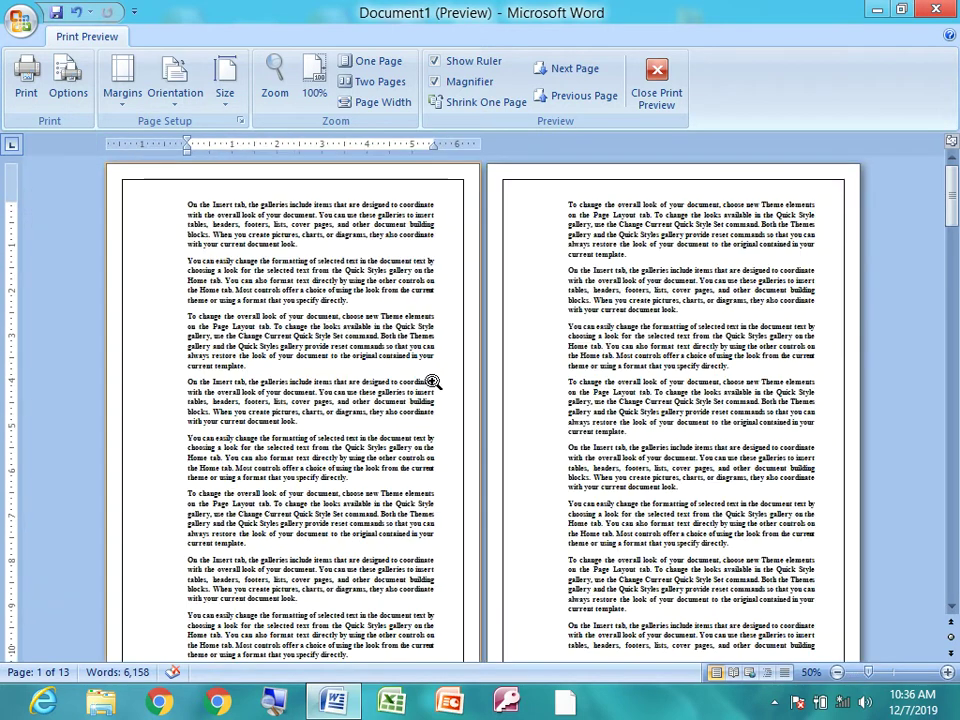
scroll(430, 382, up, 2)
scroll(430, 382, up, 1)
scroll(431, 381, up, 1)
scroll(431, 381, up, 1)
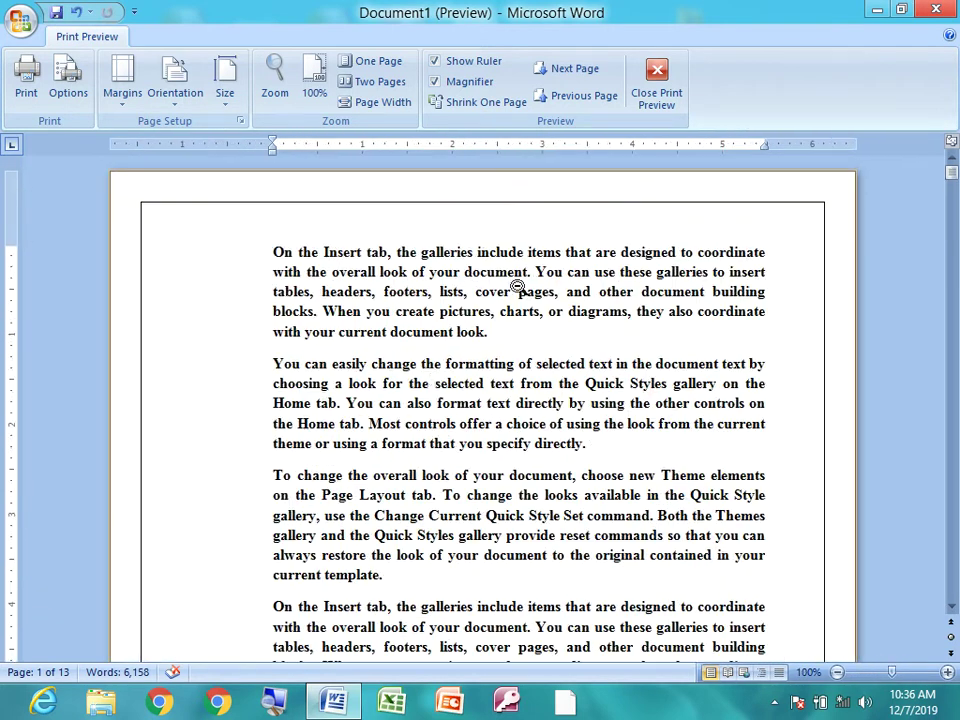
click(241, 122)
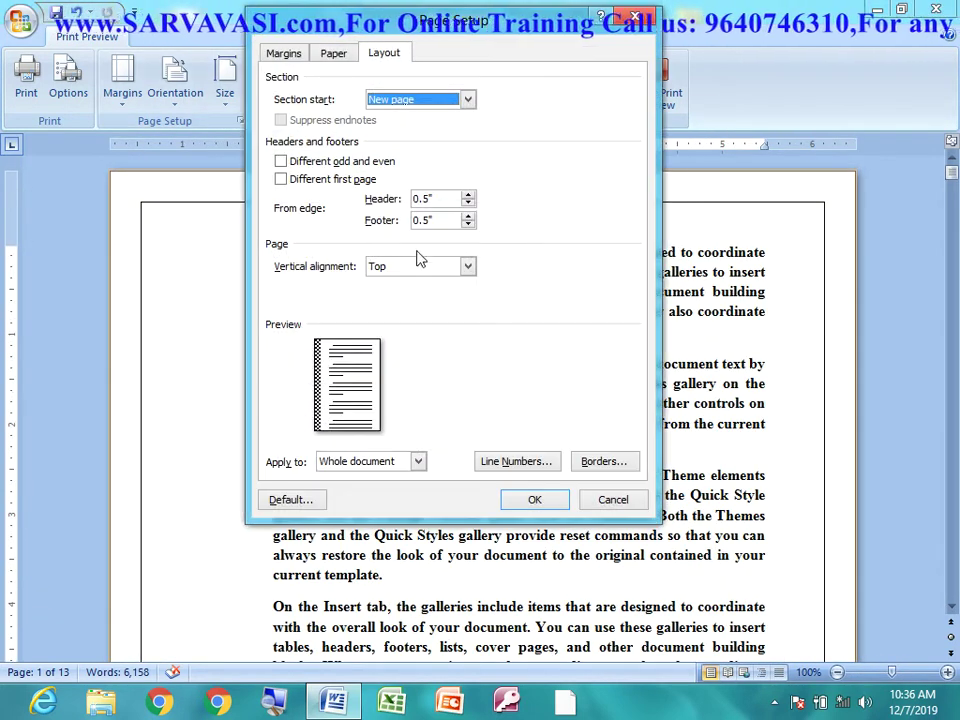
- Change the page border to a thick red 3 pt line and apply it
click(610, 463)
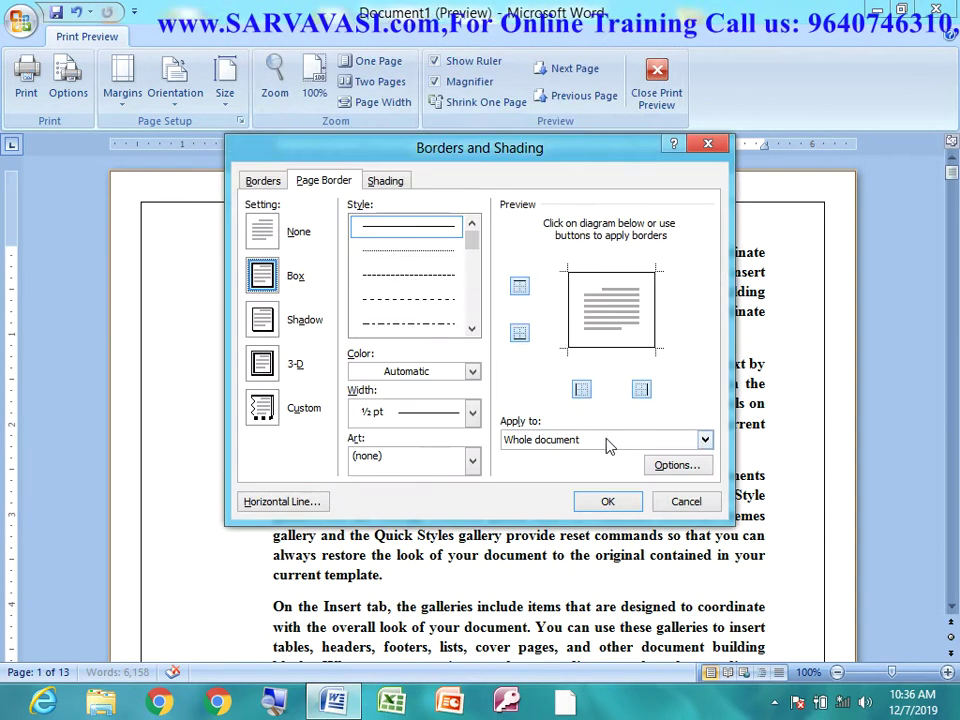
click(402, 278)
scroll(405, 317, down, 3)
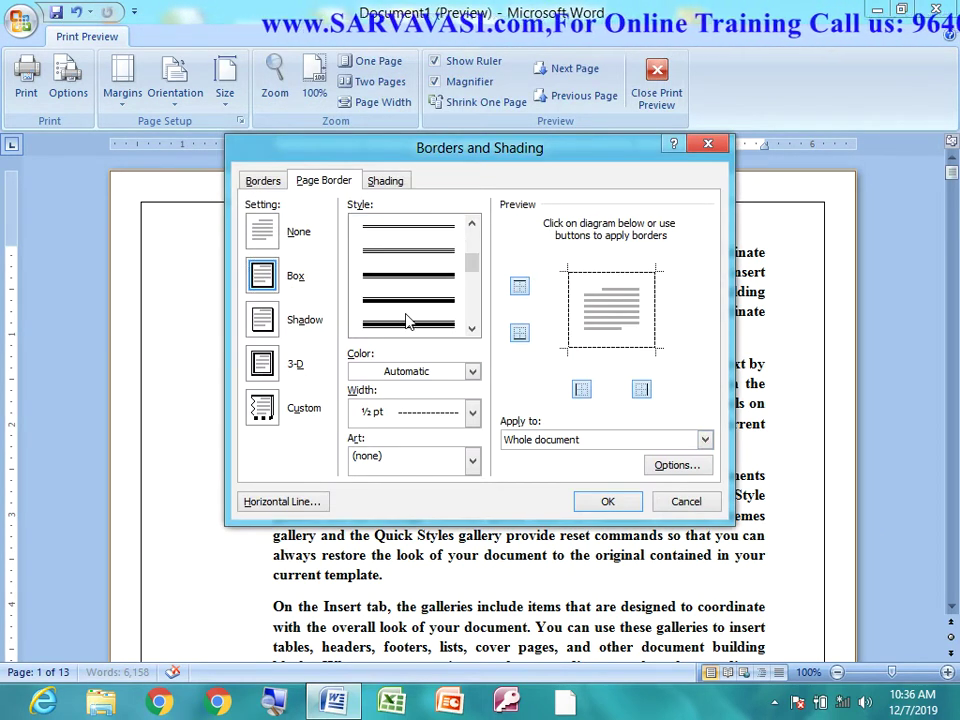
click(407, 326)
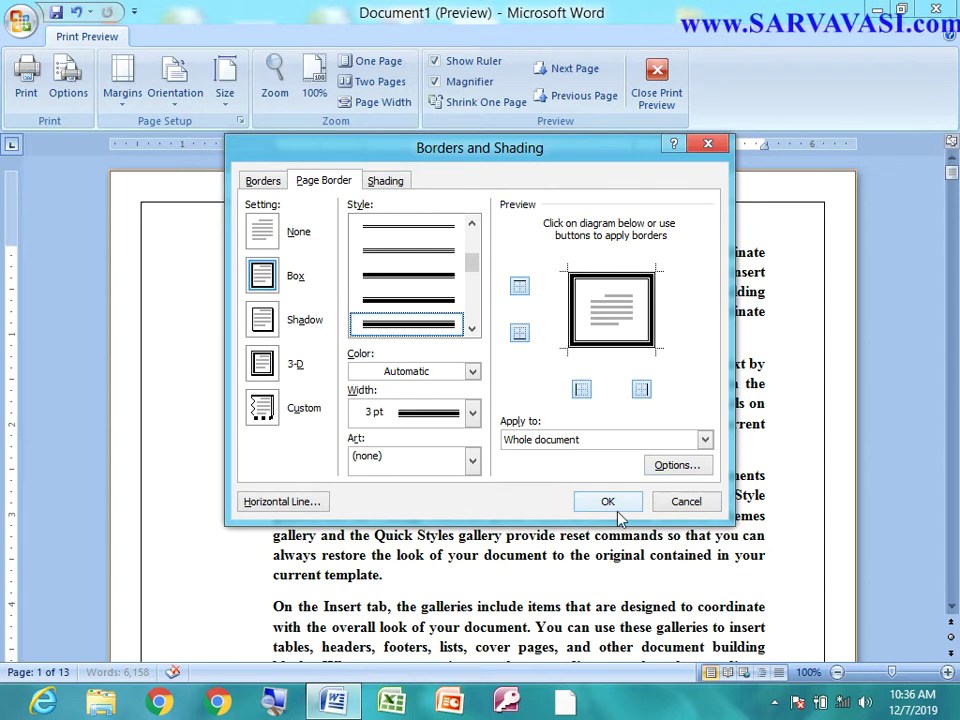
click(439, 375)
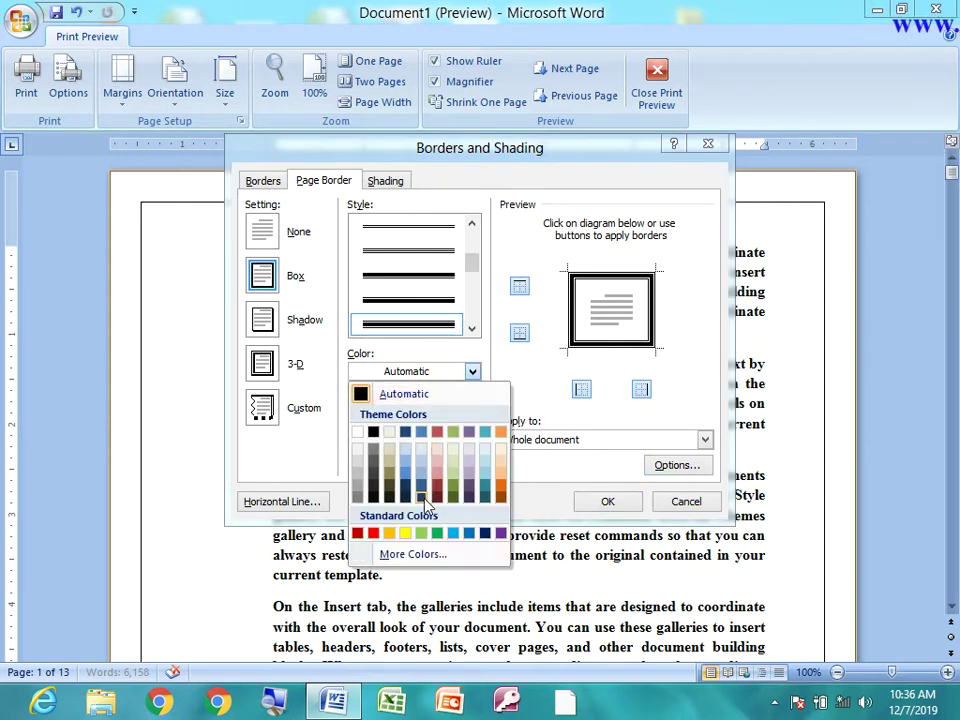
click(371, 535)
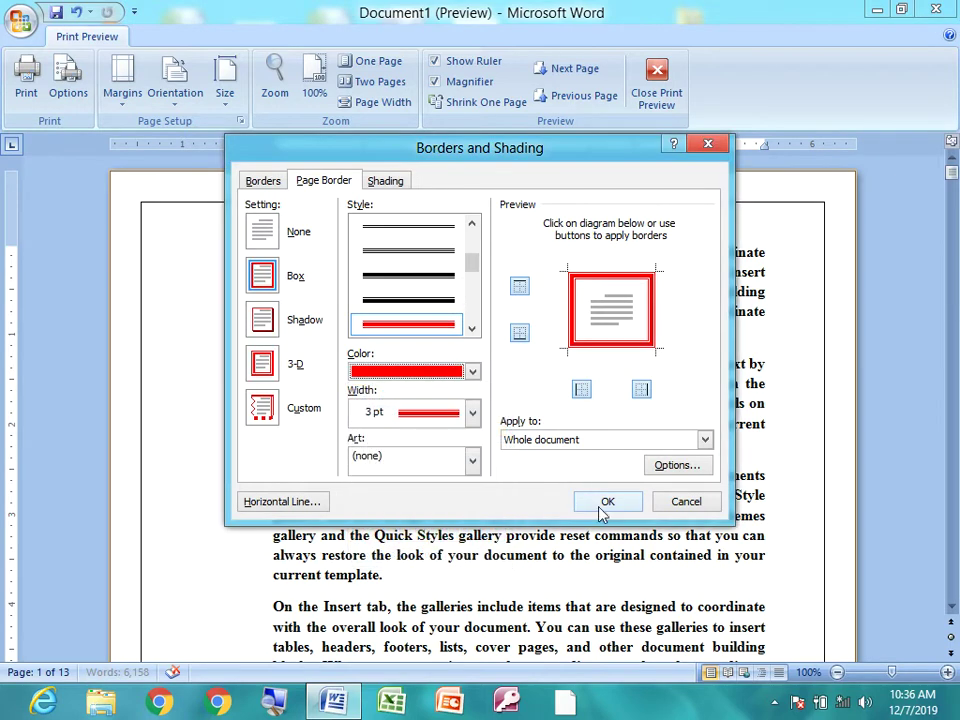
click(606, 501)
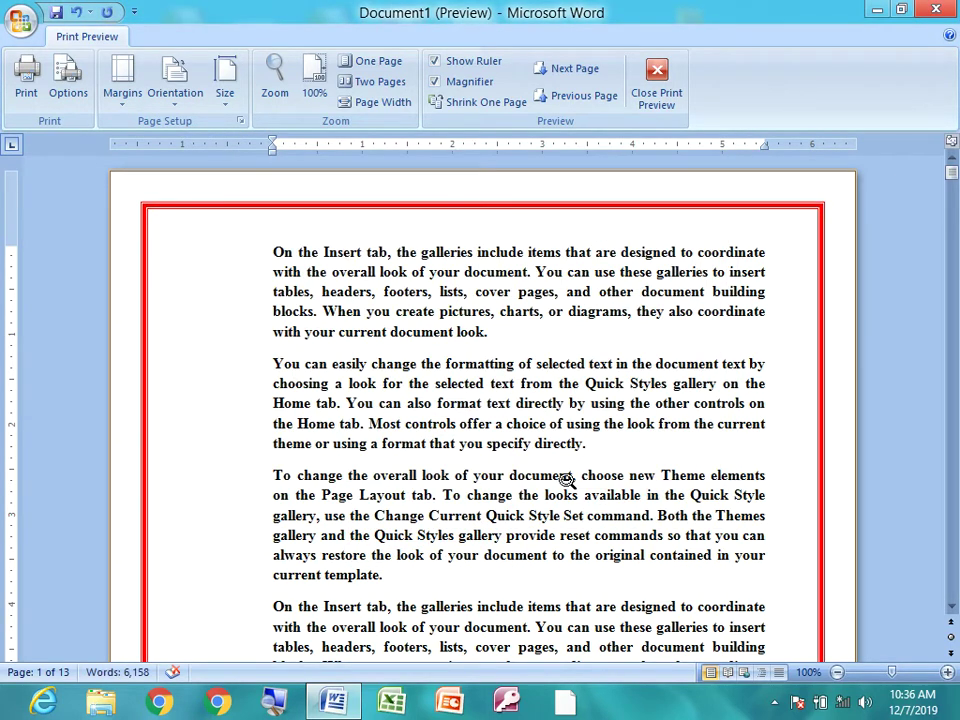
- Scroll through the red-bordered pages, then reopen the page border settings
scroll(566, 480, down, 2)
scroll(566, 480, down, 3)
scroll(566, 480, down, 1)
scroll(566, 480, down, 2)
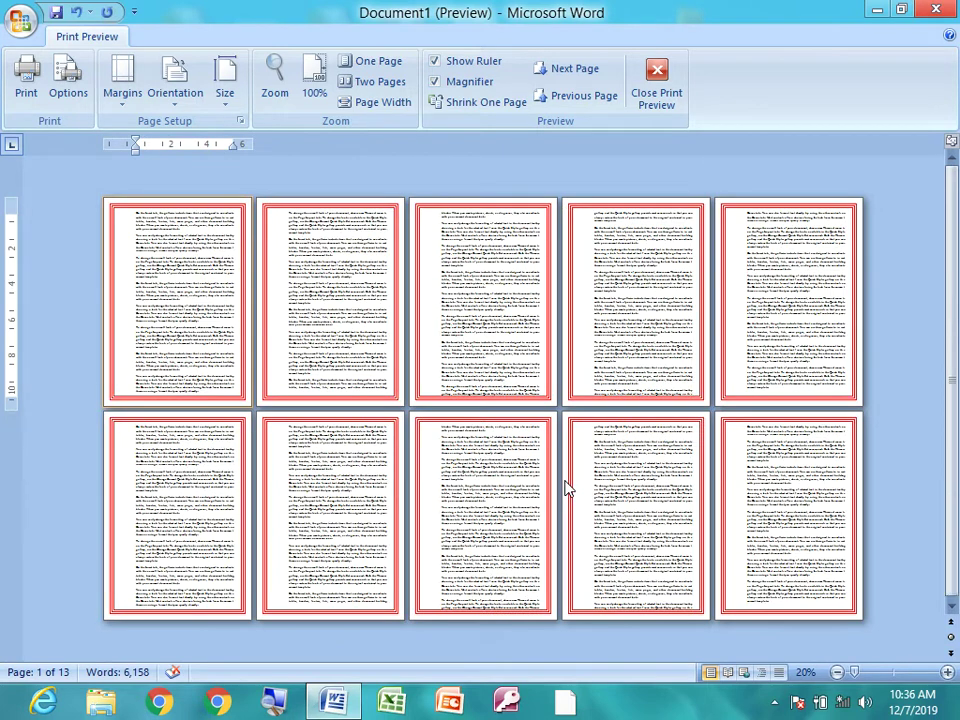
scroll(566, 488, down, 1)
scroll(566, 488, up, 1)
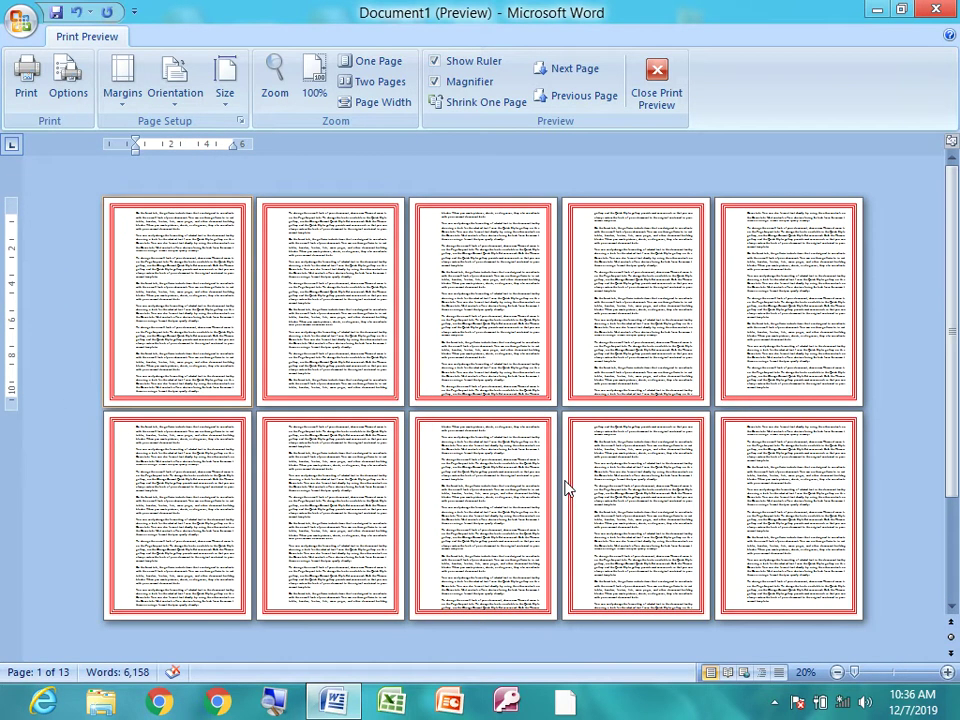
scroll(566, 488, up, 1)
scroll(566, 488, up, 2)
scroll(566, 488, up, 1)
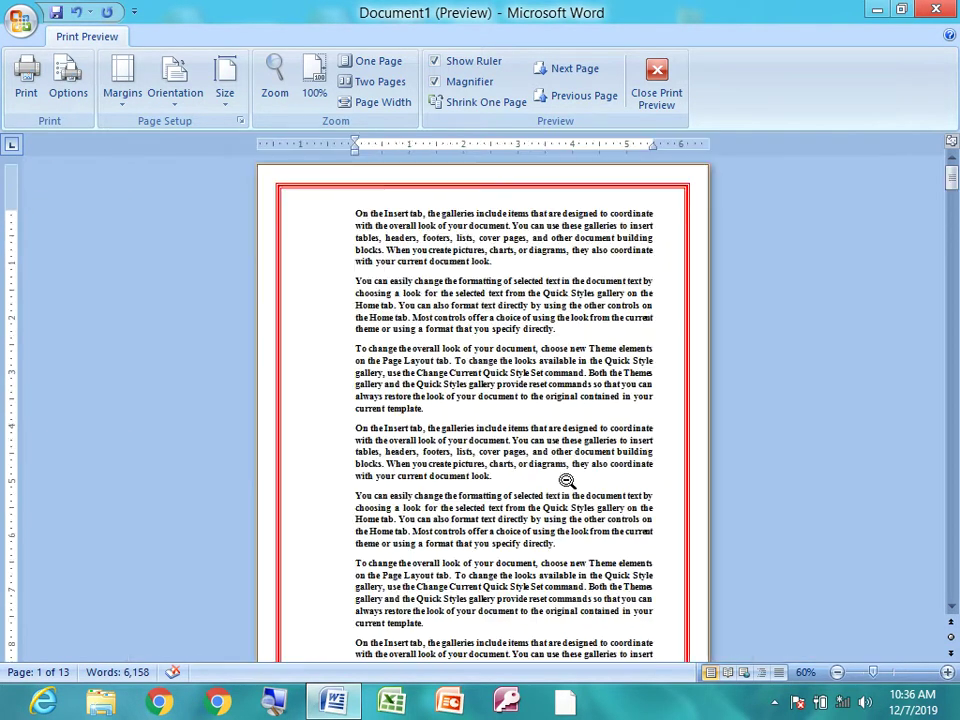
scroll(566, 488, up, 1)
scroll(566, 480, up, 1)
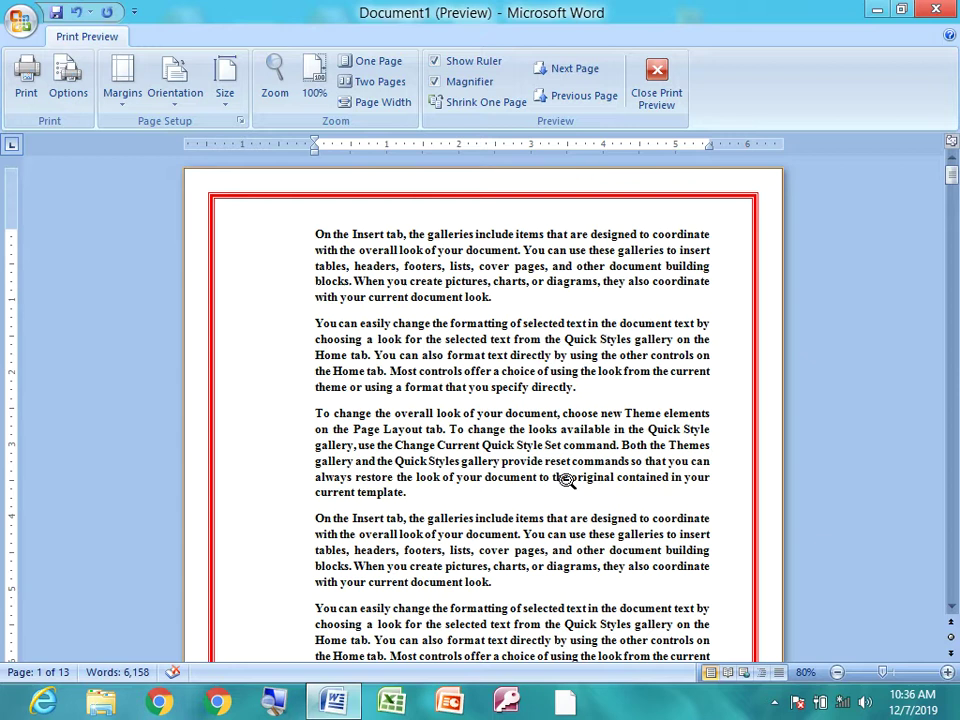
click(240, 121)
click(616, 459)
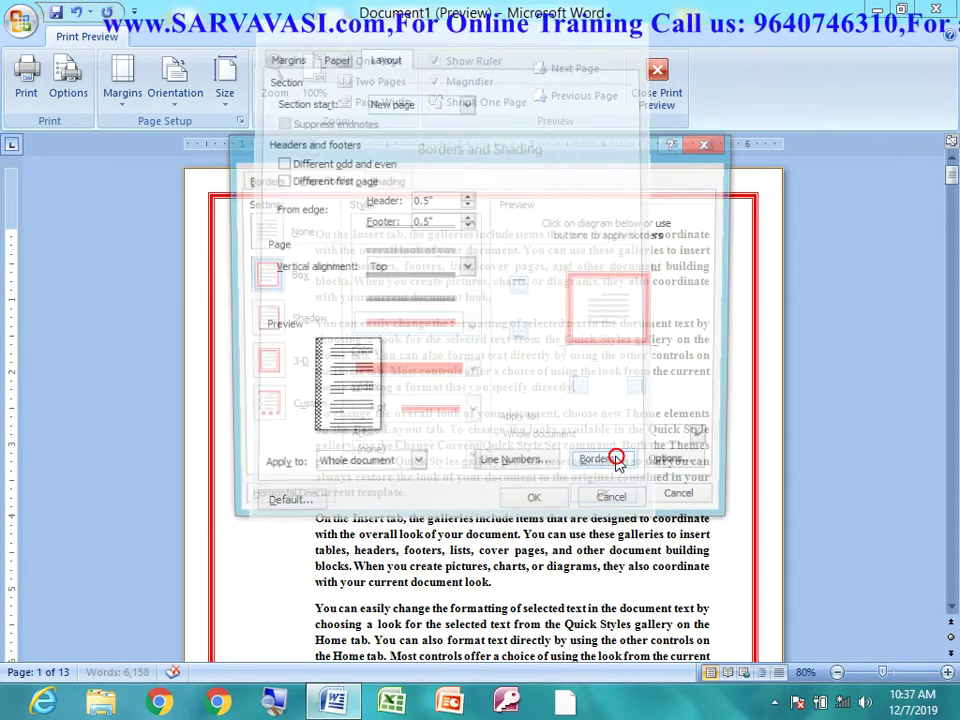
- Switch the page border to a black wavy ¾ pt line and apply it
click(471, 330)
click(471, 330)
click(471, 330)
click(471, 330)
click(422, 320)
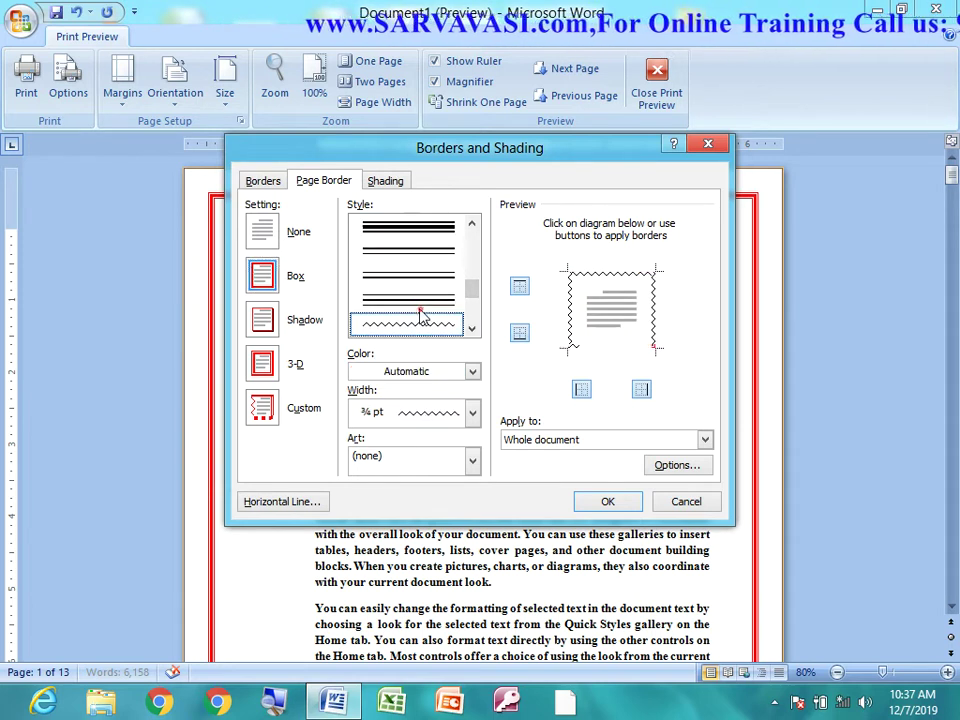
click(607, 500)
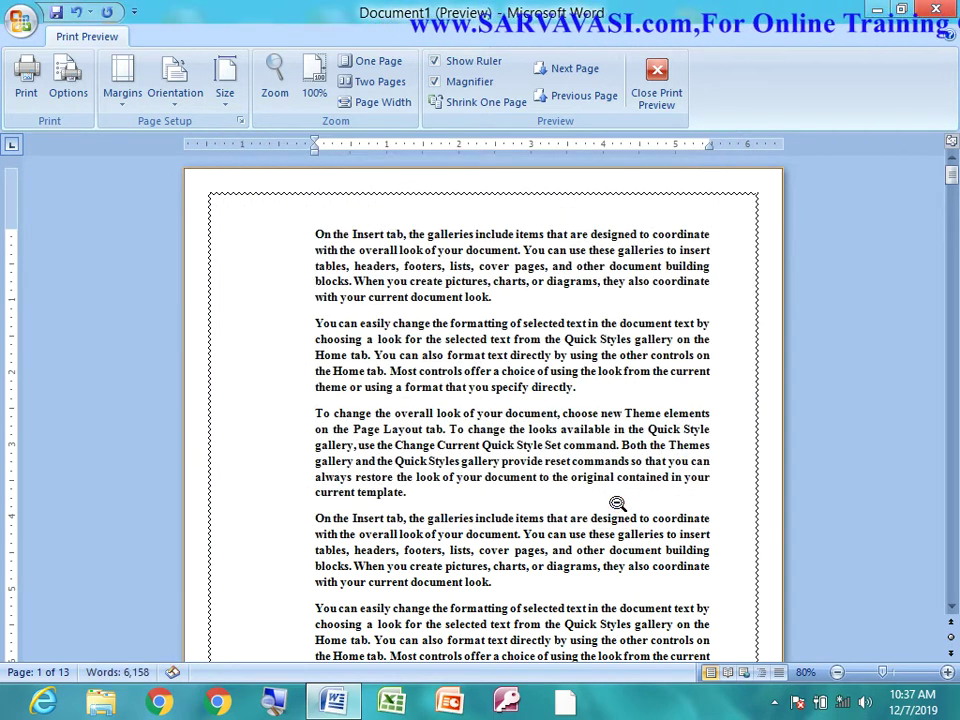
- Zoom in on page 1 to check the wavy border, then reopen page border settings
ctrl+scroll(332, 203, down, 4)
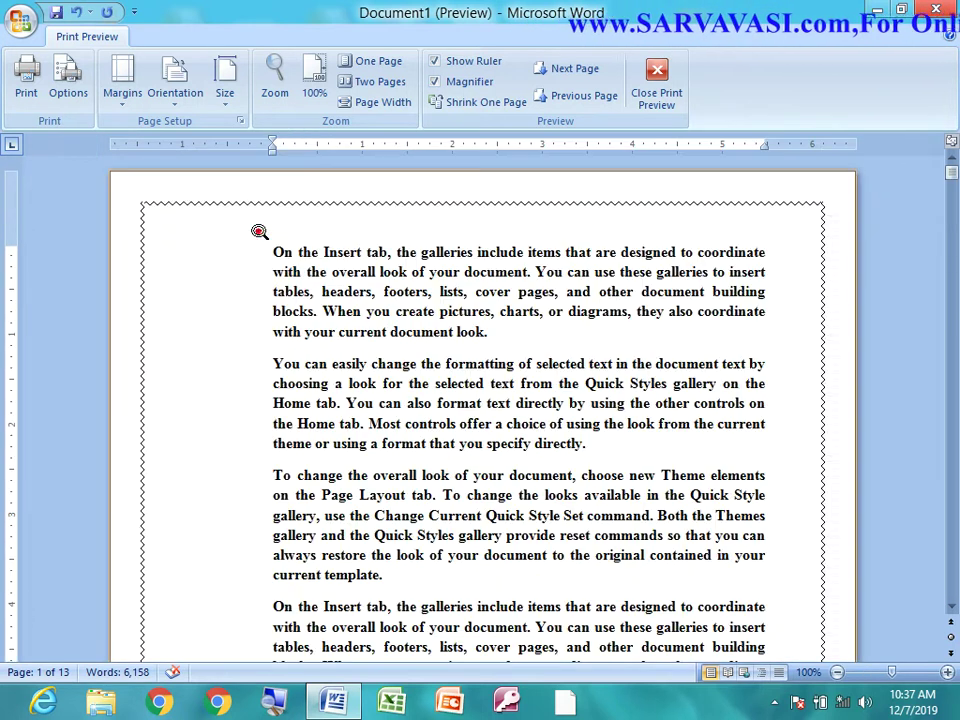
click(258, 230)
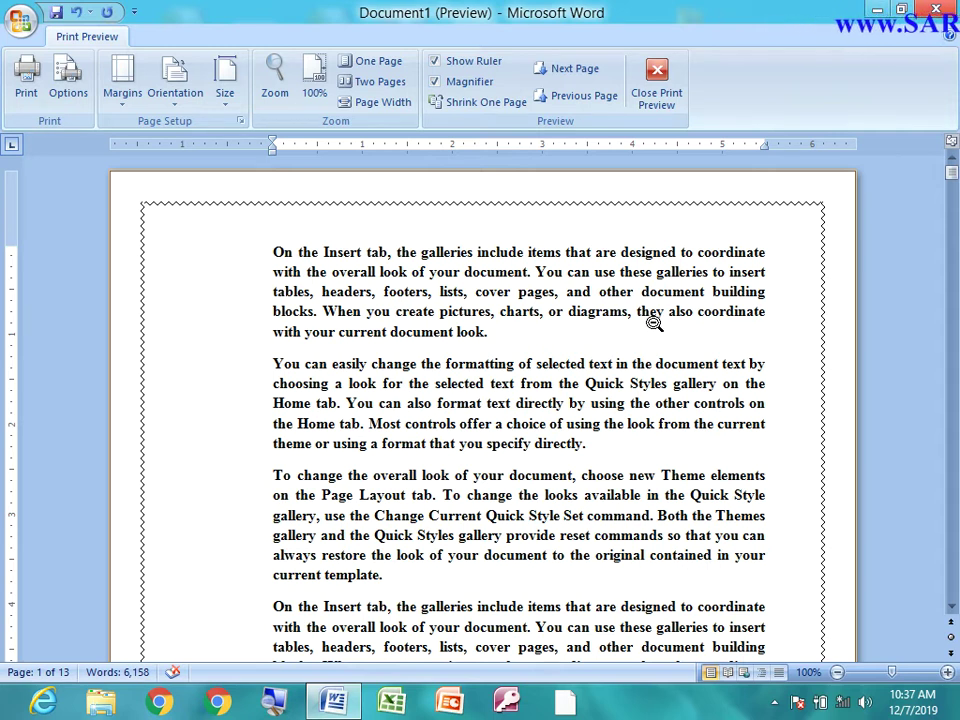
click(240, 121)
click(597, 462)
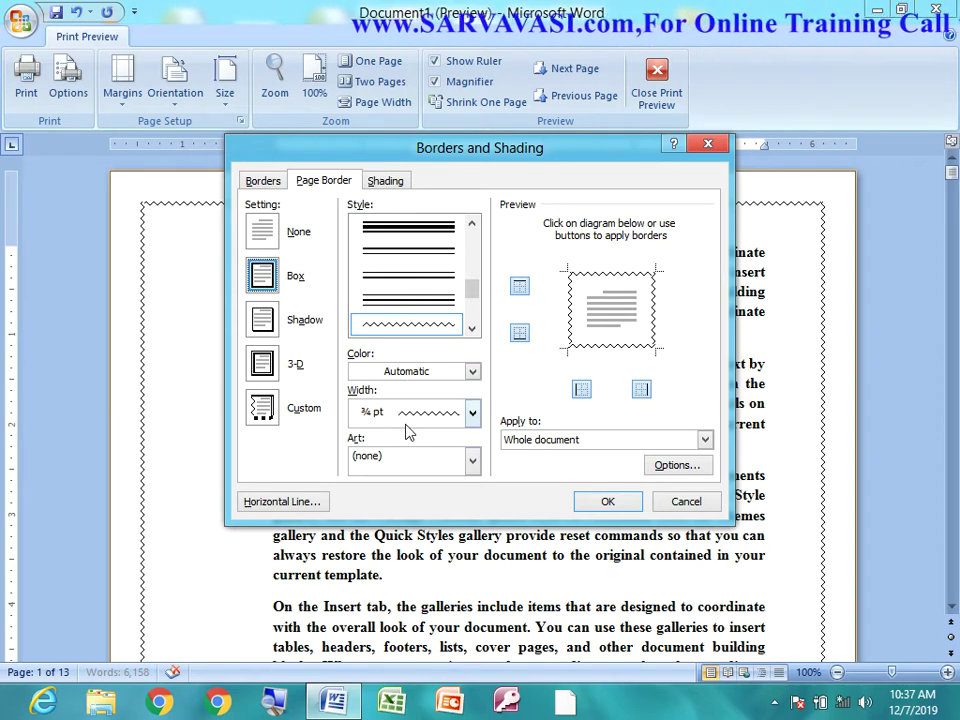
- Apply the green tree art border at 19 pt width to every page
click(470, 412)
click(406, 438)
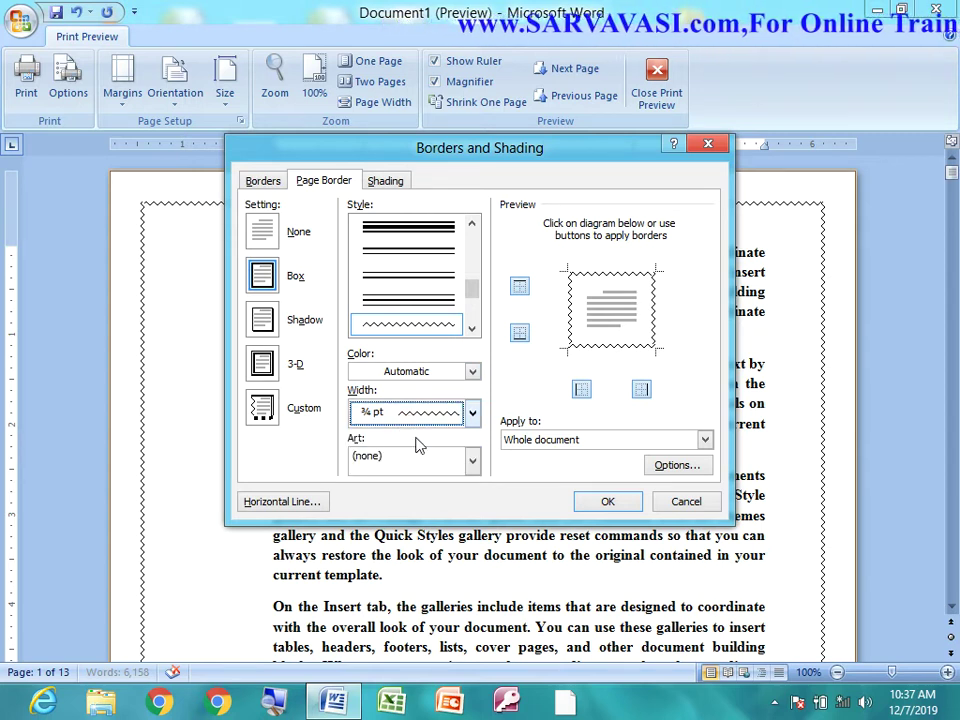
click(430, 466)
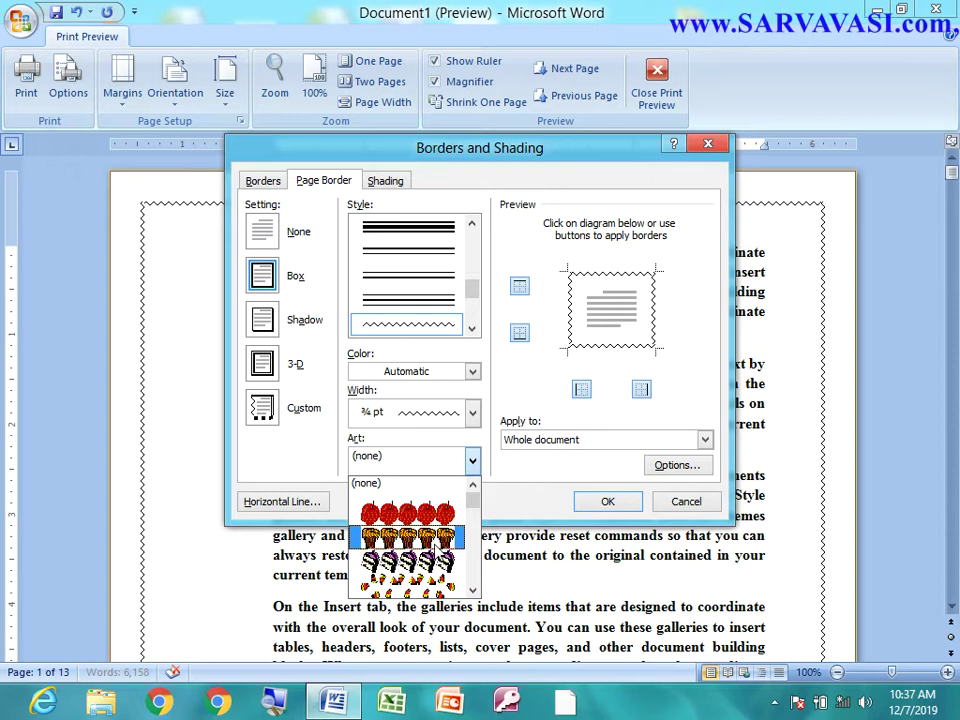
scroll(435, 543, down, 3)
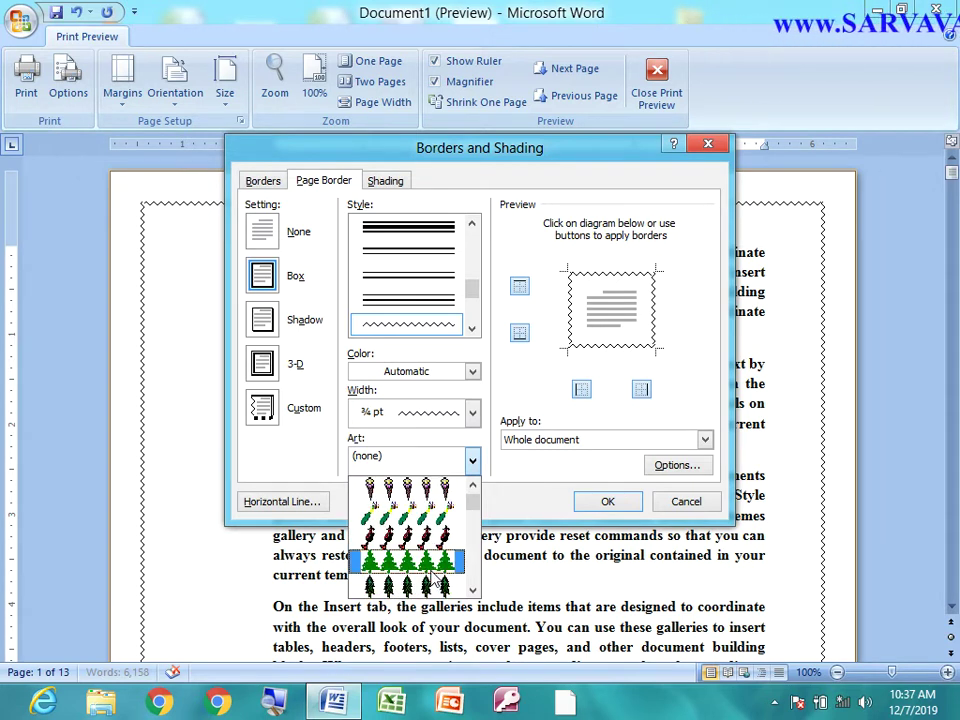
click(421, 566)
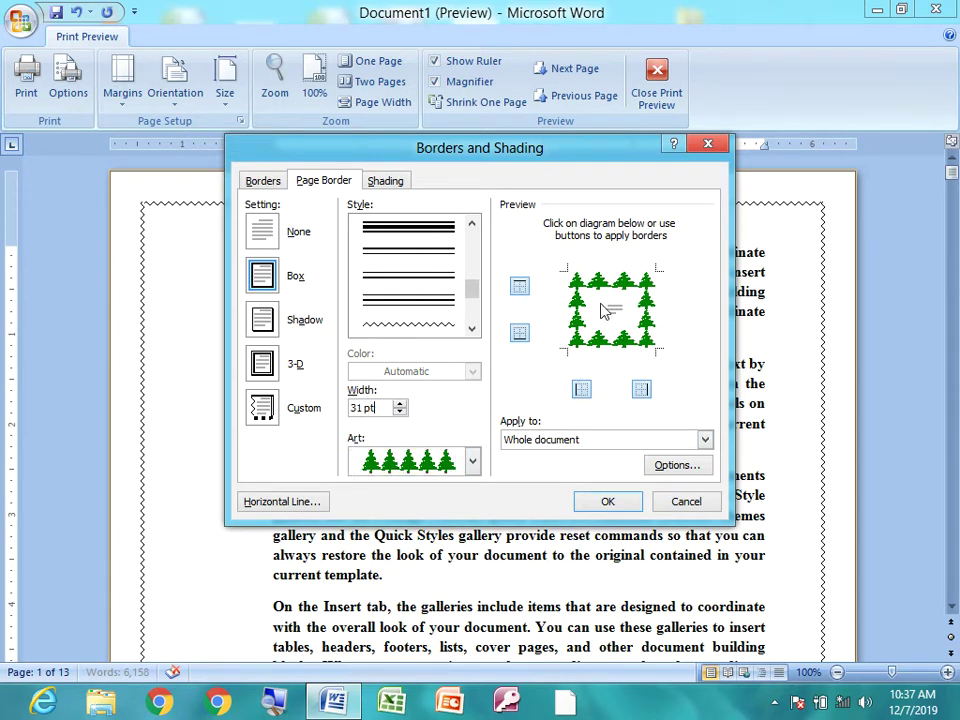
click(399, 413)
click(399, 413)
click(399, 413)
click(399, 413)
click(399, 413)
click(399, 413)
click(638, 503)
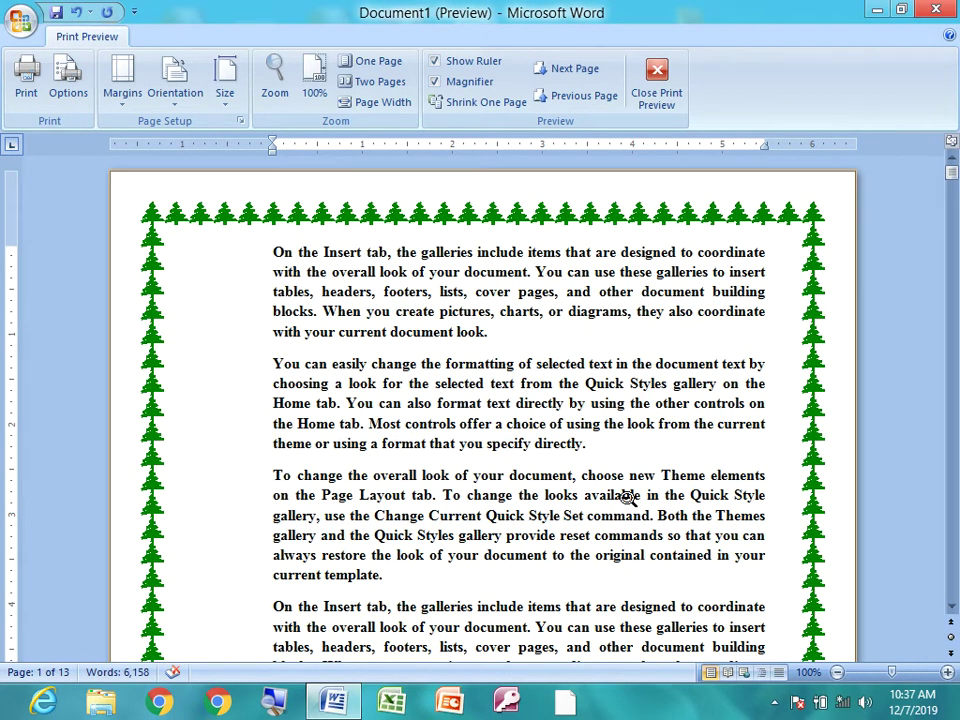
- Review the tree borders in print preview, zooming in on pages 1 and 2
scroll(627, 497, down, 1)
scroll(627, 497, down, 4)
scroll(627, 497, down, 5)
scroll(627, 497, down, 1)
scroll(627, 497, up, 4)
scroll(627, 497, up, 7)
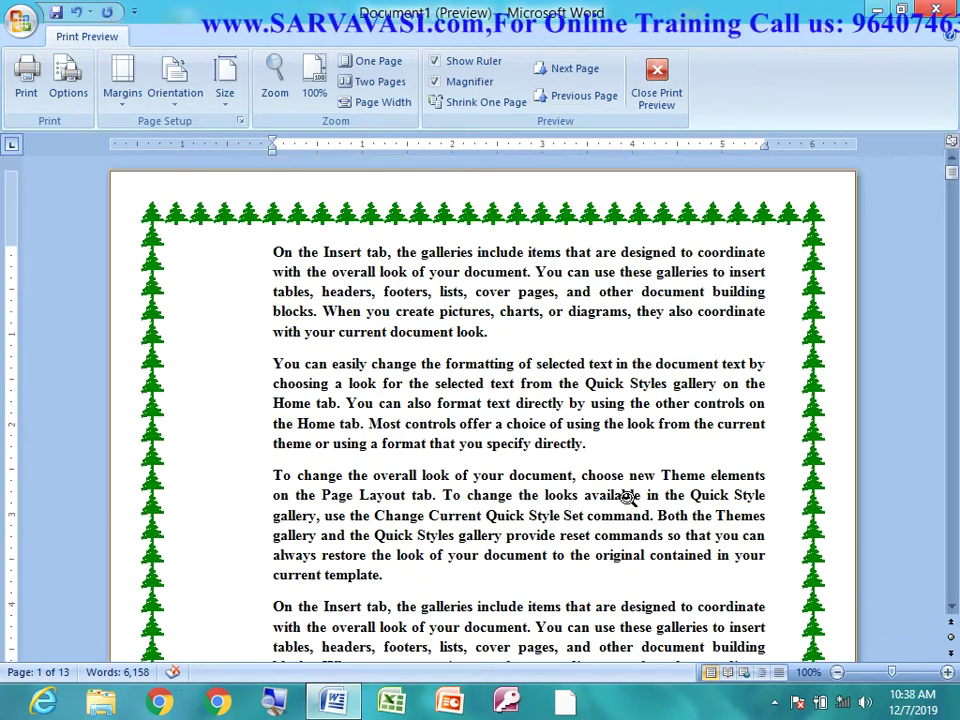
key(Escape)
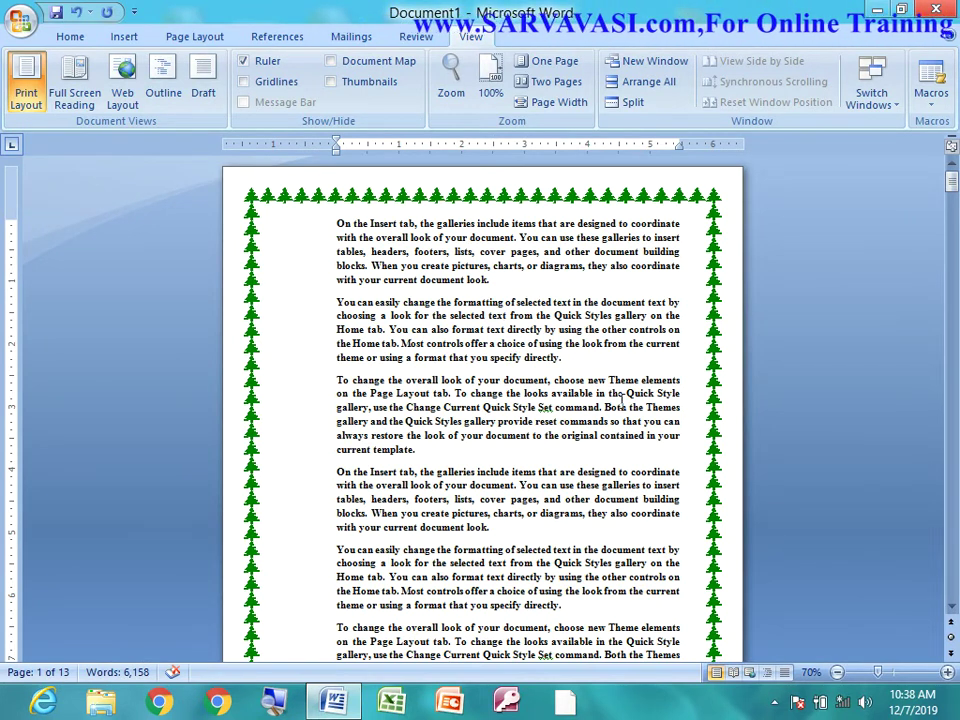
key(ctrl+F2)
click(252, 244)
click(252, 244)
click(467, 246)
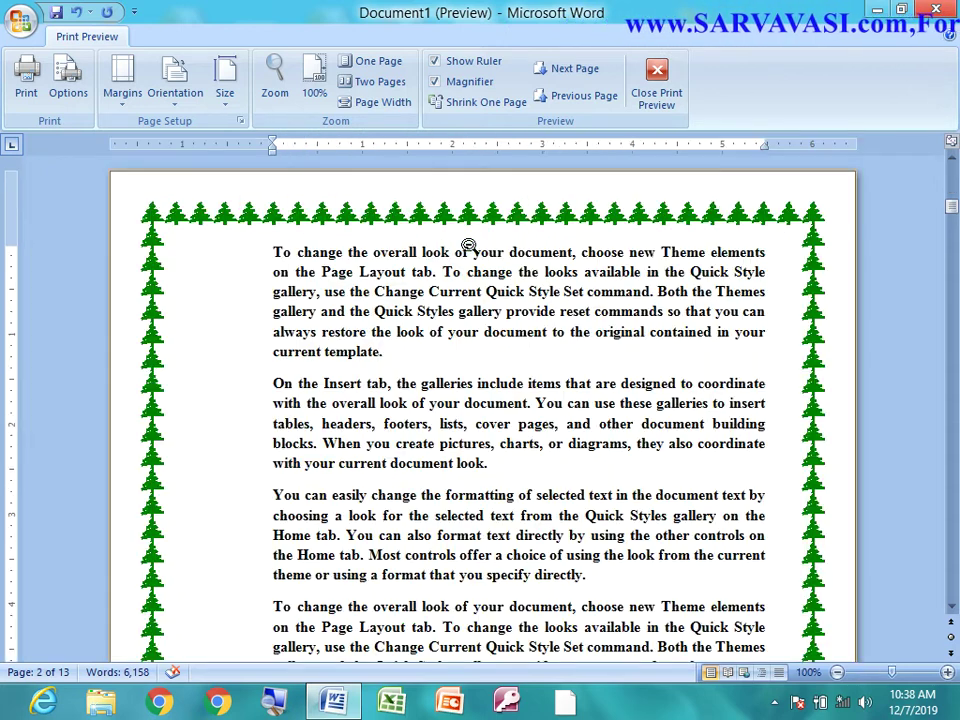
click(467, 246)
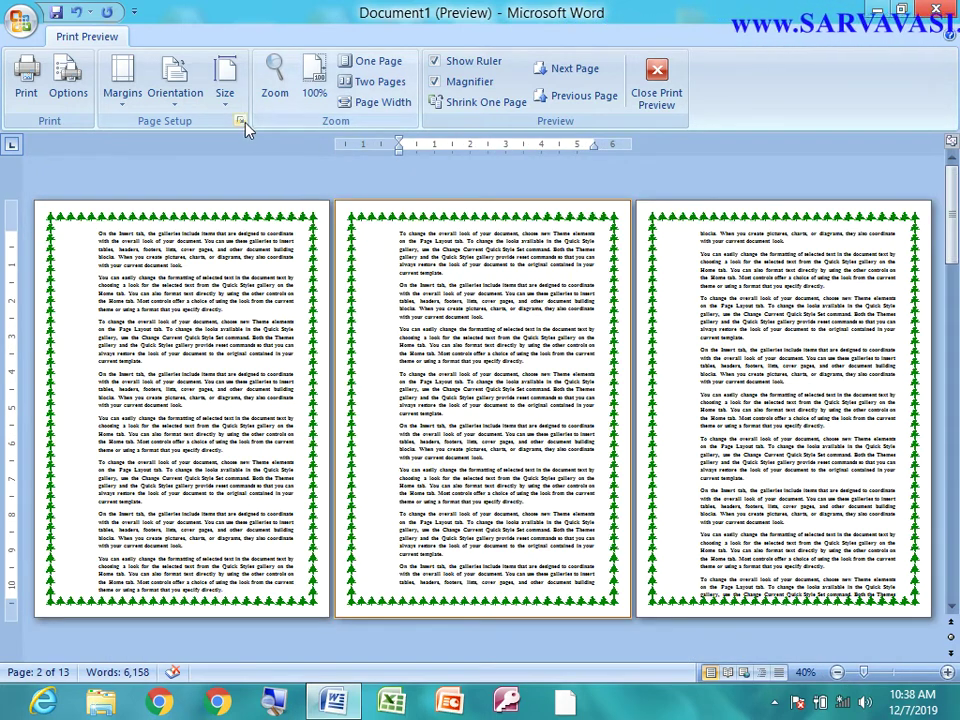
- Pick the red apple art for the page border
click(240, 121)
click(601, 464)
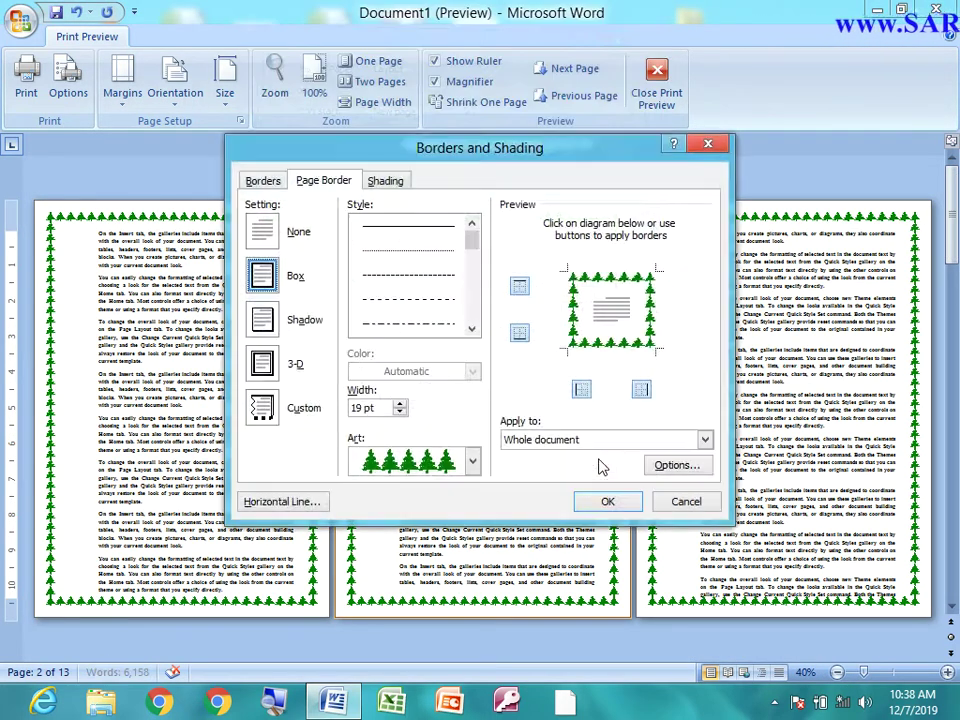
click(472, 461)
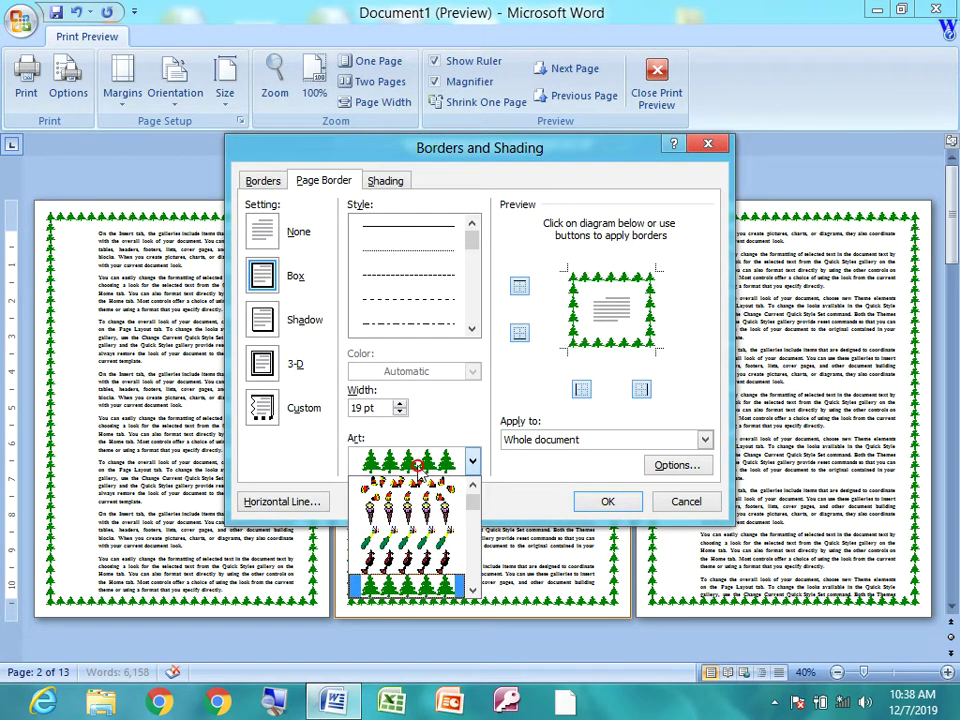
scroll(433, 560, up, 3)
scroll(433, 560, up, 3)
scroll(430, 550, up, 3)
click(460, 516)
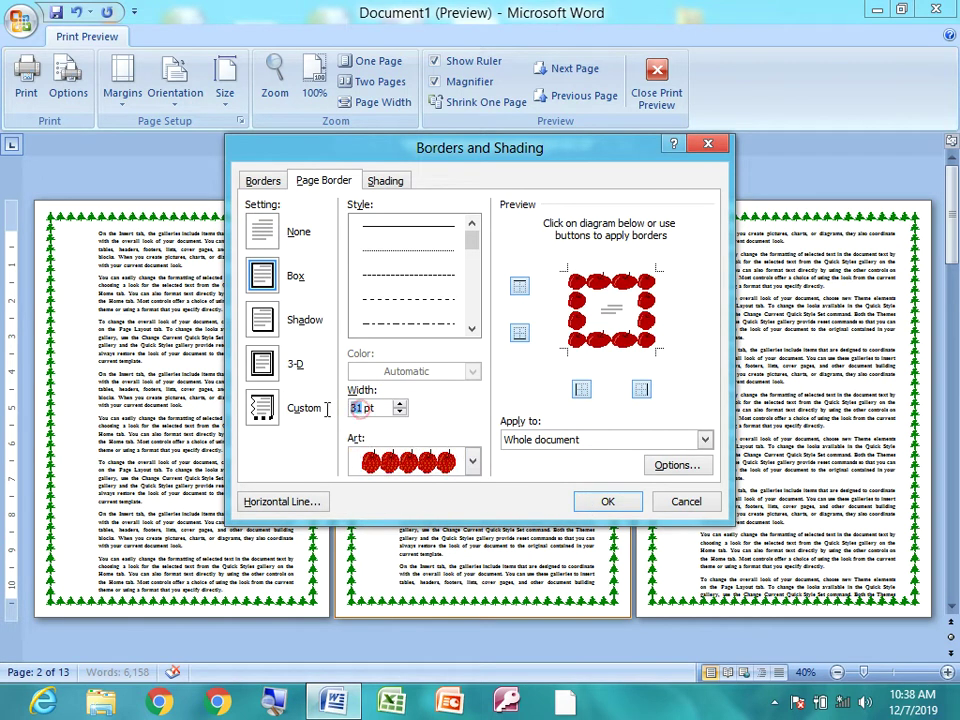
- Set the apple border width to 19 pt, apply it, and reopen Page Setup from page 1
click(399, 414)
click(399, 414)
click(399, 414)
click(399, 414)
click(399, 414)
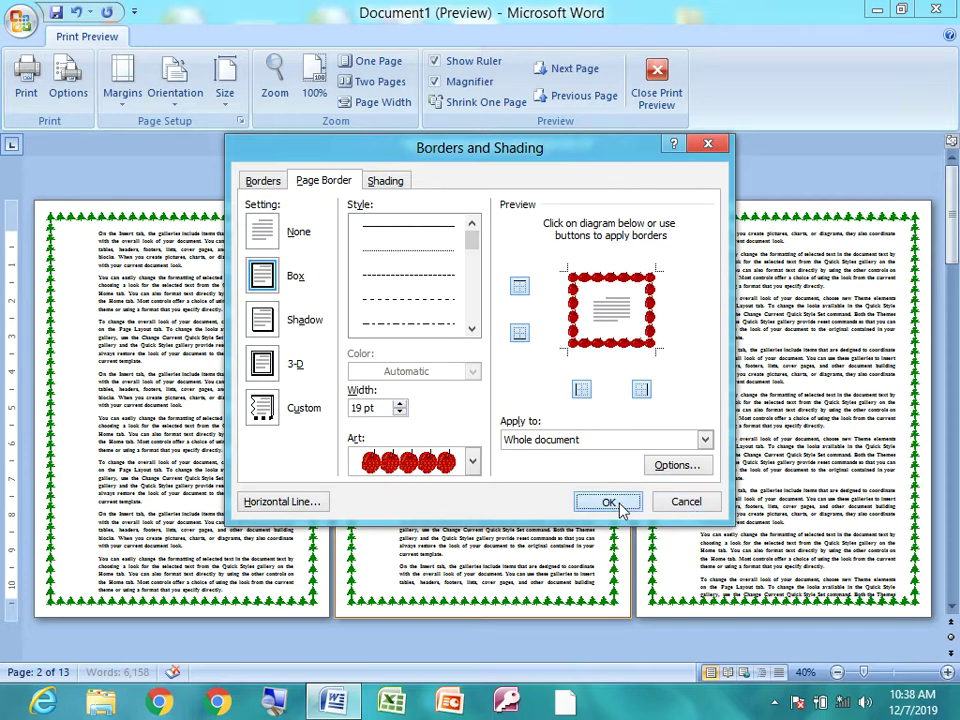
click(610, 503)
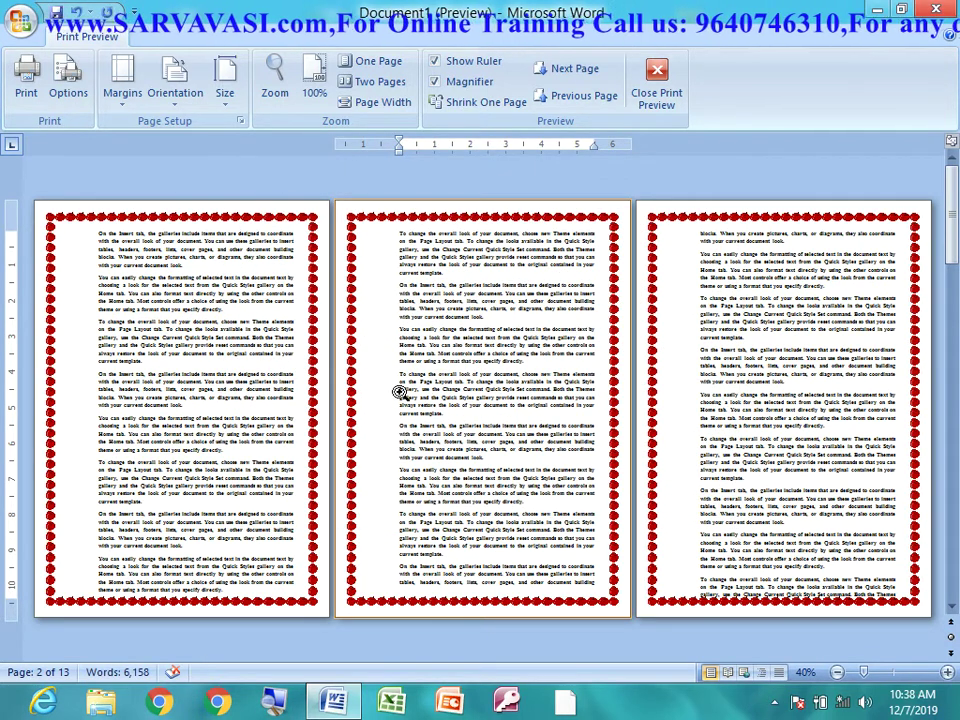
click(278, 332)
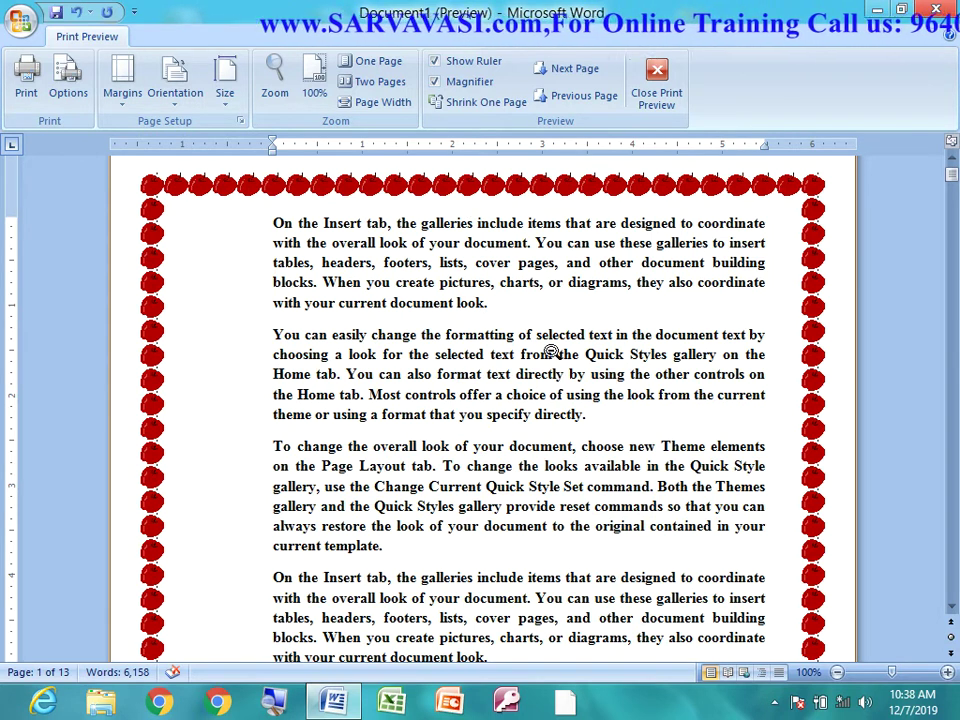
click(240, 121)
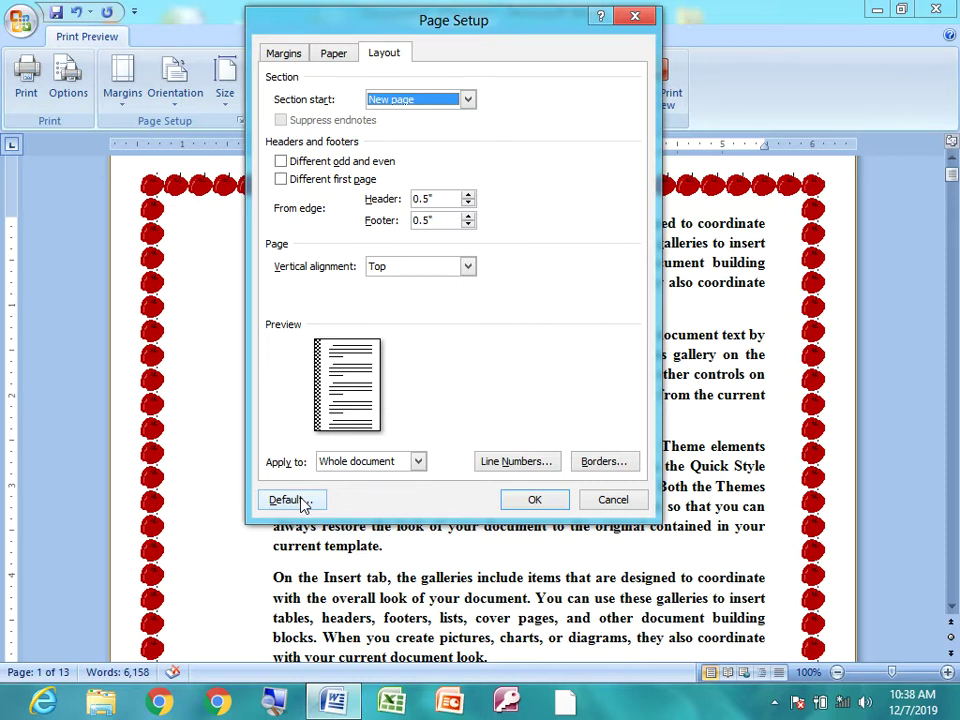
- Set Page Setup's Apply to option to This point forward, then open Borders
click(364, 472)
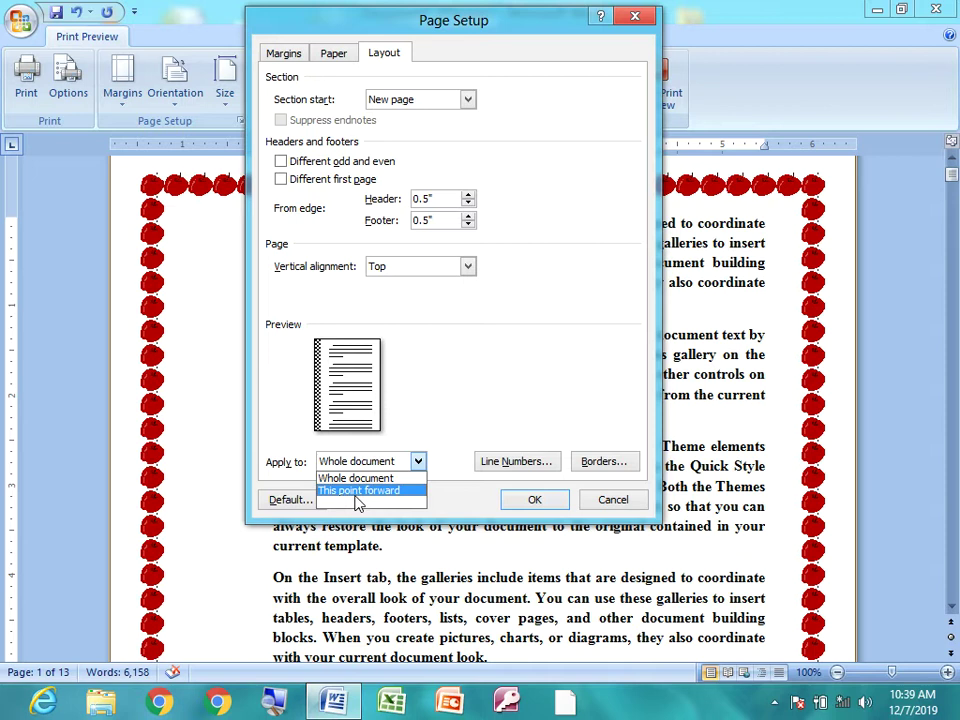
click(356, 492)
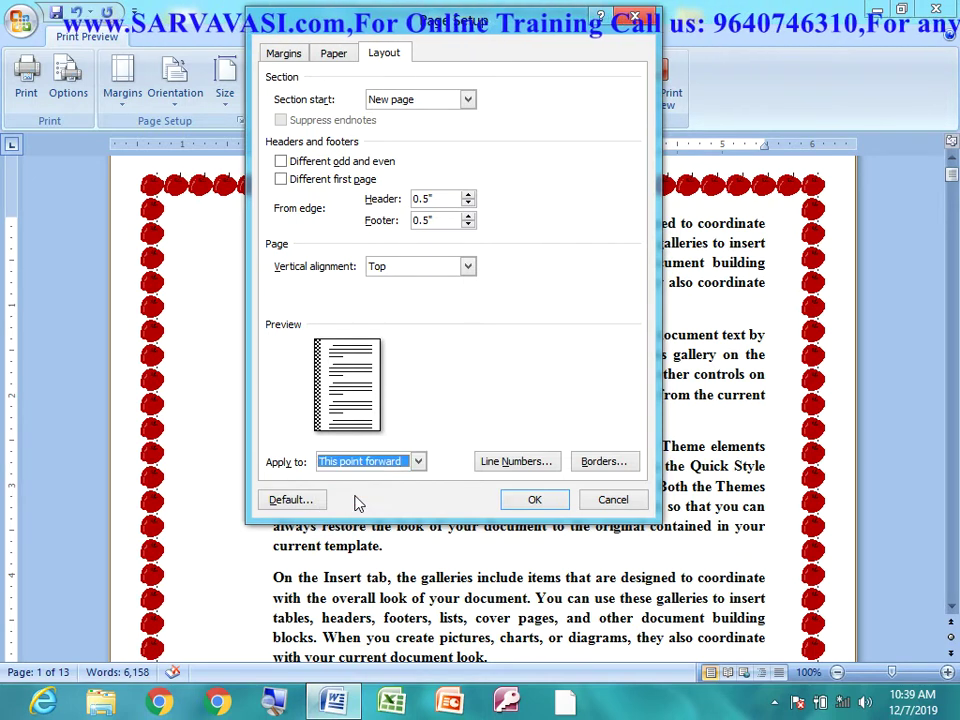
click(603, 461)
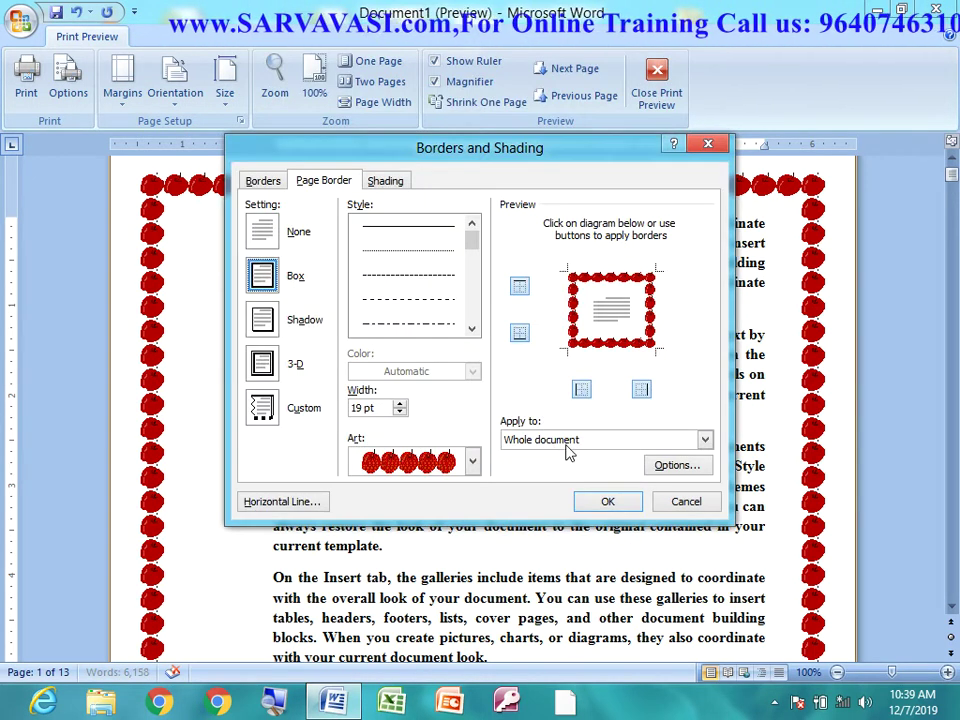
- Use the green tree art border, applied to This section - First page only
click(410, 463)
scroll(410, 540, down, 5)
scroll(410, 540, down, 5)
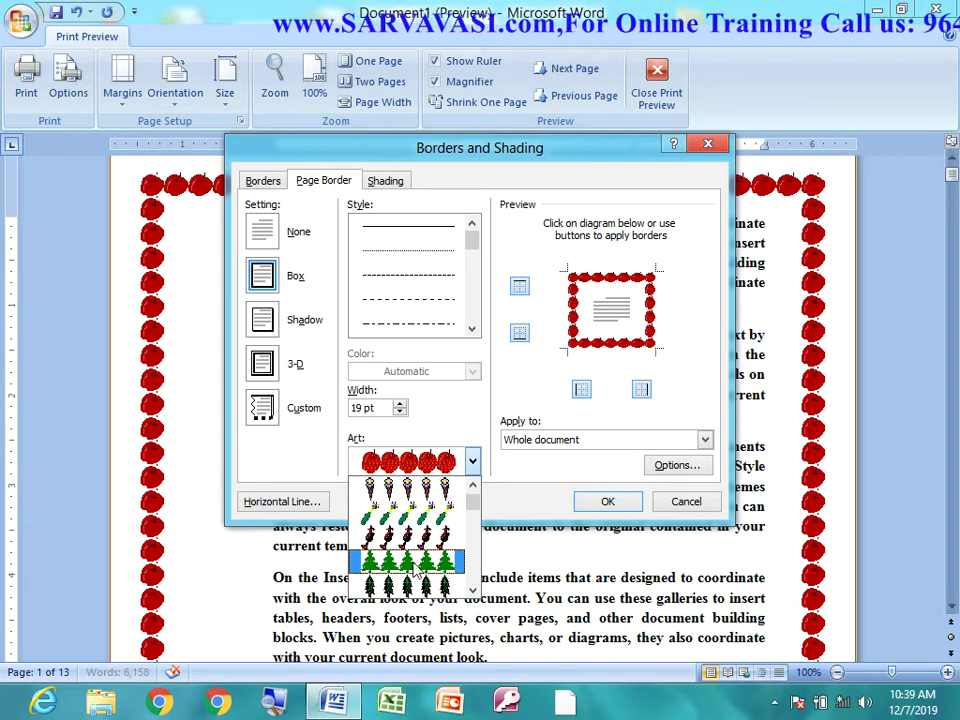
click(407, 561)
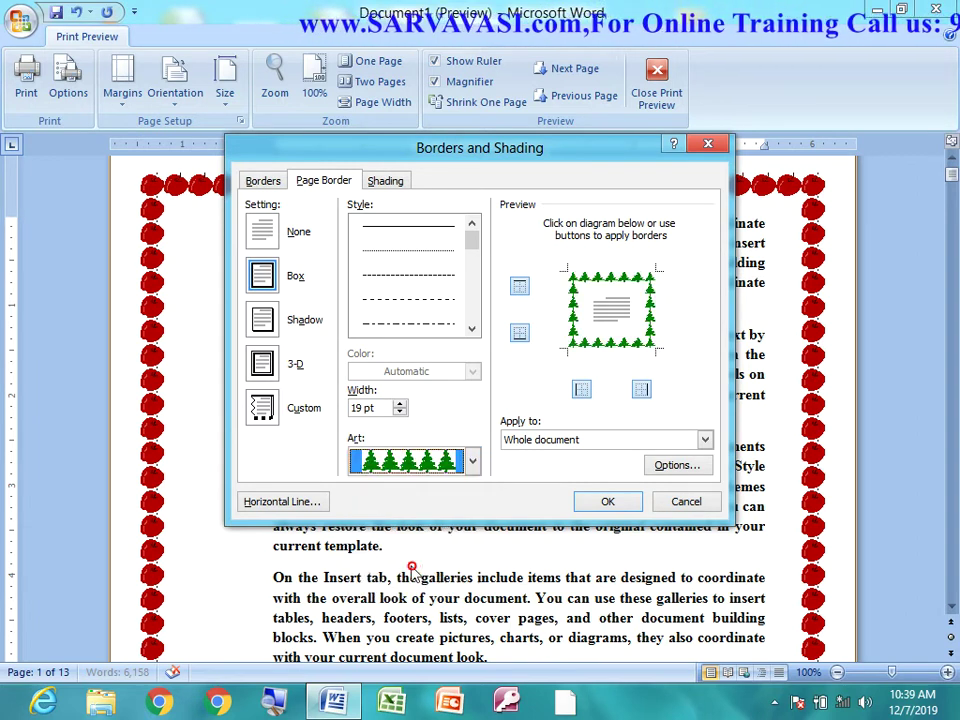
click(563, 440)
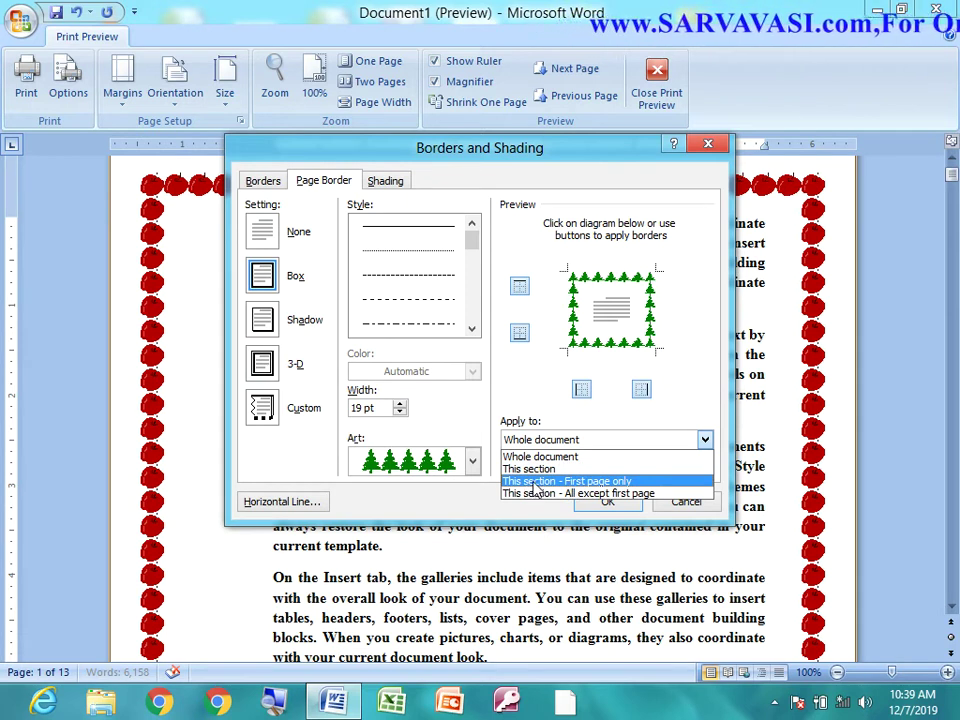
click(612, 484)
click(610, 502)
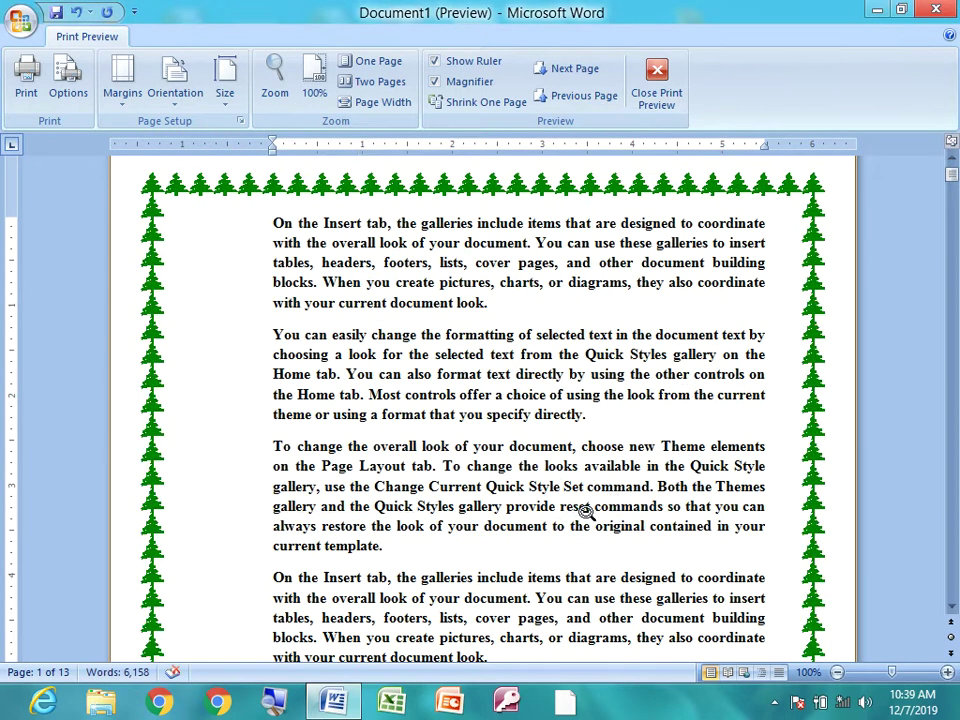
- Scroll through the preview pages, then open and close Page Setup
scroll(547, 529, down, 3)
scroll(547, 529, down, 5)
scroll(547, 529, down, 5)
scroll(547, 529, down, 3)
scroll(547, 529, up, 5)
scroll(547, 529, down, 5)
scroll(547, 529, up, 5)
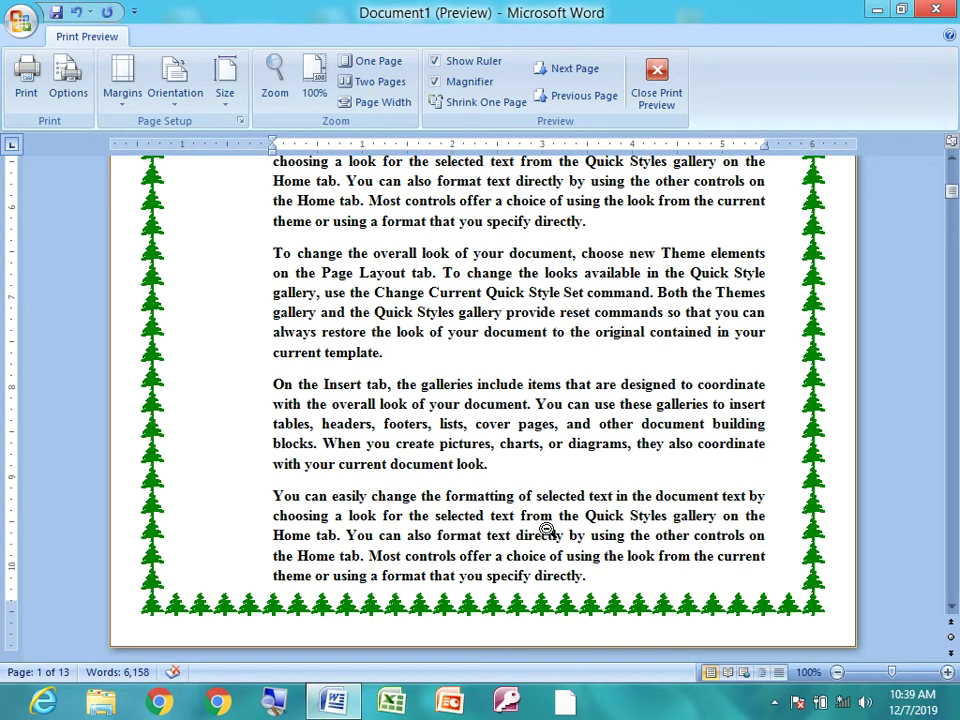
scroll(547, 529, up, 1)
scroll(547, 529, up, 2)
scroll(547, 529, up, 2)
scroll(547, 529, up, 4)
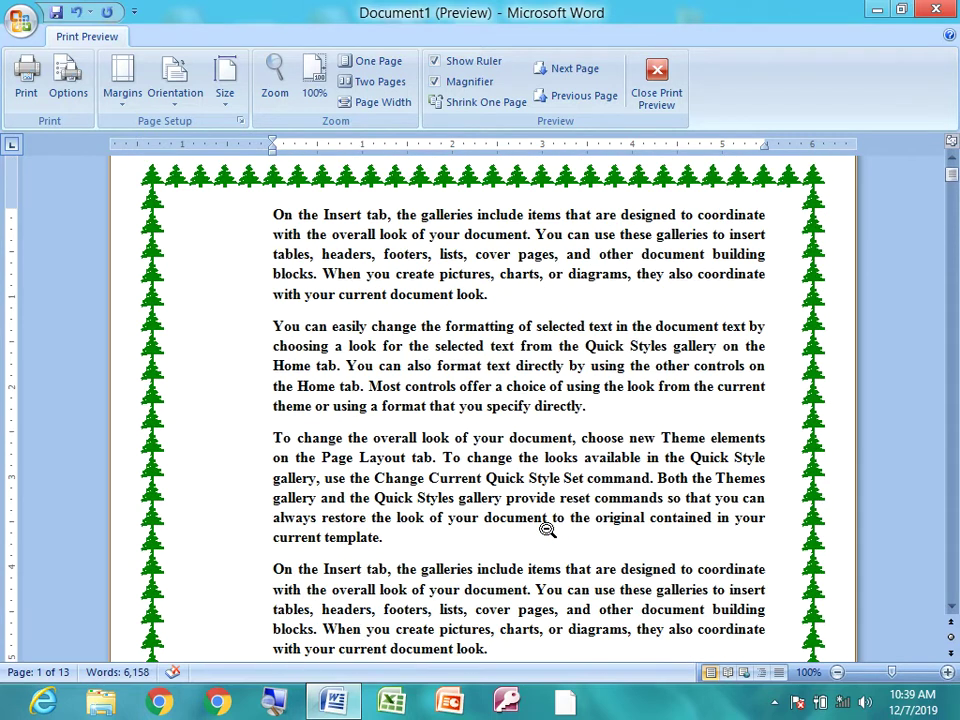
scroll(547, 529, up, 1)
click(241, 120)
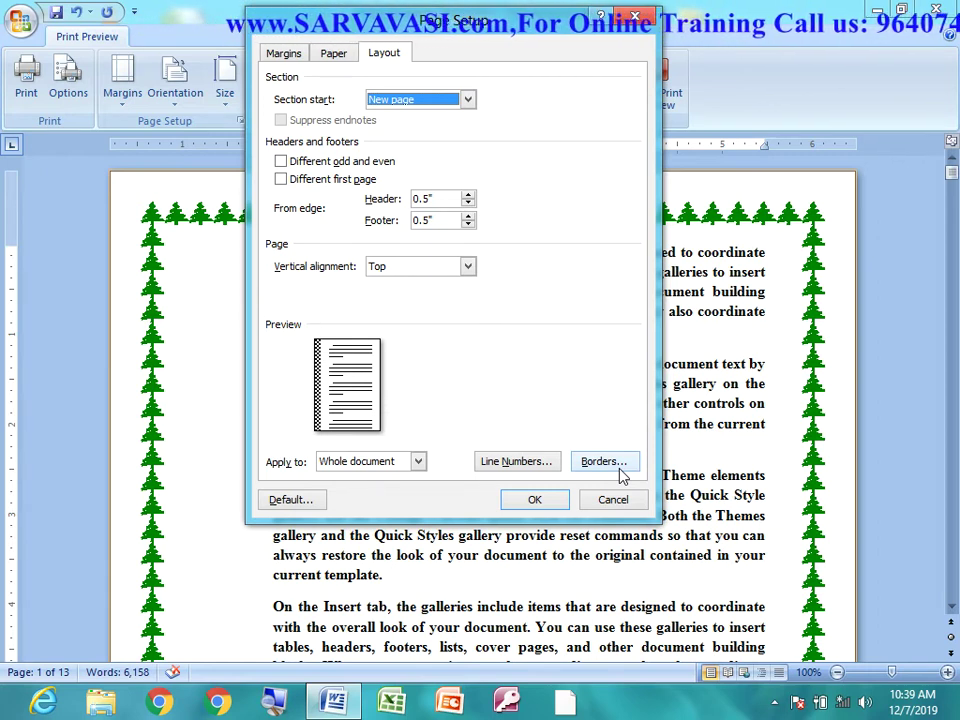
click(535, 500)
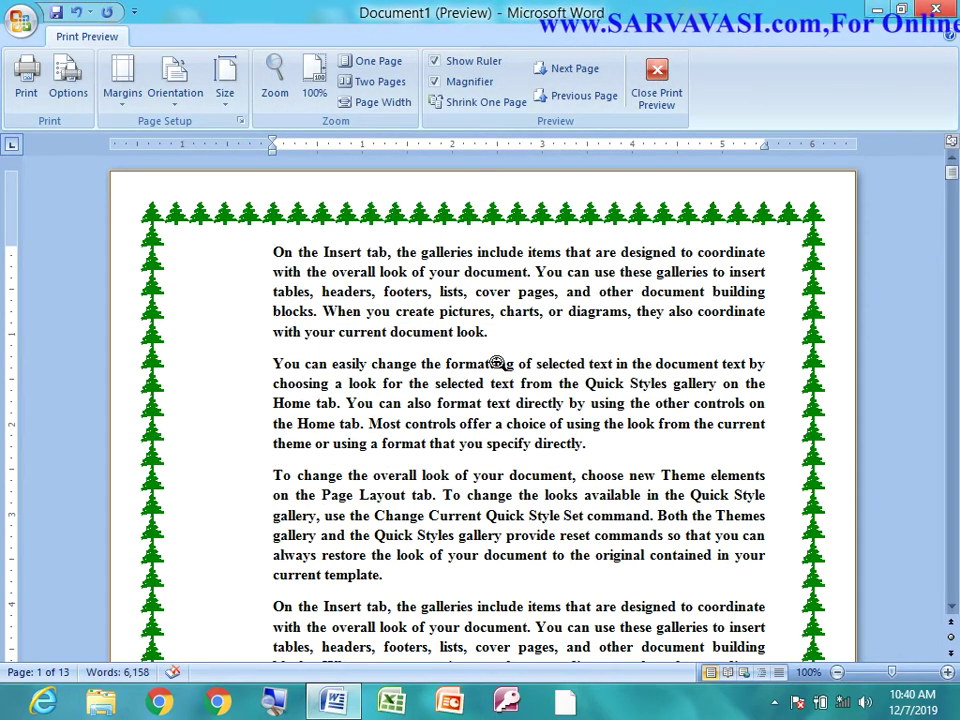
- Exit print preview, browse Margins, Orientation and Size unchanged (A4), then open Page Setup's Margins
click(656, 72)
click(178, 36)
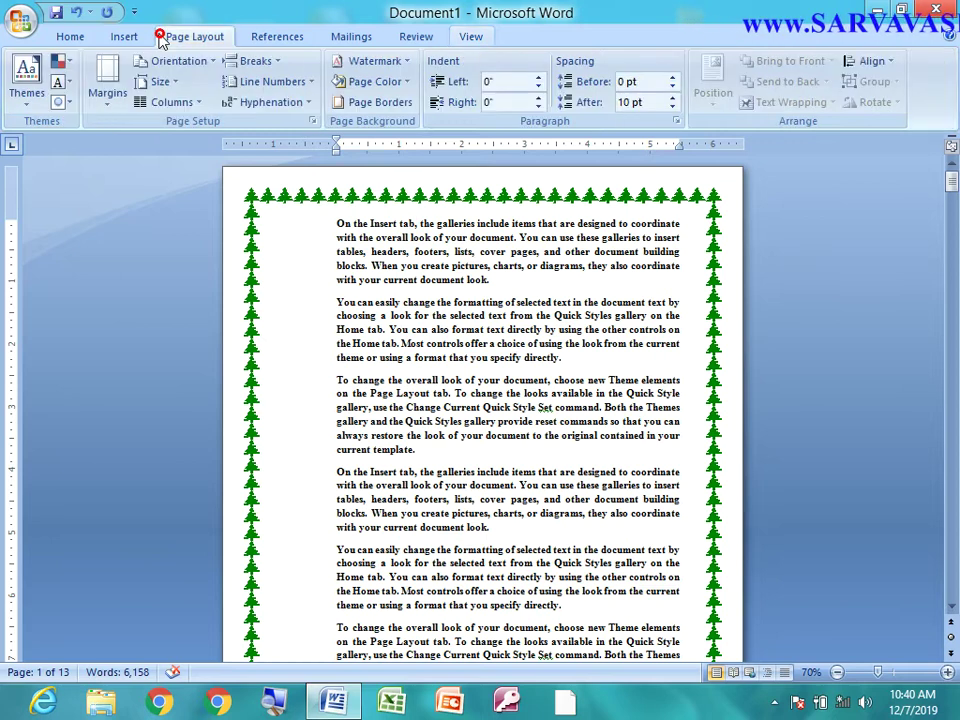
click(108, 110)
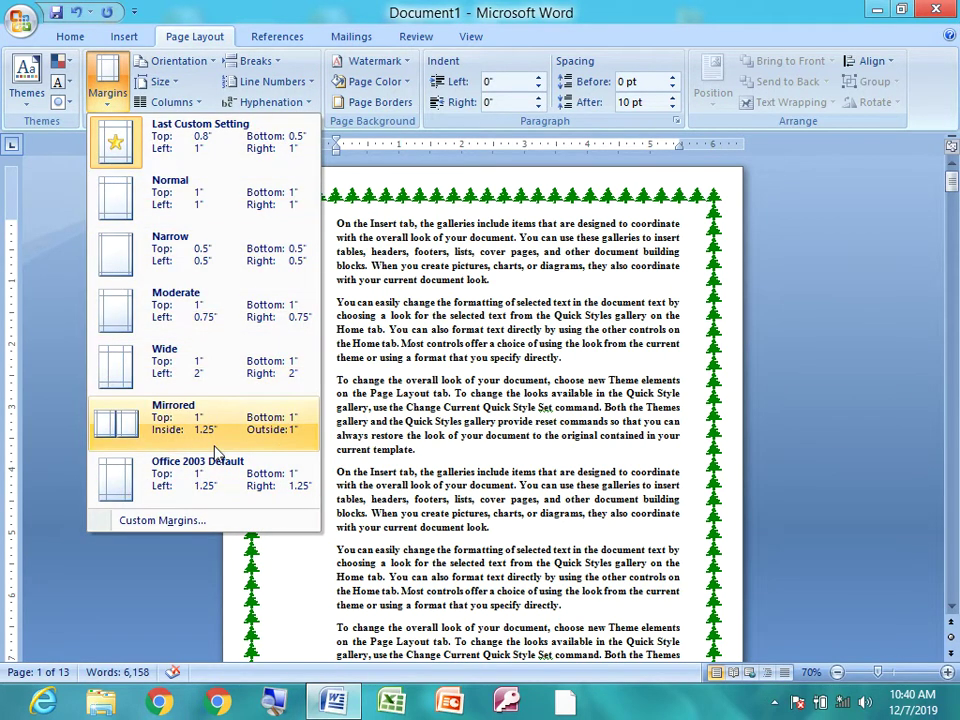
click(296, 20)
click(204, 68)
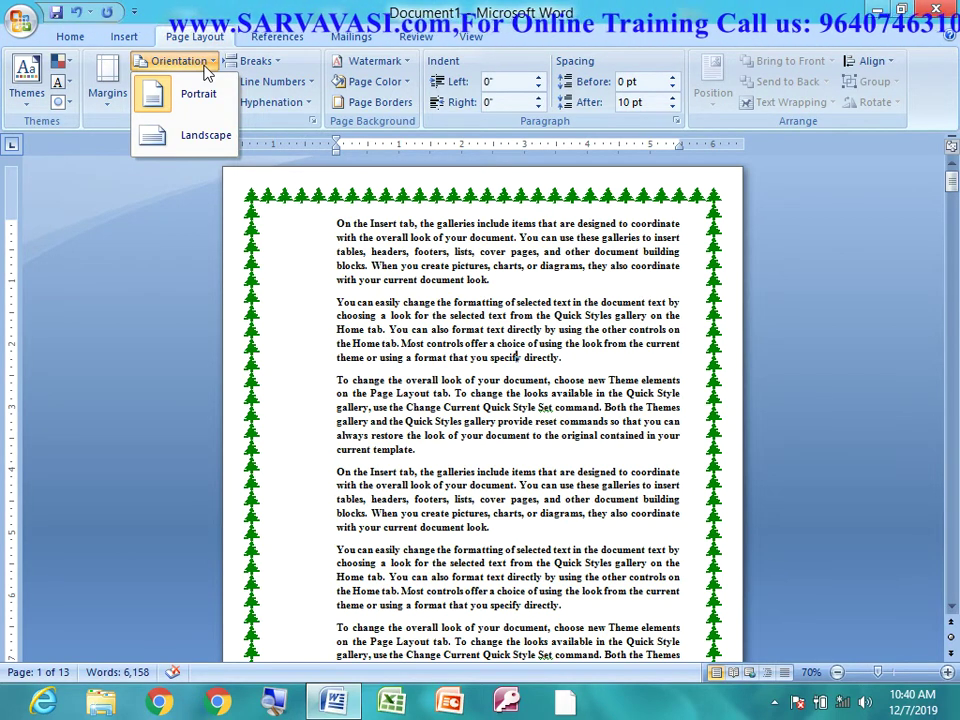
click(205, 62)
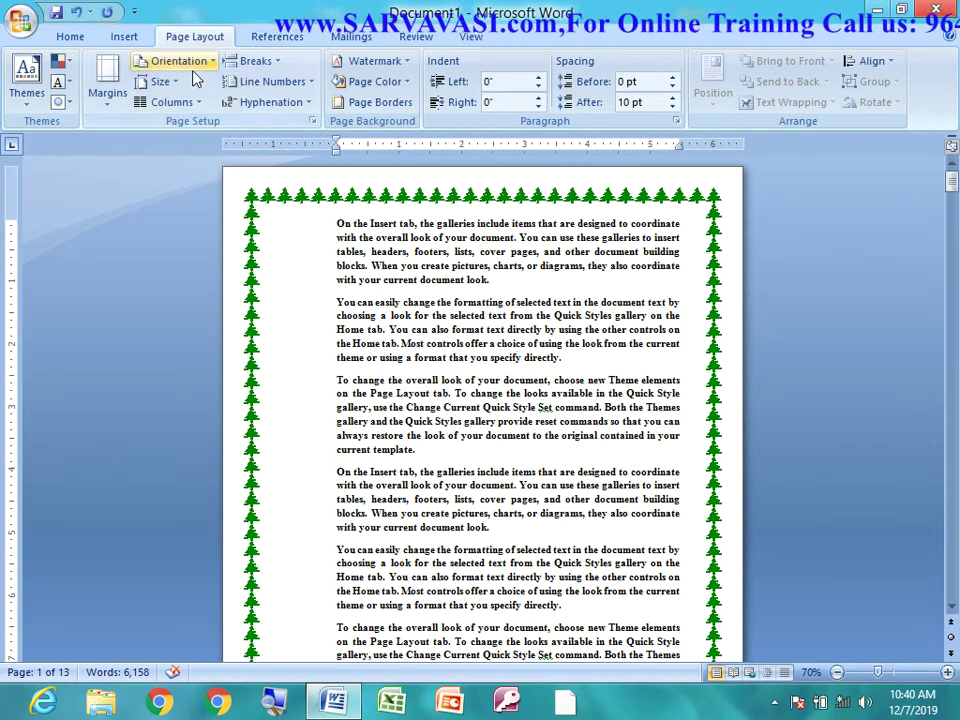
click(165, 82)
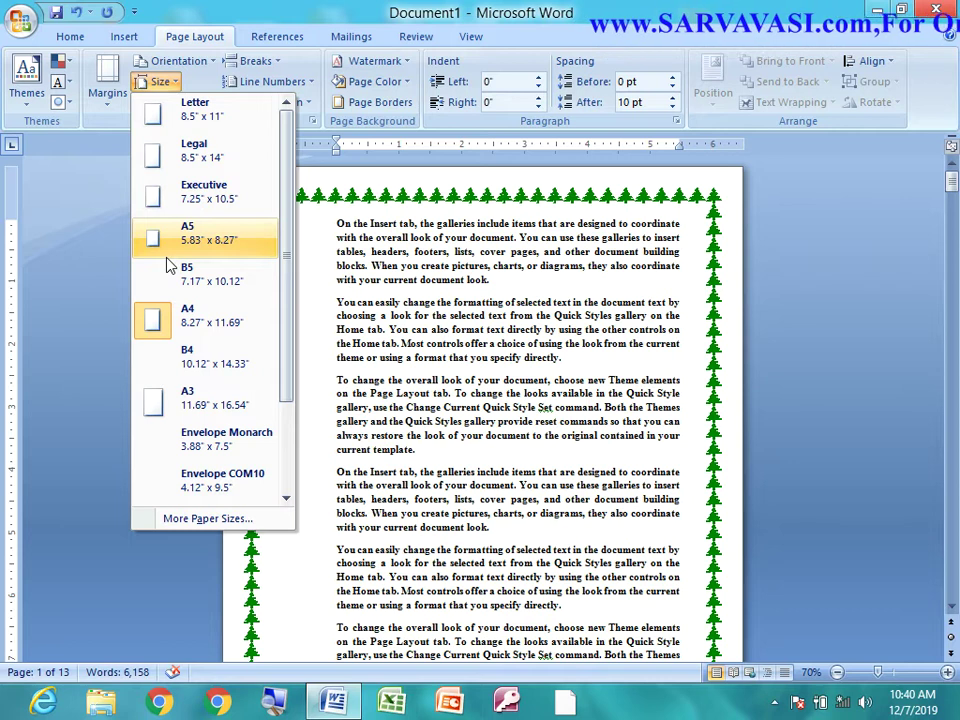
click(160, 317)
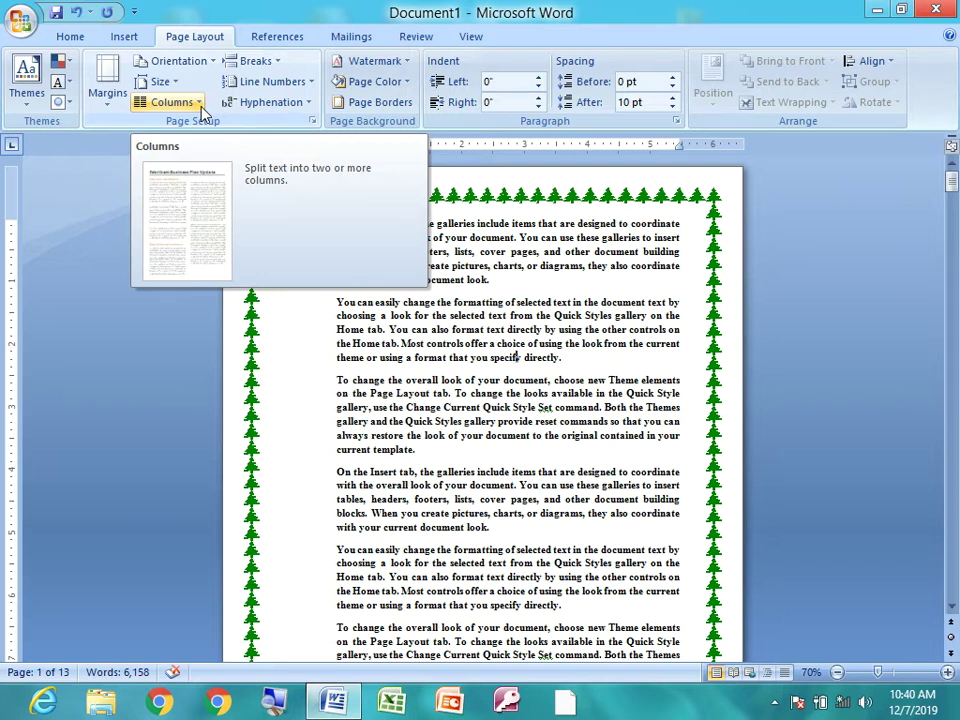
click(312, 121)
click(283, 53)
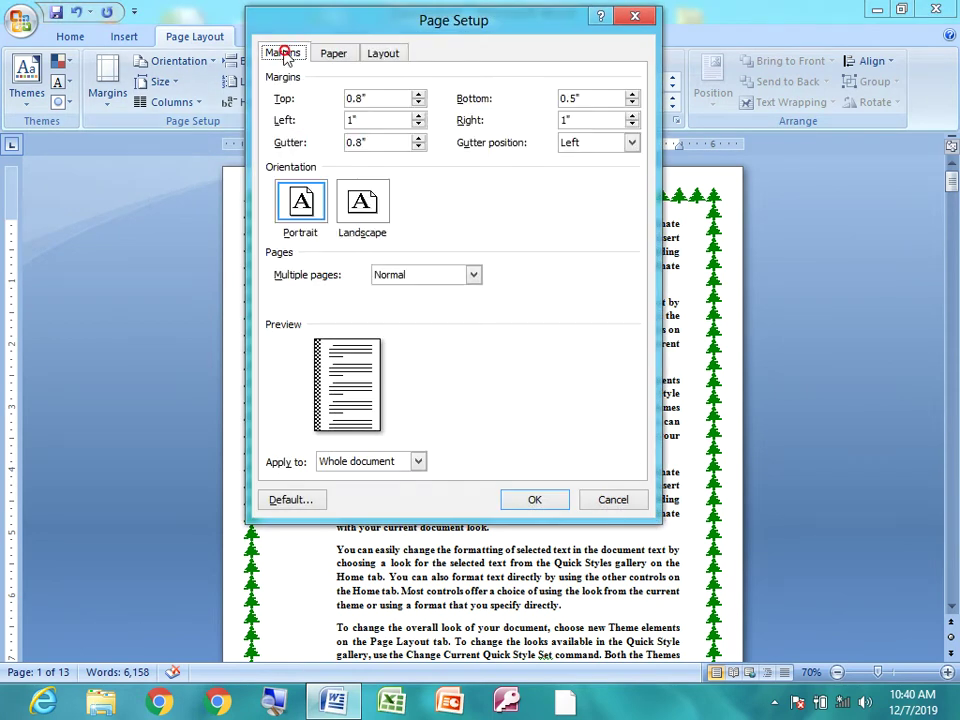
- Clear the gutter margin to 0
click(390, 143)
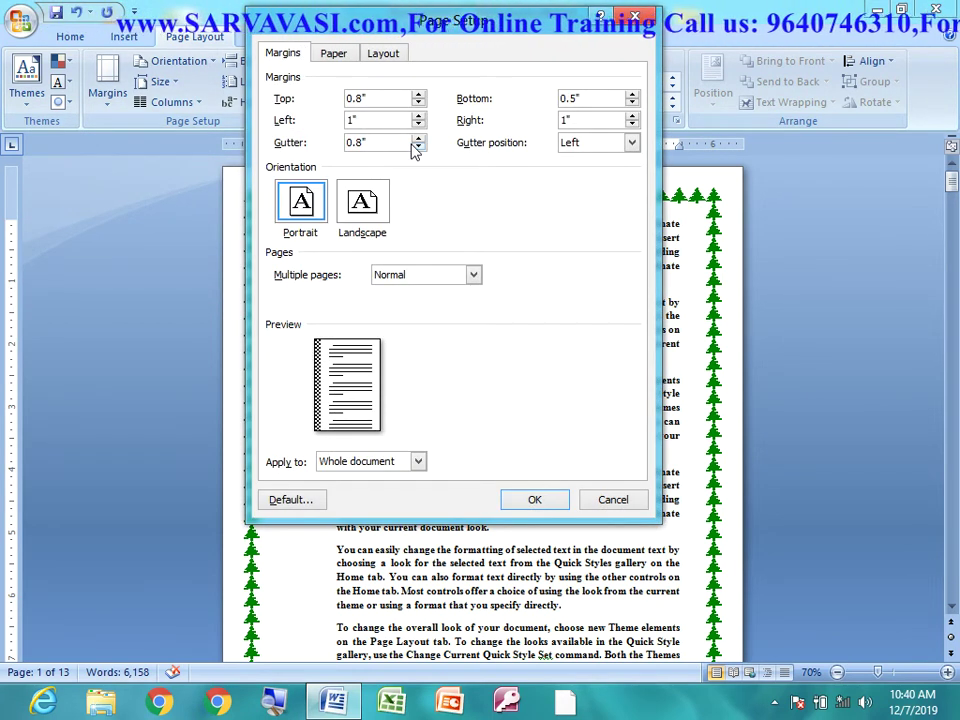
key(BackSpace)
key(BackSpace)
key(BackSpace)
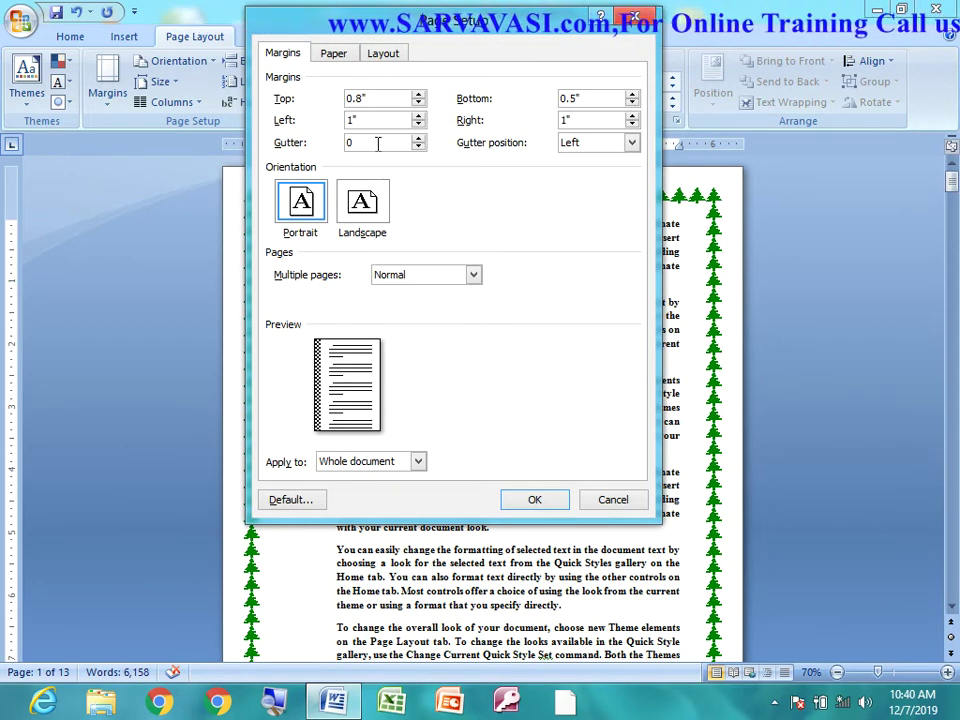
click(379, 119)
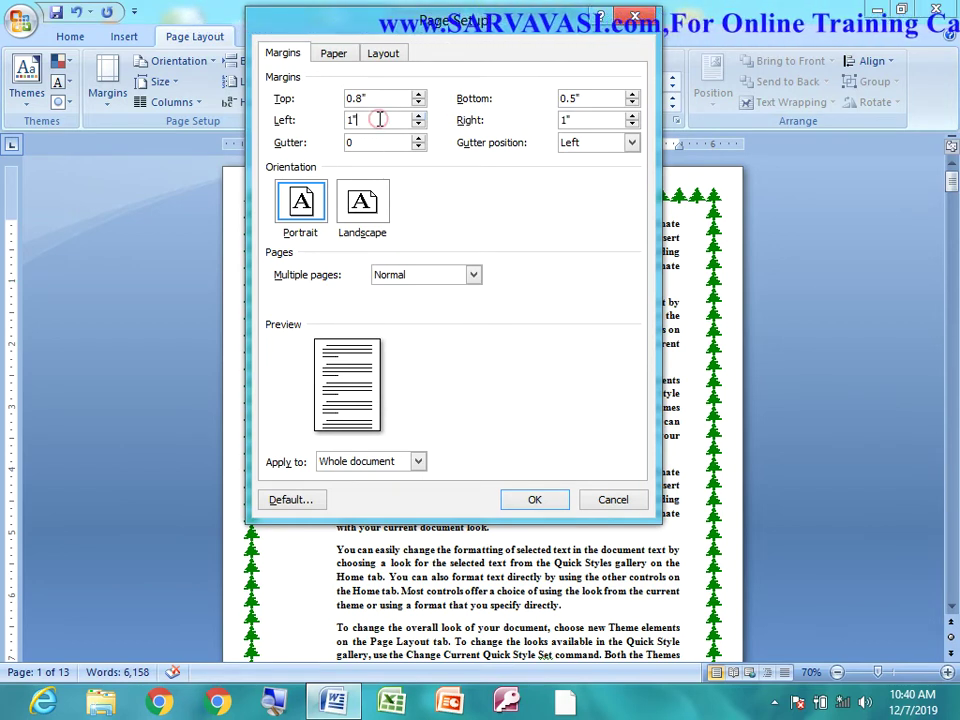
click(331, 55)
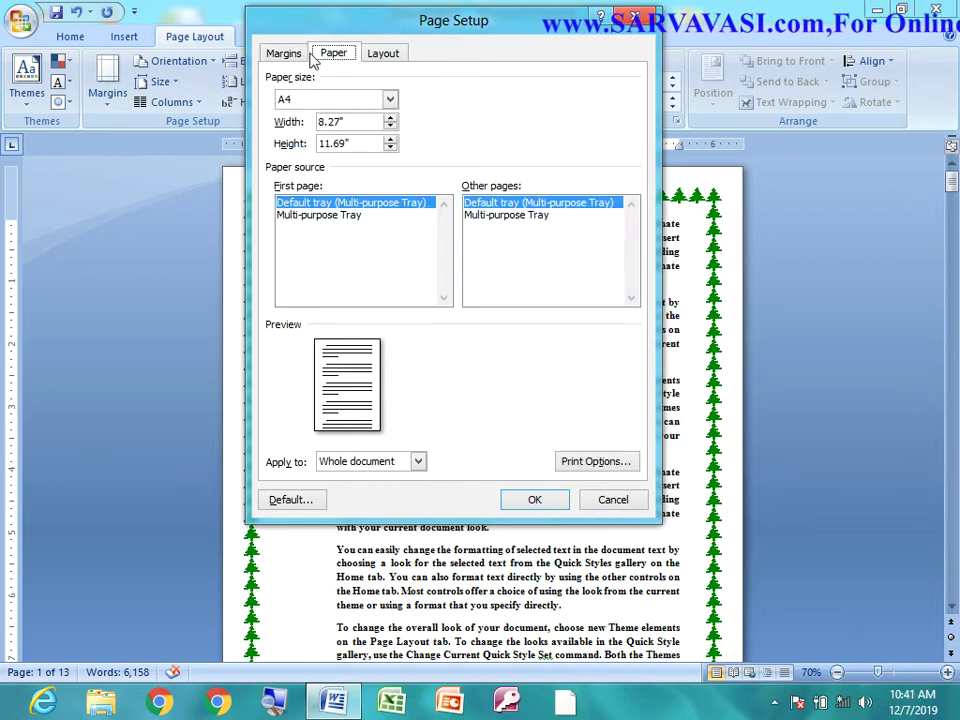
click(298, 56)
- Set the page border art to (none) to remove the tree border
click(380, 55)
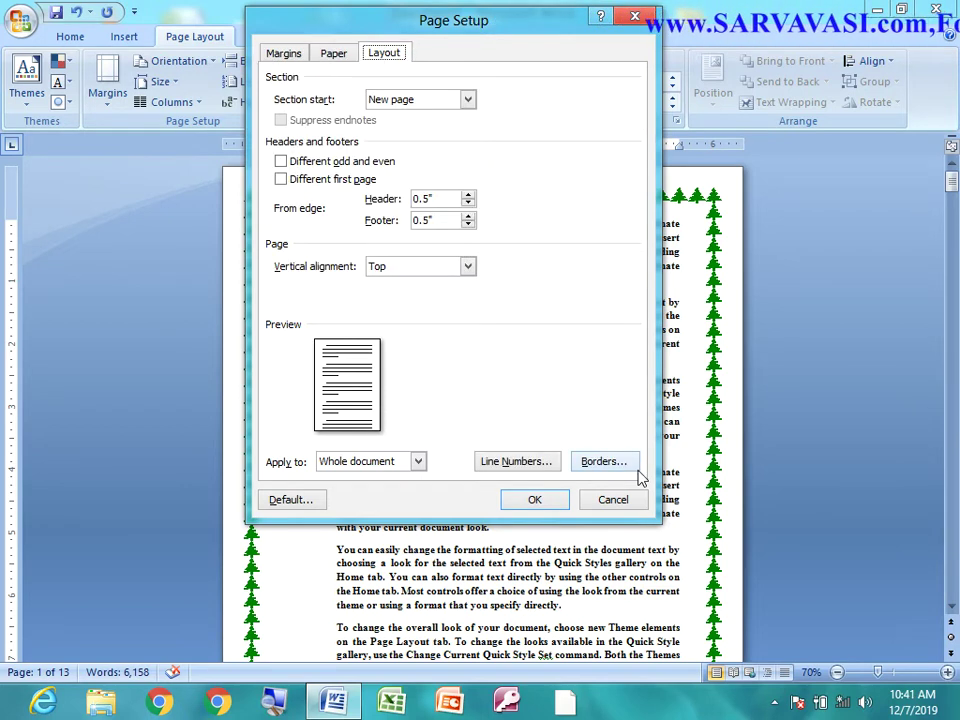
click(620, 461)
click(425, 458)
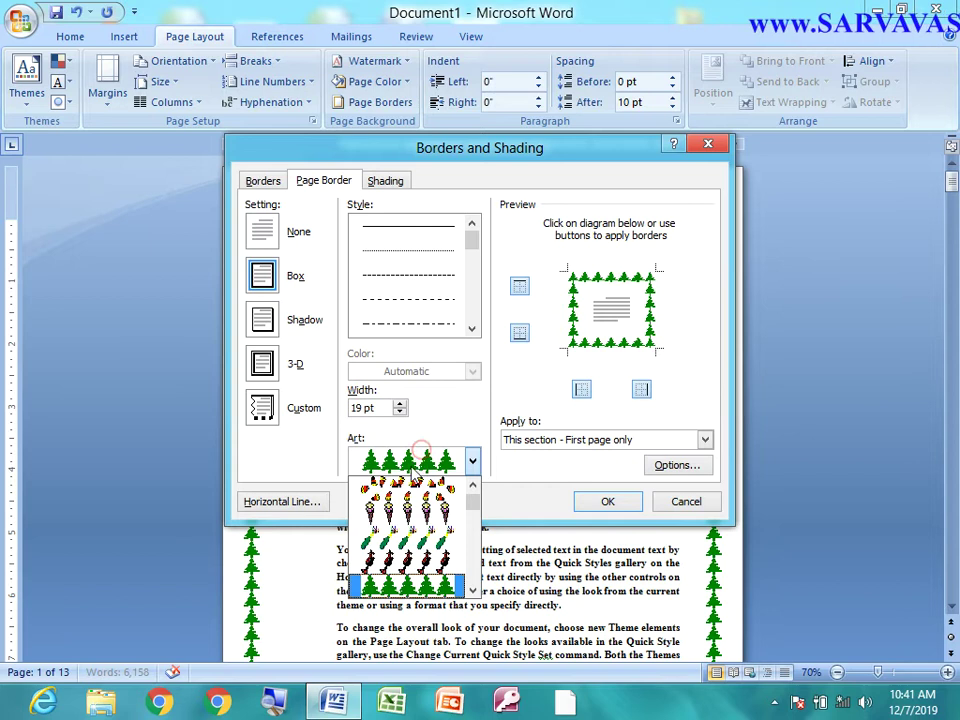
click(407, 484)
click(607, 501)
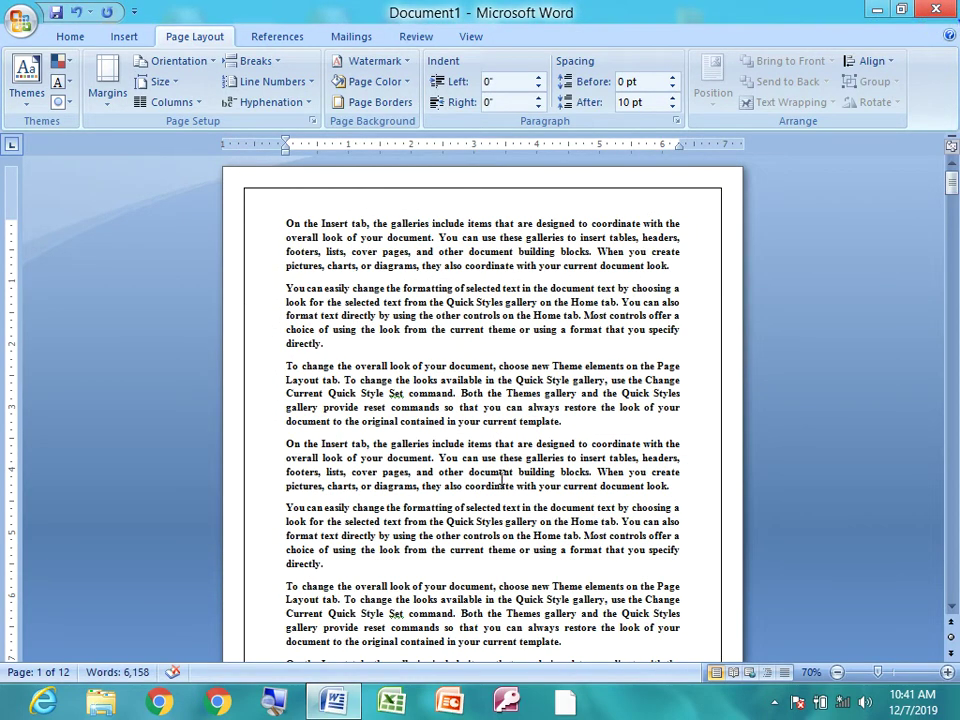
- Close Page Setup, select all text with Ctrl+A, and lay it out in two columns
click(315, 121)
click(536, 501)
drag(283, 219, 590, 265)
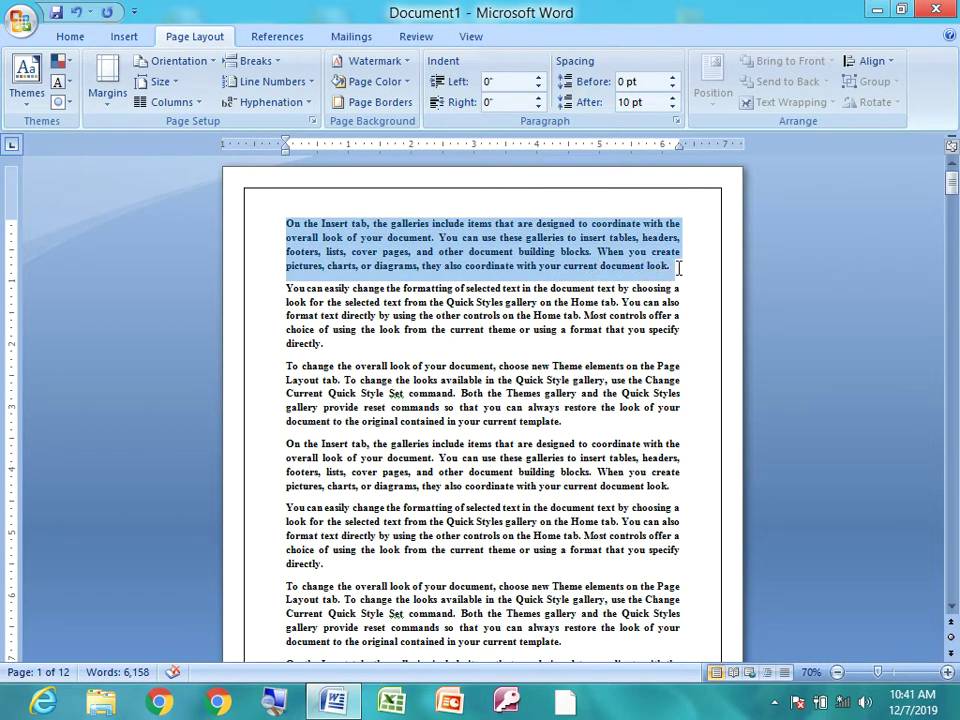
click(573, 358)
key(ctrl+a)
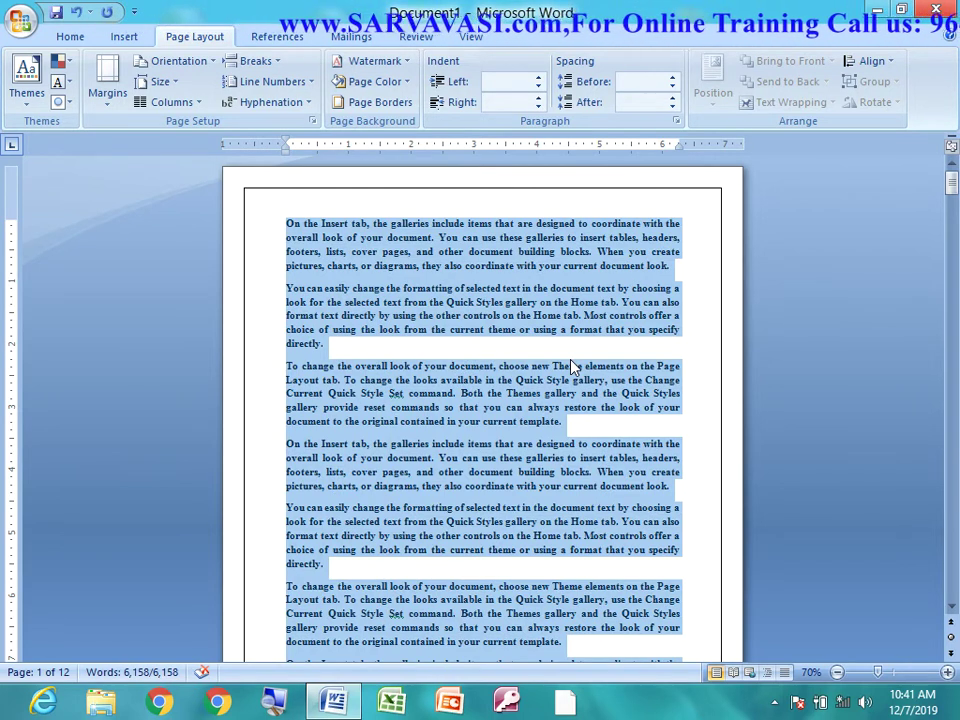
click(188, 104)
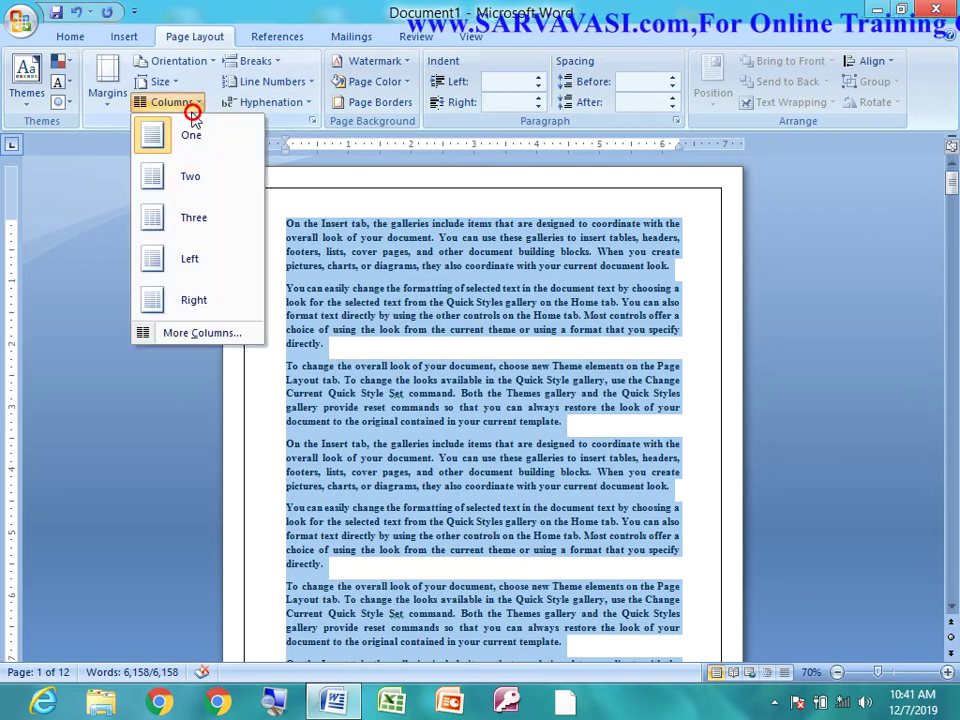
click(197, 178)
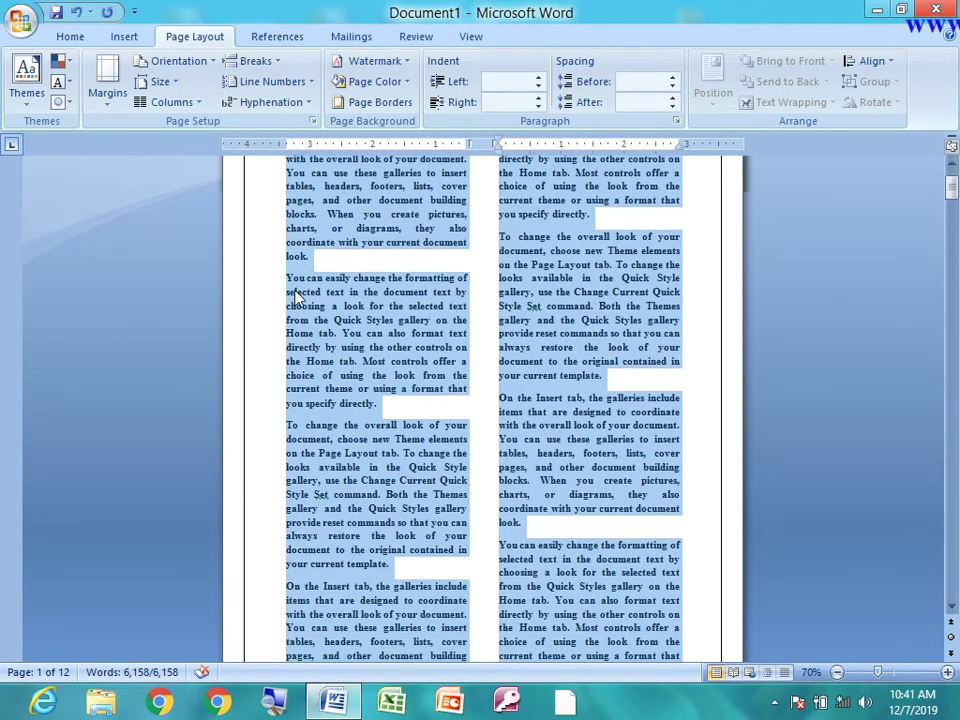
- Scroll through the two-column pages to review the layout, then bring up the Columns choices again
scroll(295, 297, down, 1)
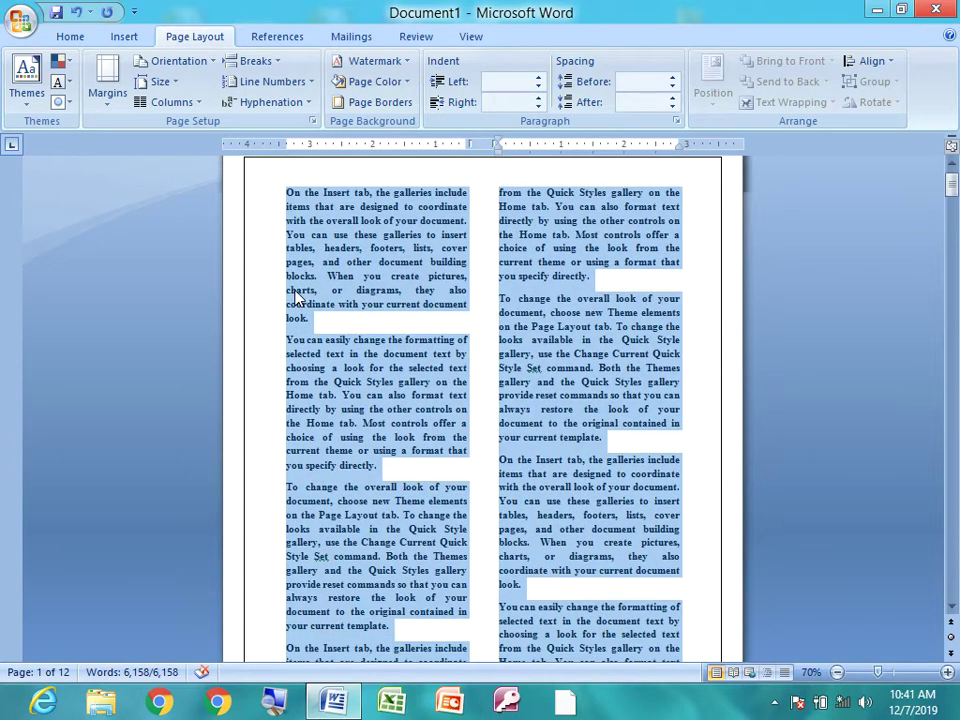
scroll(290, 298, down, 3)
scroll(290, 298, up, 3)
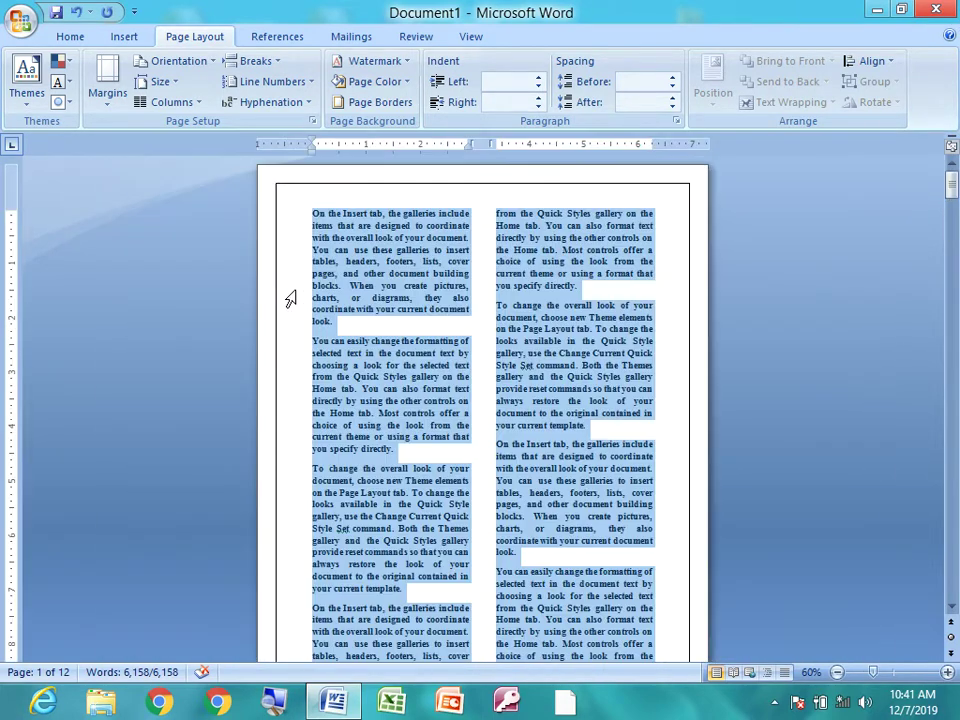
scroll(290, 298, down, 1)
scroll(276, 332, down, 2)
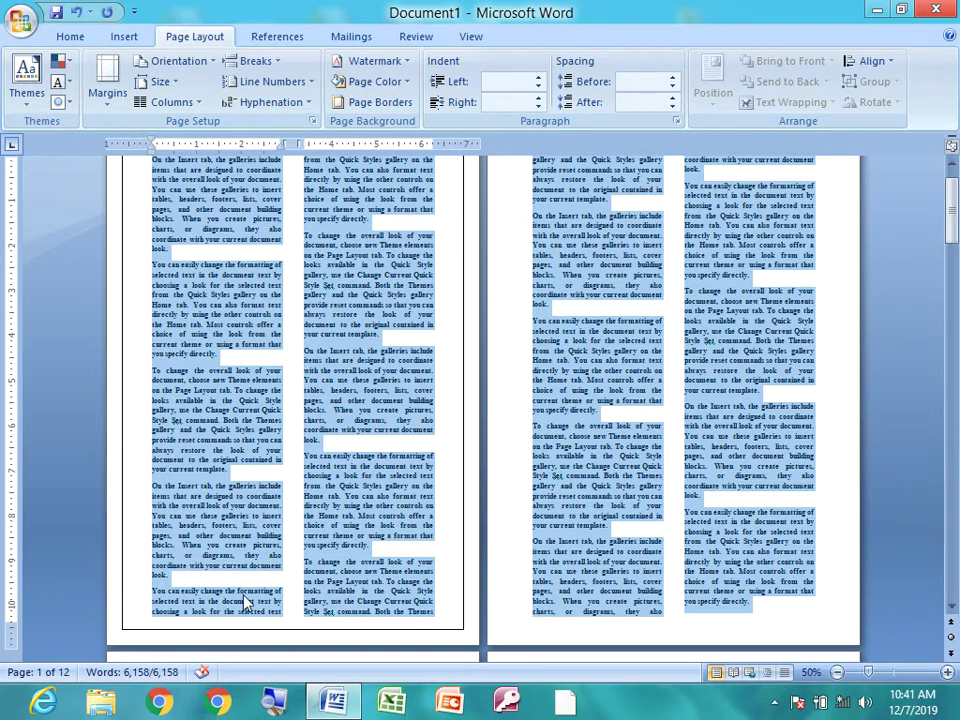
scroll(125, 254, up, 1)
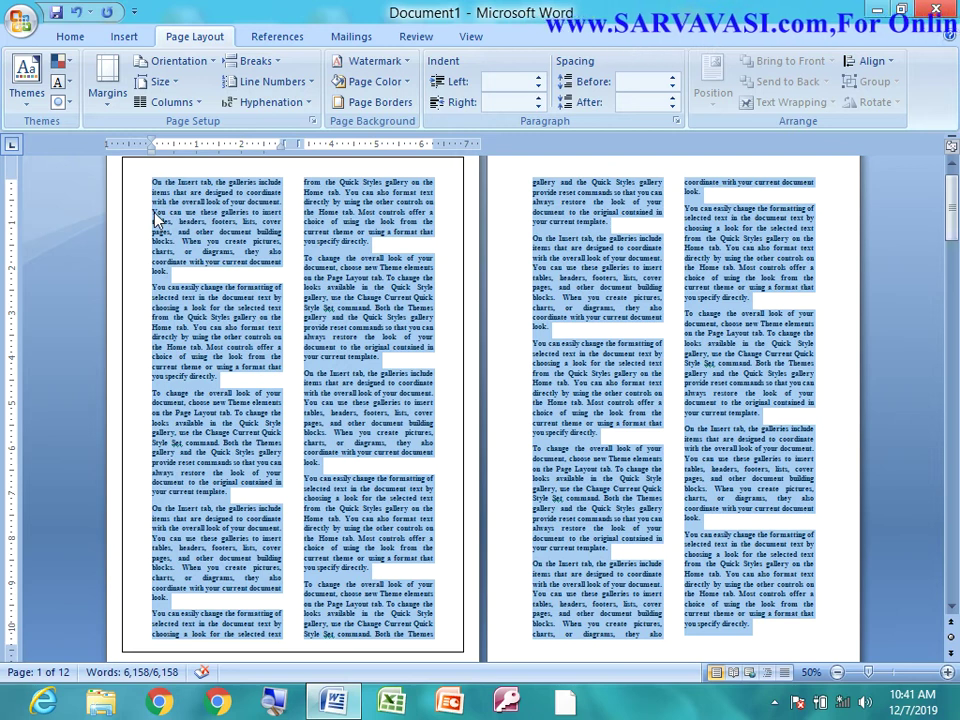
click(185, 102)
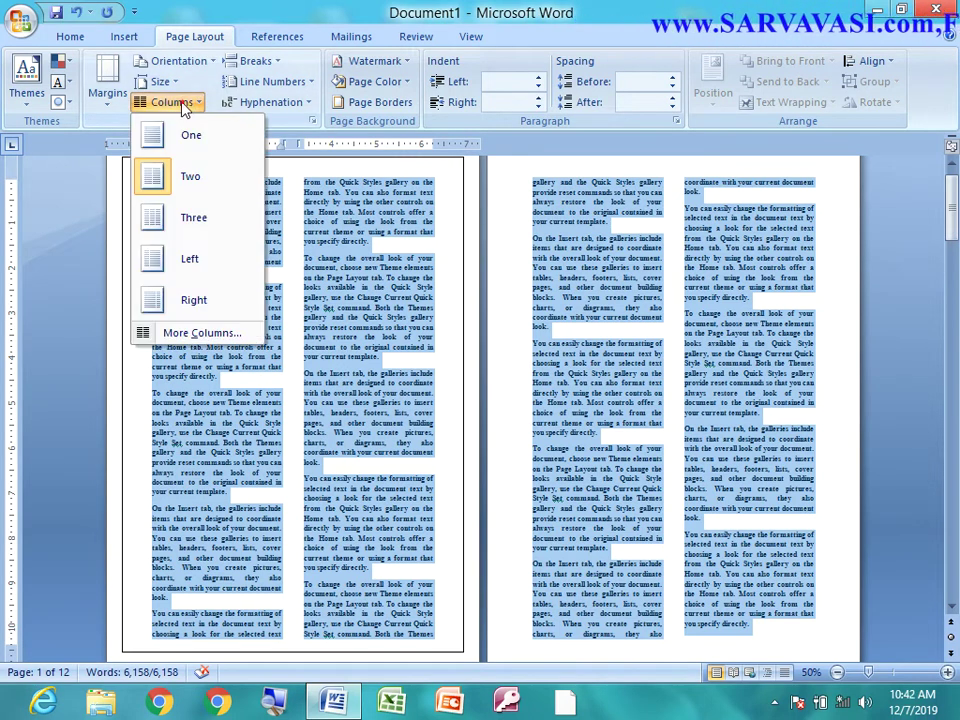
- Try the Three-column preset, then the Left preset with a narrow left column
click(193, 218)
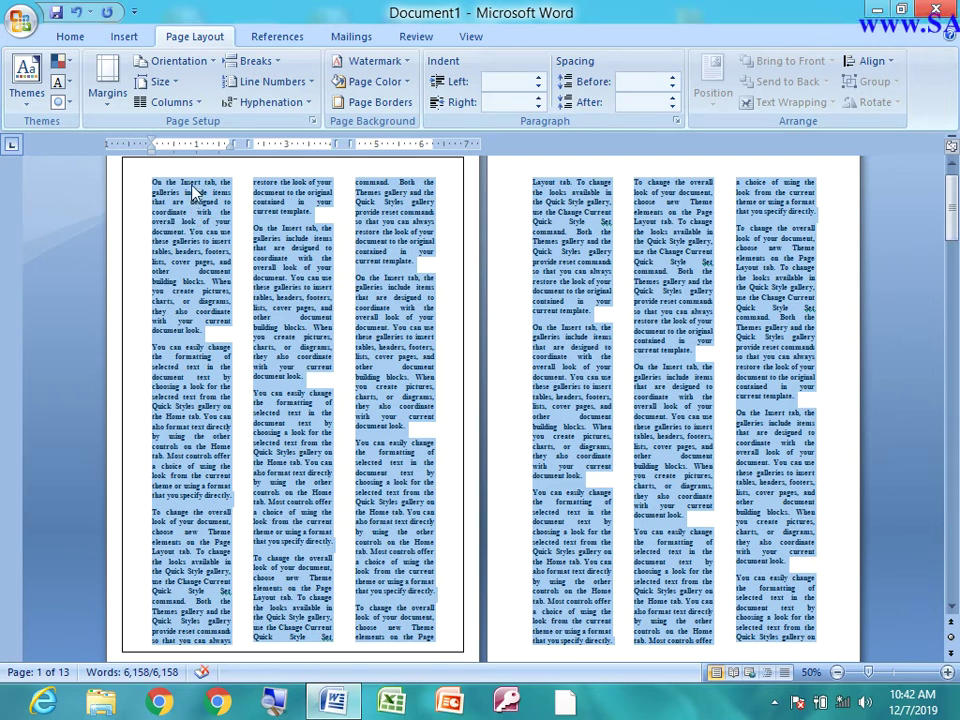
click(172, 102)
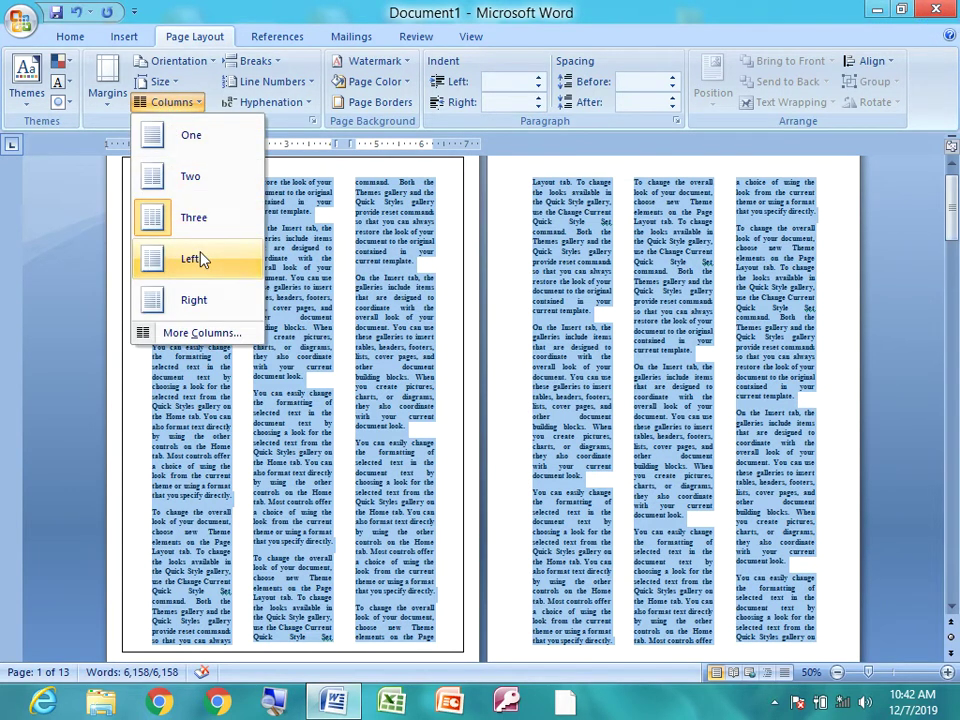
click(200, 258)
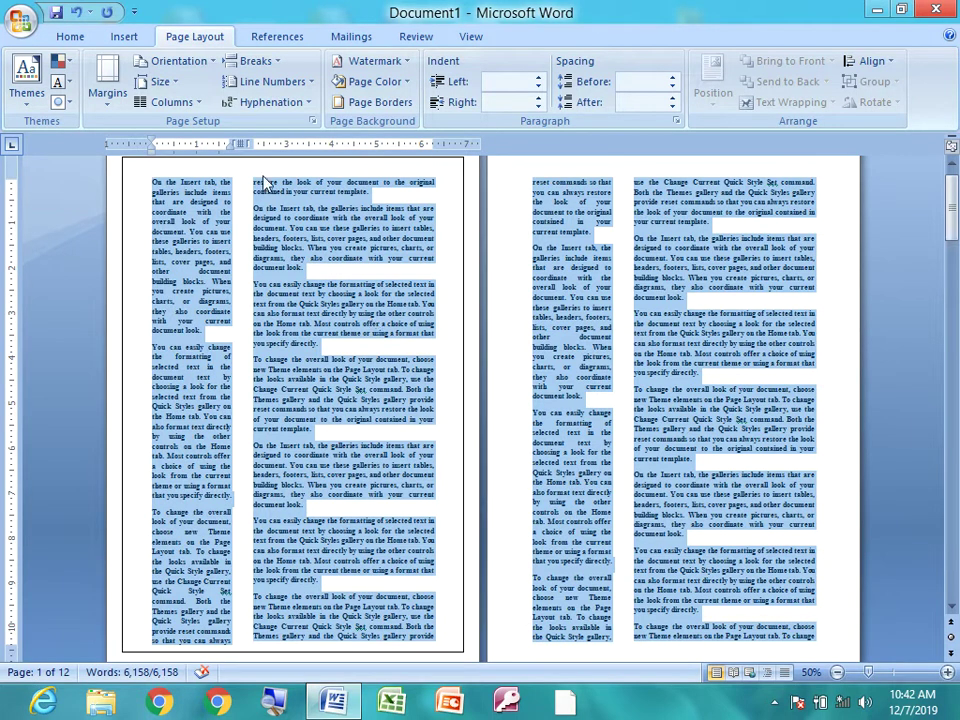
- Switch to the Right preset (4.01" and 1.76" columns) and open More Columns
click(199, 105)
click(197, 300)
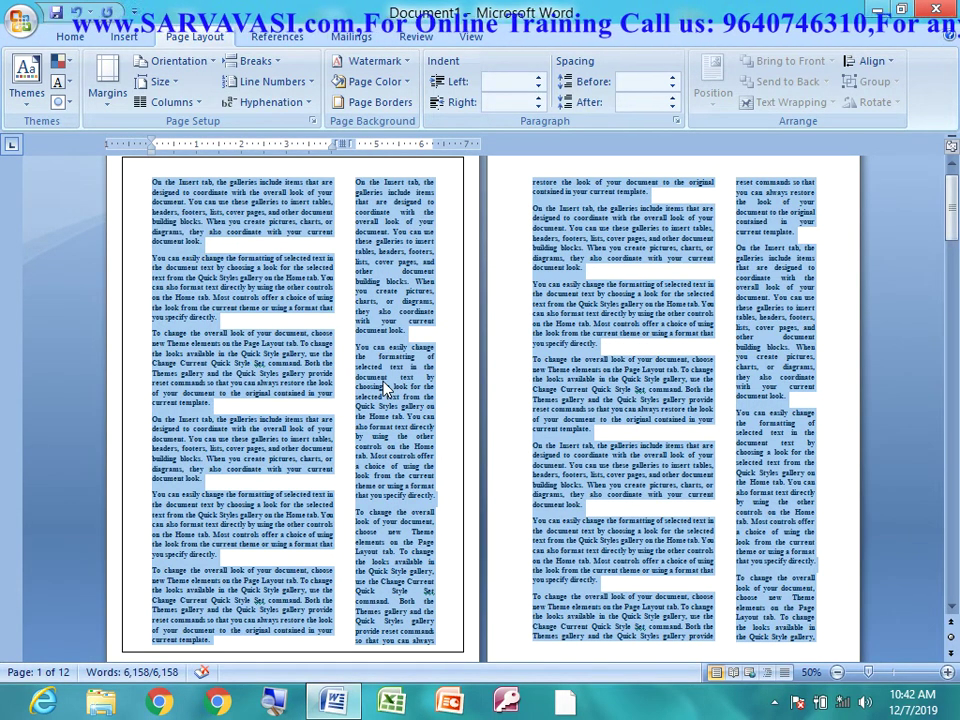
click(183, 105)
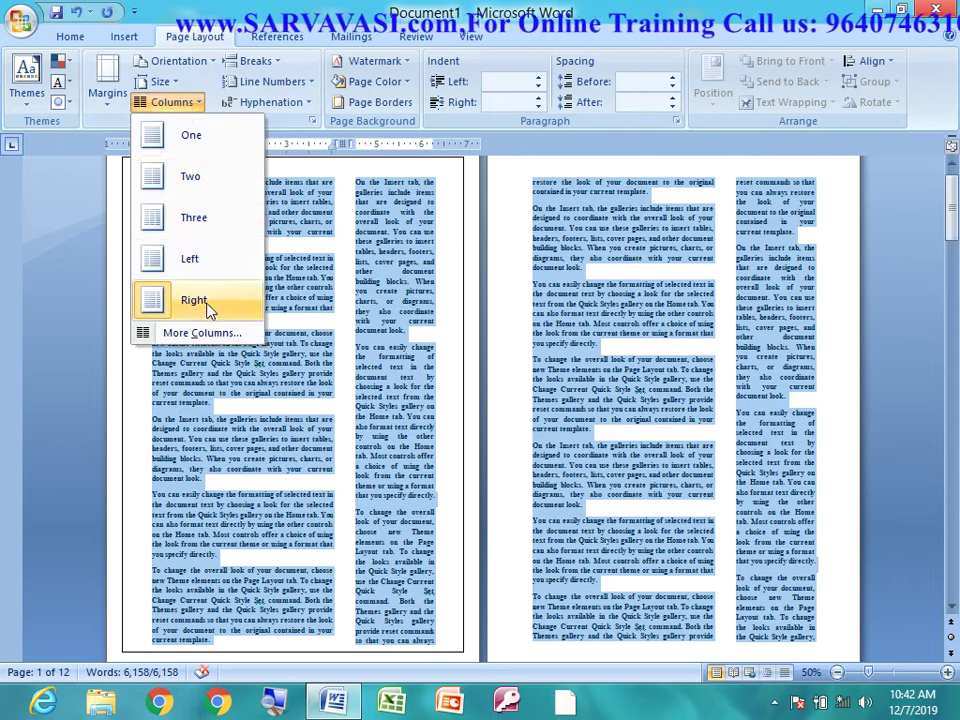
click(200, 332)
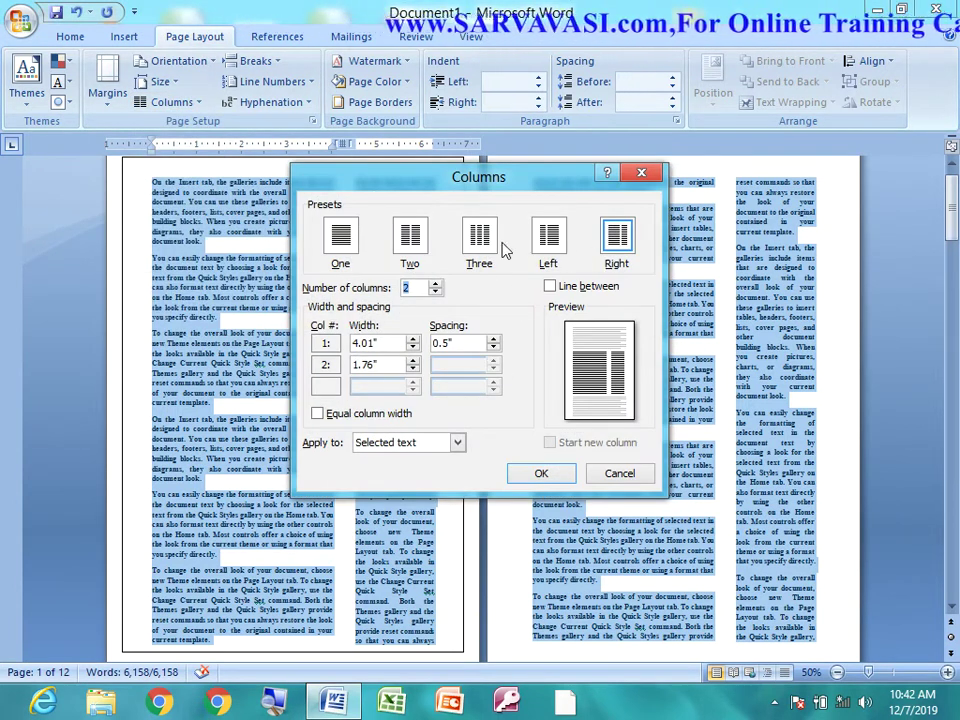
- In the Columns dialog, start from Three and apply 5 equal columns
click(481, 245)
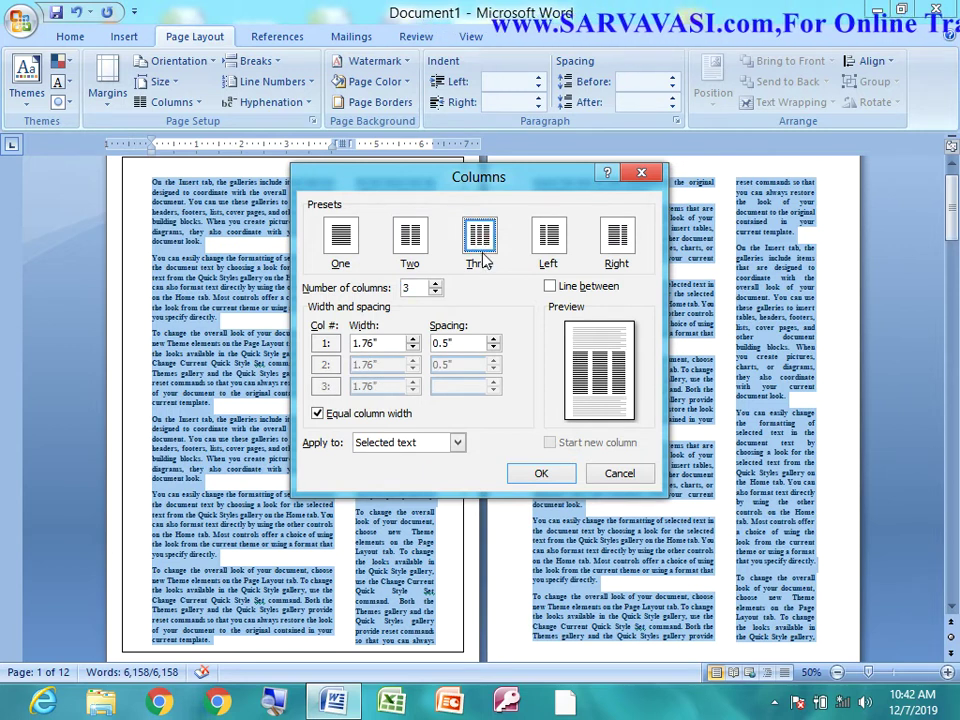
click(435, 284)
click(435, 284)
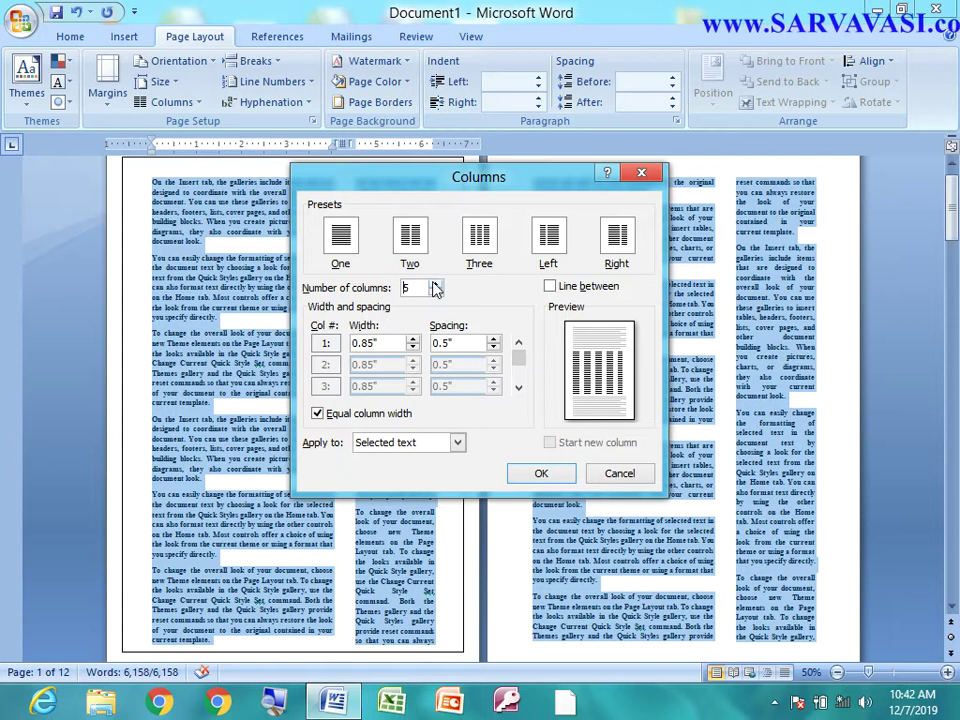
click(545, 477)
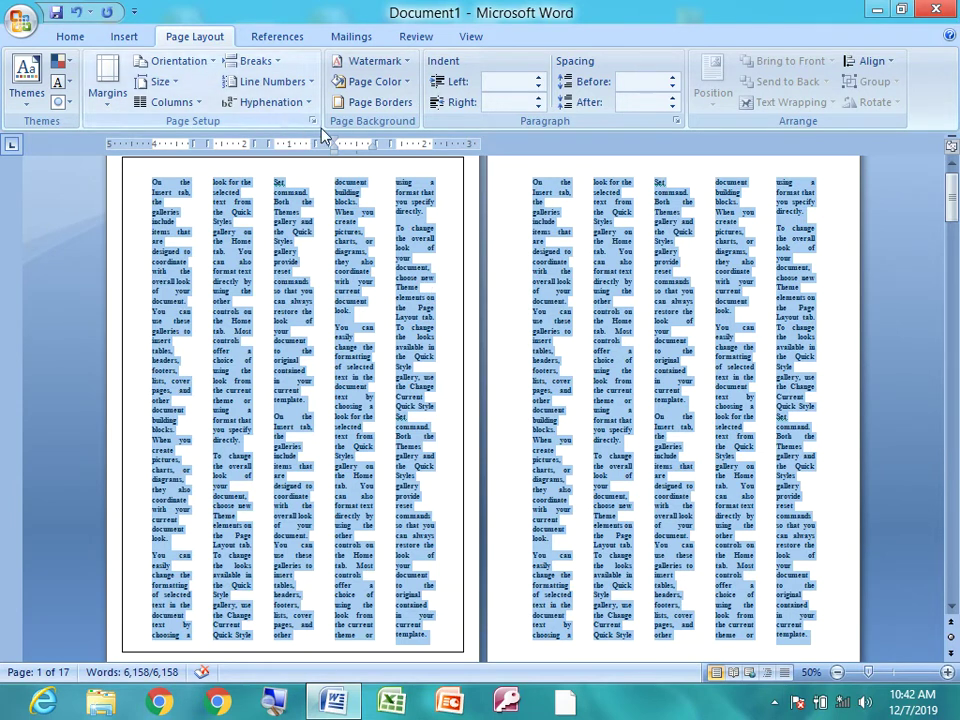
- Reopen More Columns and apply the Left preset, a 1.76" column beside a 4.01" one
click(182, 102)
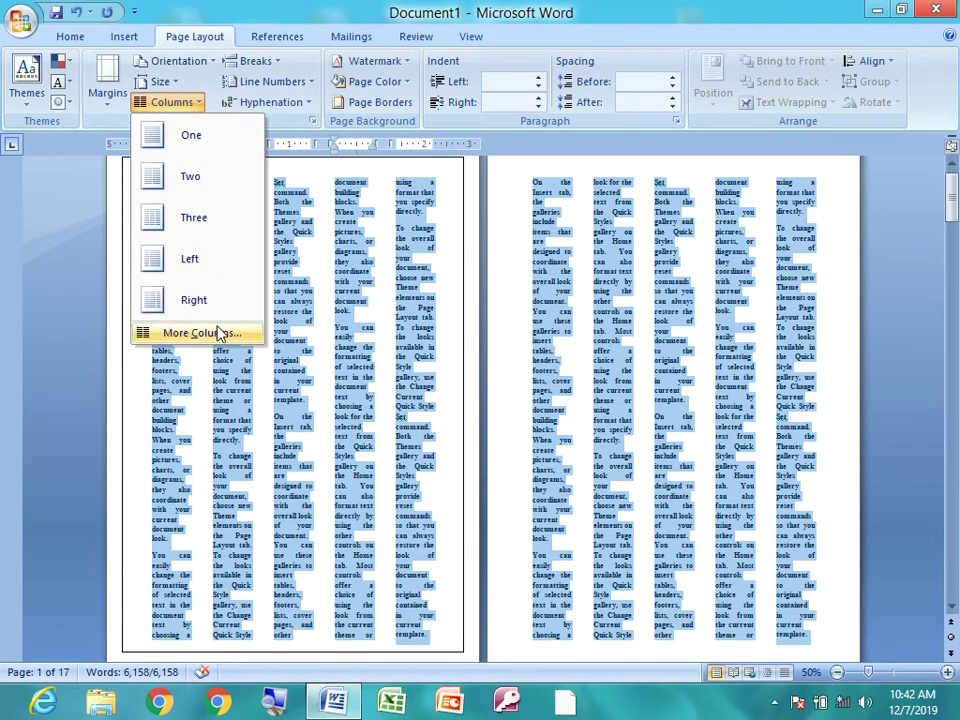
click(218, 332)
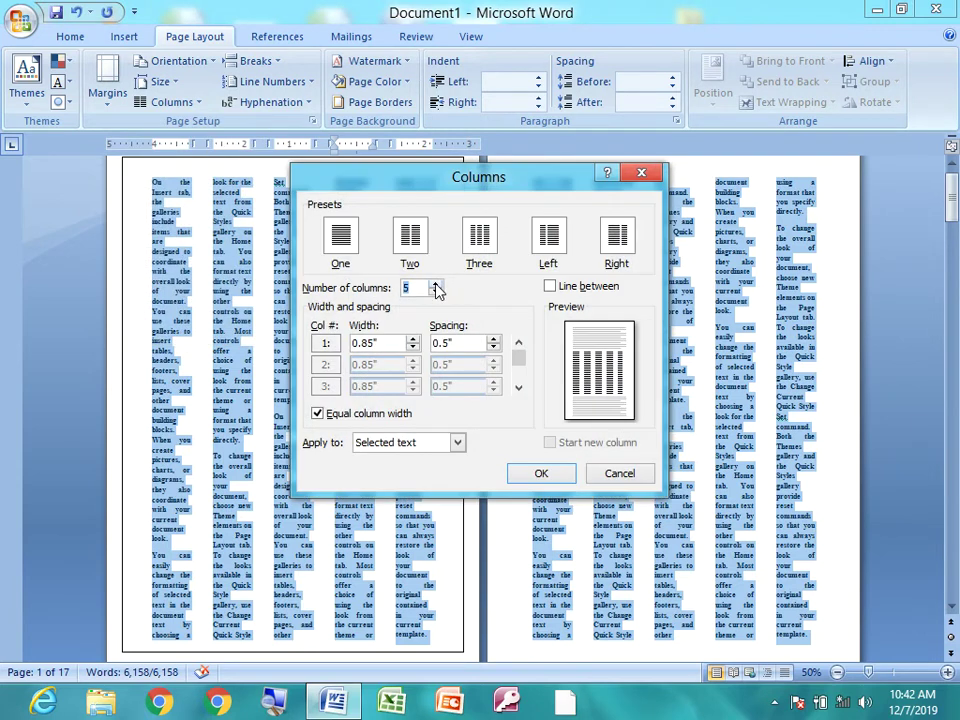
click(548, 237)
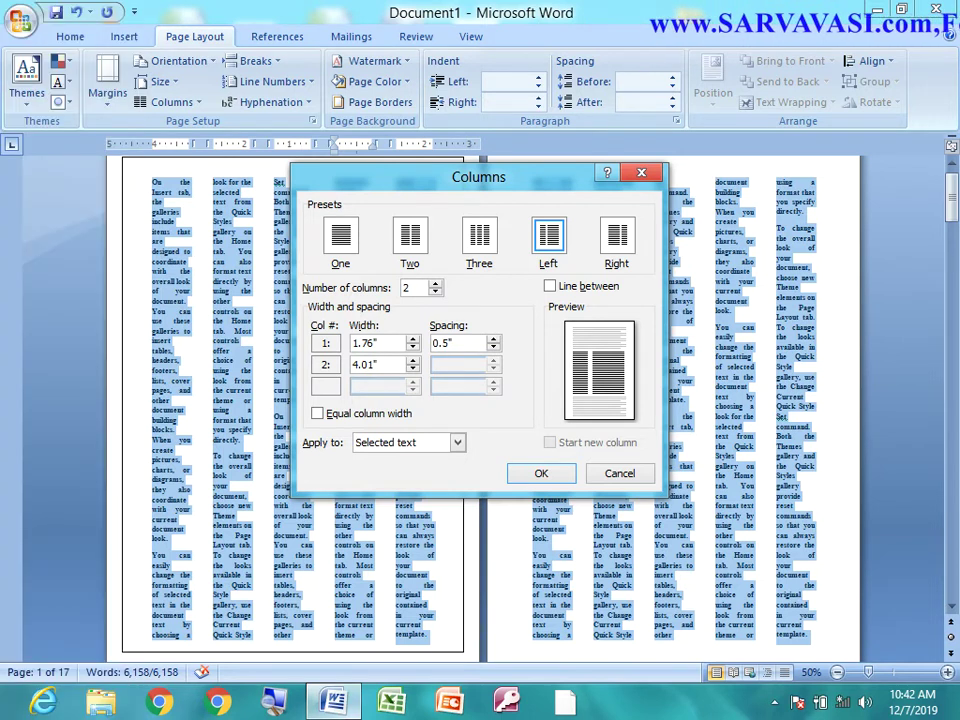
click(563, 477)
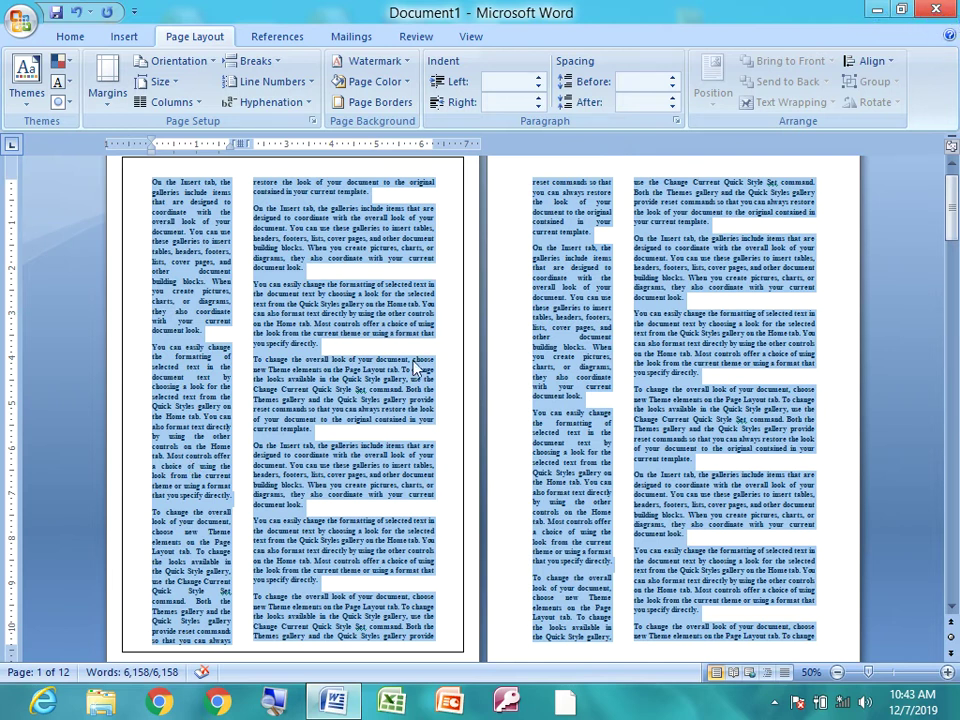
- In More Columns, set the first column width to 2.76" so the second updates to 3.01"
click(201, 104)
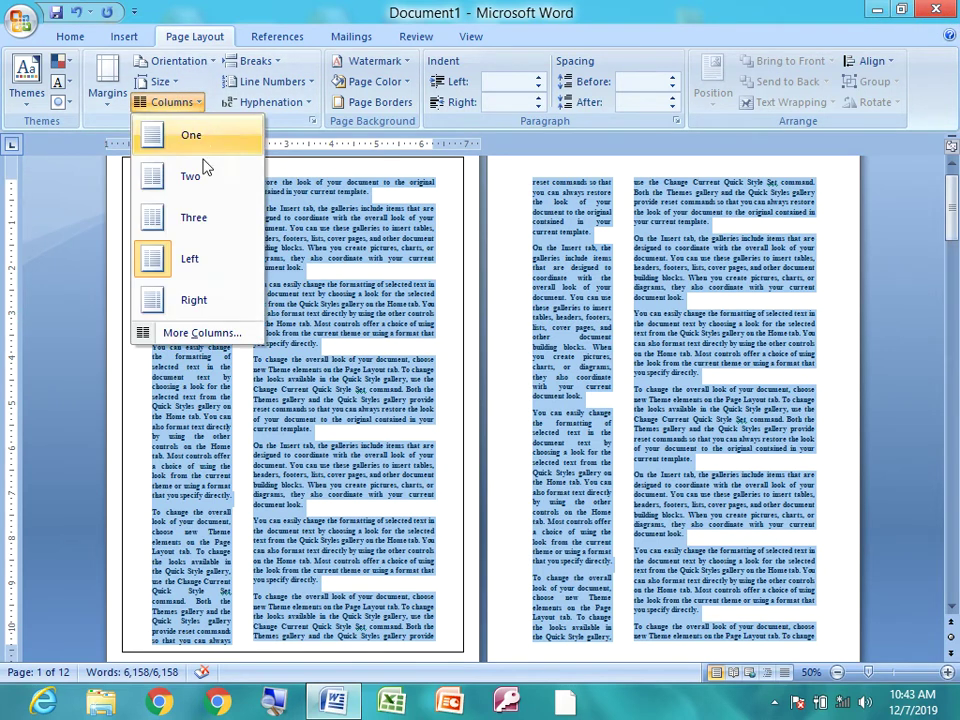
click(213, 332)
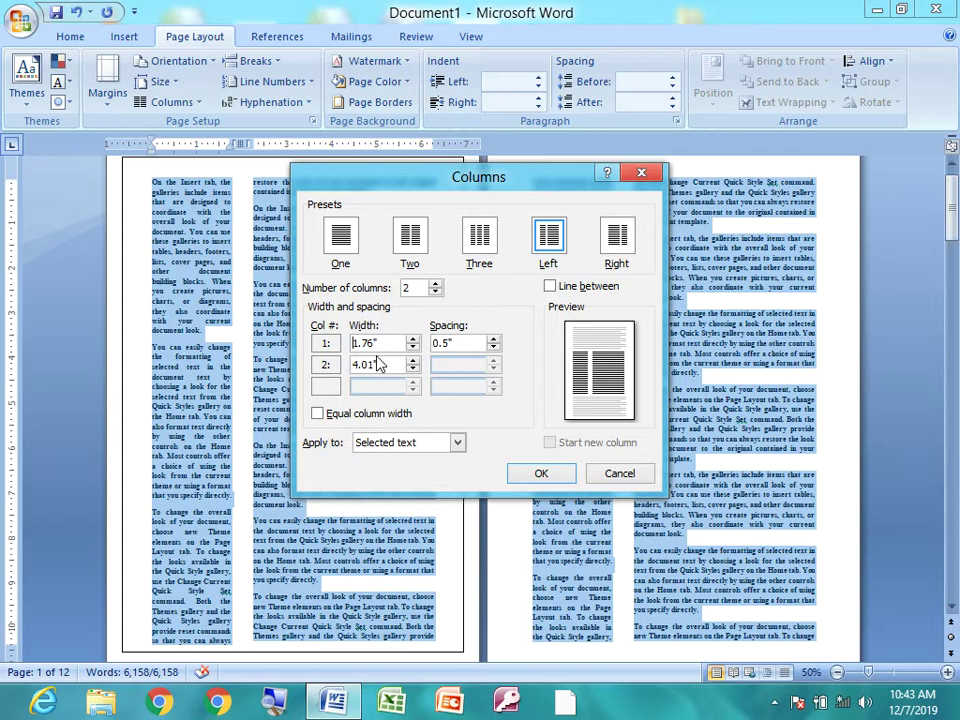
text(2)
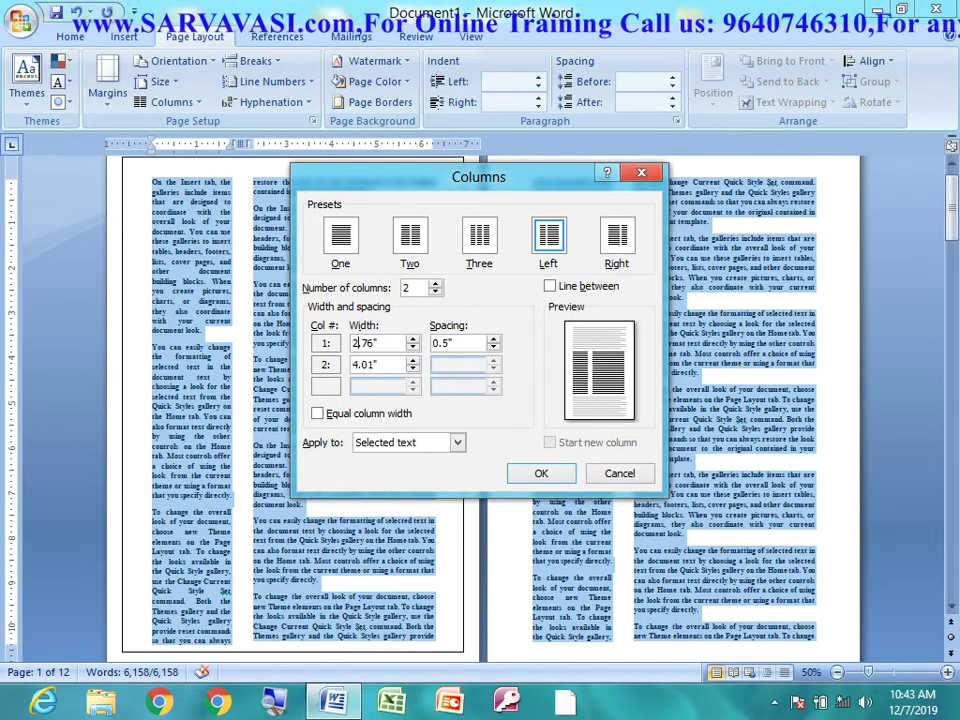
click(358, 364)
drag(352, 364, 365, 365)
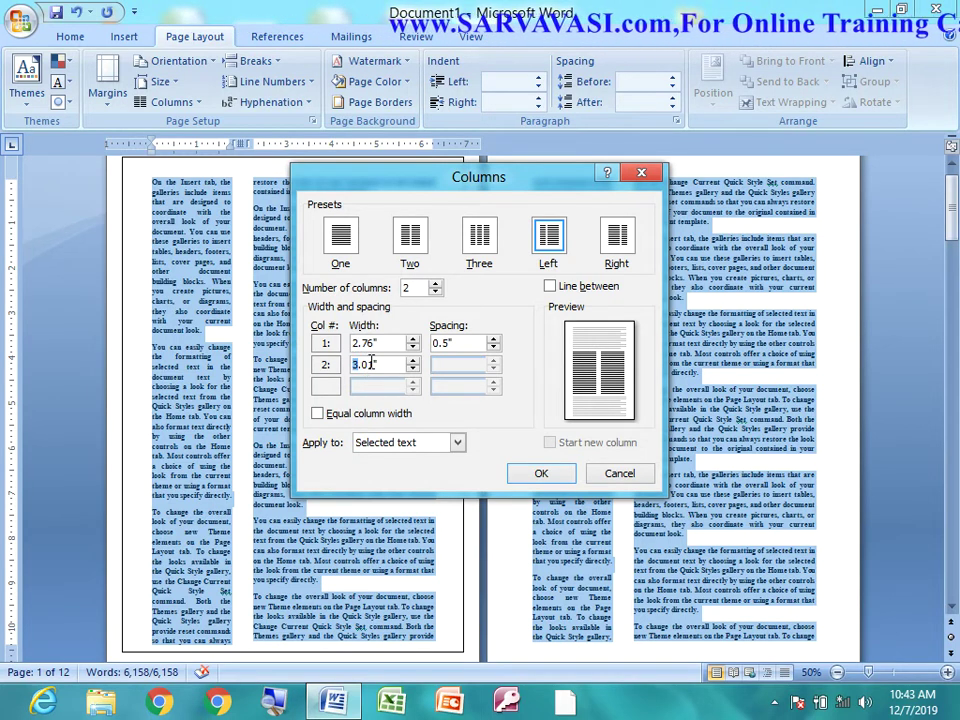
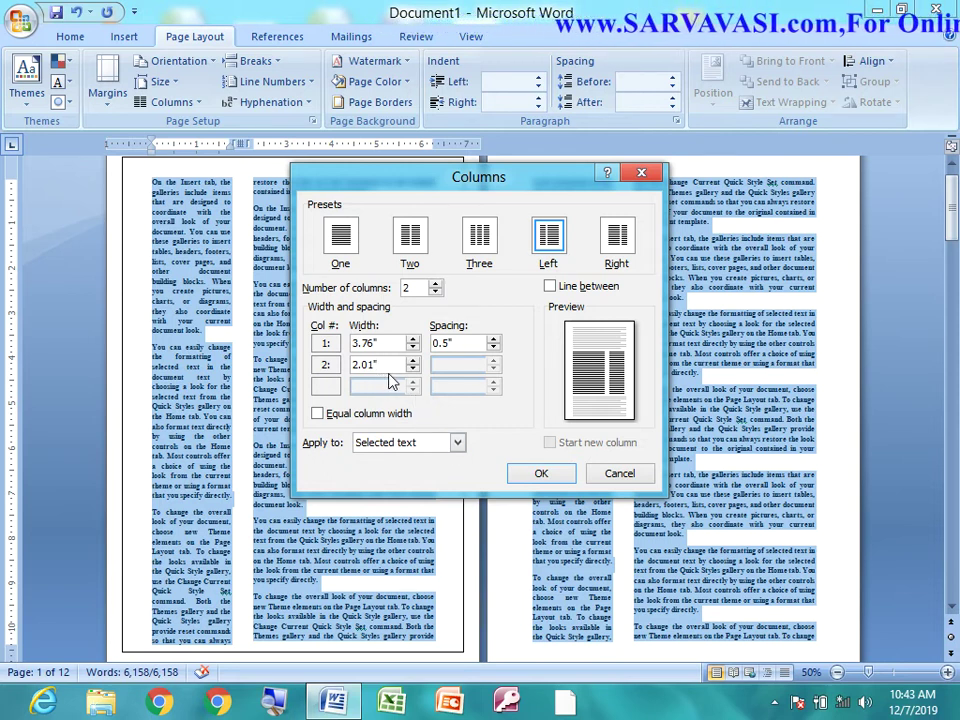
- Apply the Left two-column layout (3.76" and 2.01" columns) and deselect the text
click(540, 477)
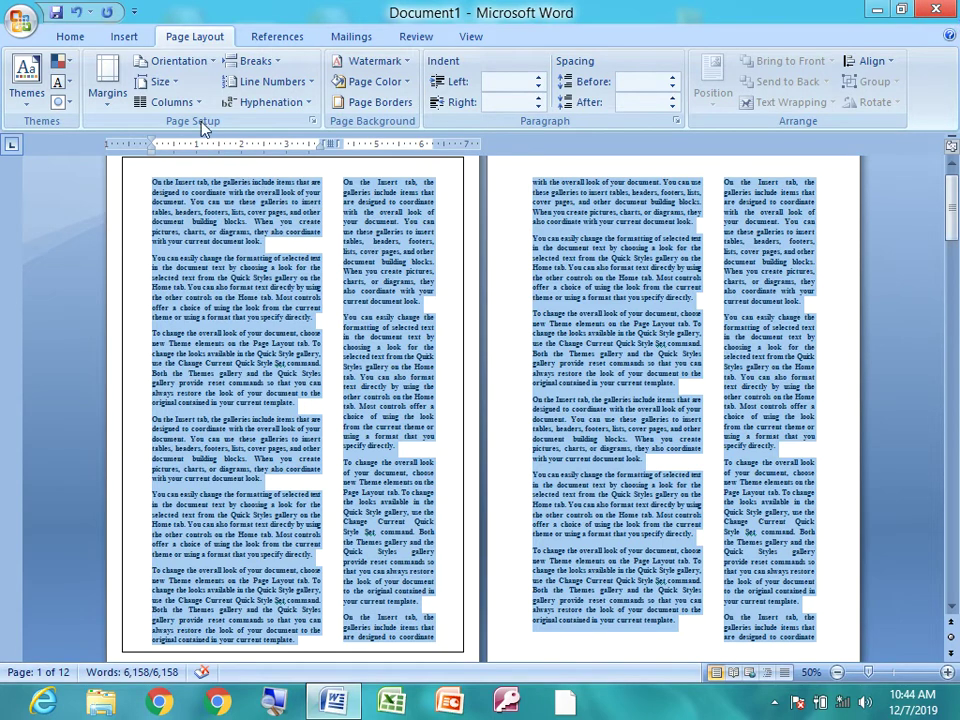
scroll(311, 343, up, 1)
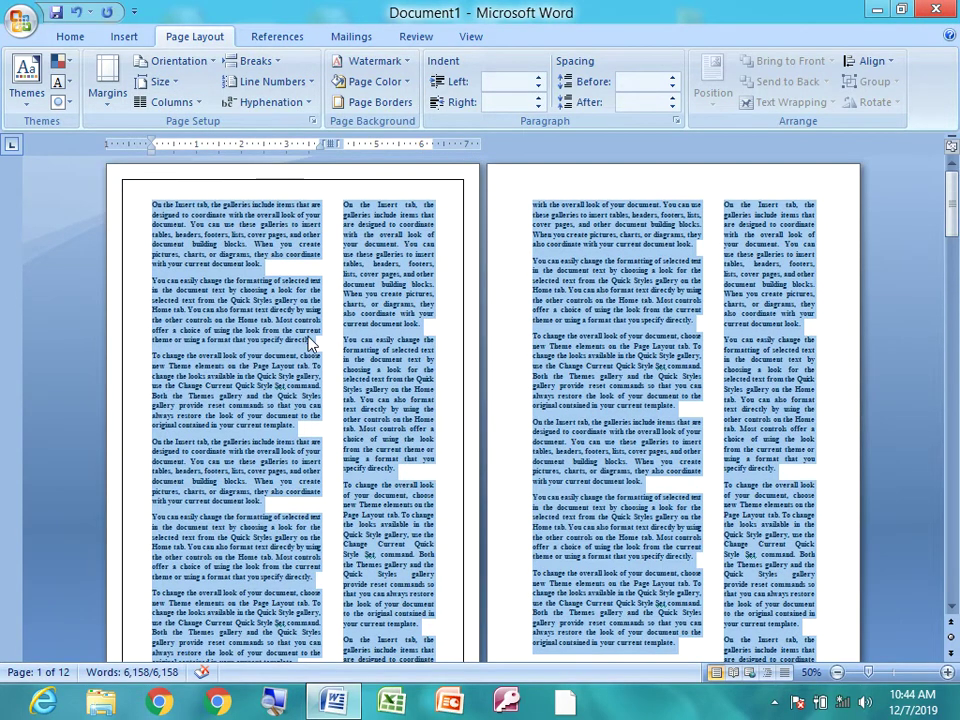
click(158, 203)
- Return to the top and select the first paragraph beginning 'On the Insert tab'
ctrl+scroll(148, 238, up, 2)
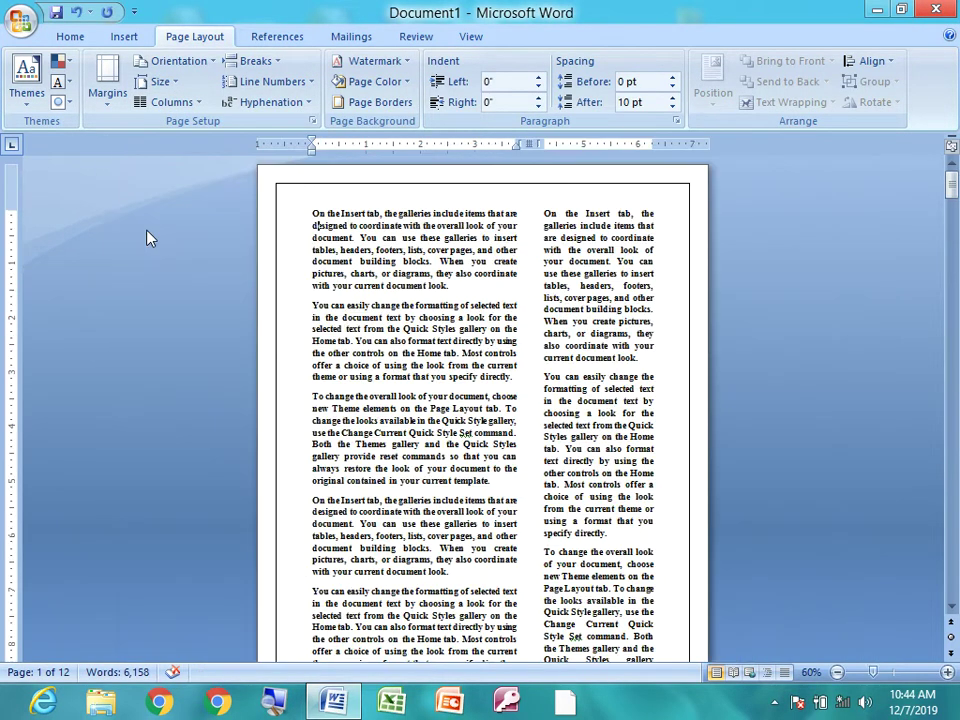
ctrl+scroll(141, 238, up, 2)
ctrl+scroll(148, 229, up, 2)
ctrl+scroll(133, 280, up, 2)
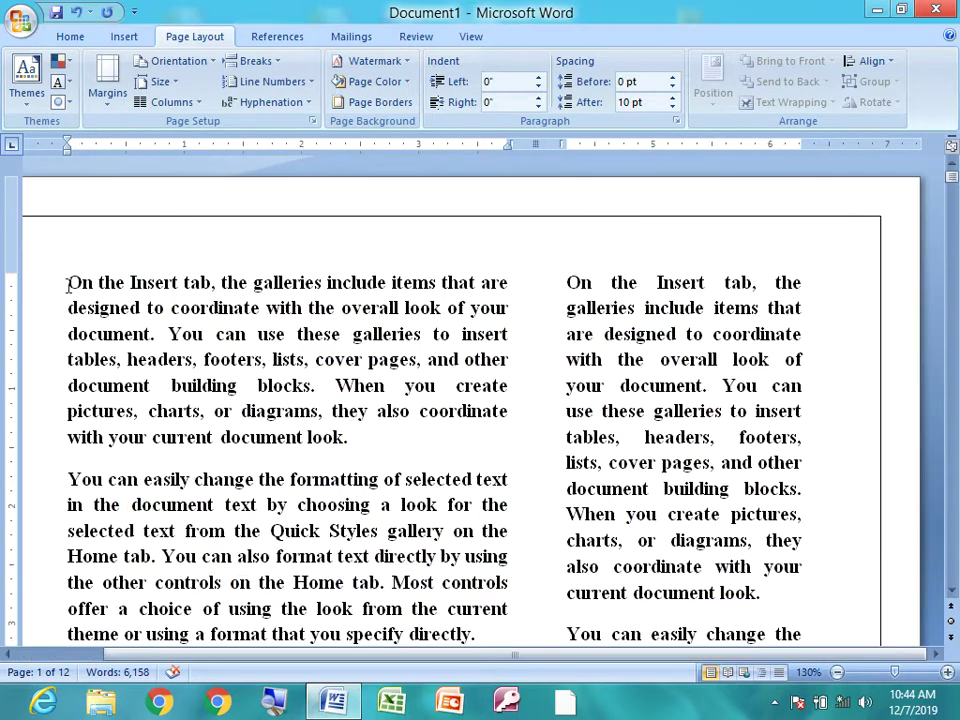
drag(68, 284, 368, 437)
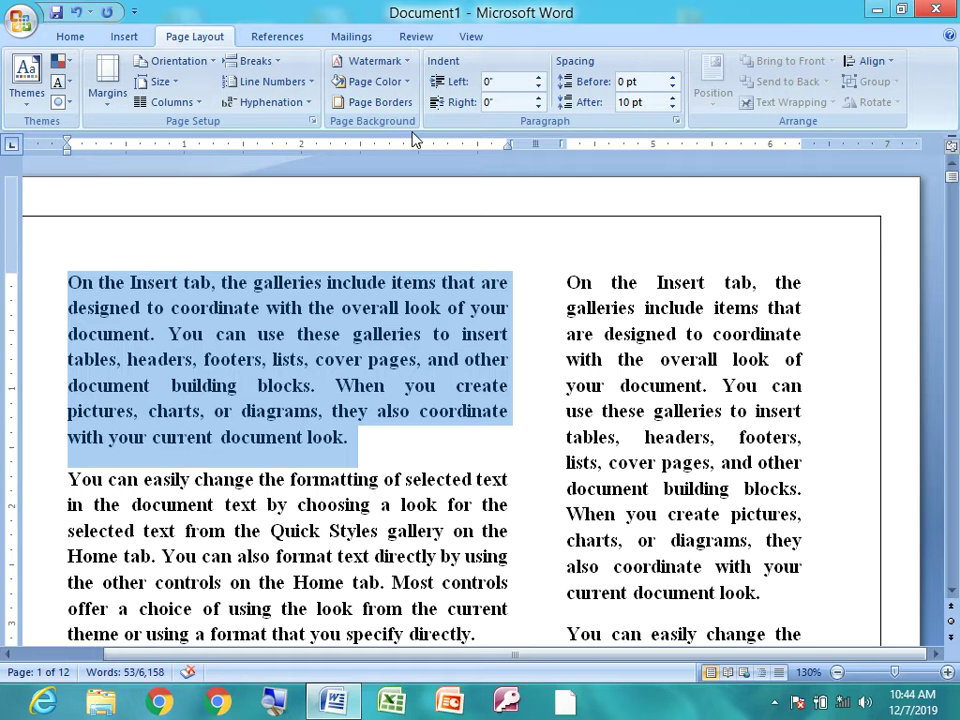
- Give the first 'On the Insert tab' and right-column 'You can easily change' paragraphs dropped capitals
click(118, 38)
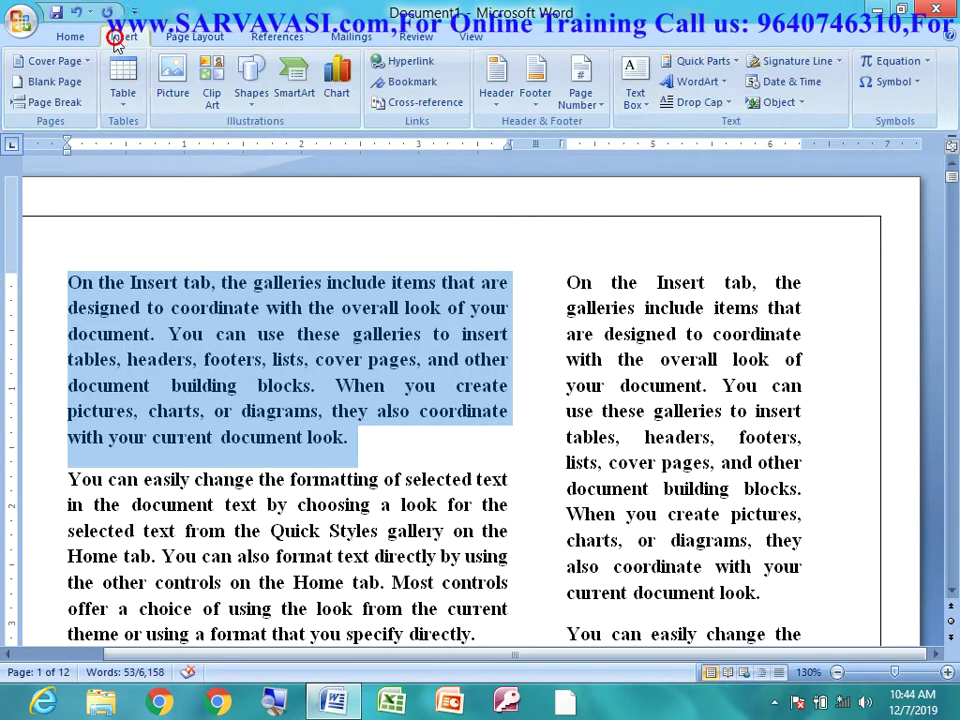
click(719, 106)
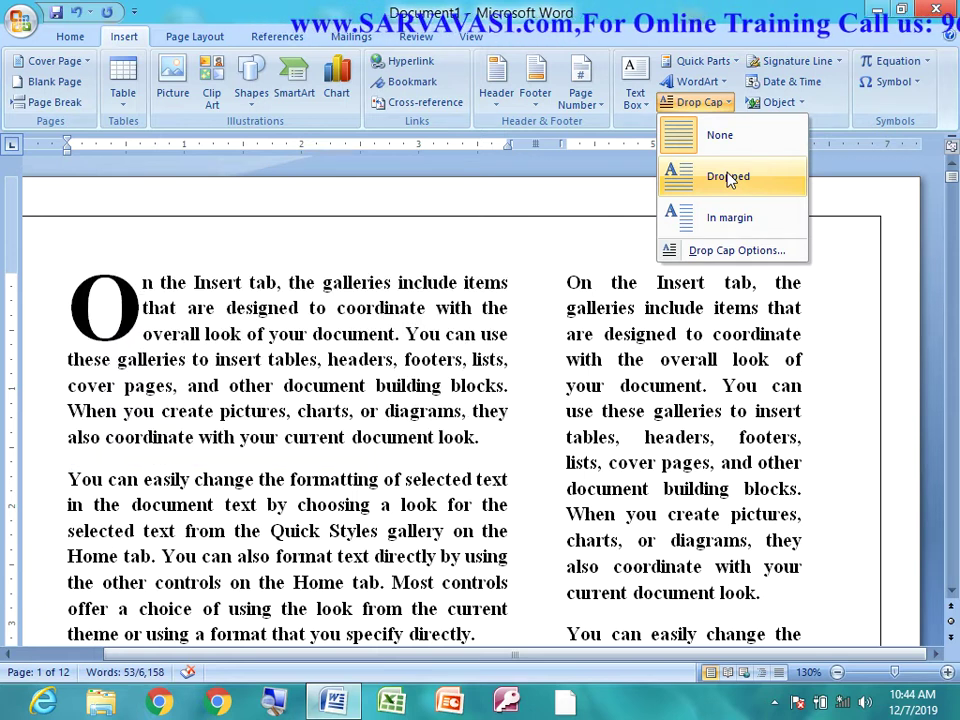
click(729, 180)
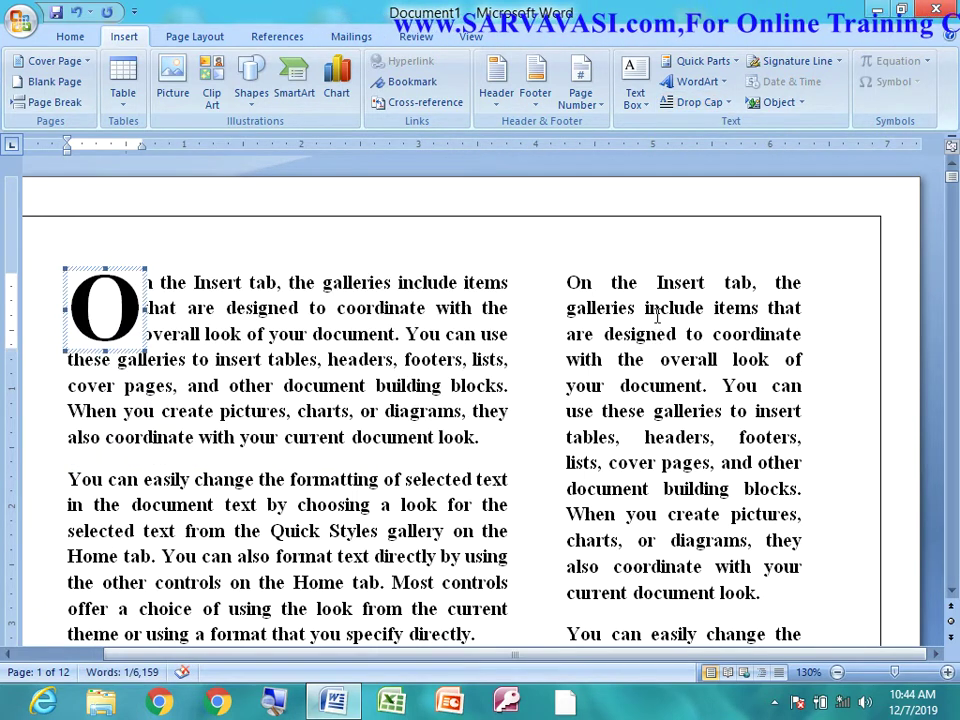
scroll(590, 460, down, 3)
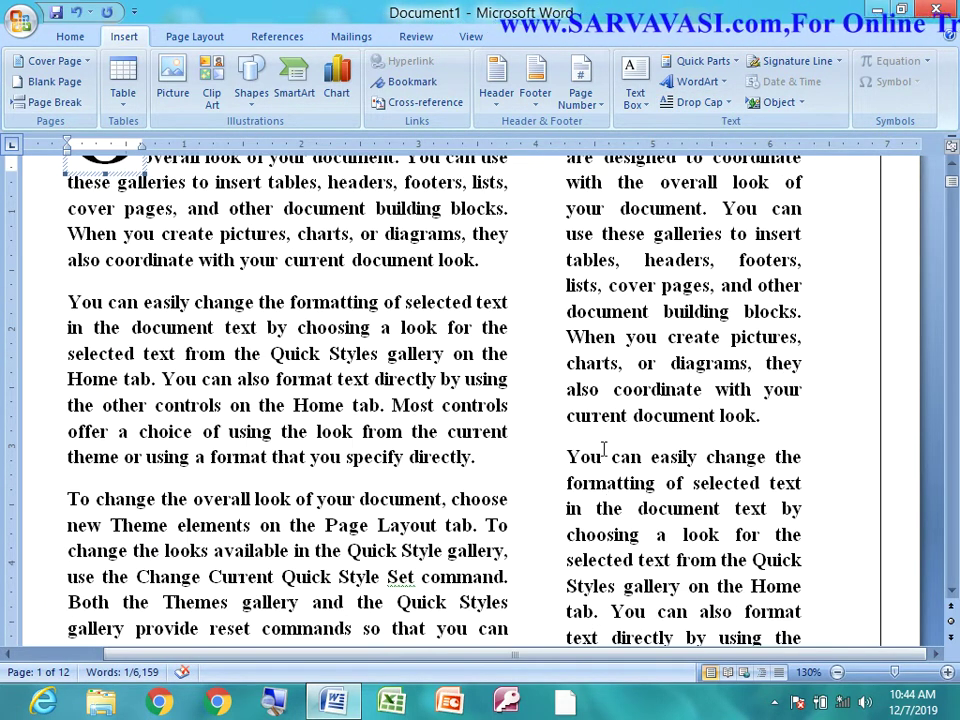
mouse_move(568, 458)
mouse_down()
mouse_move(786, 648)
mouse_move(765, 557)
mouse_up()
scroll(681, 456, up, 1)
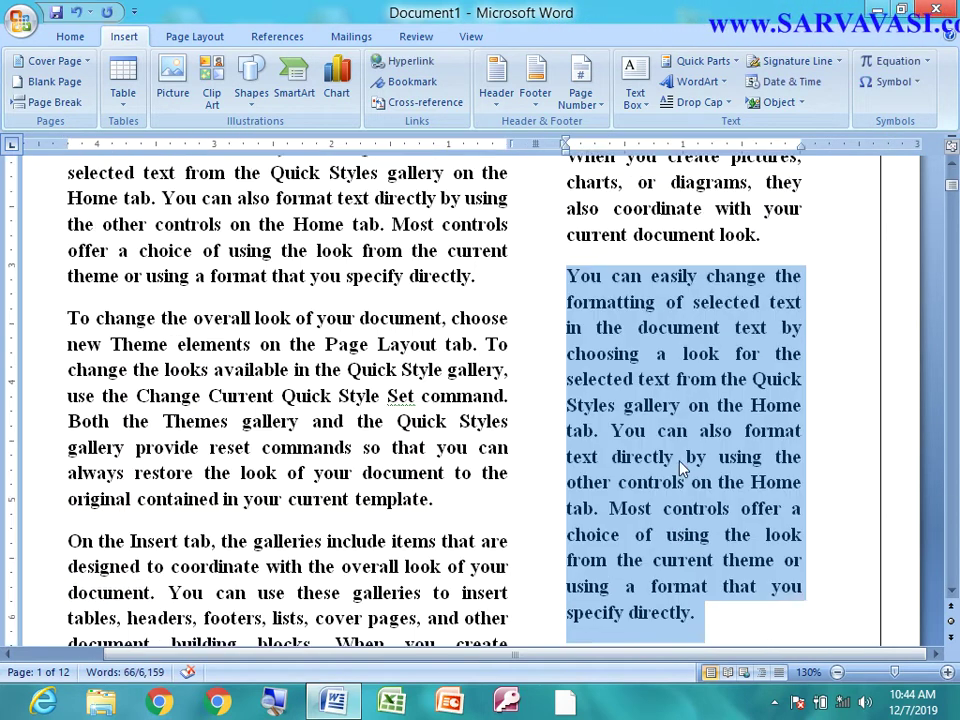
scroll(681, 456, up, 1)
click(712, 102)
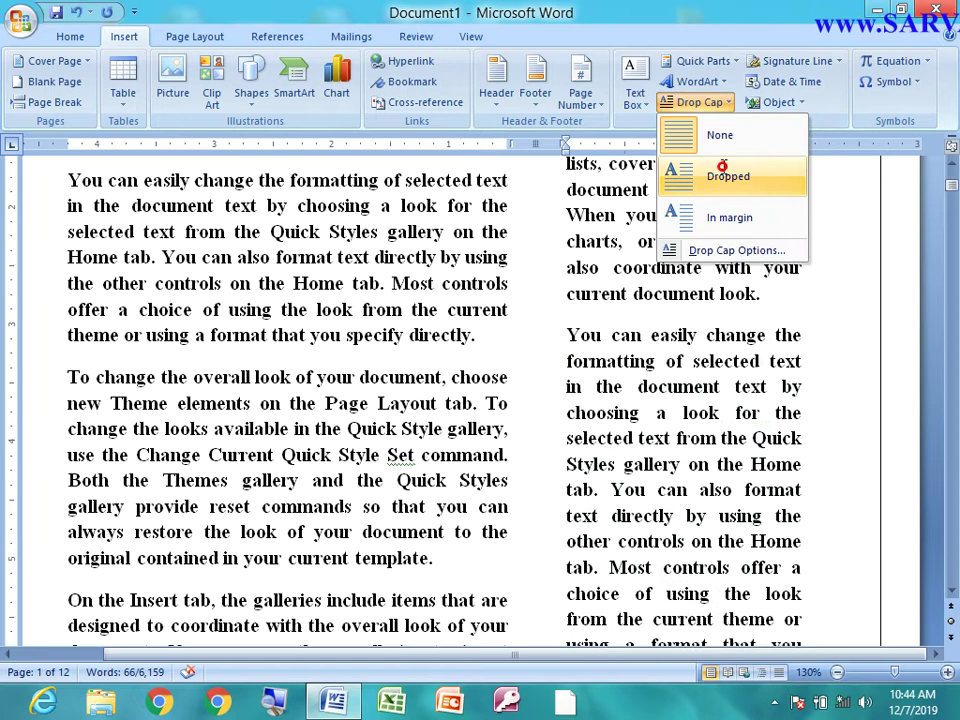
click(724, 176)
- Give the later 'On the Insert tab' and left-column 'You can easily change' paragraphs dropped capitals
scroll(480, 345, down, 1)
scroll(356, 390, down, 4)
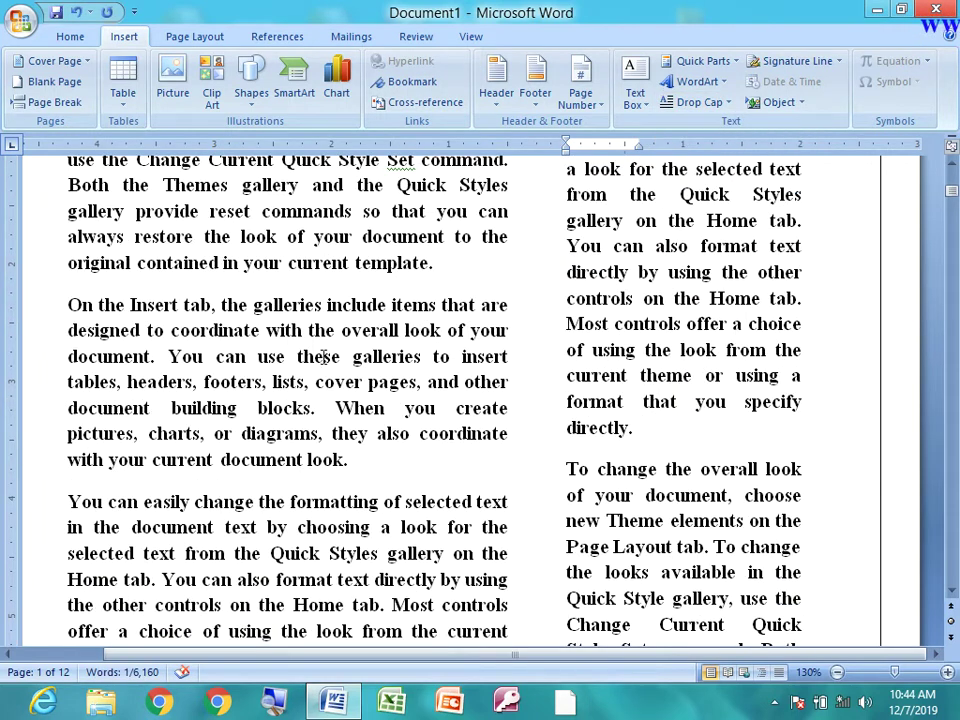
drag(68, 306, 451, 452)
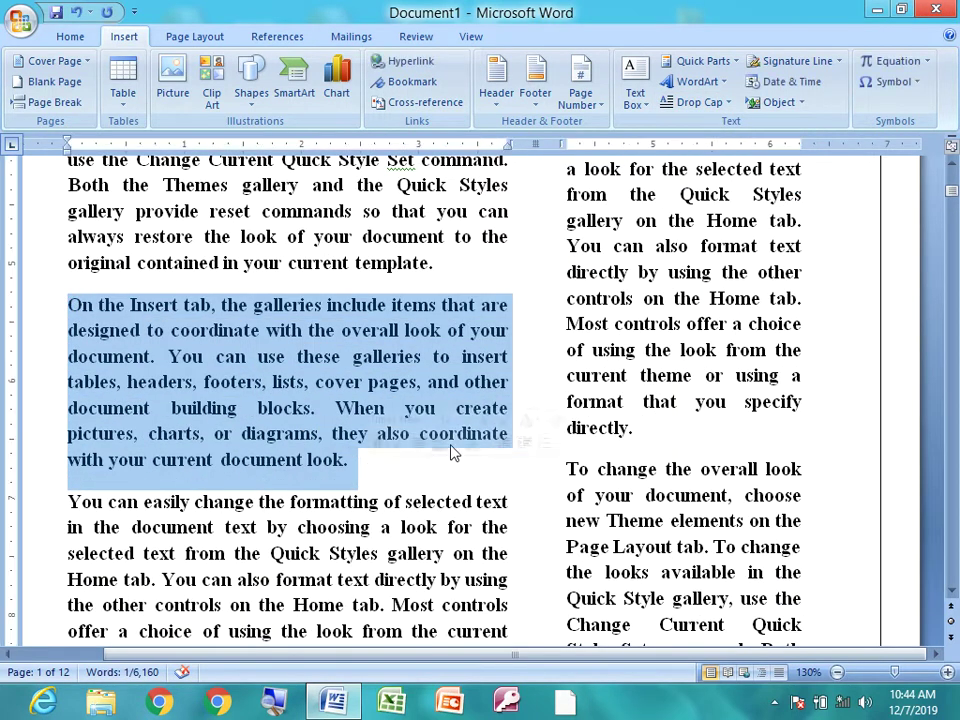
click(707, 103)
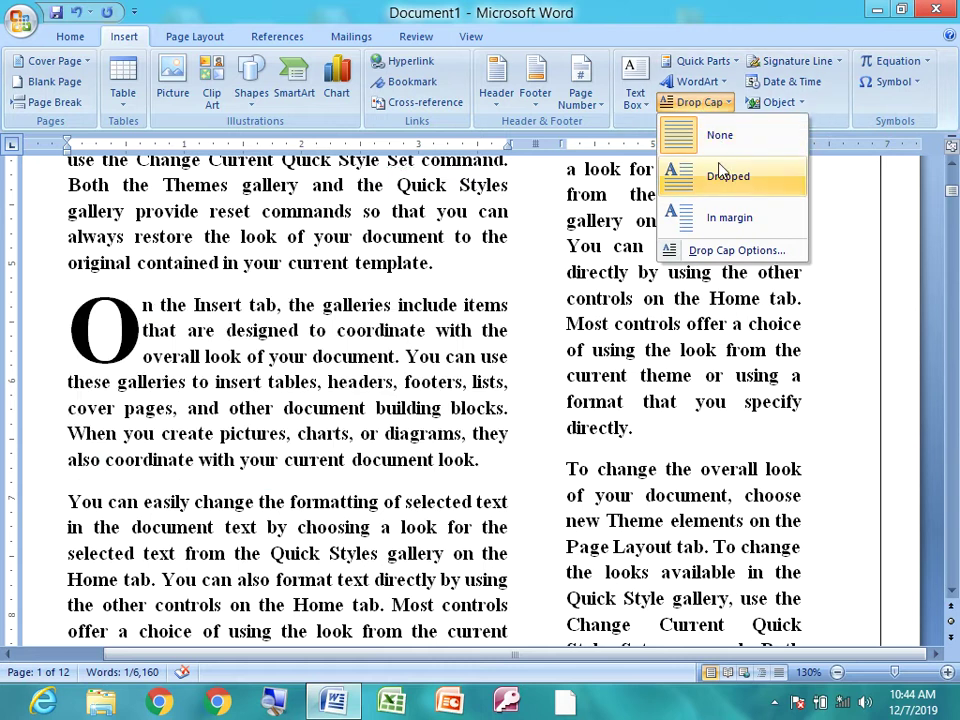
click(729, 174)
scroll(268, 442, down, 2)
scroll(168, 382, down, 3)
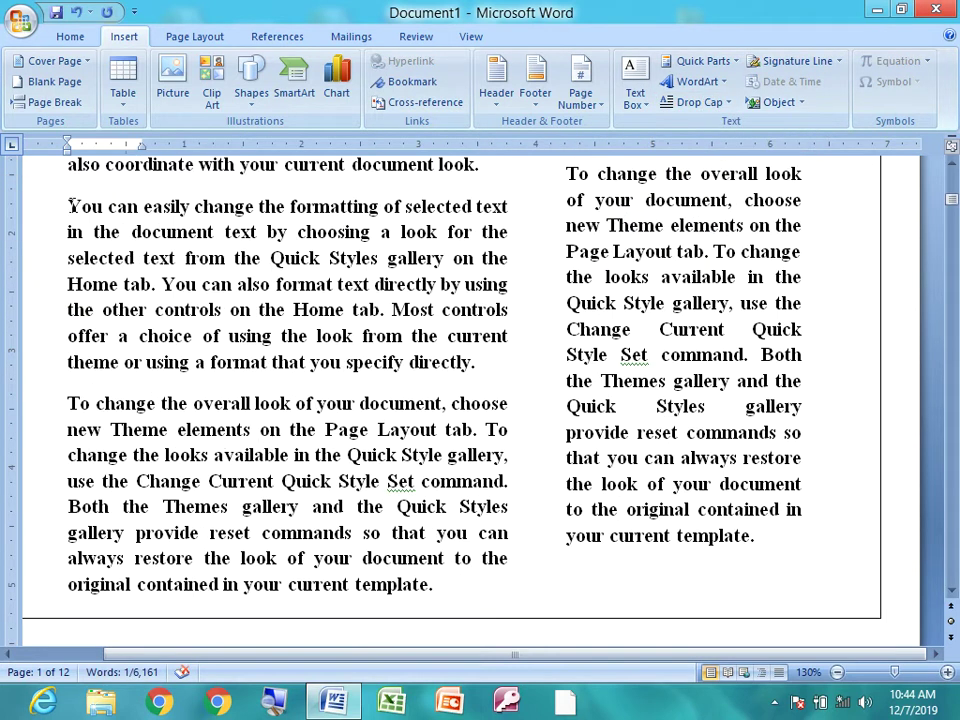
drag(70, 207, 478, 375)
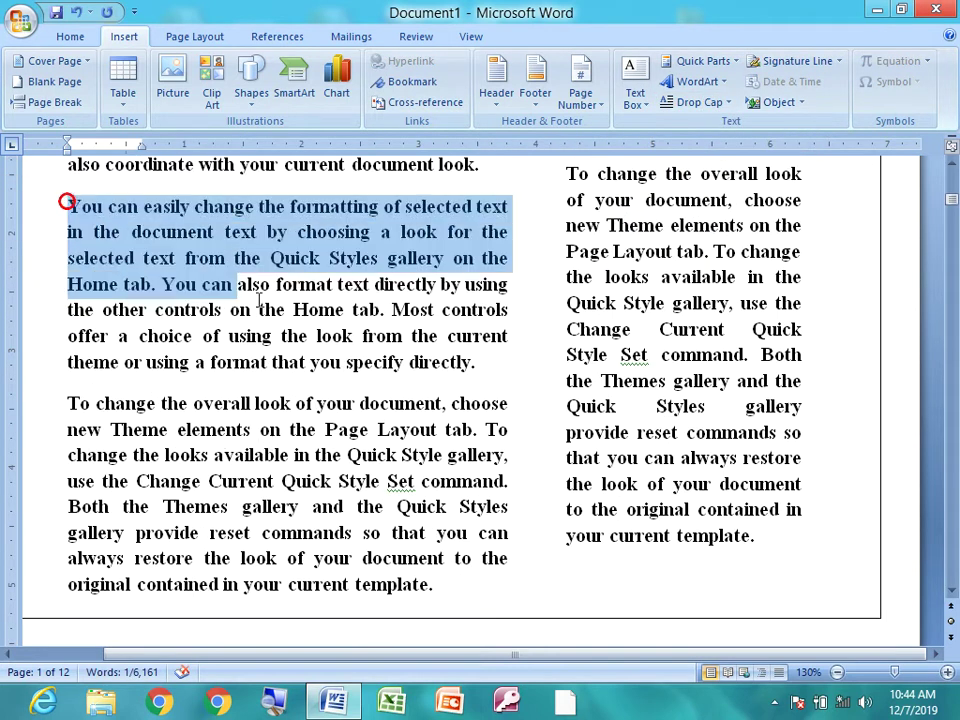
click(700, 102)
click(729, 172)
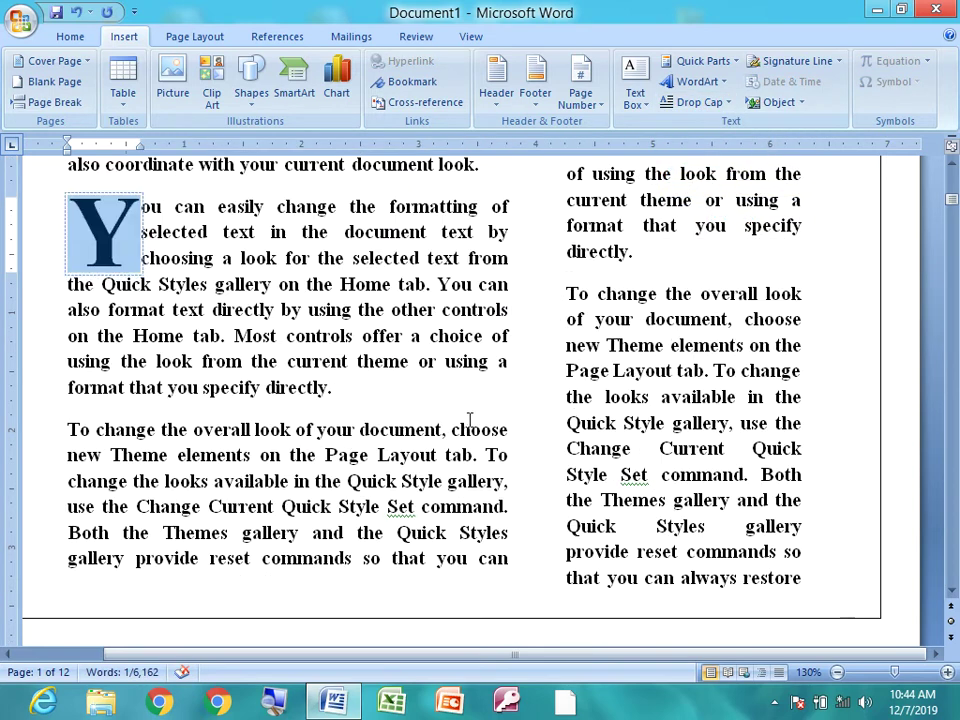
scroll(469, 420, down, 4)
ctrl+scroll(469, 420, down, 1)
ctrl+scroll(469, 420, down, 1)
ctrl+scroll(466, 425, down, 2)
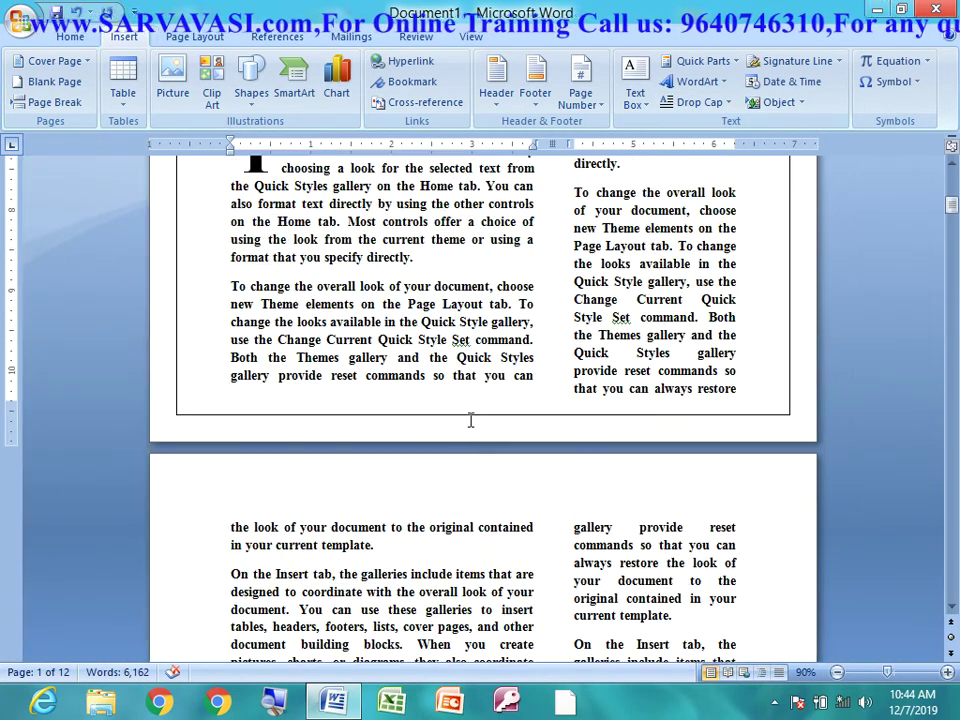
scroll(464, 428, up, 3)
scroll(466, 426, up, 3)
scroll(468, 424, up, 3)
scroll(472, 420, up, 3)
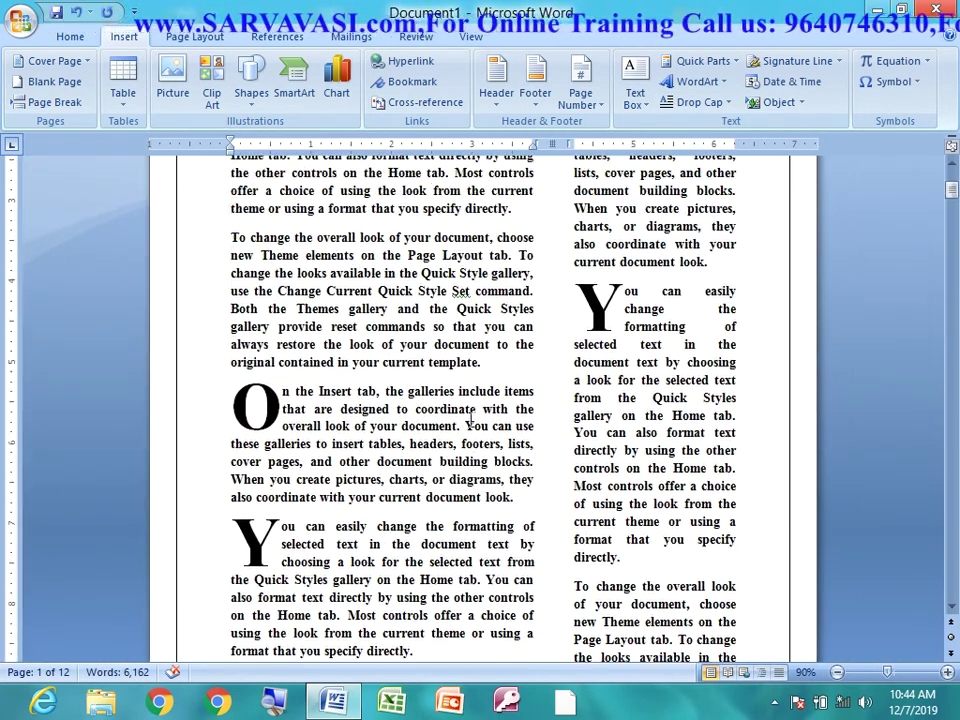
scroll(471, 418, up, 2)
scroll(471, 420, up, 2)
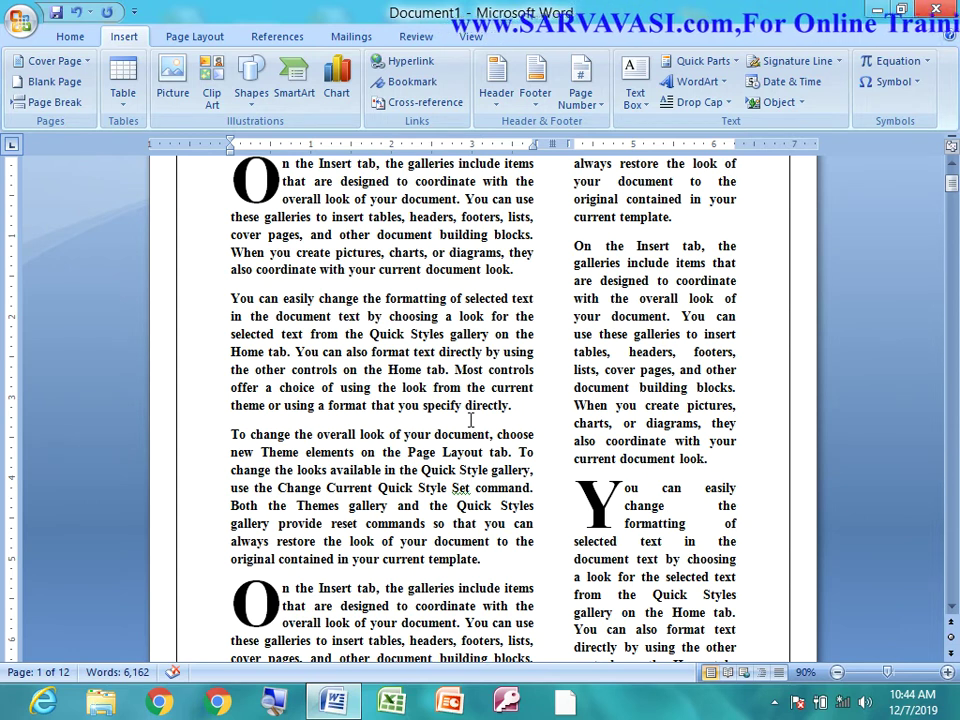
- With the cursor in the left-column text, open the Page Layout Columns presets
click(601, 510)
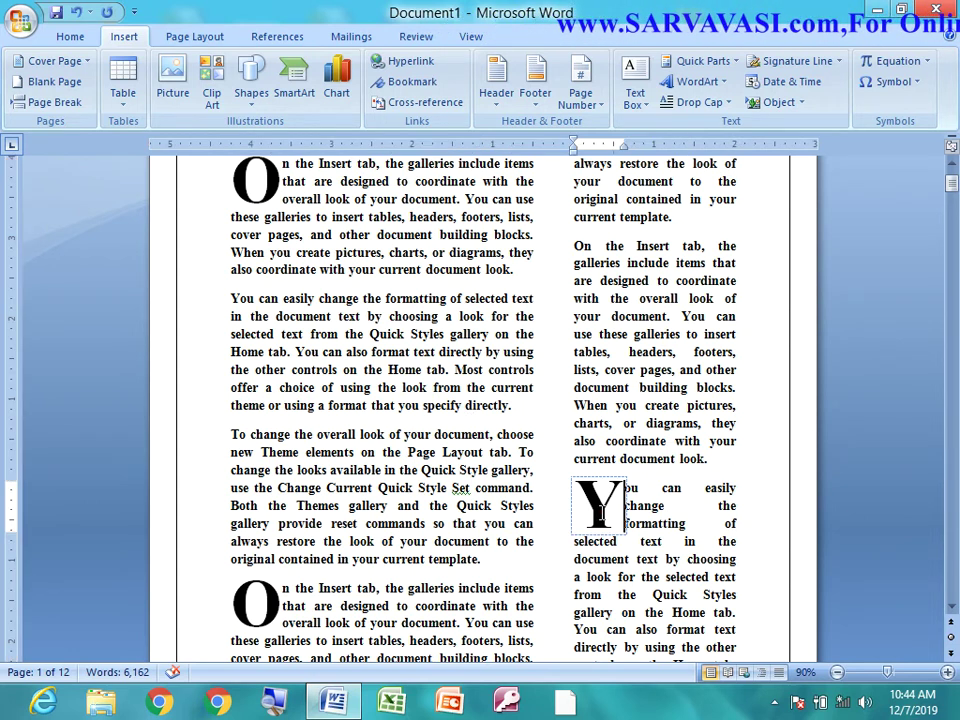
click(451, 405)
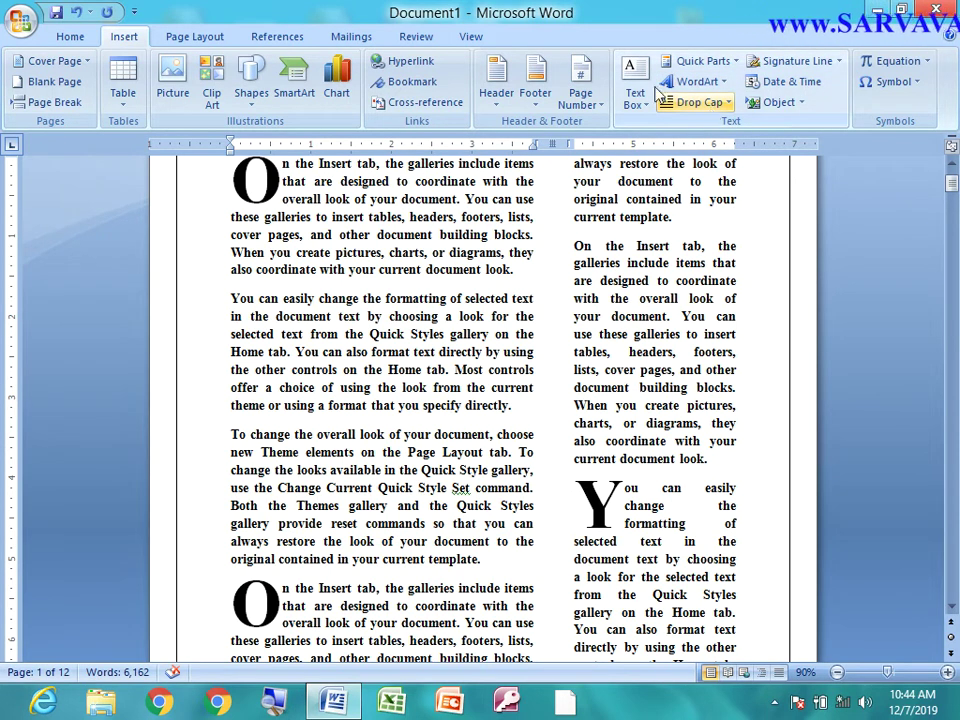
click(220, 42)
click(168, 101)
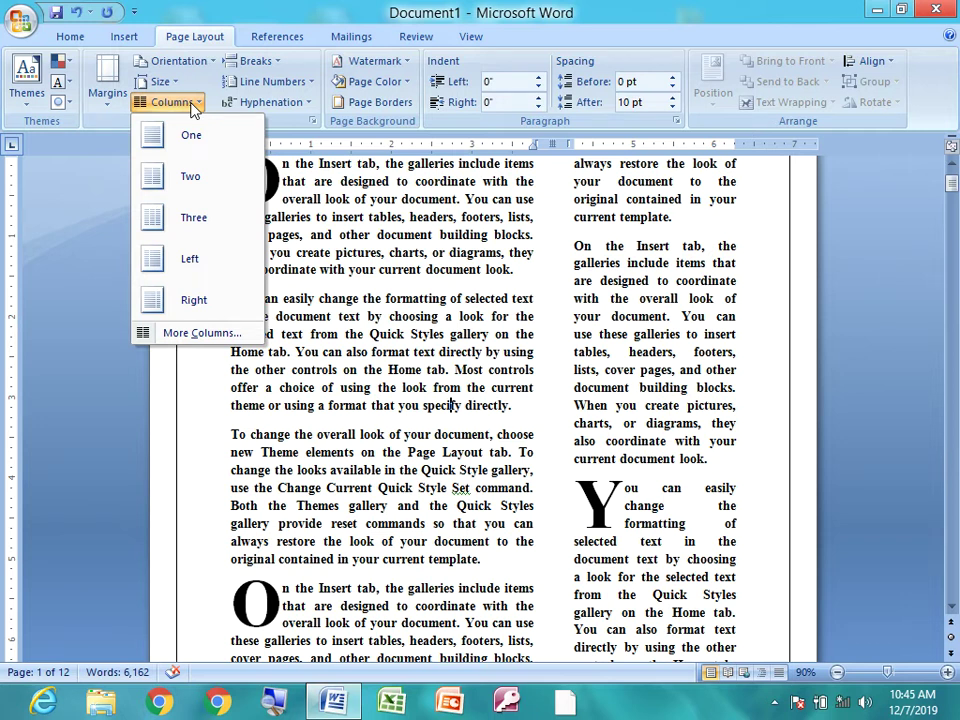
- Look at the Insert tab's Page Break, then open the Page Layout Breaks list
click(278, 64)
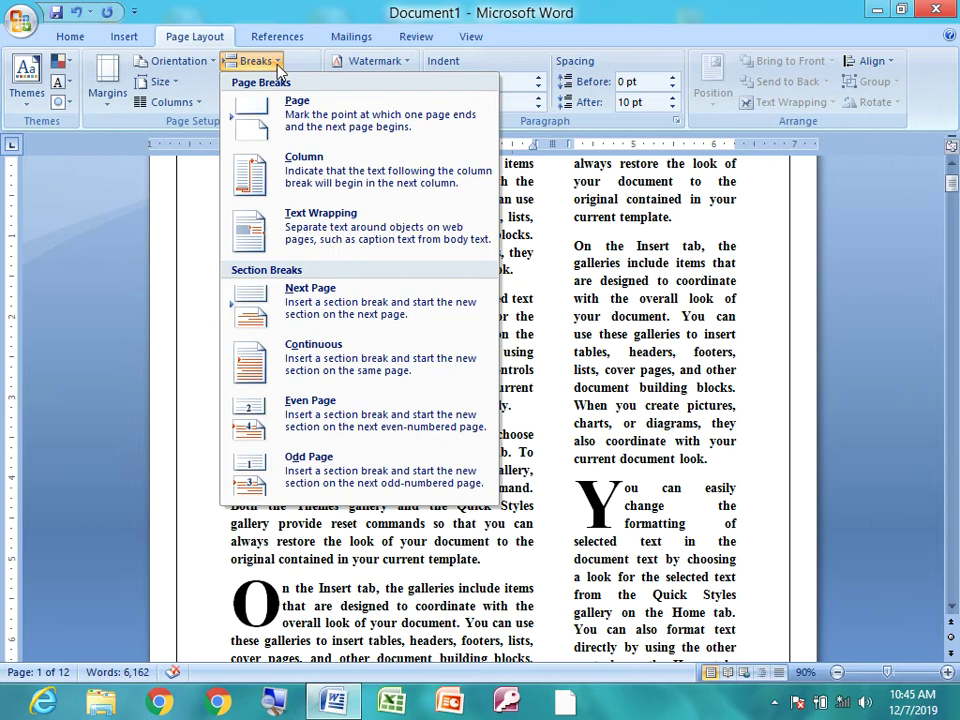
click(183, 390)
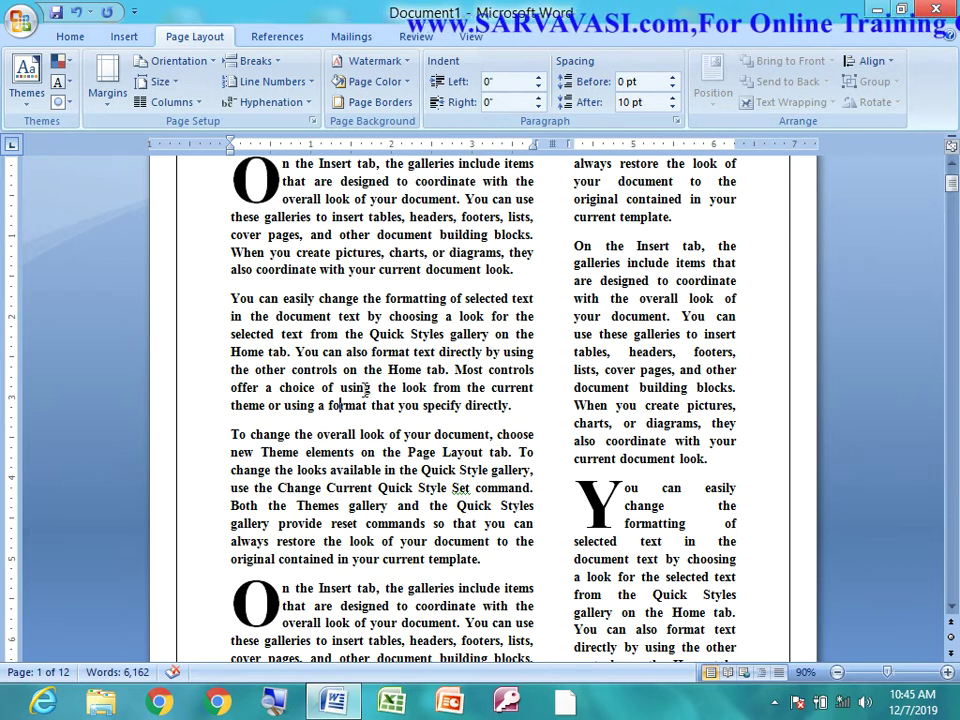
click(124, 36)
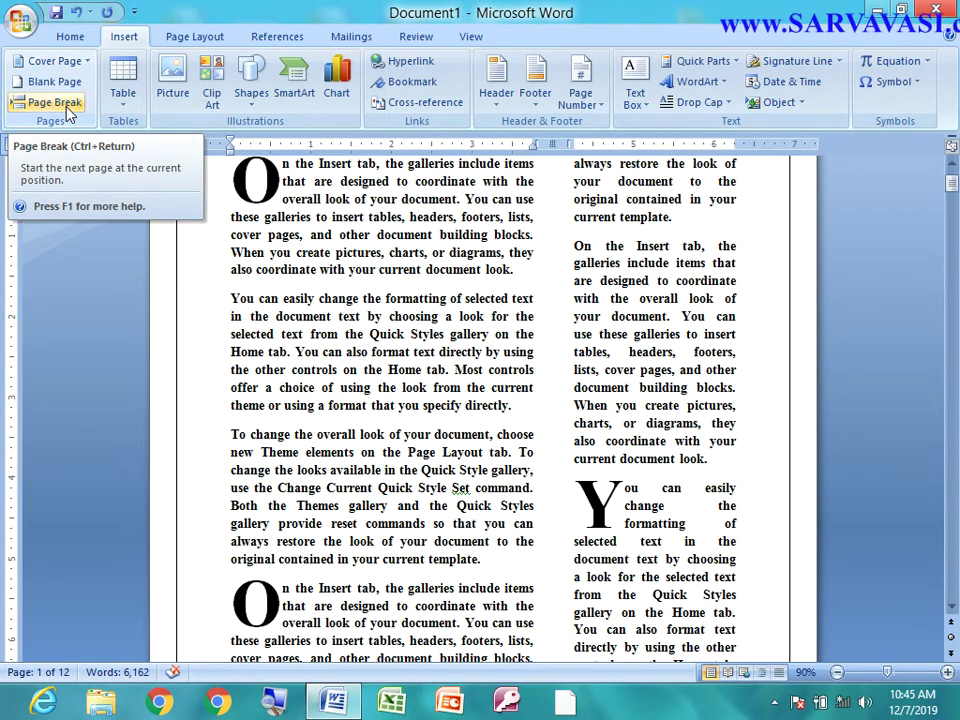
click(205, 38)
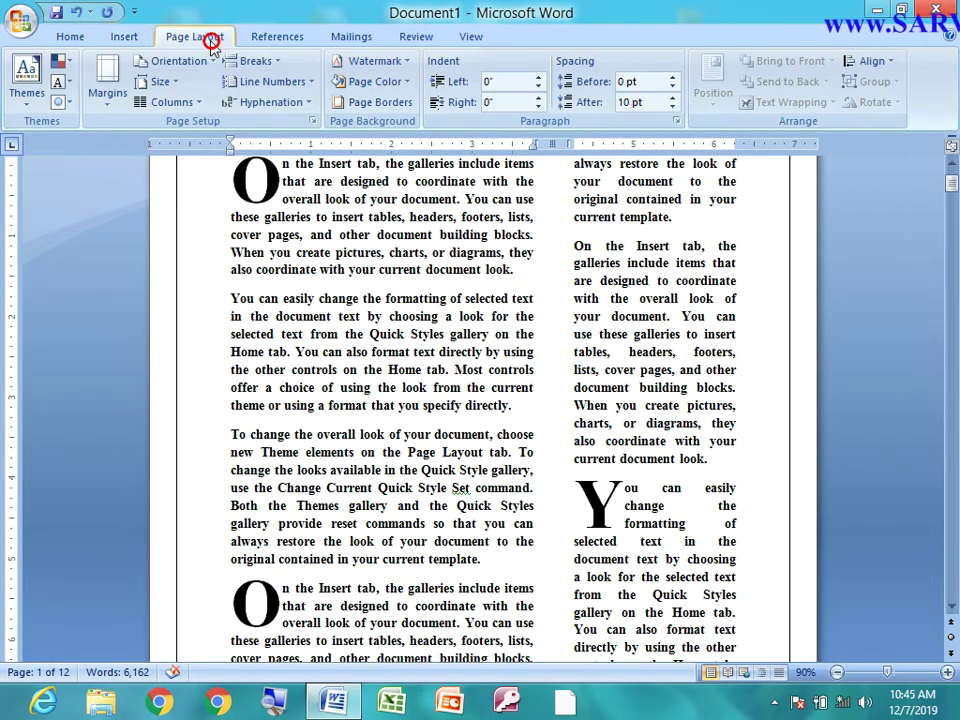
click(252, 62)
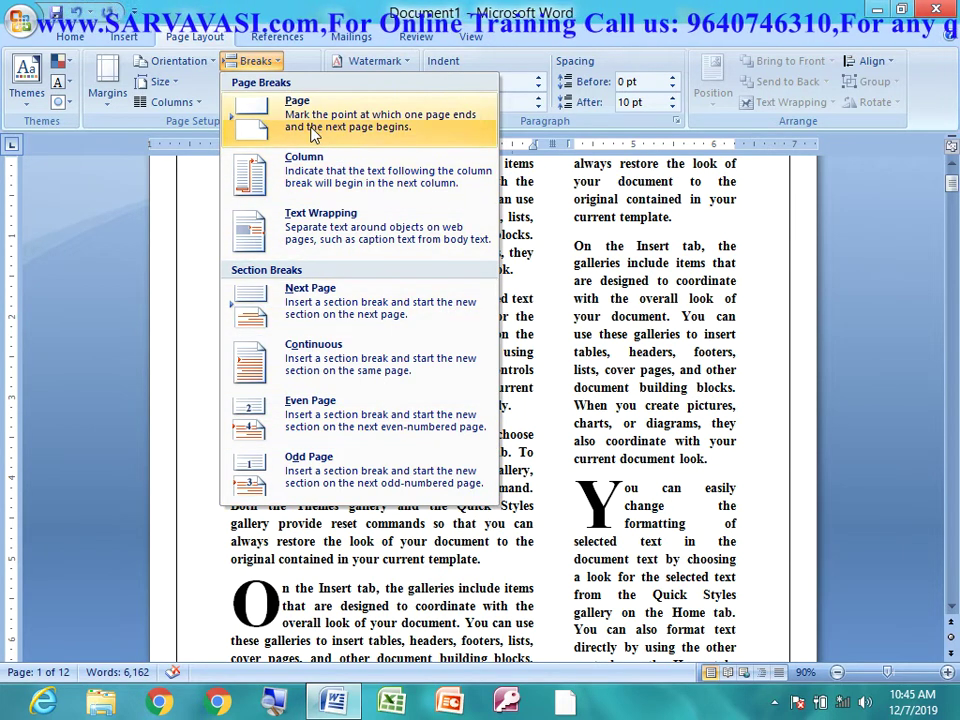
- Insert a page break after the opening drop-cap paragraph, moving the remaining text to page 2
click(410, 520)
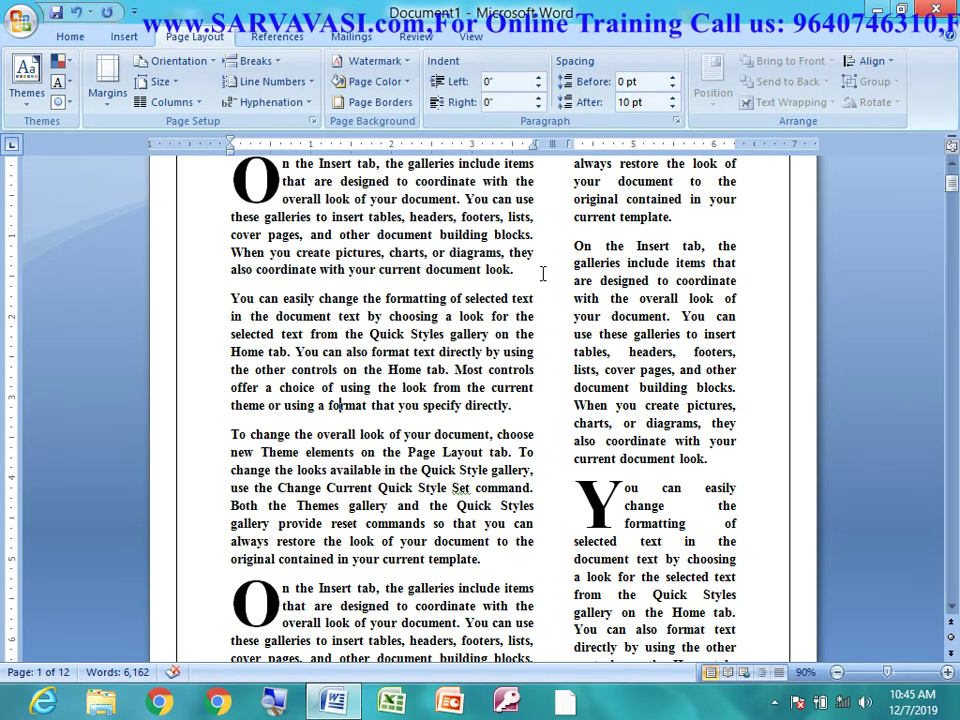
click(252, 61)
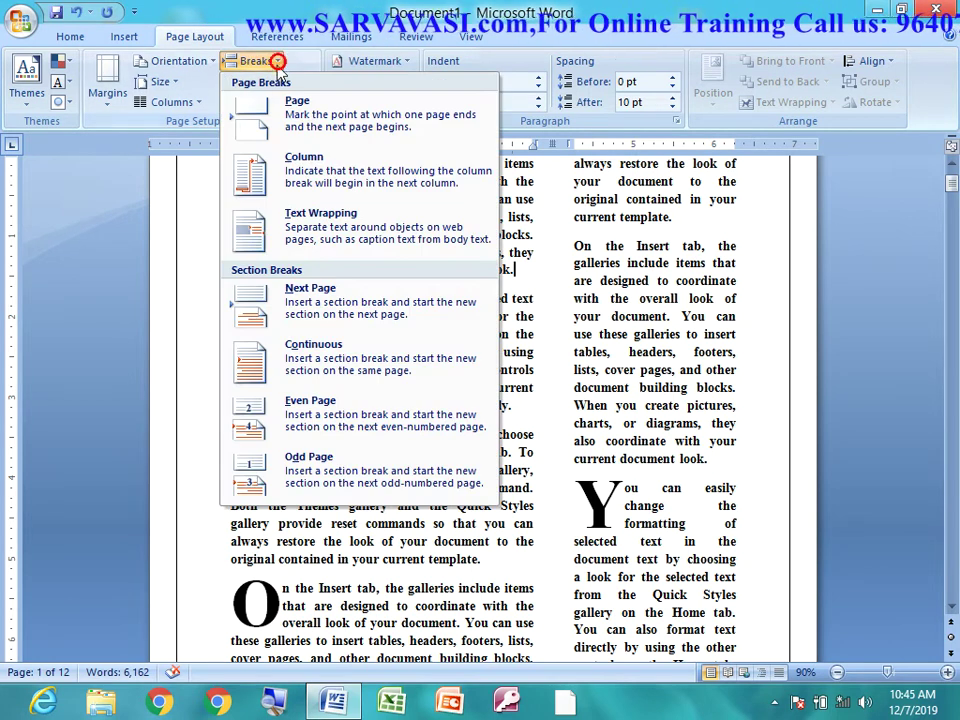
click(295, 124)
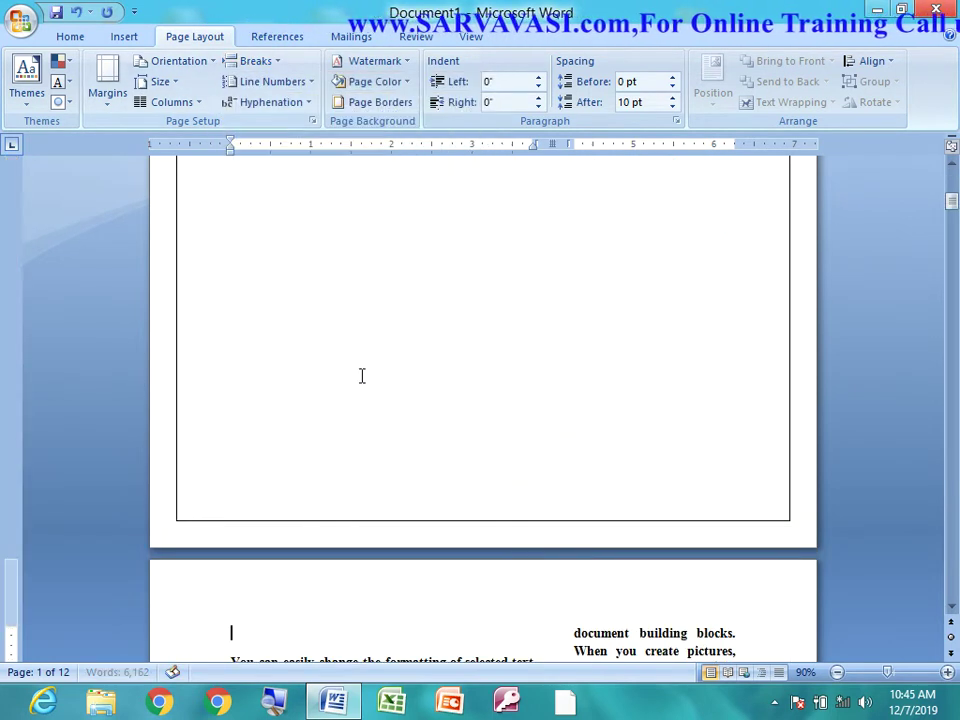
scroll(371, 390, up, 2)
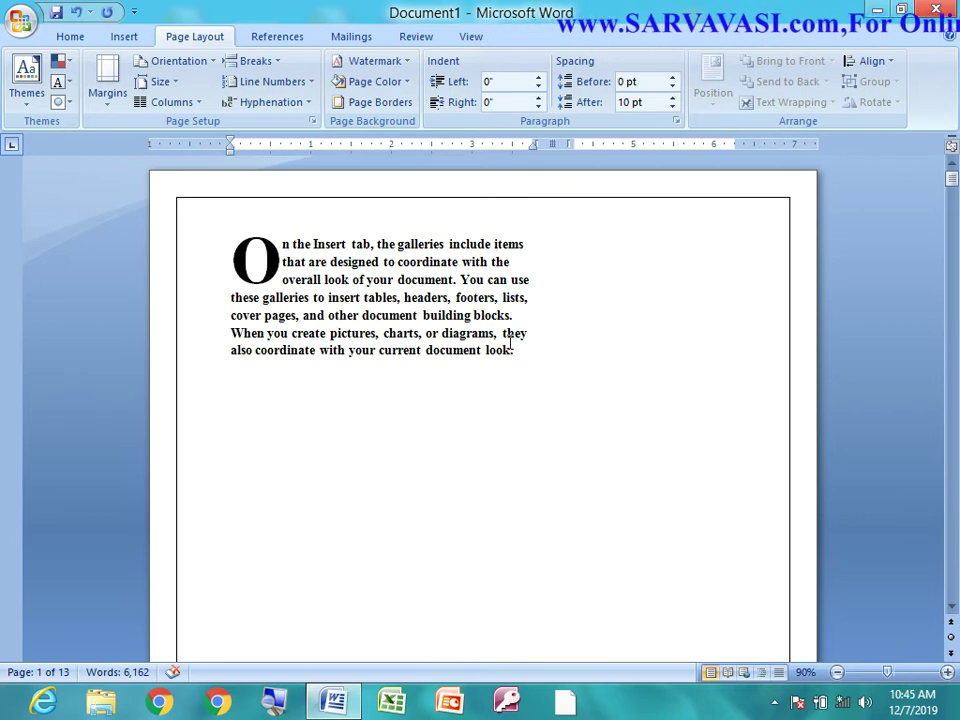
scroll(453, 474, down, 5)
scroll(453, 474, down, 5)
scroll(453, 474, down, 5)
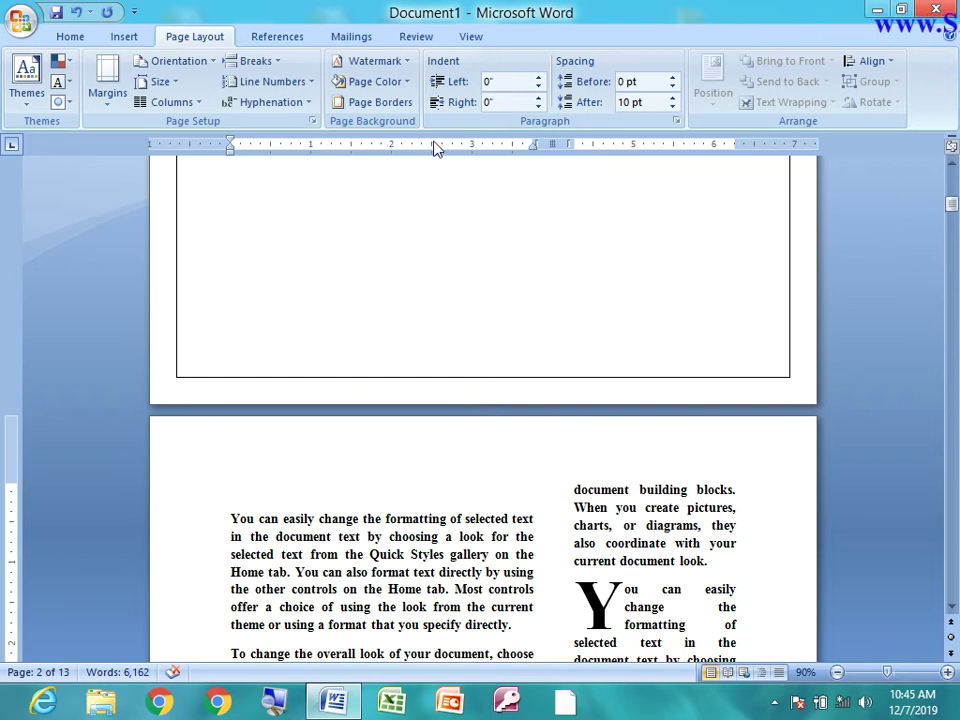
- Insert a column break so 'To change the overall look' starts the right column
scroll(437, 526, down, 4)
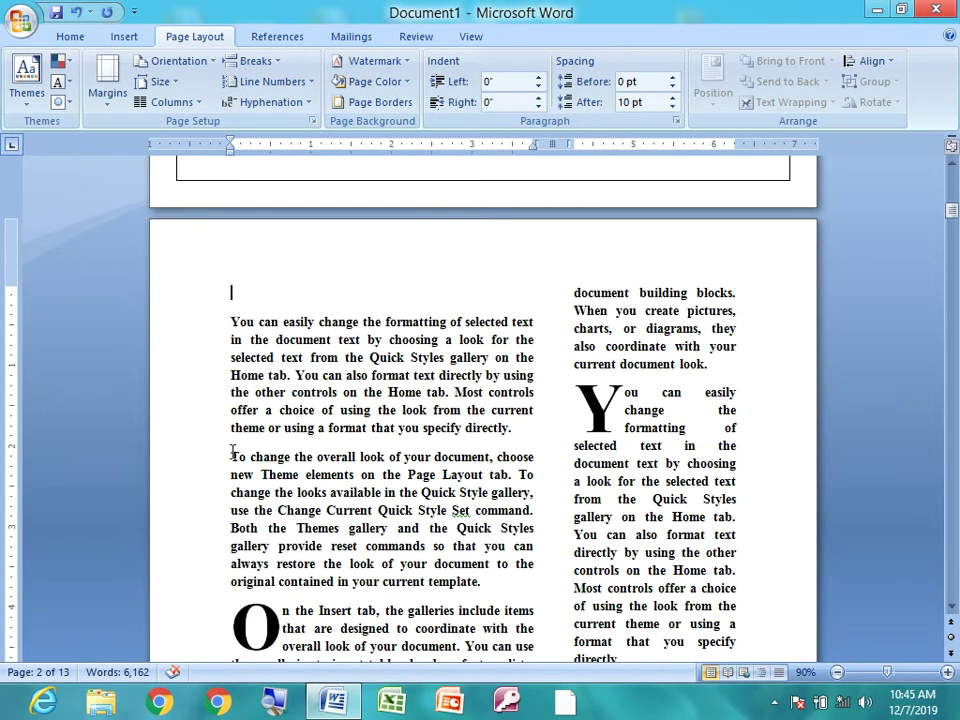
click(256, 61)
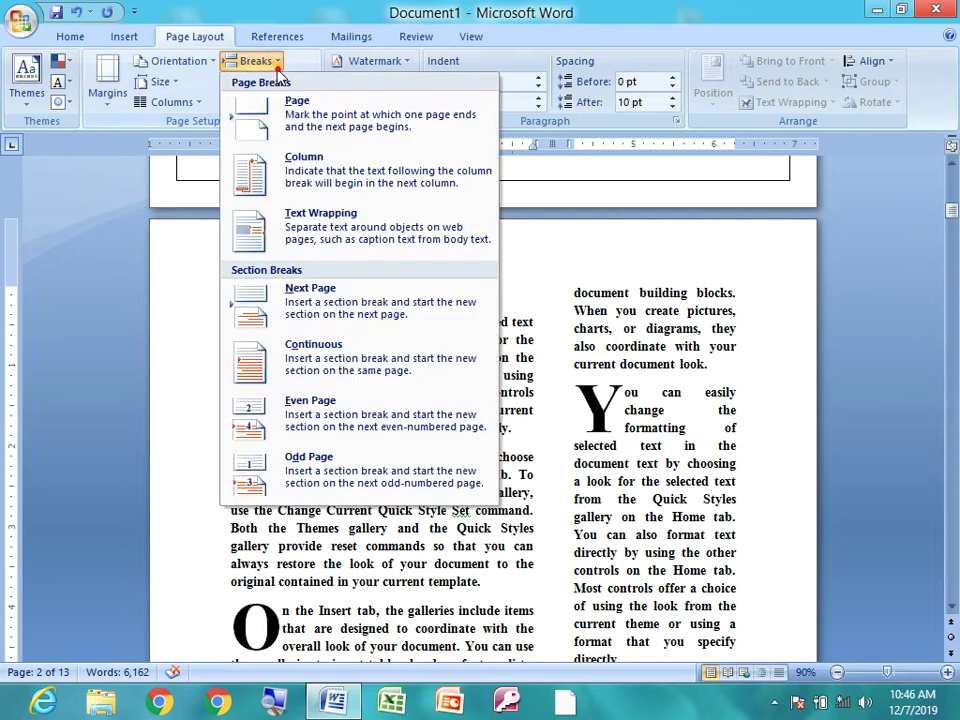
click(302, 174)
- Place the insertion point in the paragraph text below the Y drop cap
scroll(475, 406, down, 3)
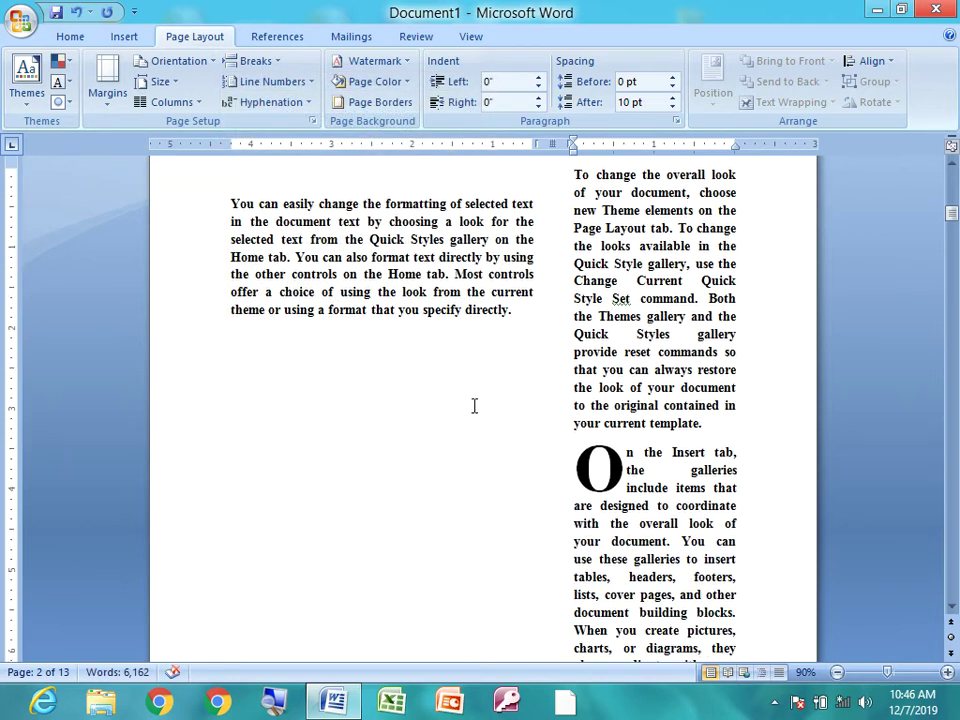
scroll(531, 561, down, 3)
scroll(531, 561, down, 3)
scroll(581, 559, down, 6)
scroll(614, 472, up, 8)
scroll(614, 472, up, 8)
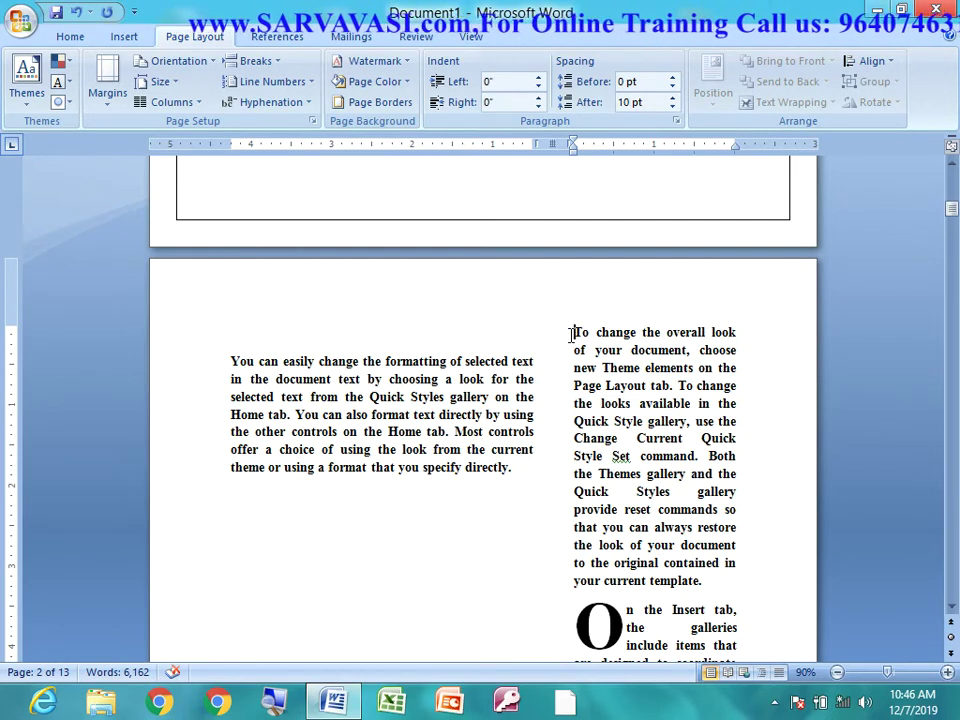
scroll(566, 418, down, 6)
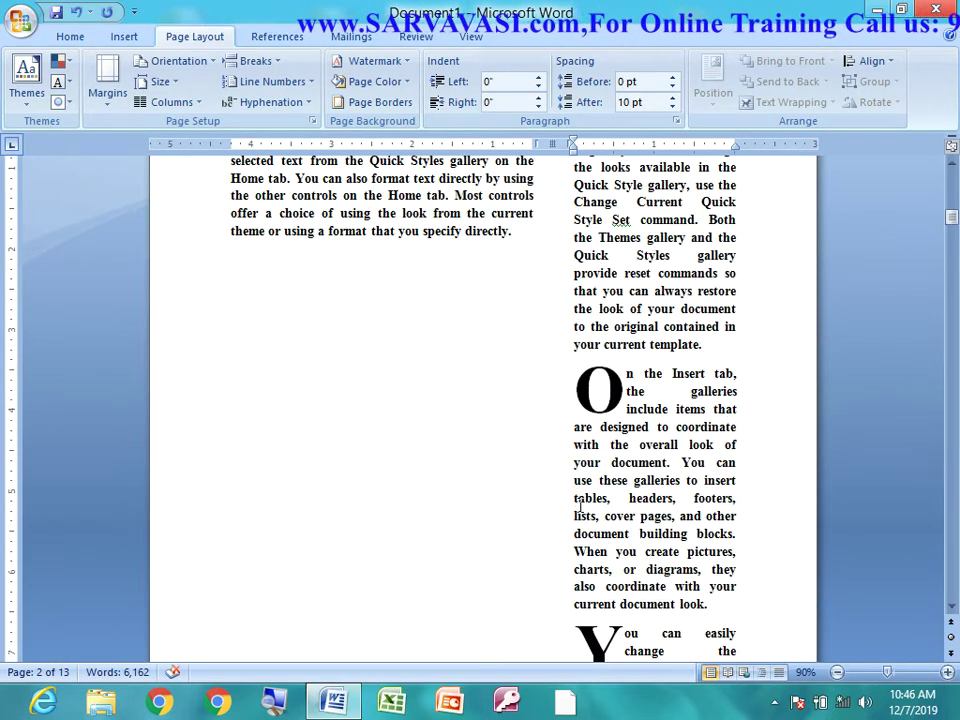
scroll(568, 499, down, 10)
scroll(555, 521, down, 7)
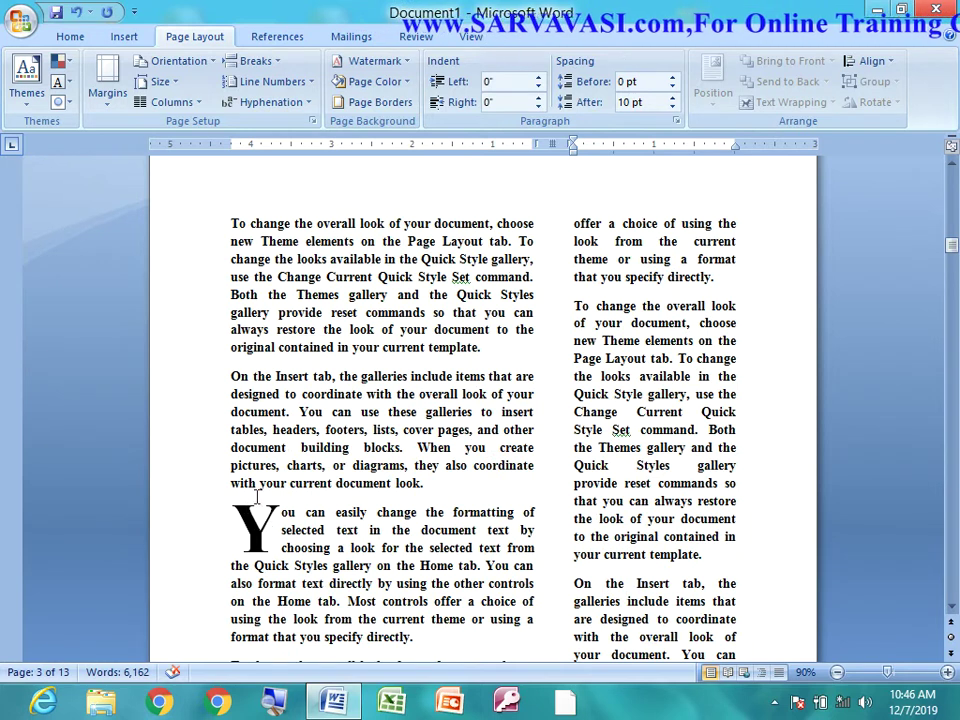
click(480, 486)
click(252, 525)
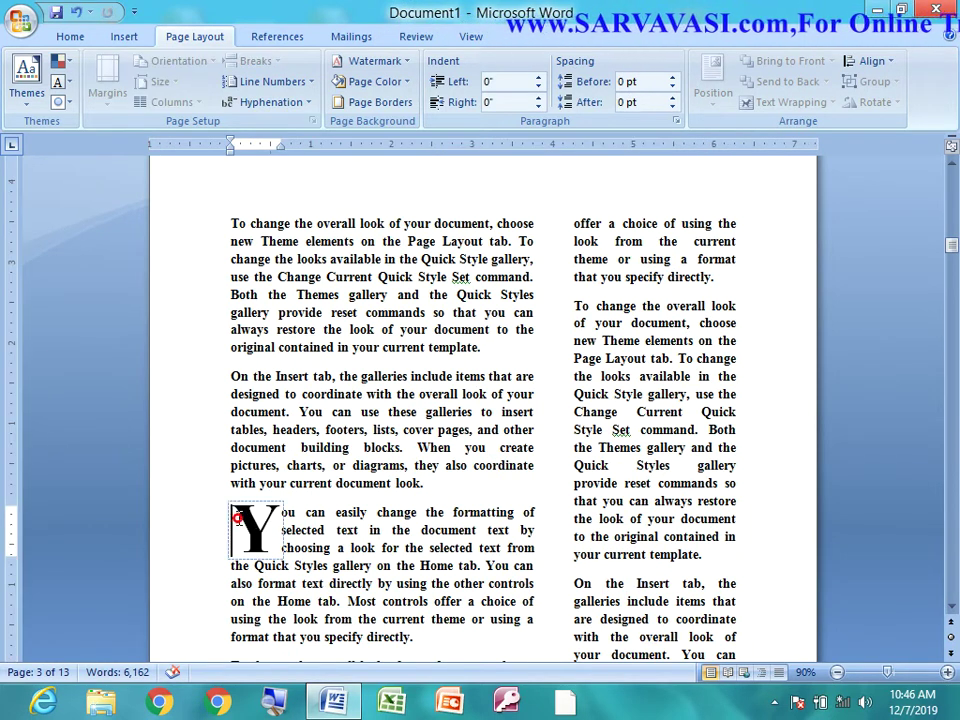
click(406, 597)
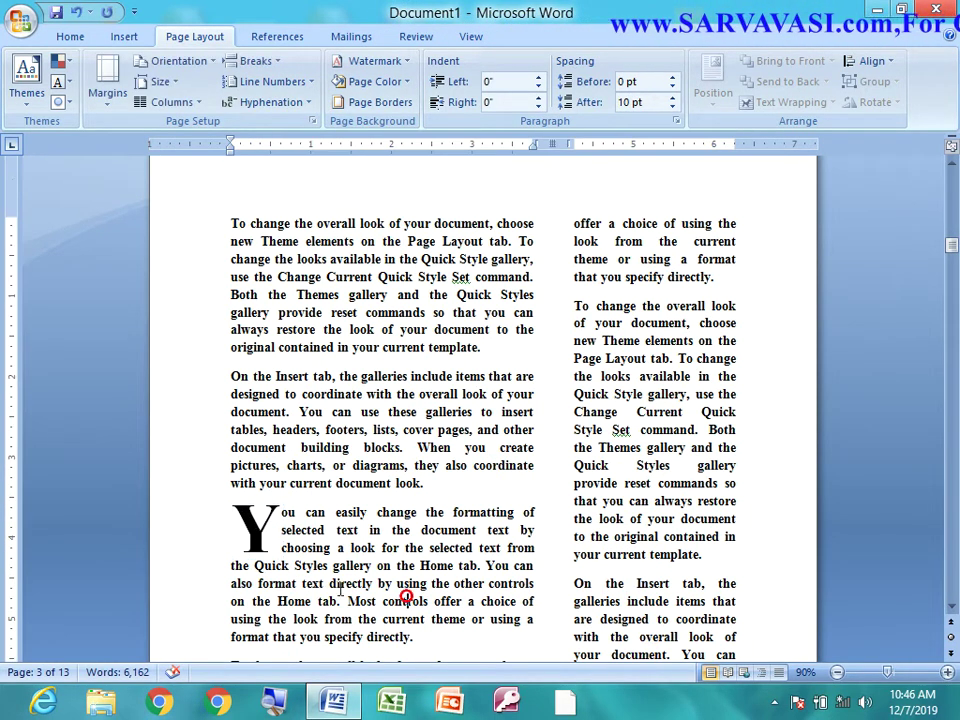
scroll(290, 600, down, 4)
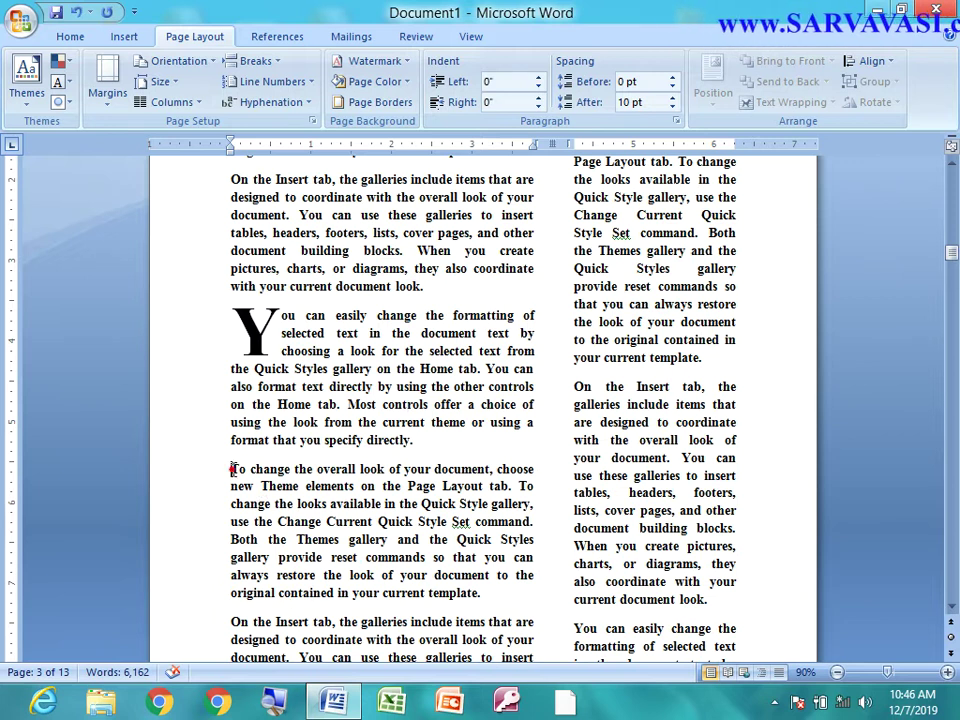
- Replace the 'To change the overall look' paragraph with a Text Wrapping break
click(255, 61)
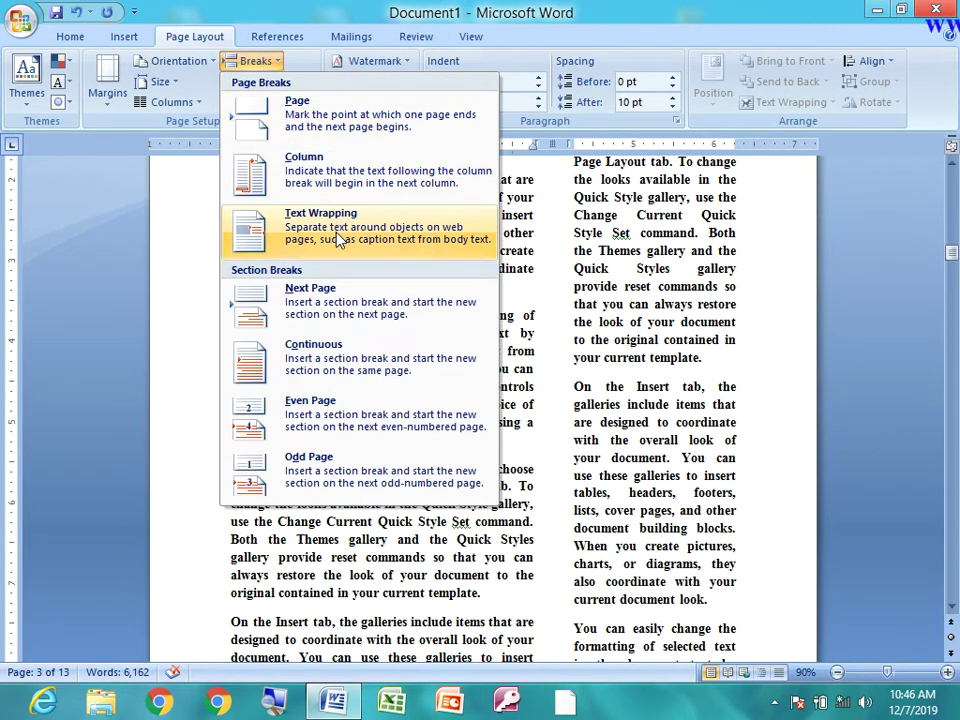
click(392, 574)
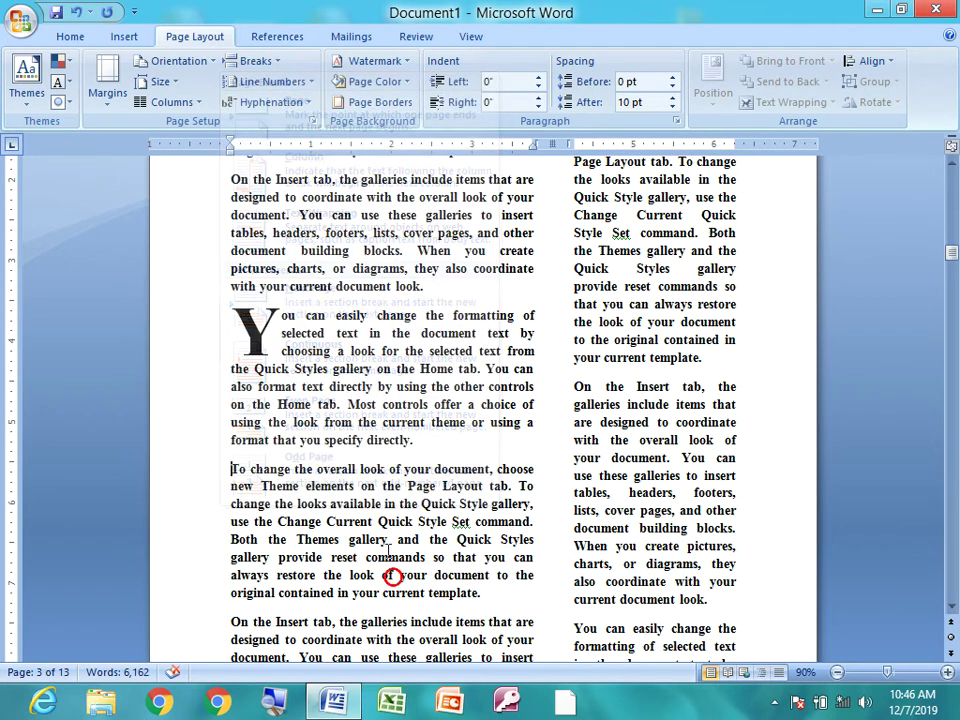
drag(231, 470, 532, 587)
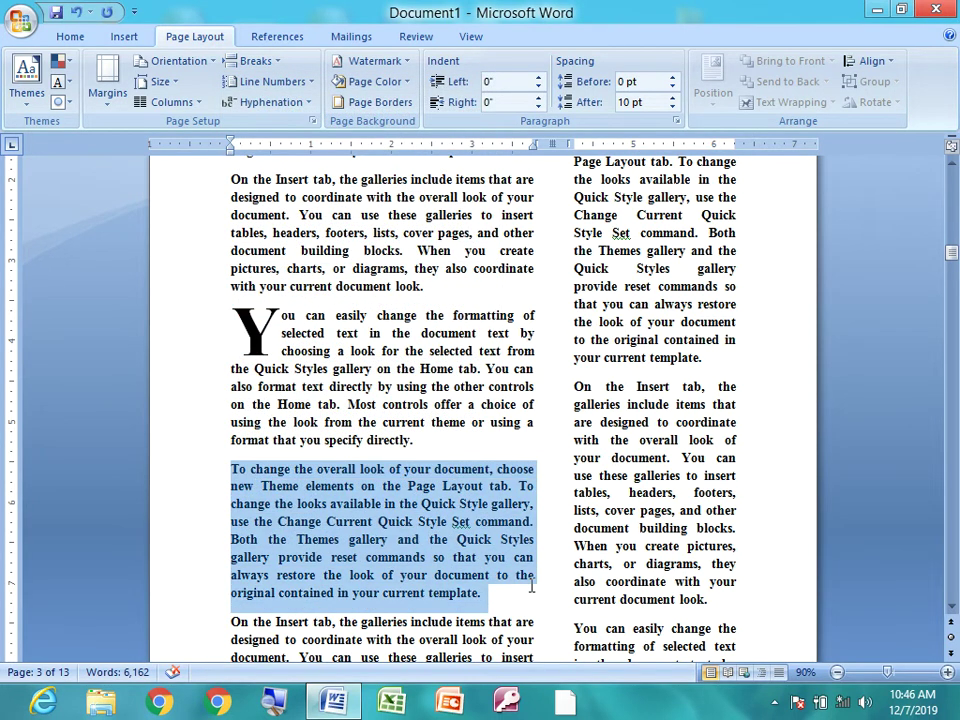
click(255, 61)
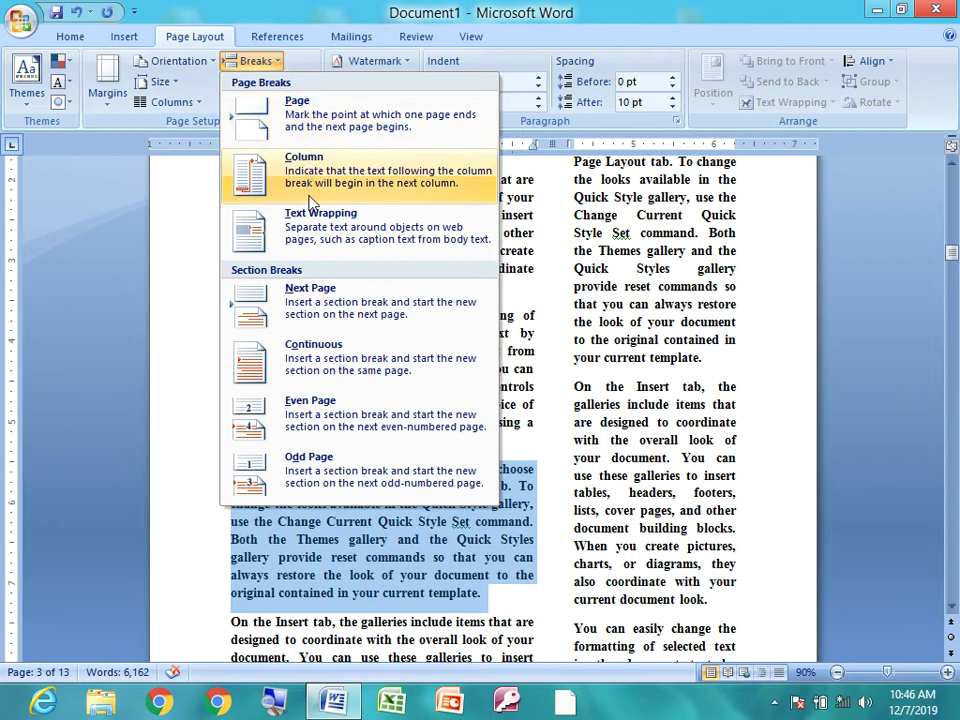
click(323, 238)
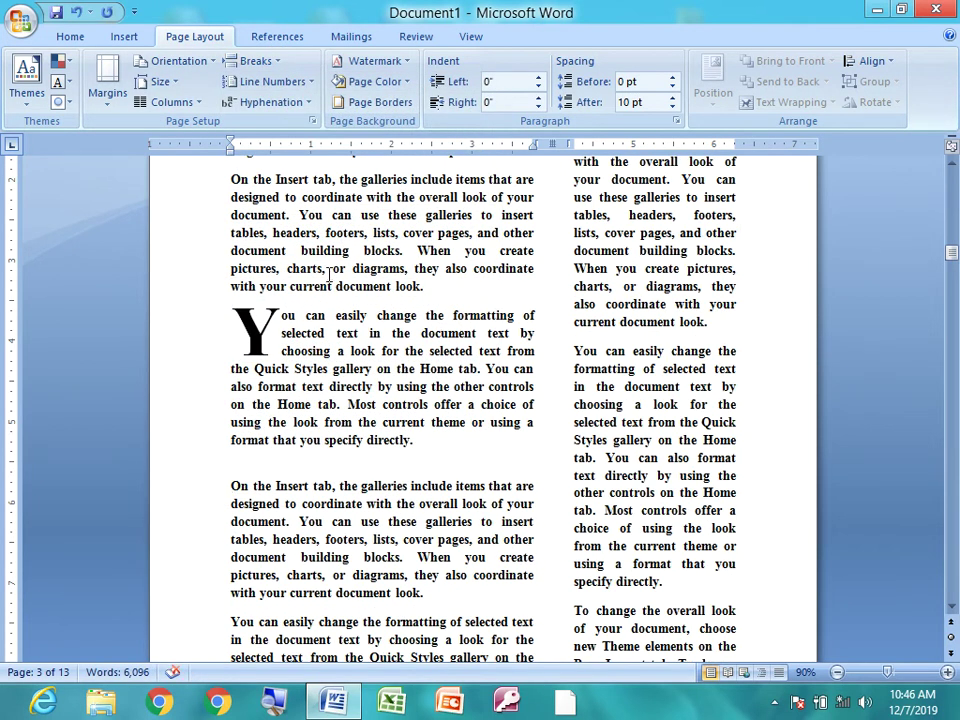
- Add a long 'ghfghfgh' filler run before 'On the Insert tab' and select that paragraph
text(ghfghfghfgh)
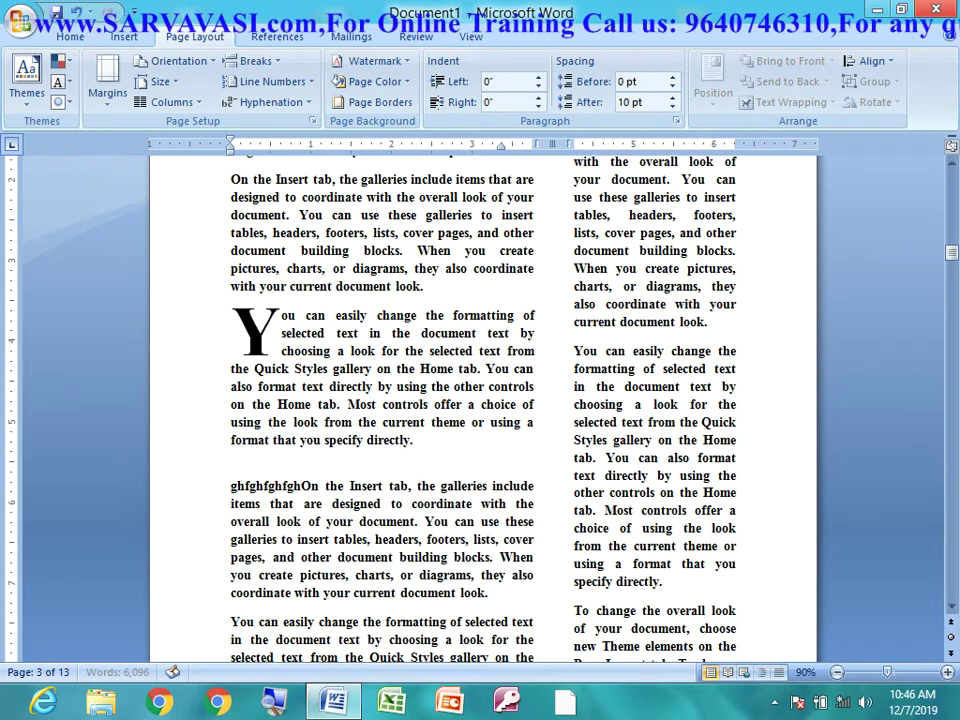
text(fghfghfghfghf)
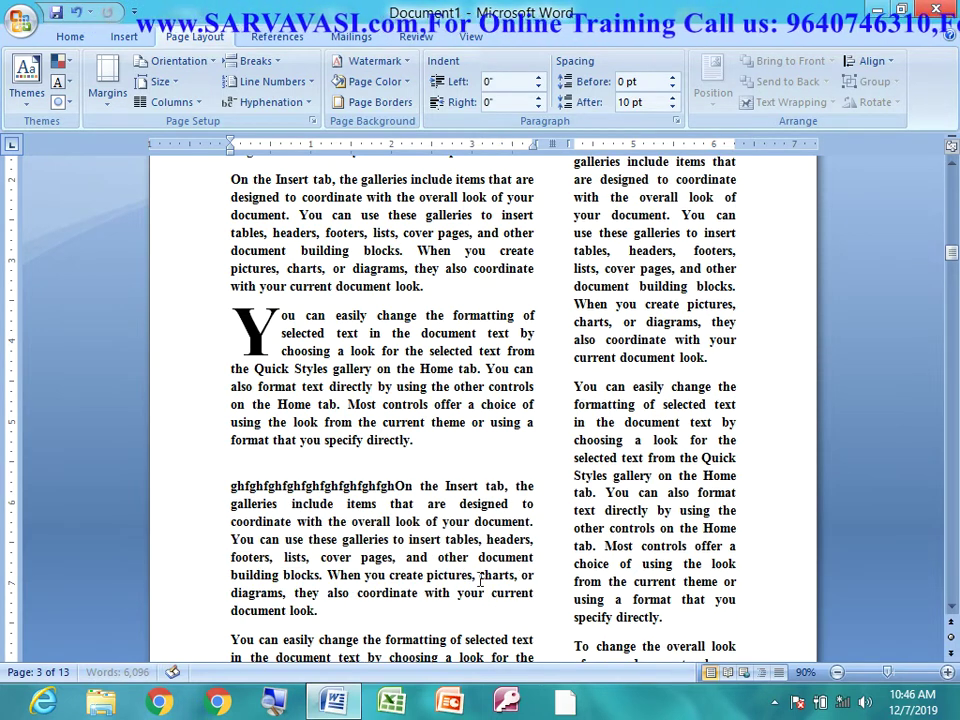
text(ghfghfghfghfghfghfg)
text(ghfghfghfghfghfghfghfghfghfghfgh)
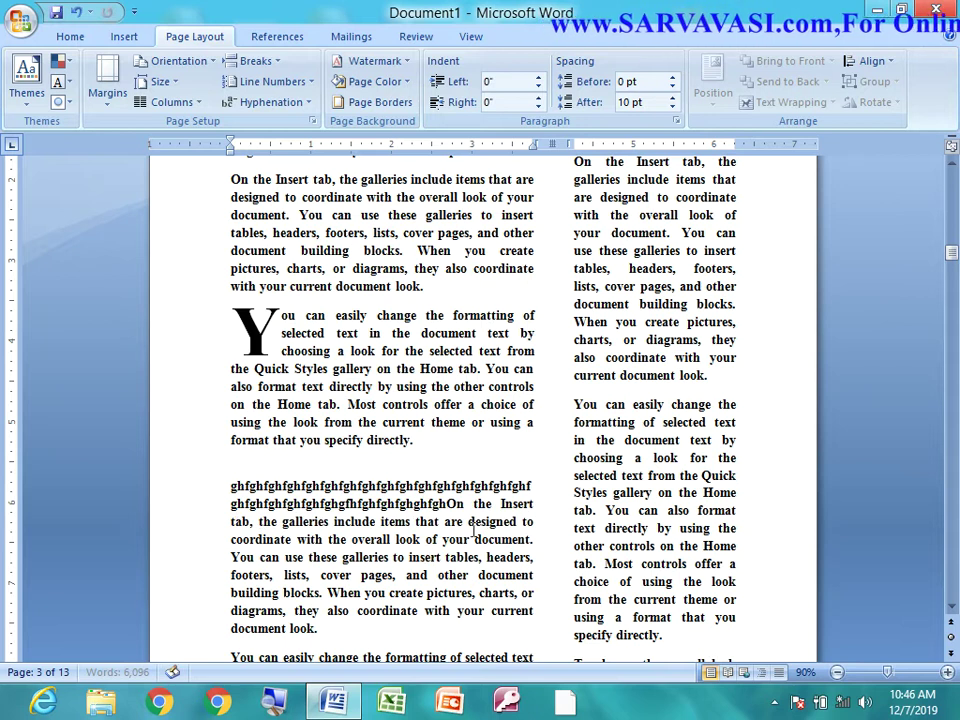
text(fghfghfghfg)
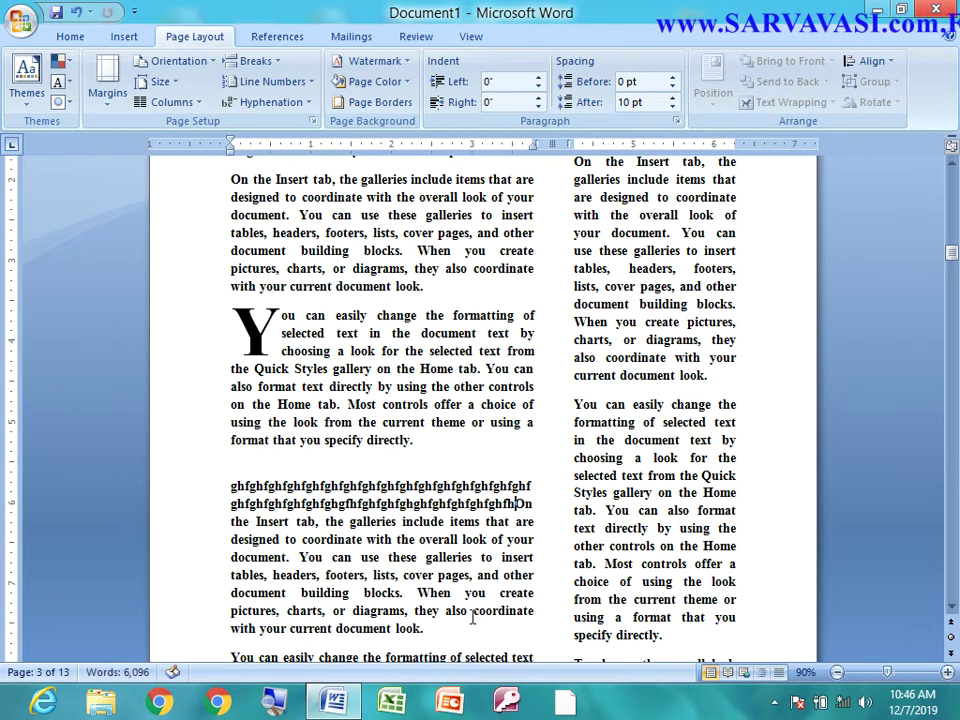
text(hgfhfghfghfghghfghfghfgh)
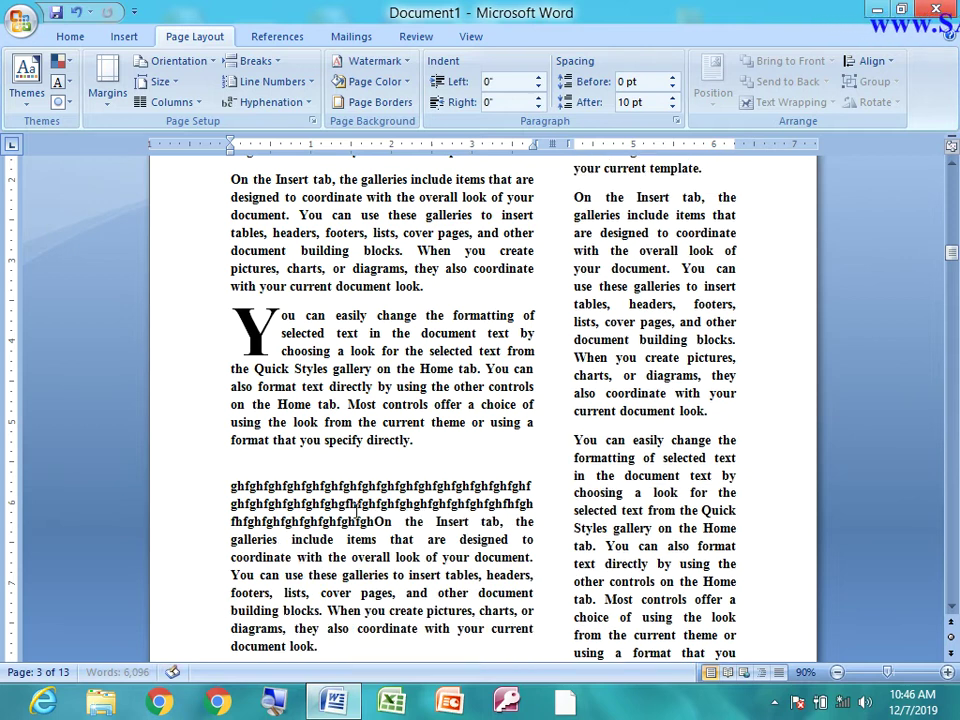
text(fghfg)
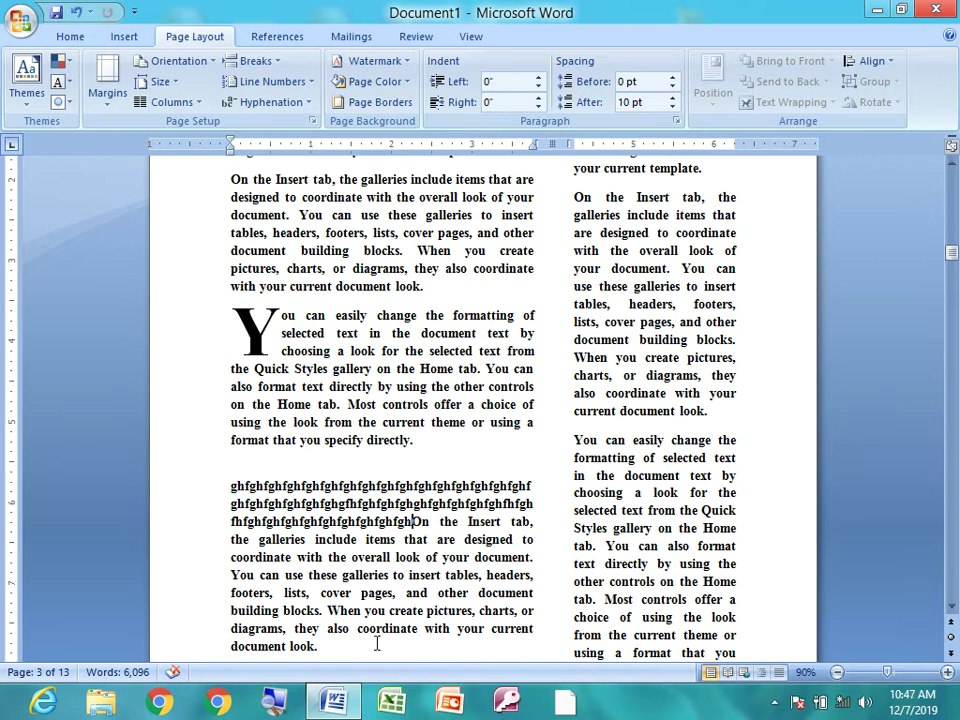
mouse_move(375, 643)
mouse_down()
mouse_move(309, 574)
mouse_move(231, 555)
mouse_move(263, 521)
mouse_move(236, 468)
mouse_up()
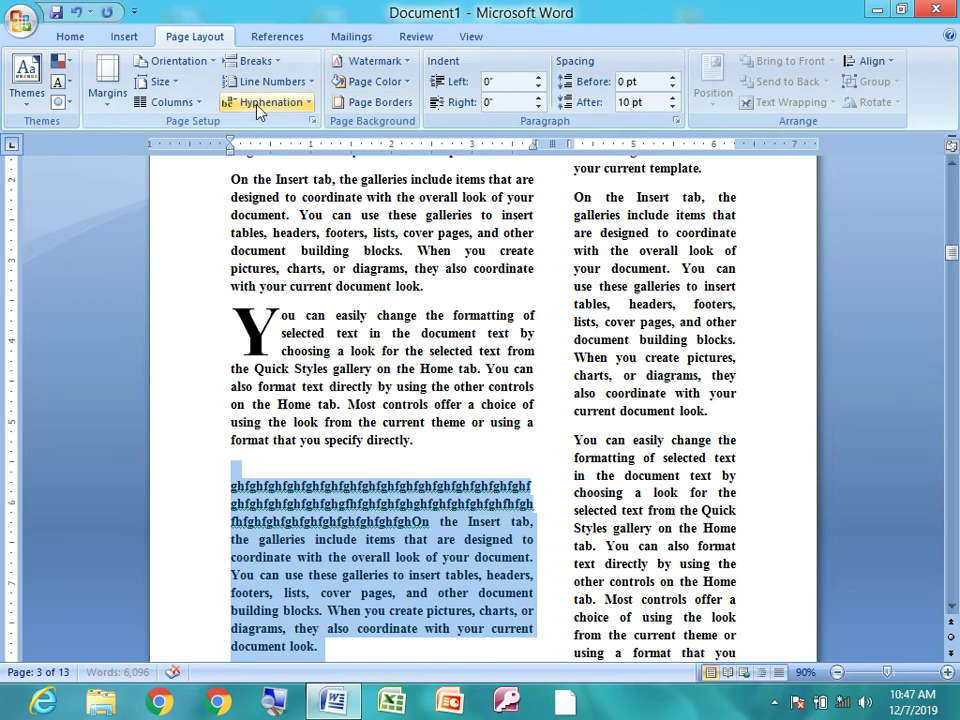
- Review the break types, leave Line Numbers at None, and deselect the filler paragraph
click(276, 62)
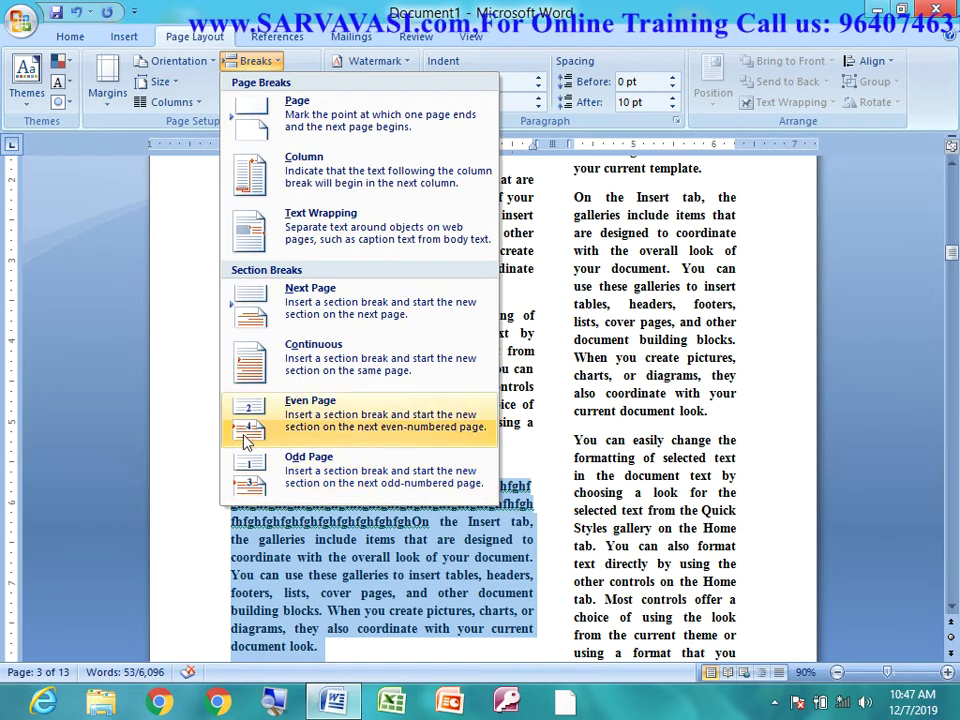
click(183, 365)
click(310, 82)
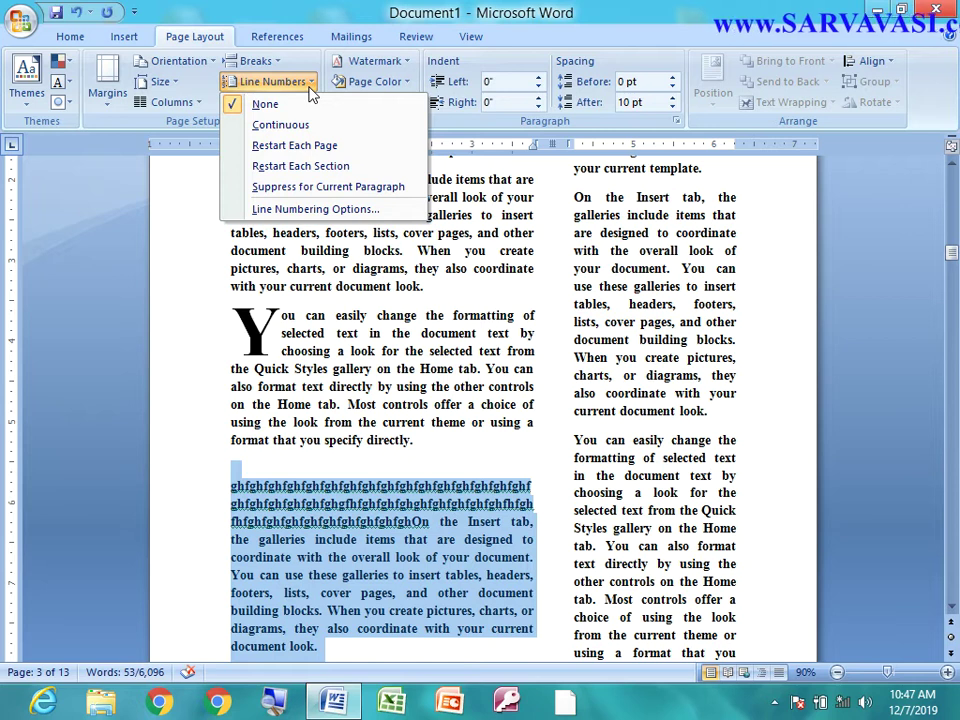
click(262, 105)
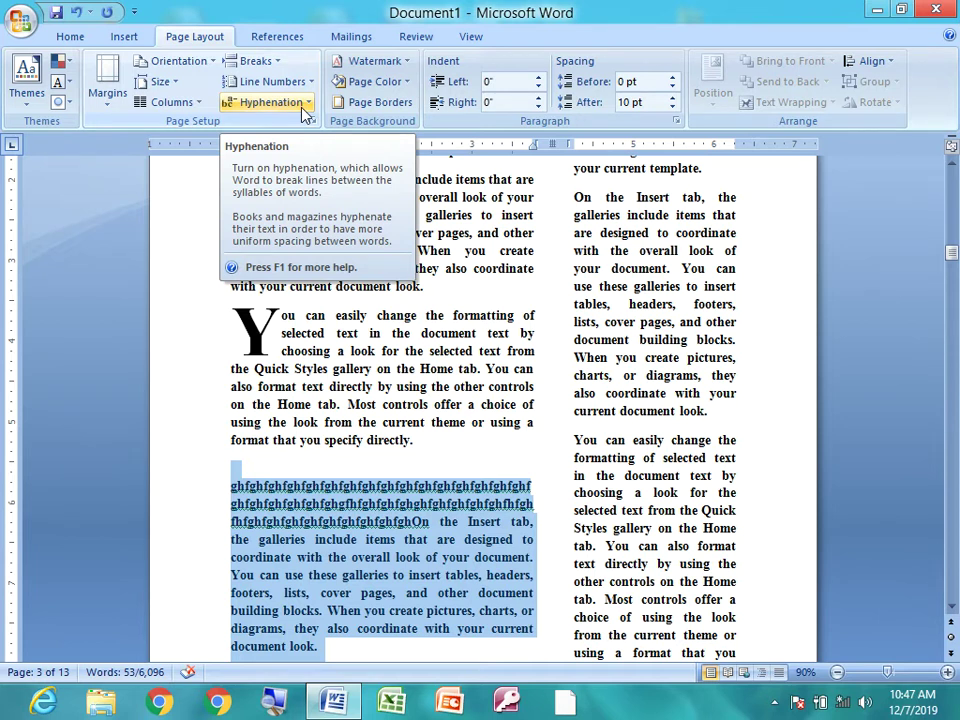
click(433, 370)
- Undo the column and drop-cap formatting, returning the document to a single column
key(ctrl+a)
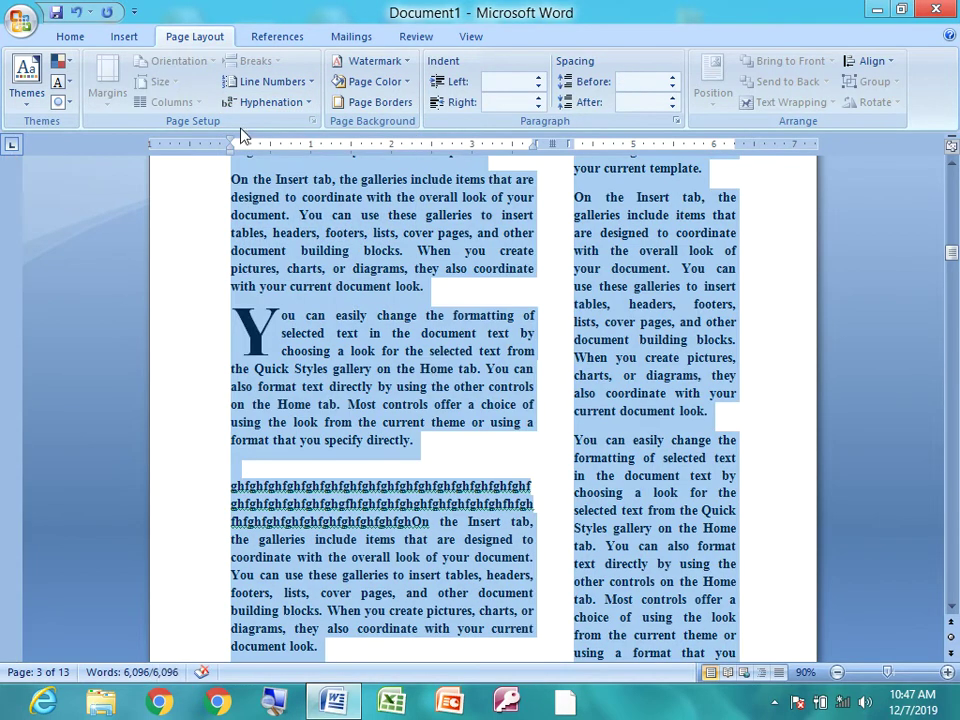
scroll(497, 467, up, 6)
scroll(497, 465, up, 6)
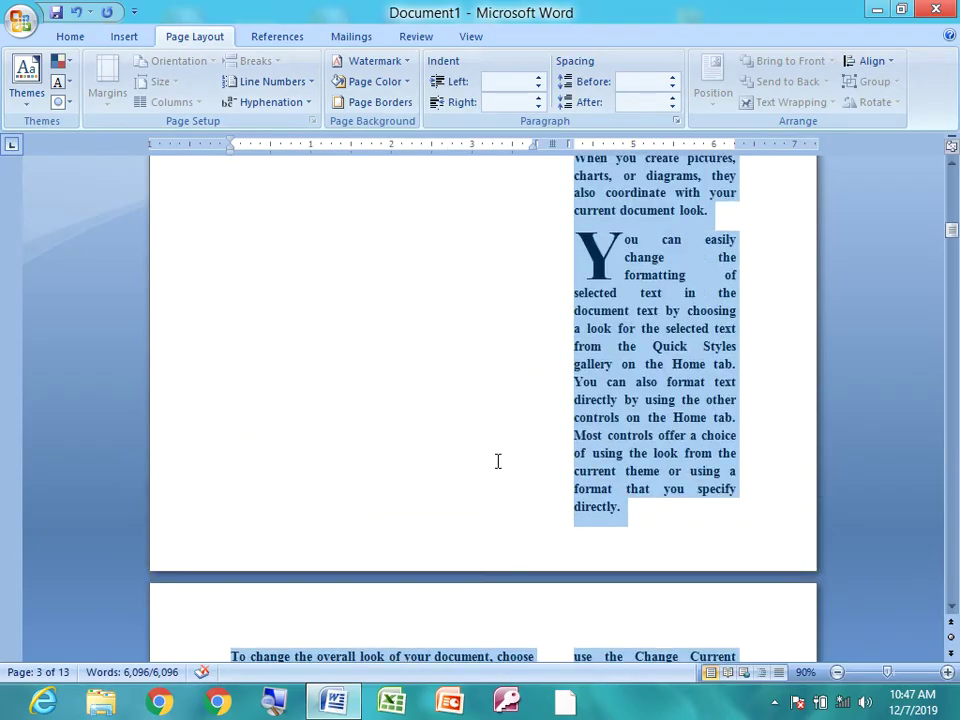
scroll(497, 461, up, 4)
key(ctrl+z)
key(ctrl+z)
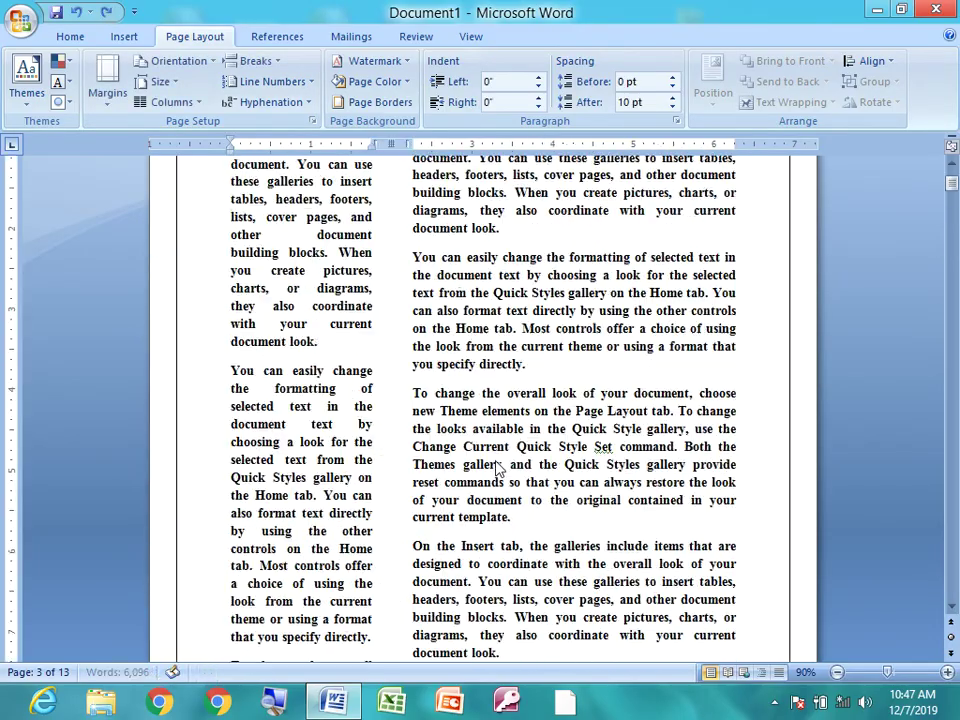
key(ctrl+z)
key(ctrl+z)
key(ctrl+z)
key(ctrl+z)
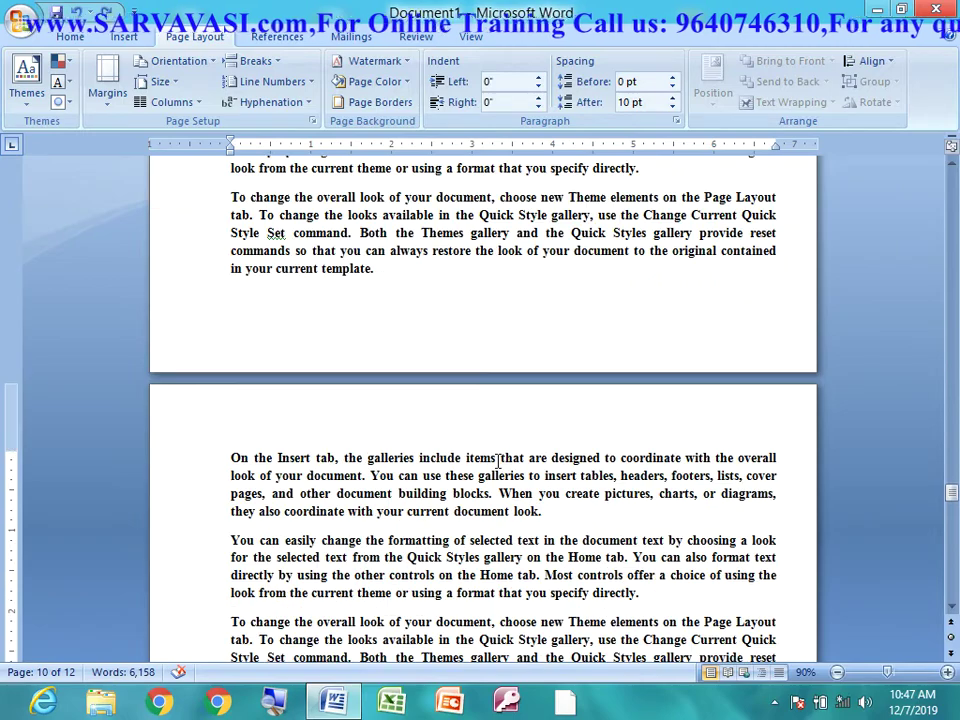
scroll(497, 462, down, 3)
scroll(497, 460, up, 5)
scroll(497, 460, up, 5)
scroll(497, 460, up, 3)
scroll(497, 460, up, 2)
scroll(497, 460, up, 10)
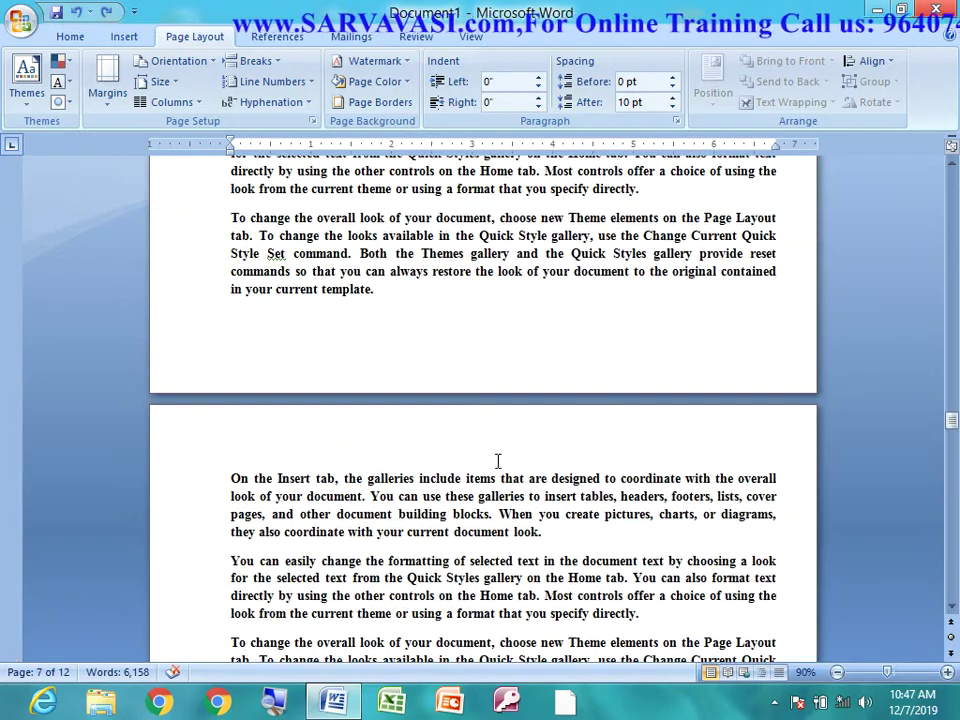
- Left-align all the document text instead of justifying it
key(ctrl+a)
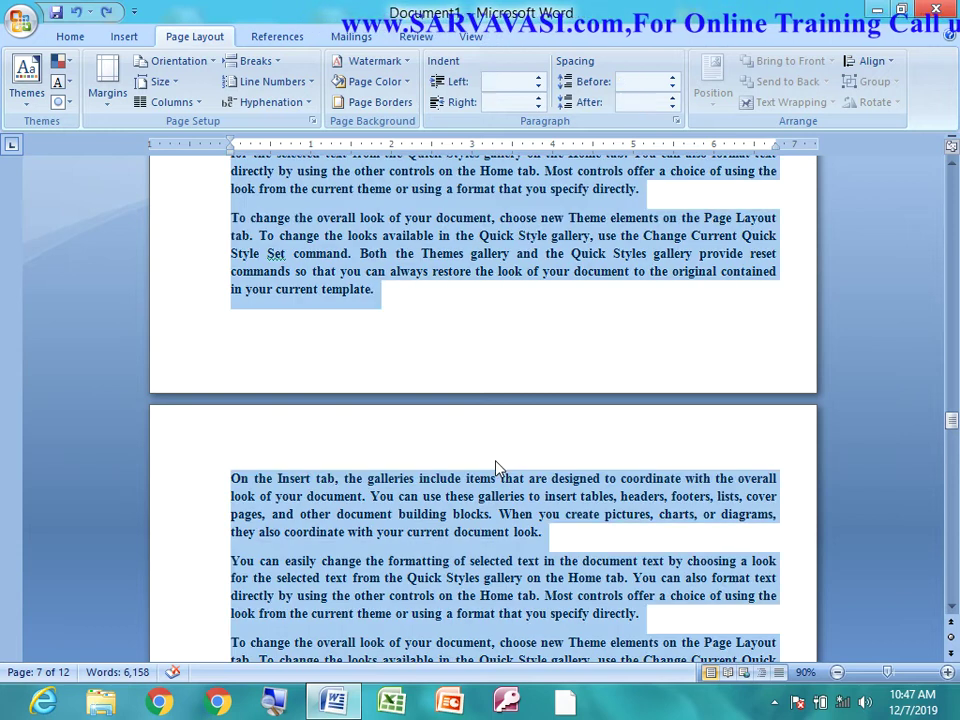
scroll(510, 446, up, 5)
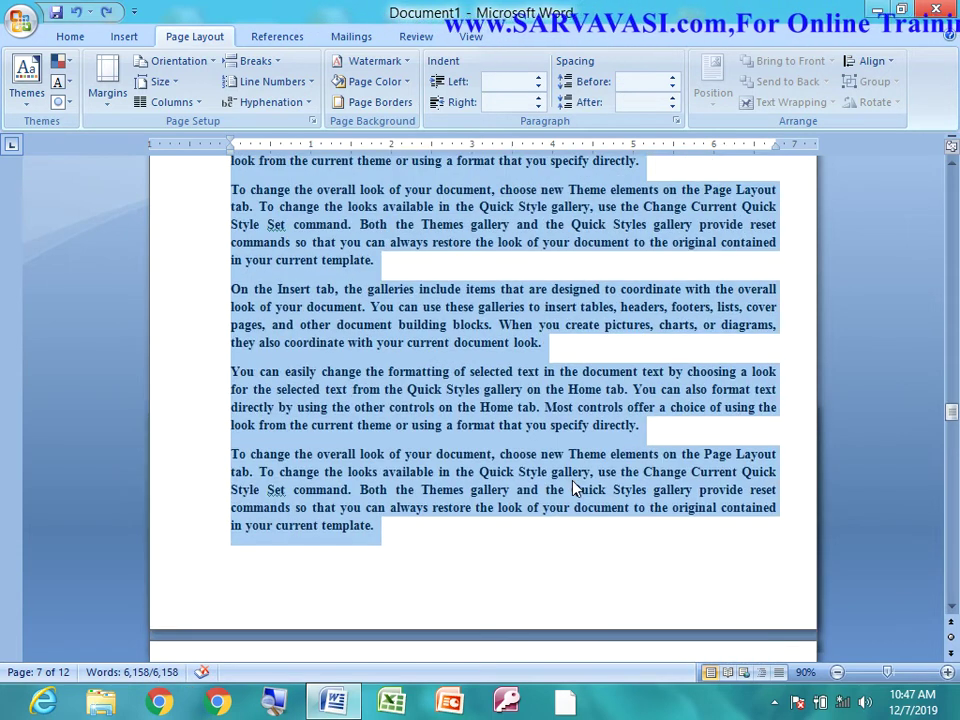
click(88, 37)
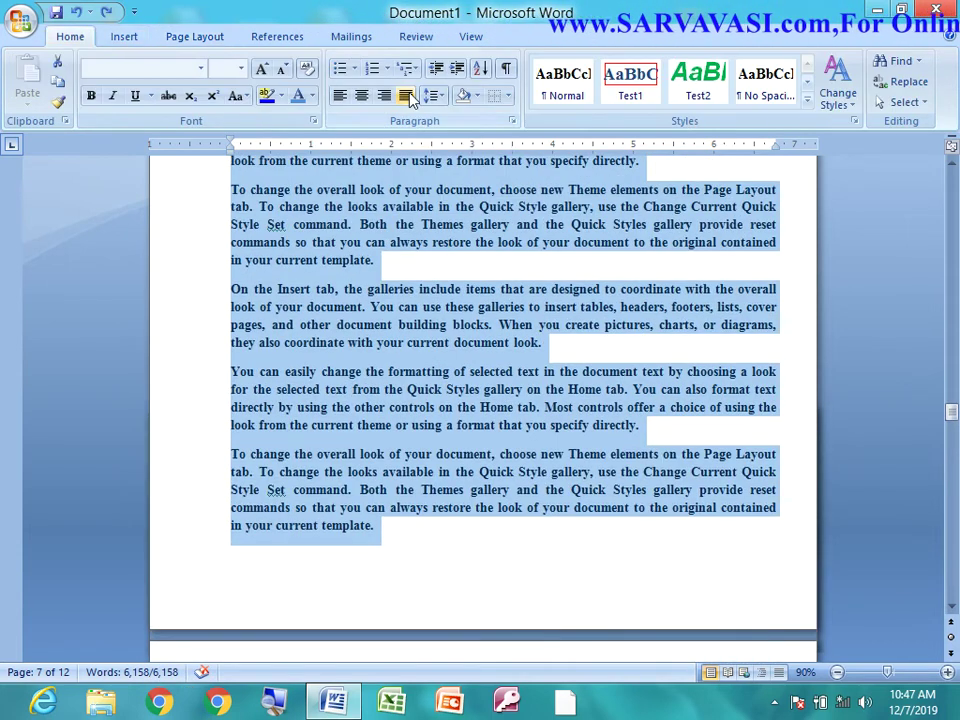
click(339, 97)
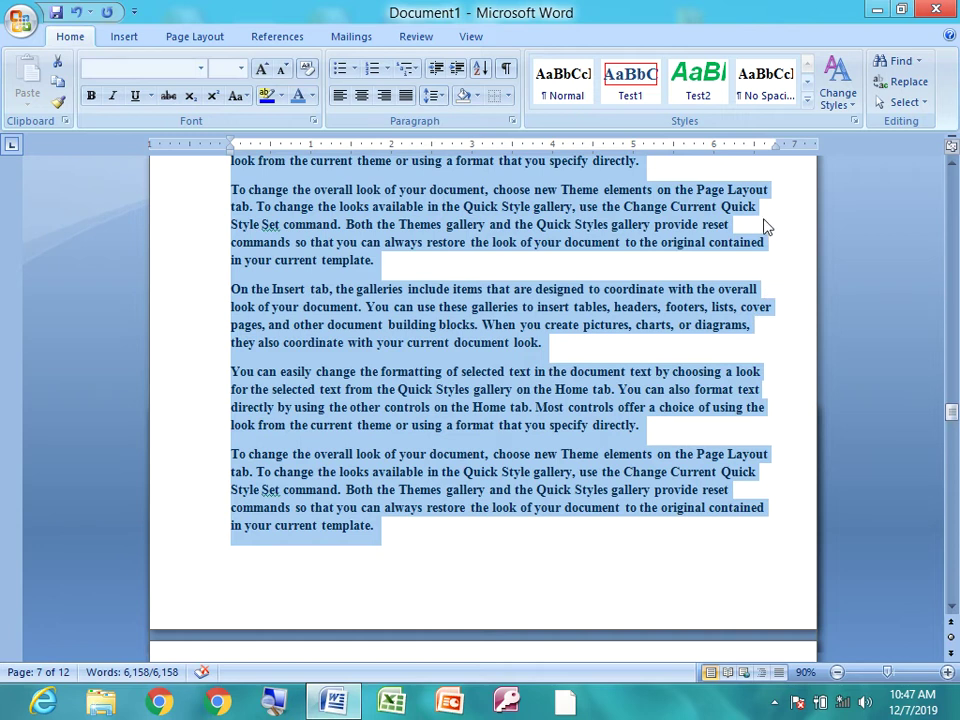
scroll(650, 346, up, 1)
scroll(650, 346, up, 2)
scroll(650, 346, up, 4)
scroll(650, 346, up, 2)
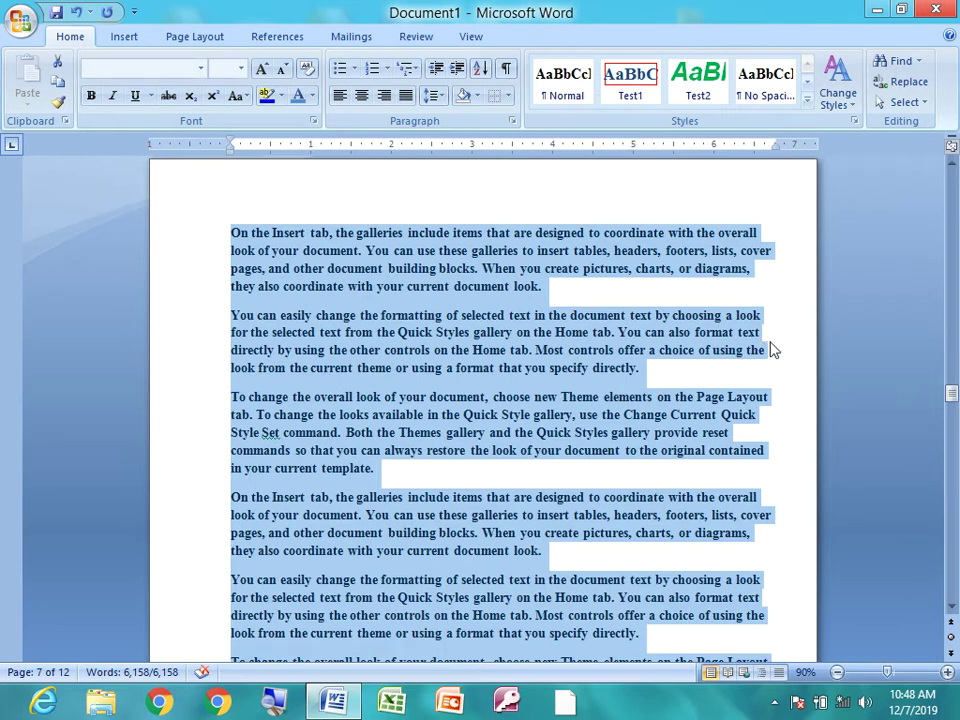
click(762, 333)
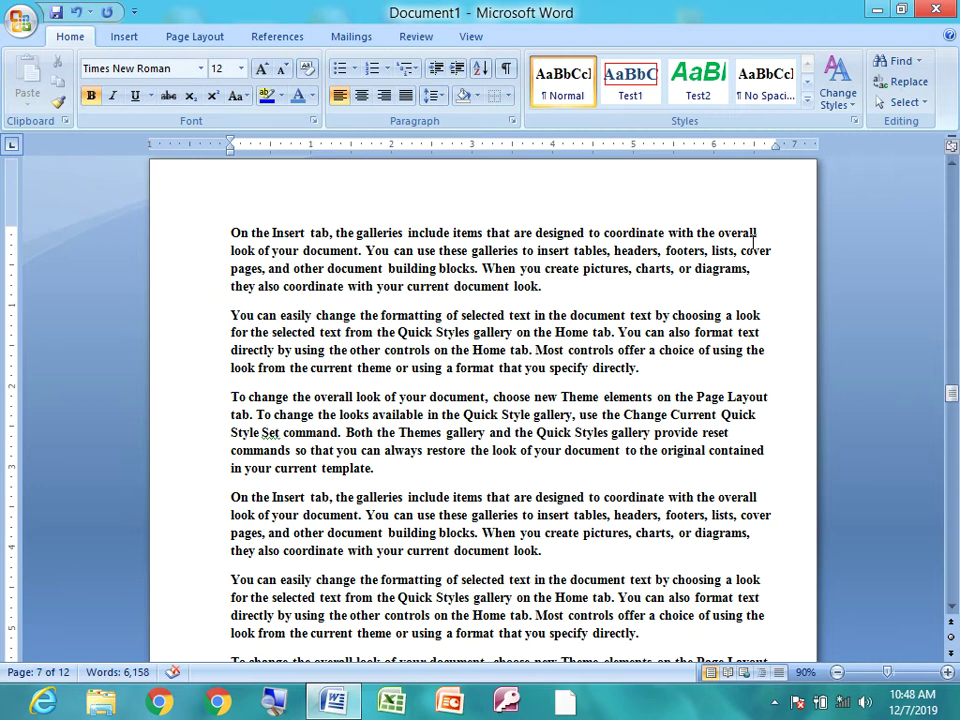
key(ctrl+a)
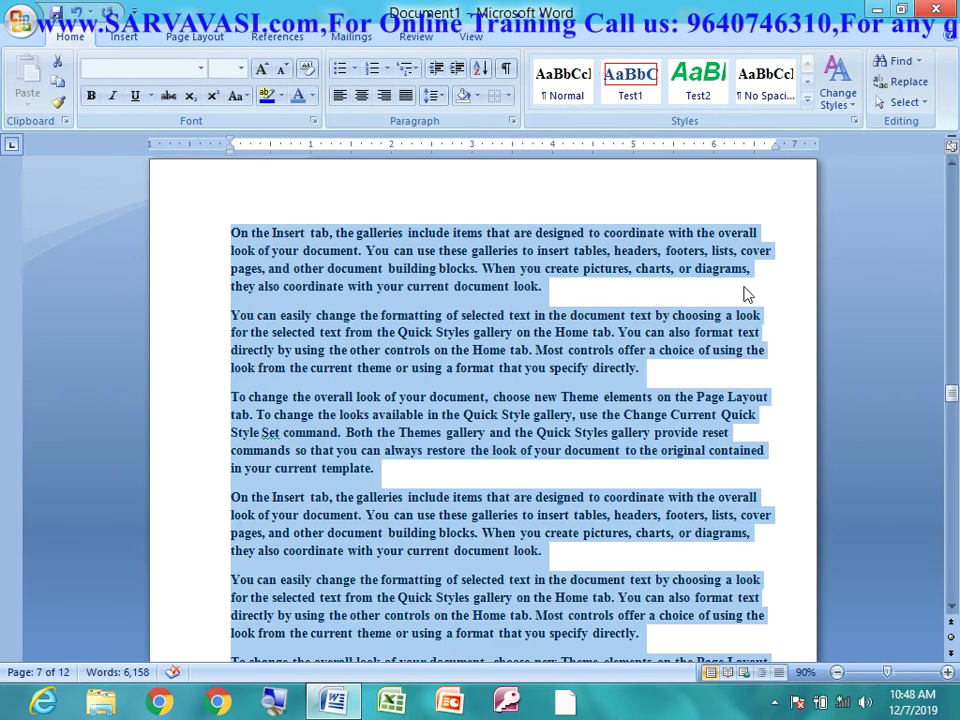
- Set hyphenation to Automatic for the whole document so words like 'com-mands' split
click(197, 37)
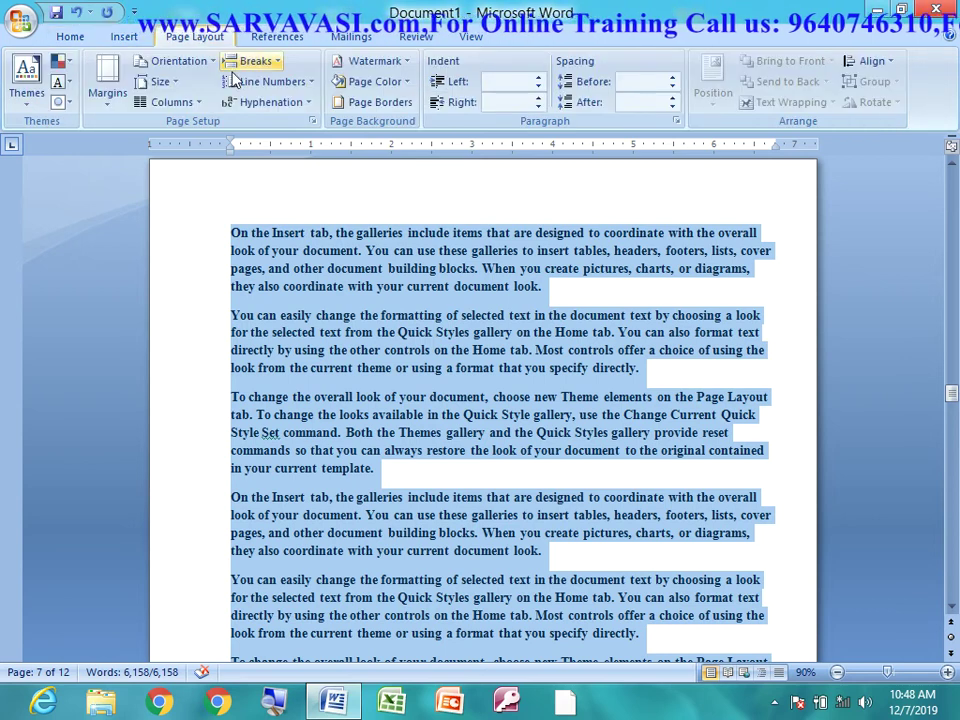
click(303, 104)
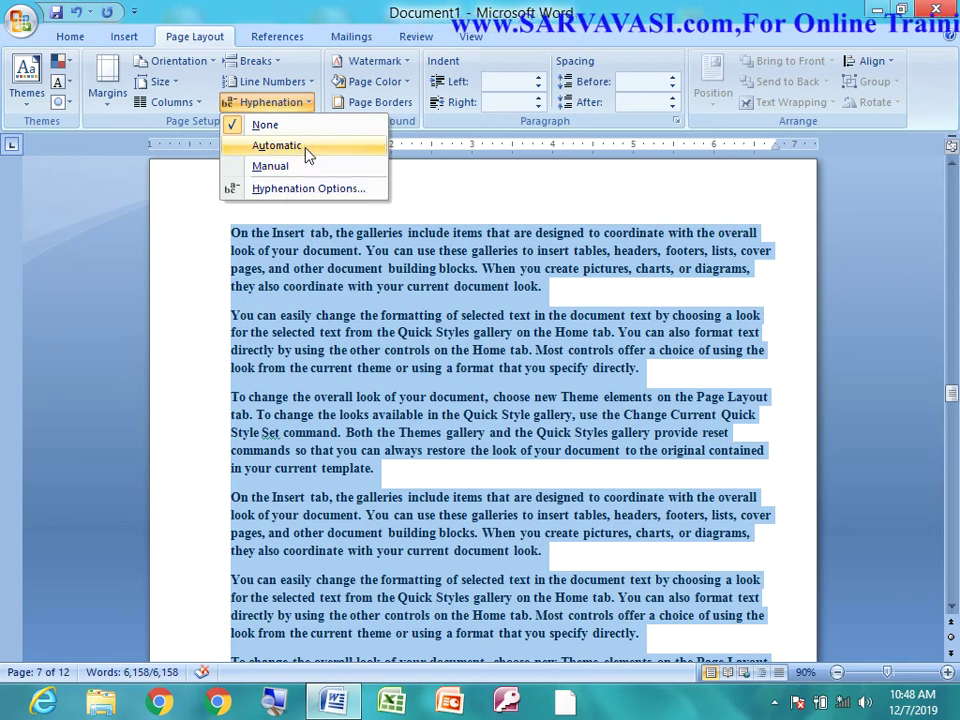
click(303, 148)
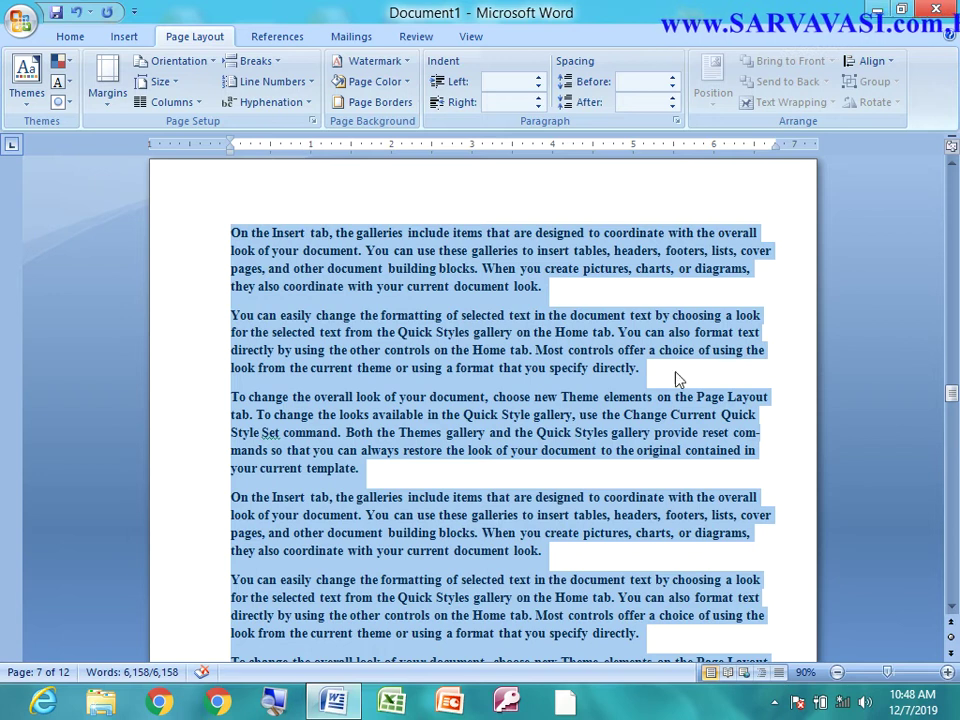
click(675, 512)
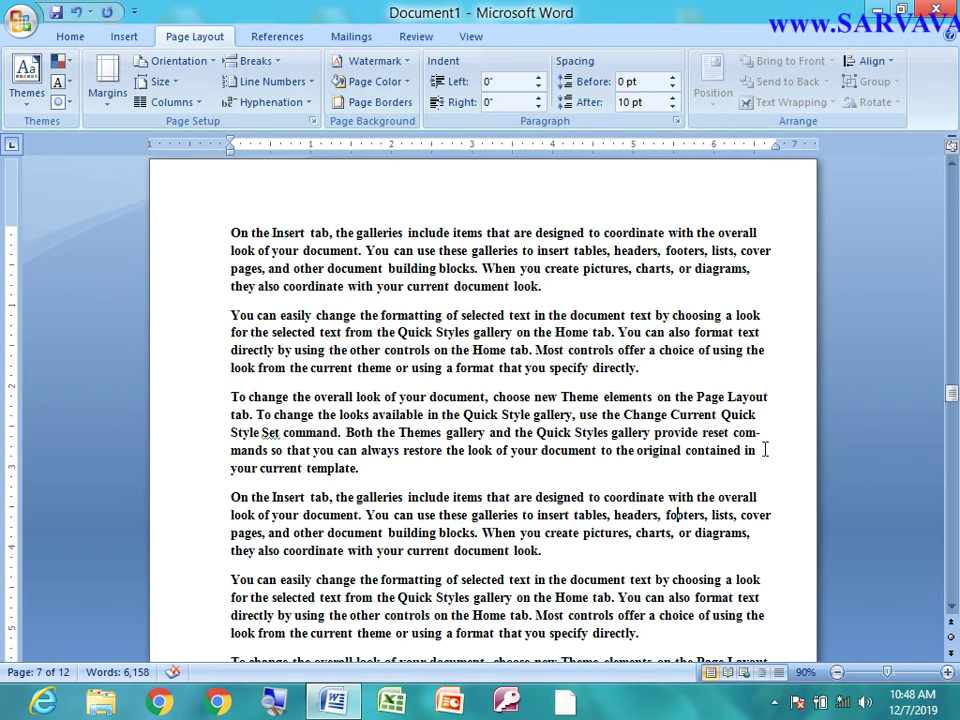
ctrl+scroll(765, 449, up, 1)
ctrl+scroll(765, 449, up, 1)
ctrl+scroll(765, 449, up, 1)
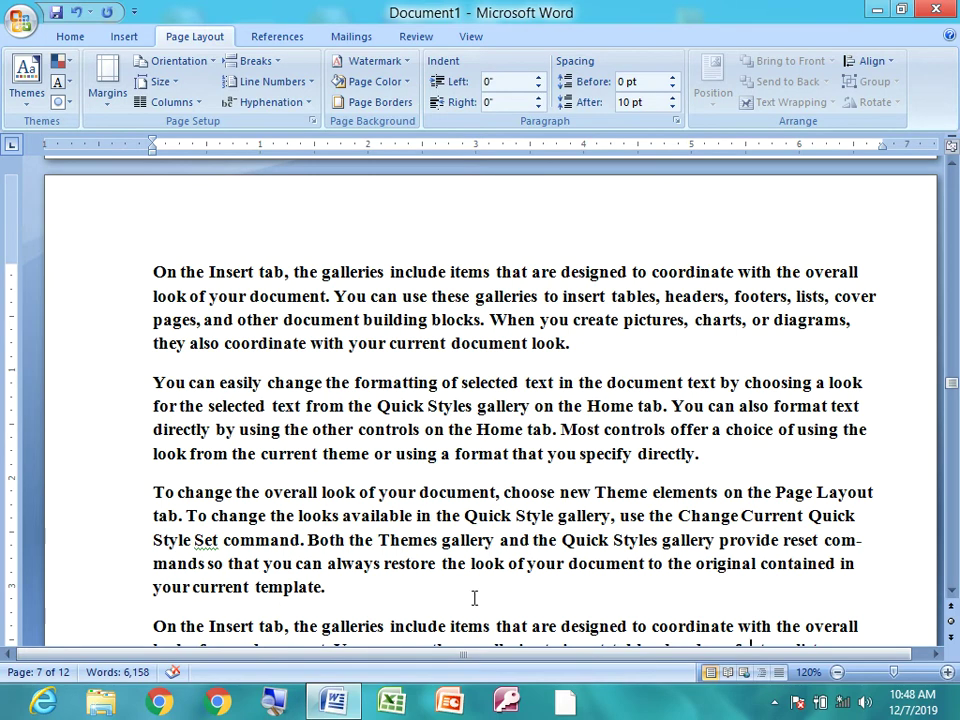
scroll(815, 560, down, 2)
ctrl+scroll(866, 566, up, 8)
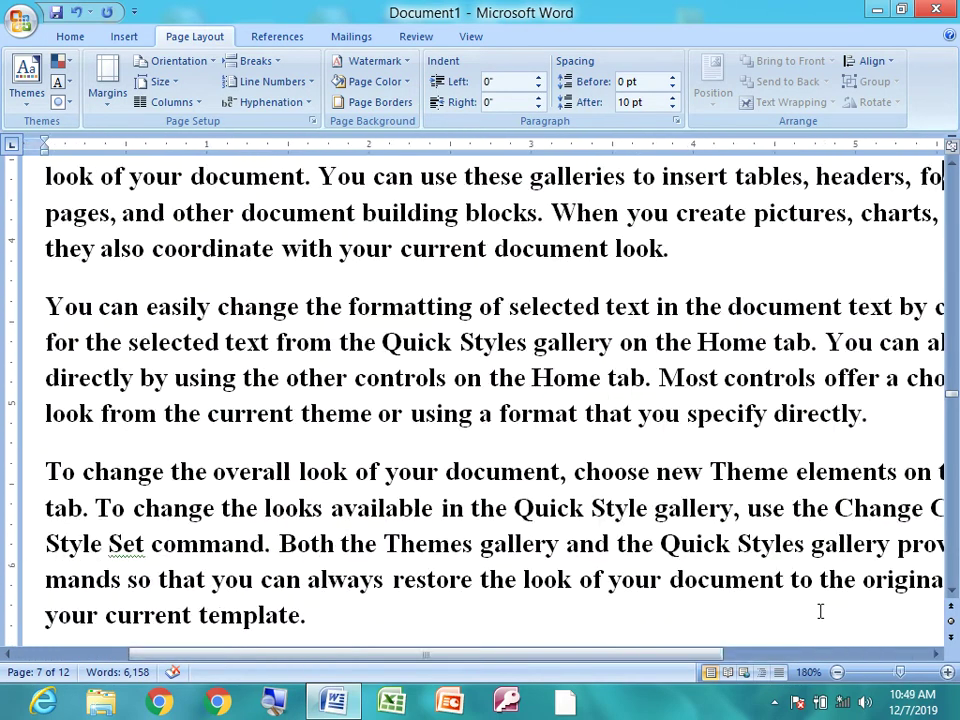
ctrl+scroll(834, 603, down, 1)
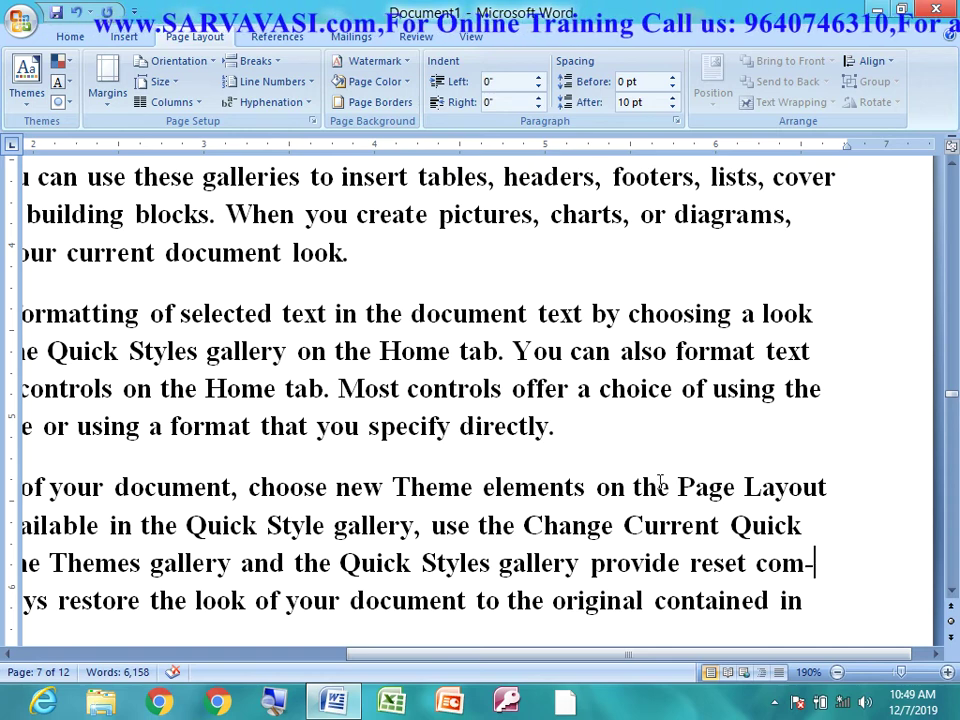
scroll(711, 489, down, 2)
scroll(737, 503, down, 2)
scroll(792, 480, up, 3)
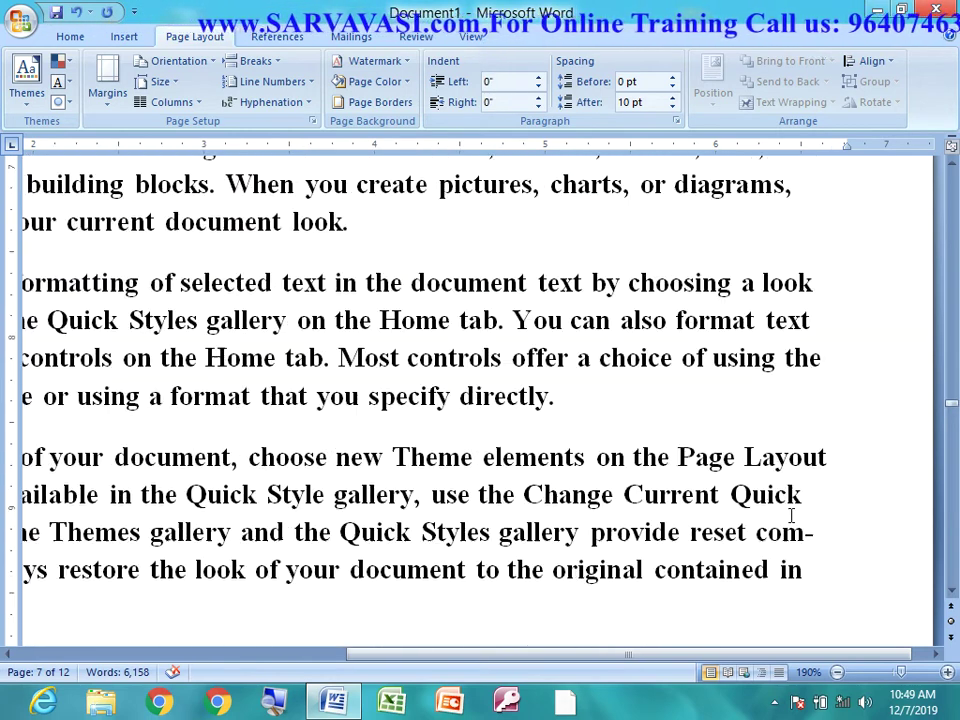
scroll(791, 515, up, 2)
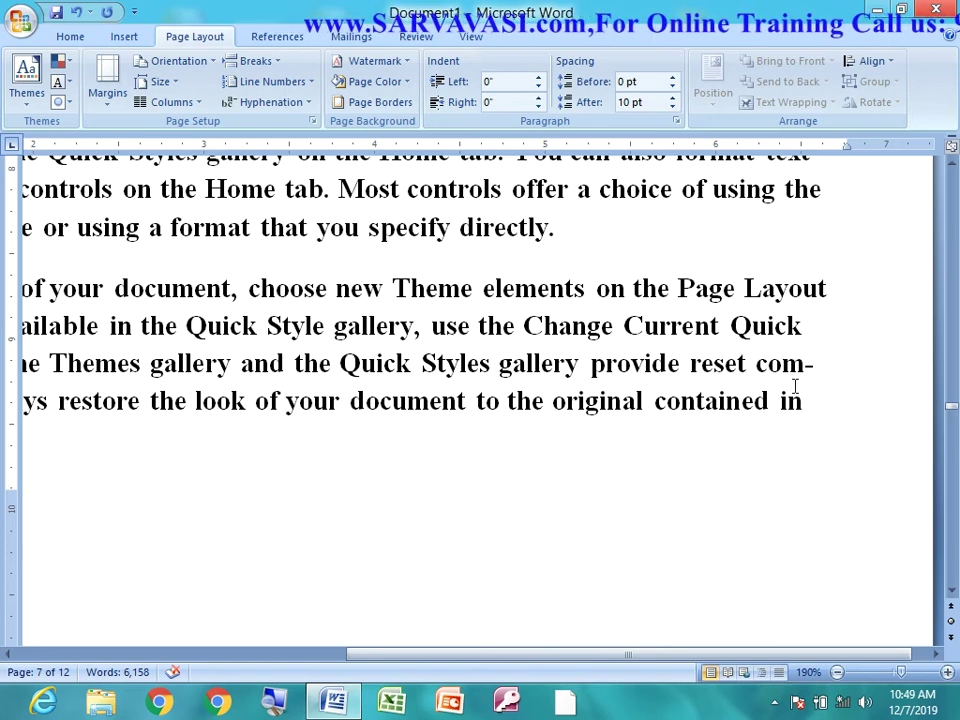
scroll(794, 400, up, 5)
scroll(795, 425, down, 3)
scroll(791, 435, down, 2)
scroll(791, 433, down, 2)
scroll(792, 435, down, 1)
scroll(792, 435, up, 3)
scroll(790, 437, down, 1)
scroll(790, 437, down, 1)
scroll(792, 436, down, 1)
ctrl+scroll(770, 330, down, 2)
ctrl+scroll(566, 251, down, 1)
ctrl+scroll(568, 249, down, 1)
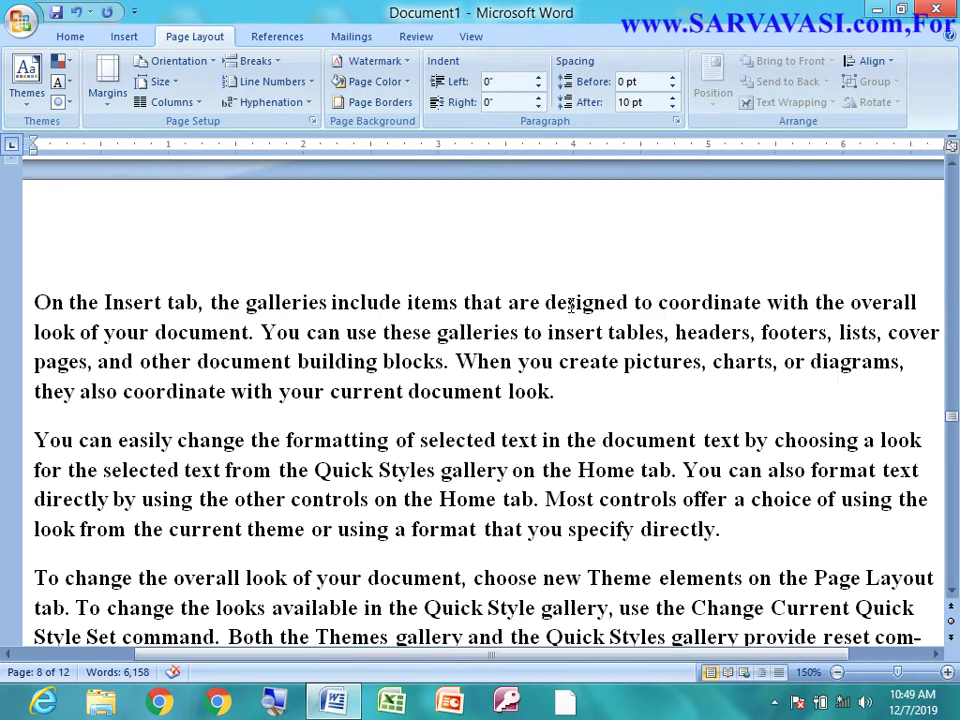
ctrl+scroll(572, 306, down, 1)
- Insert 'mou' before 'coordinate' in the first paragraph so it reads 'moucoordinate'
click(627, 291)
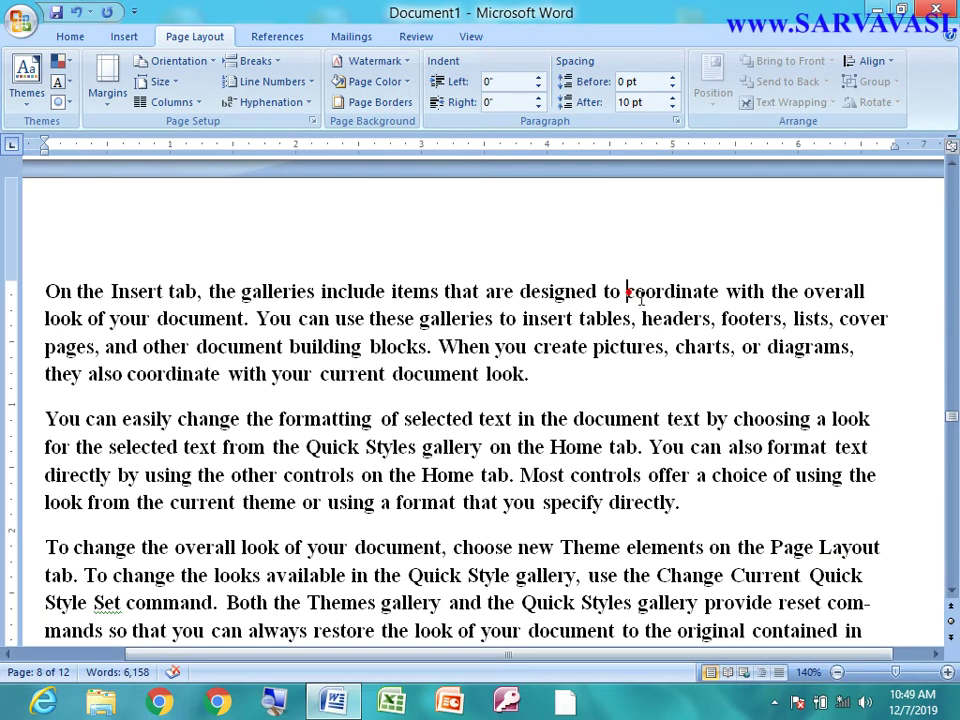
text(mo)
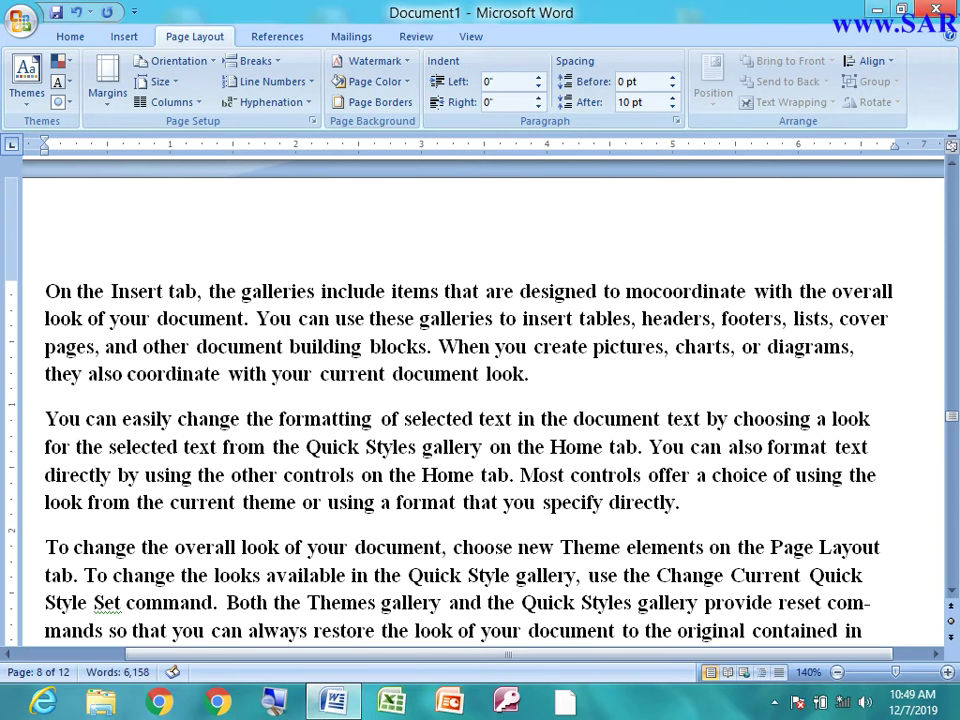
text(use)
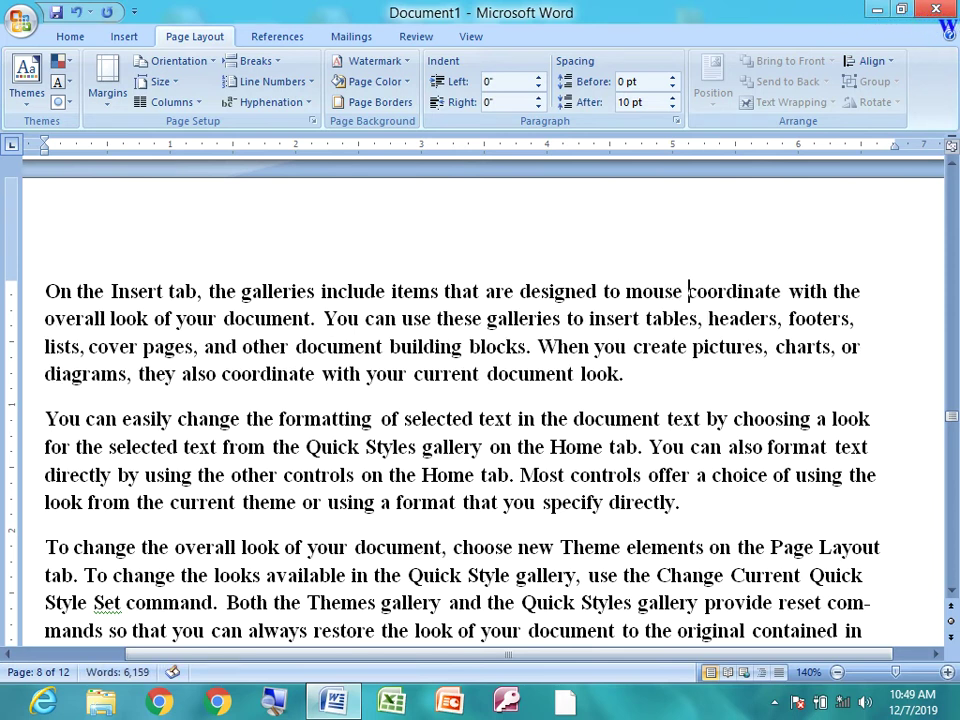
key(BackSpace)
key(BackSpace)
key(BackSpace)
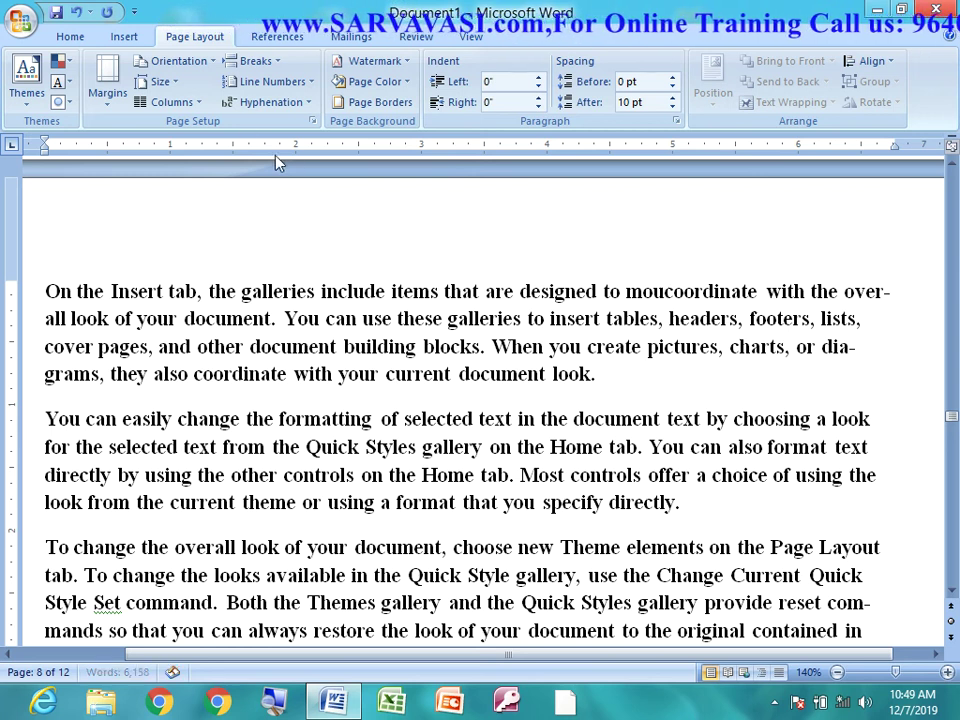
click(289, 103)
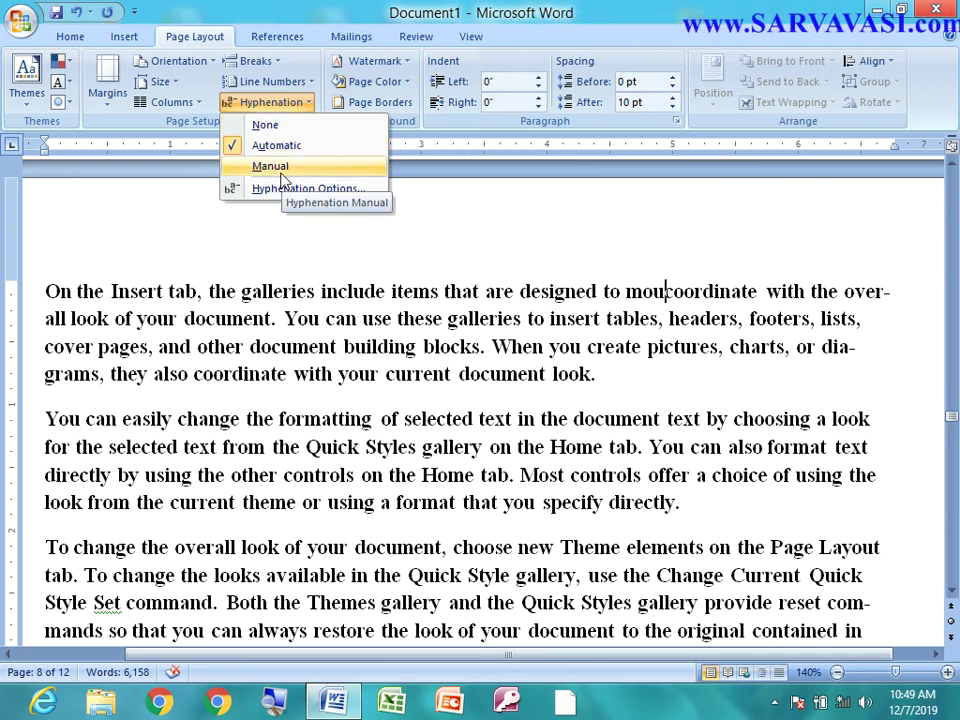
- Set hyphenation to None so words stay whole, then select all the text
click(266, 125)
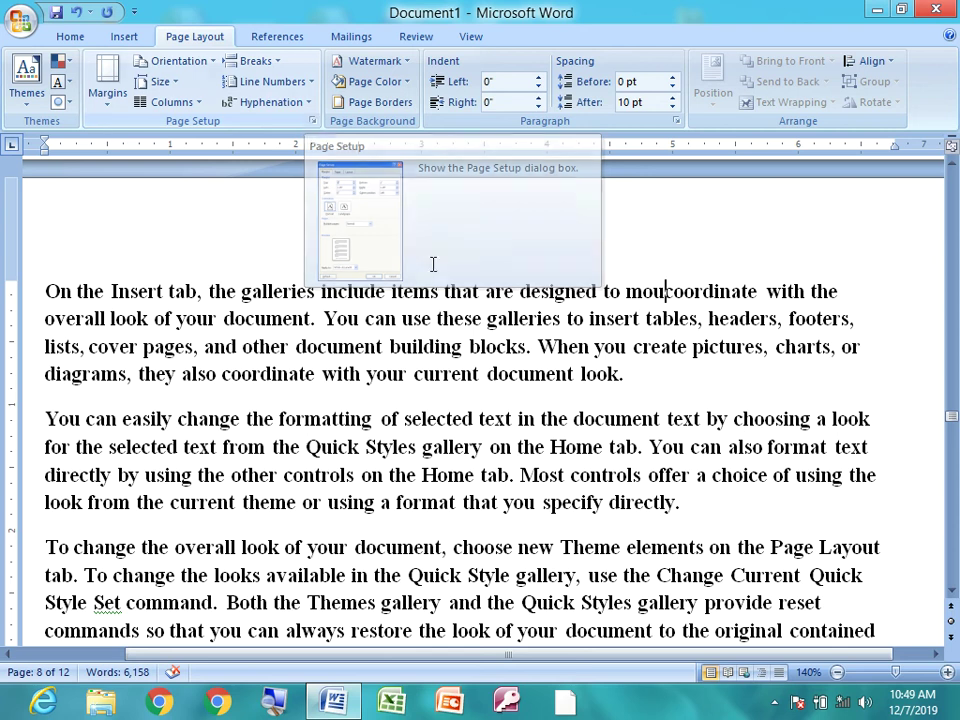
key(ctrl+a)
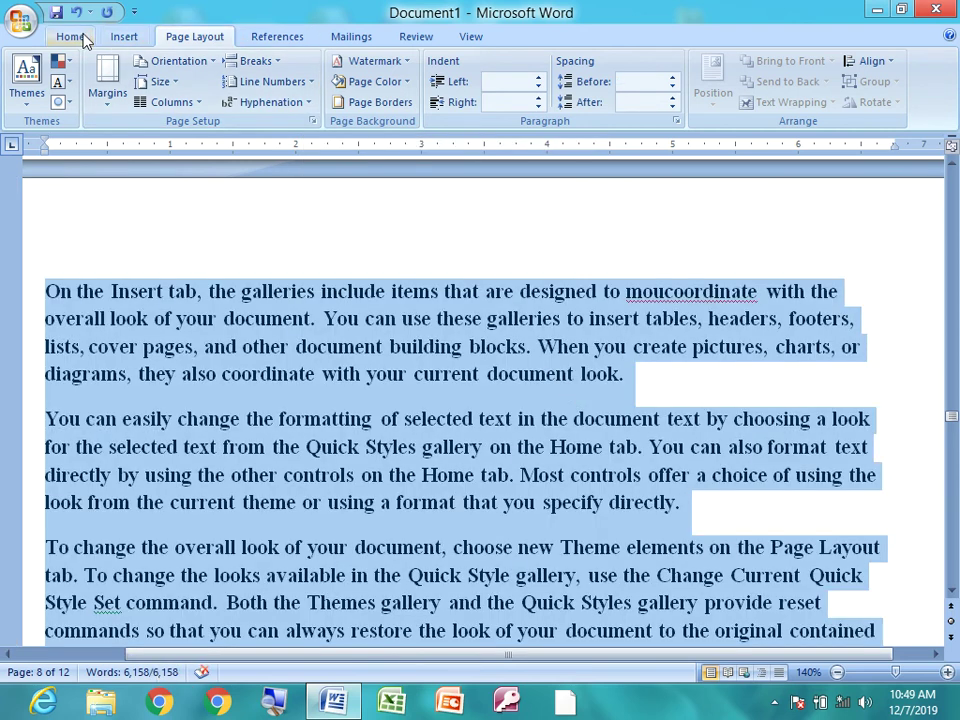
- Justify all the text and set Automatic hyphenation so 'over-all' and 'dia-grams' split
click(72, 37)
click(406, 97)
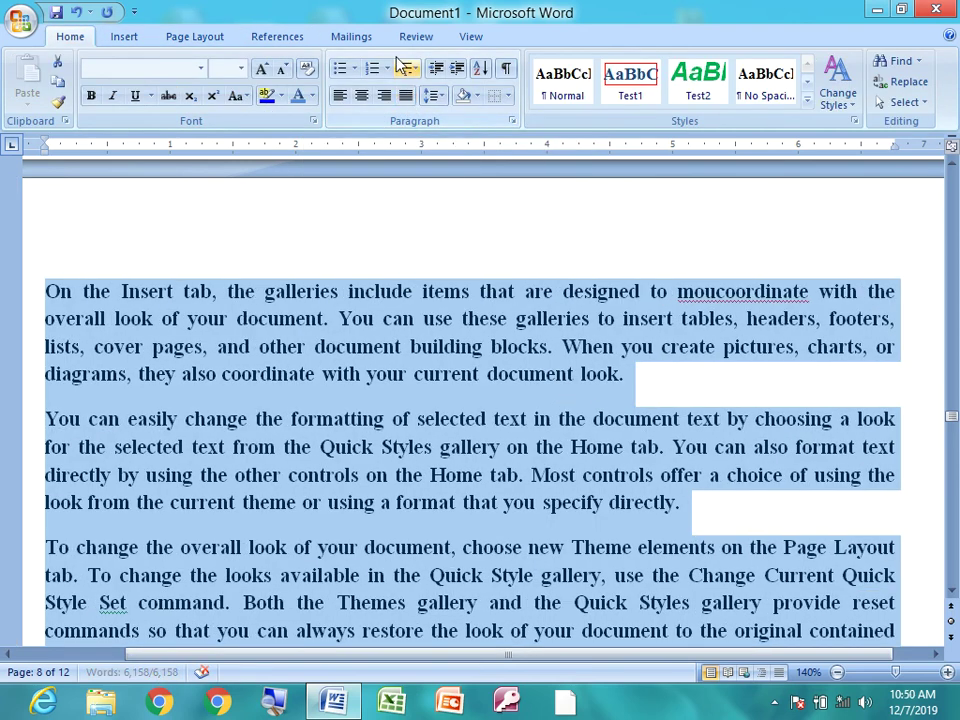
click(194, 37)
click(268, 102)
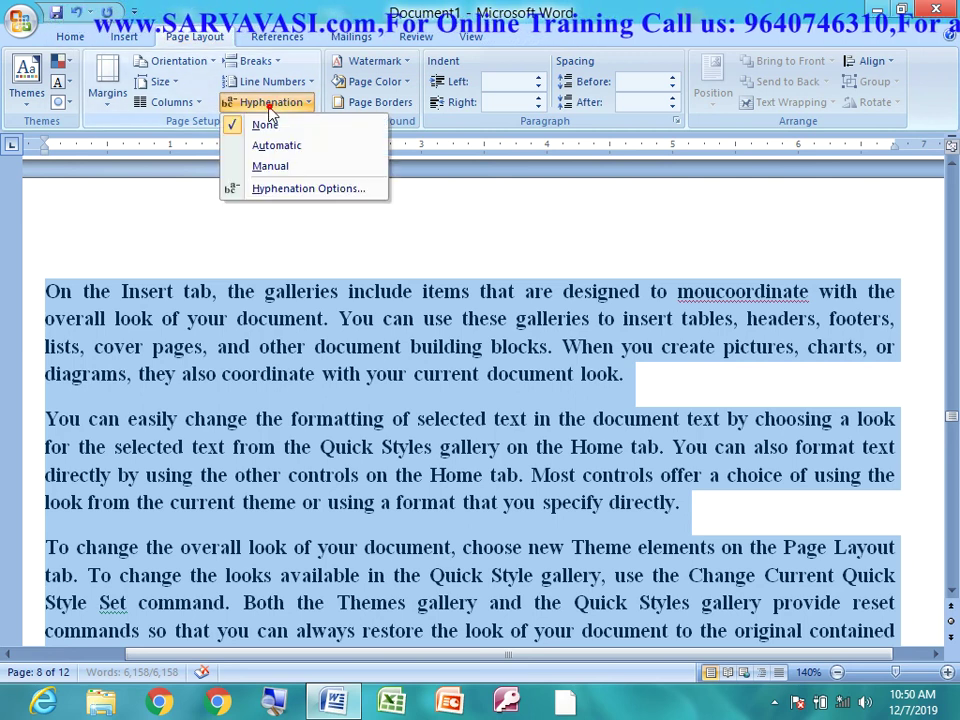
click(280, 146)
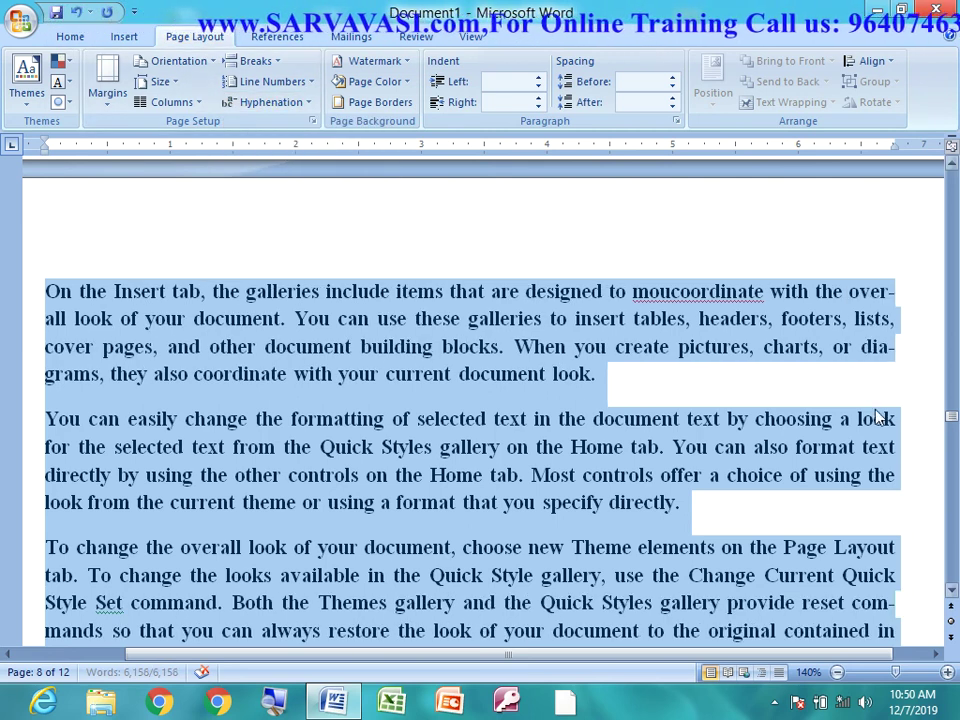
click(886, 315)
click(897, 291)
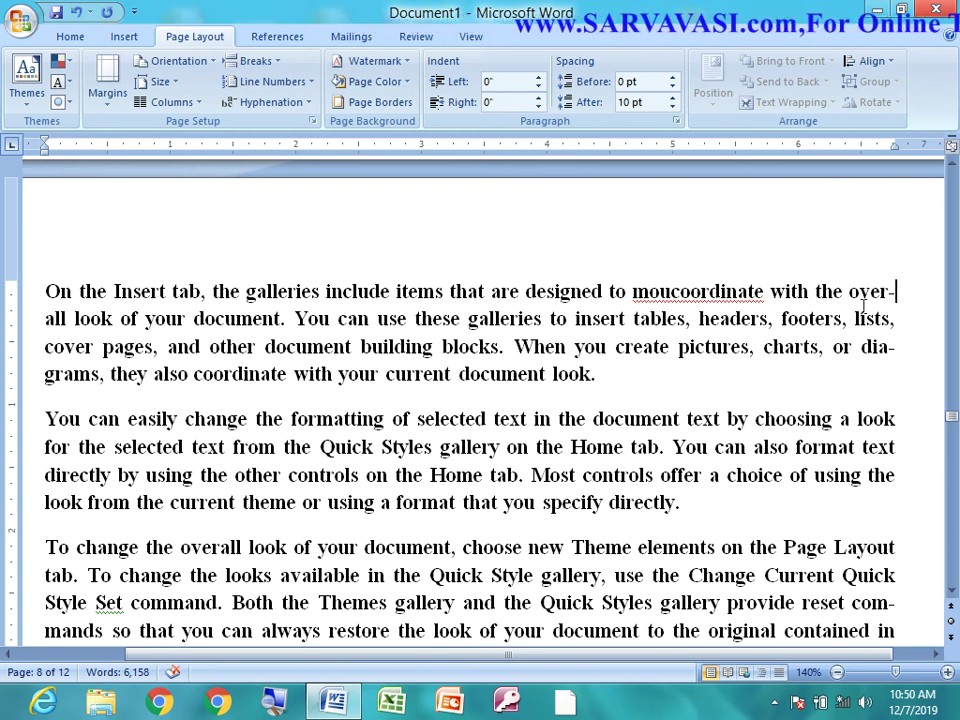
- Set hyphenation back to None so 'commands' stays whole, then open the screen recorder's tray menu
scroll(891, 480, down, 2)
scroll(891, 518, down, 1)
scroll(887, 540, down, 2)
scroll(886, 543, down, 1)
scroll(886, 543, down, 2)
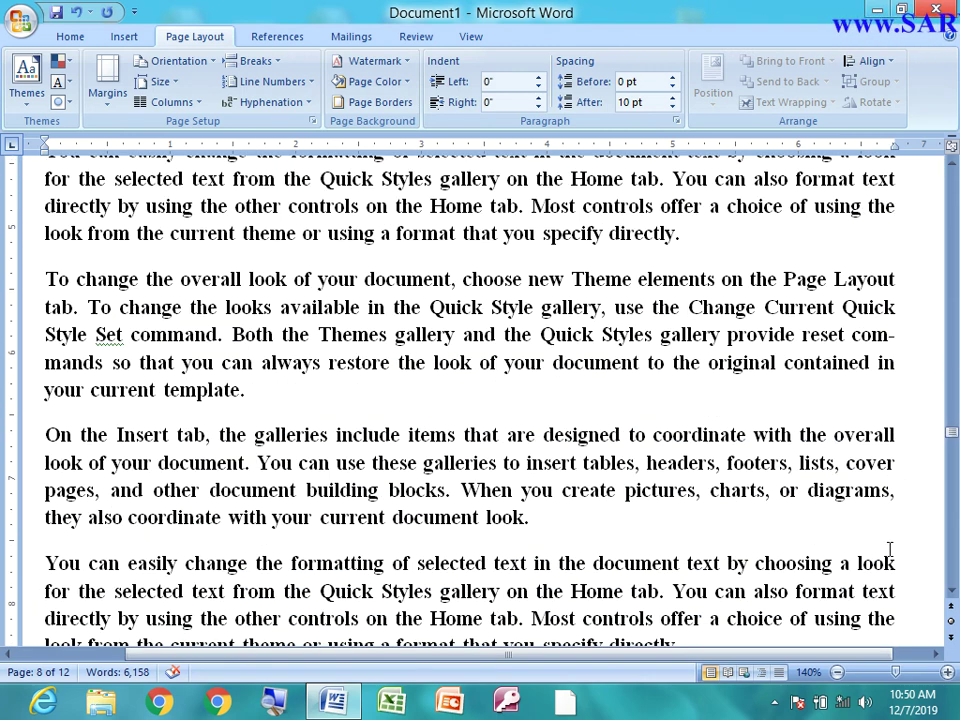
scroll(889, 548, down, 2)
scroll(889, 548, down, 2)
scroll(889, 546, down, 2)
scroll(889, 545, down, 3)
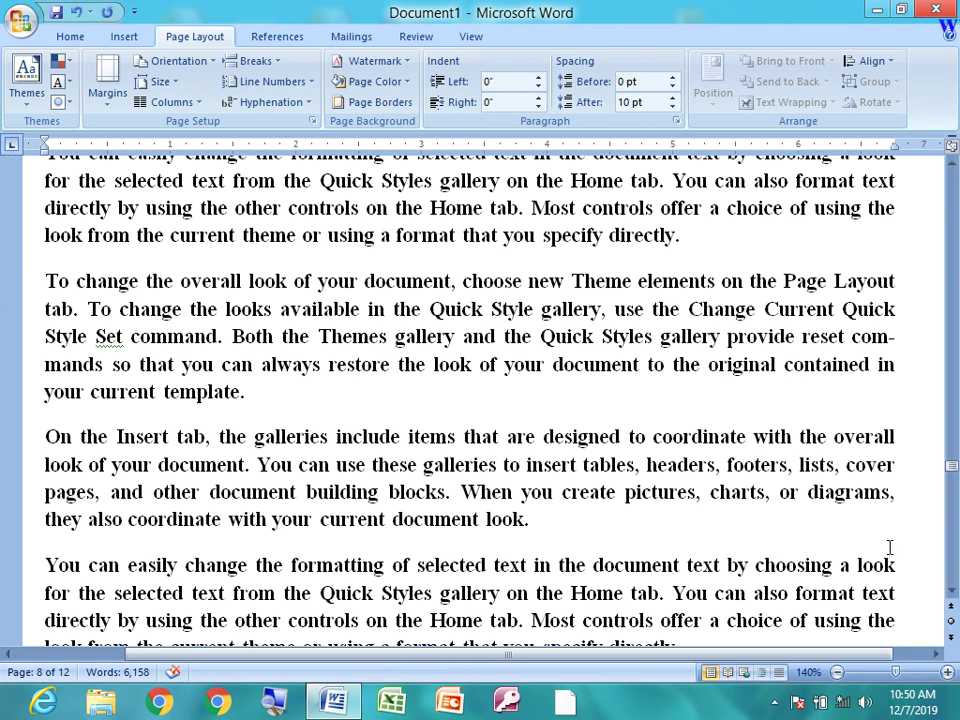
click(300, 102)
click(300, 126)
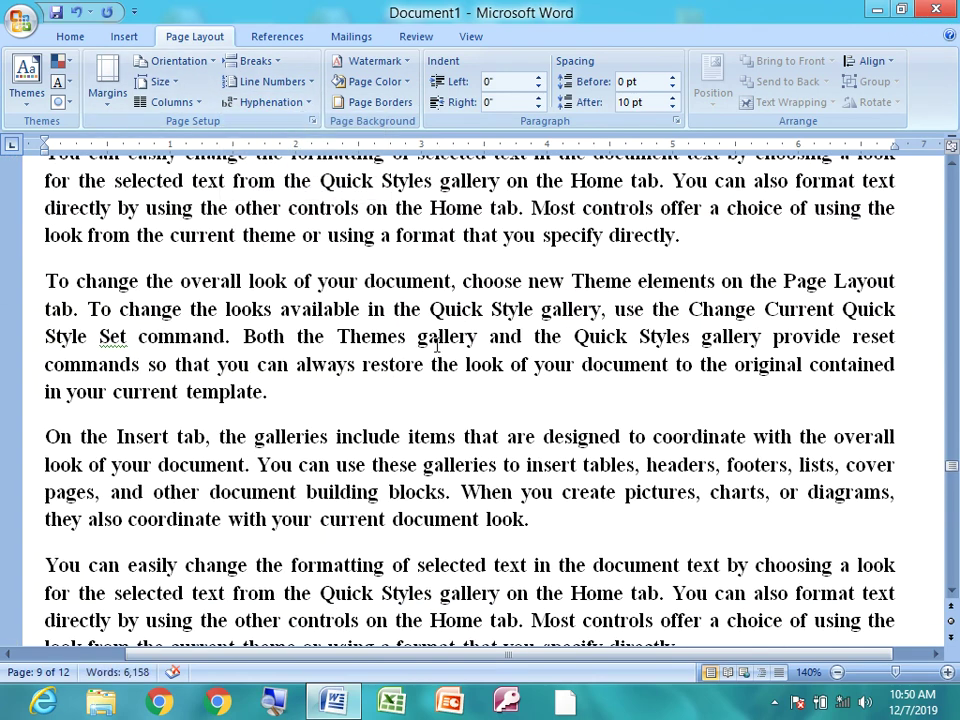
scroll(600, 460, down, 1)
scroll(647, 467, down, 4)
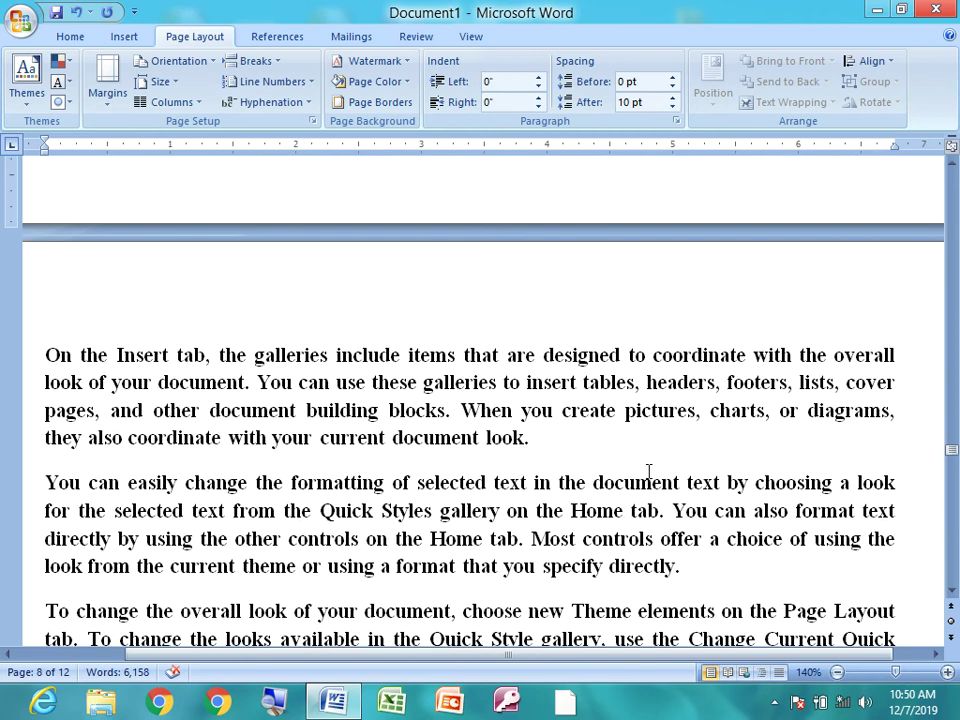
scroll(648, 471, down, 5)
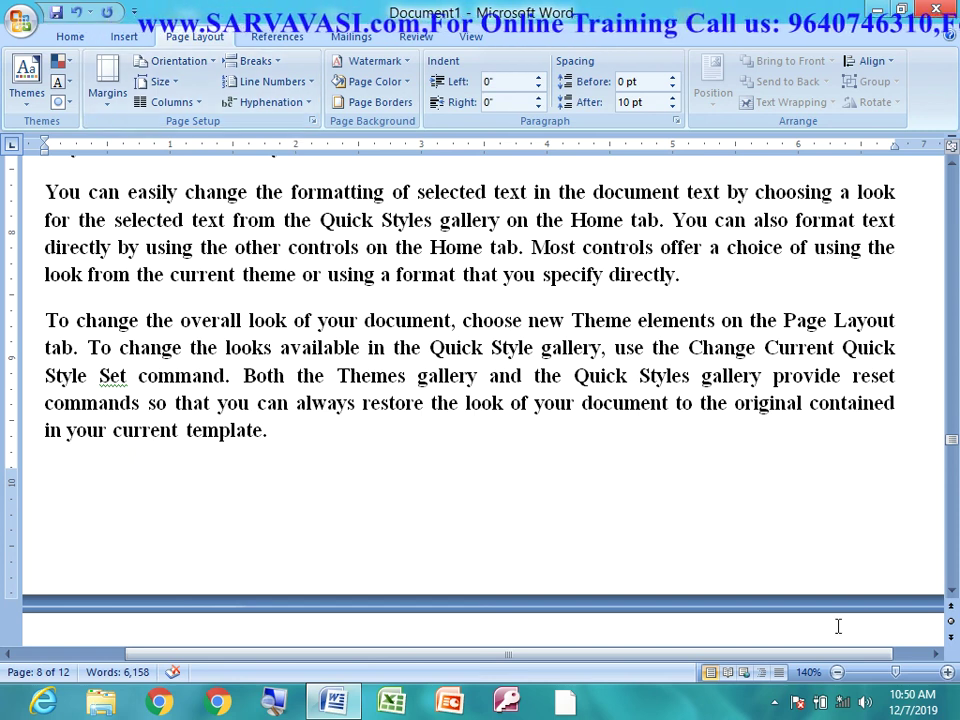
click(774, 701)
right_click(773, 608)
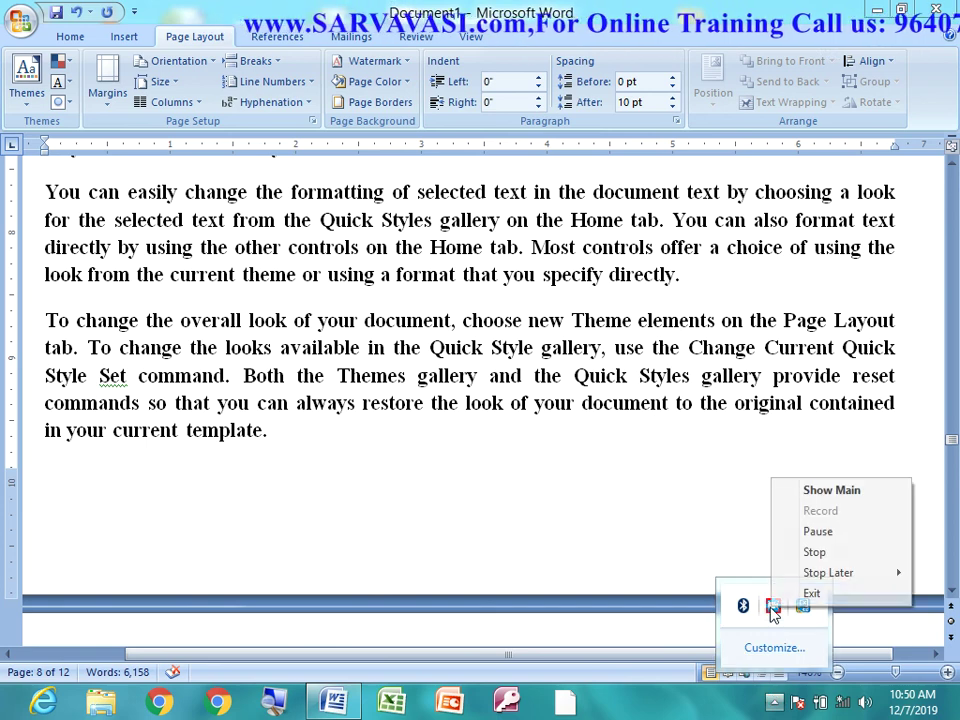